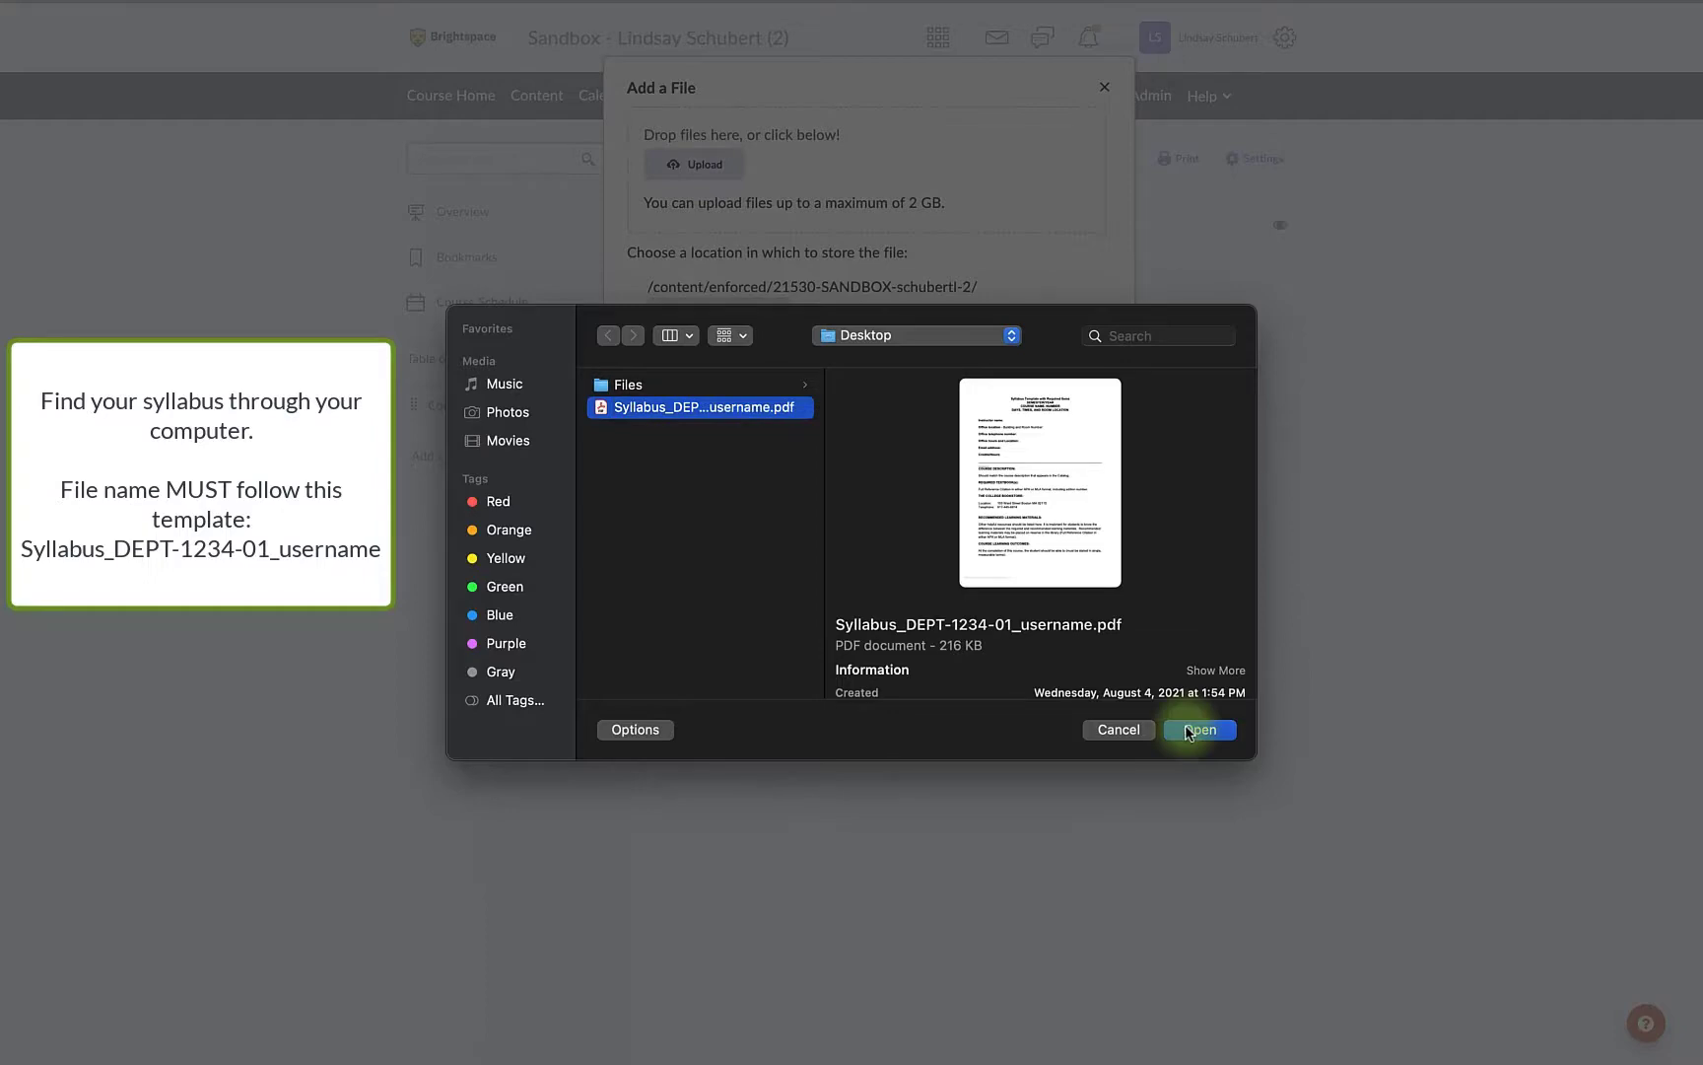
Step: Upload Syllabus_DEPT-1234-01_username.pdf to the Course Information module and open it to review its contents
click(1186, 730)
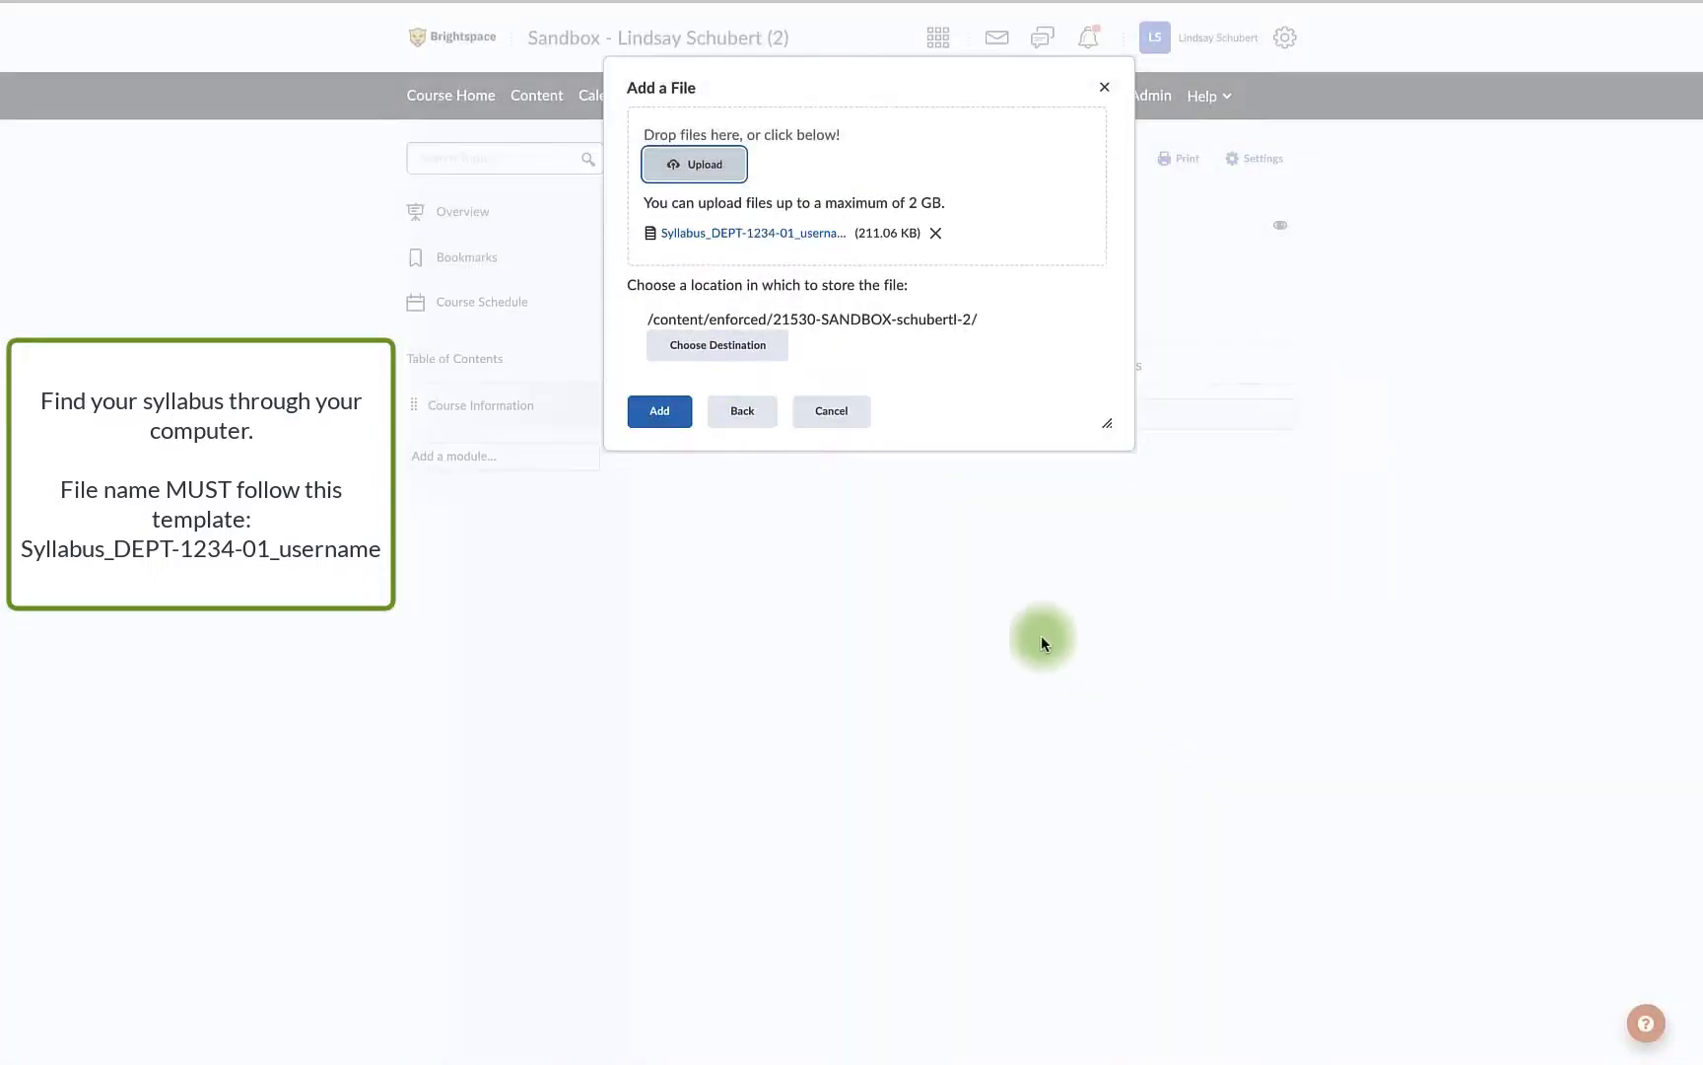
click(674, 414)
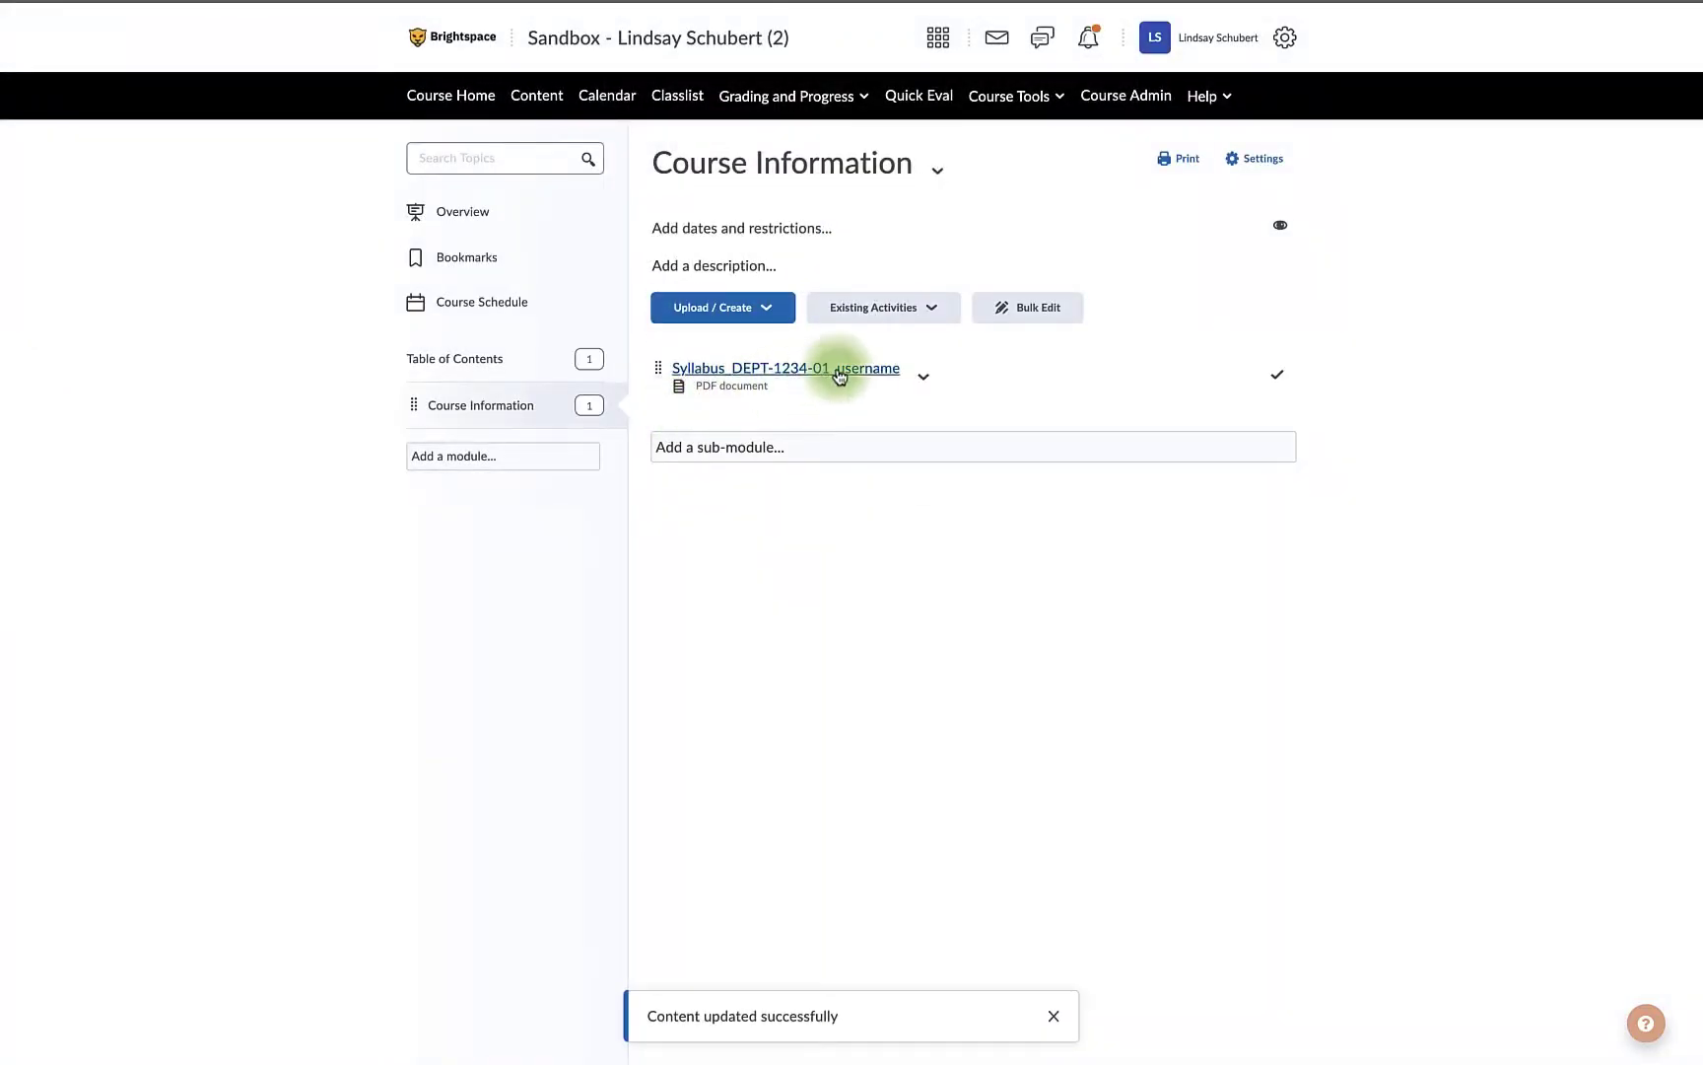
click(838, 375)
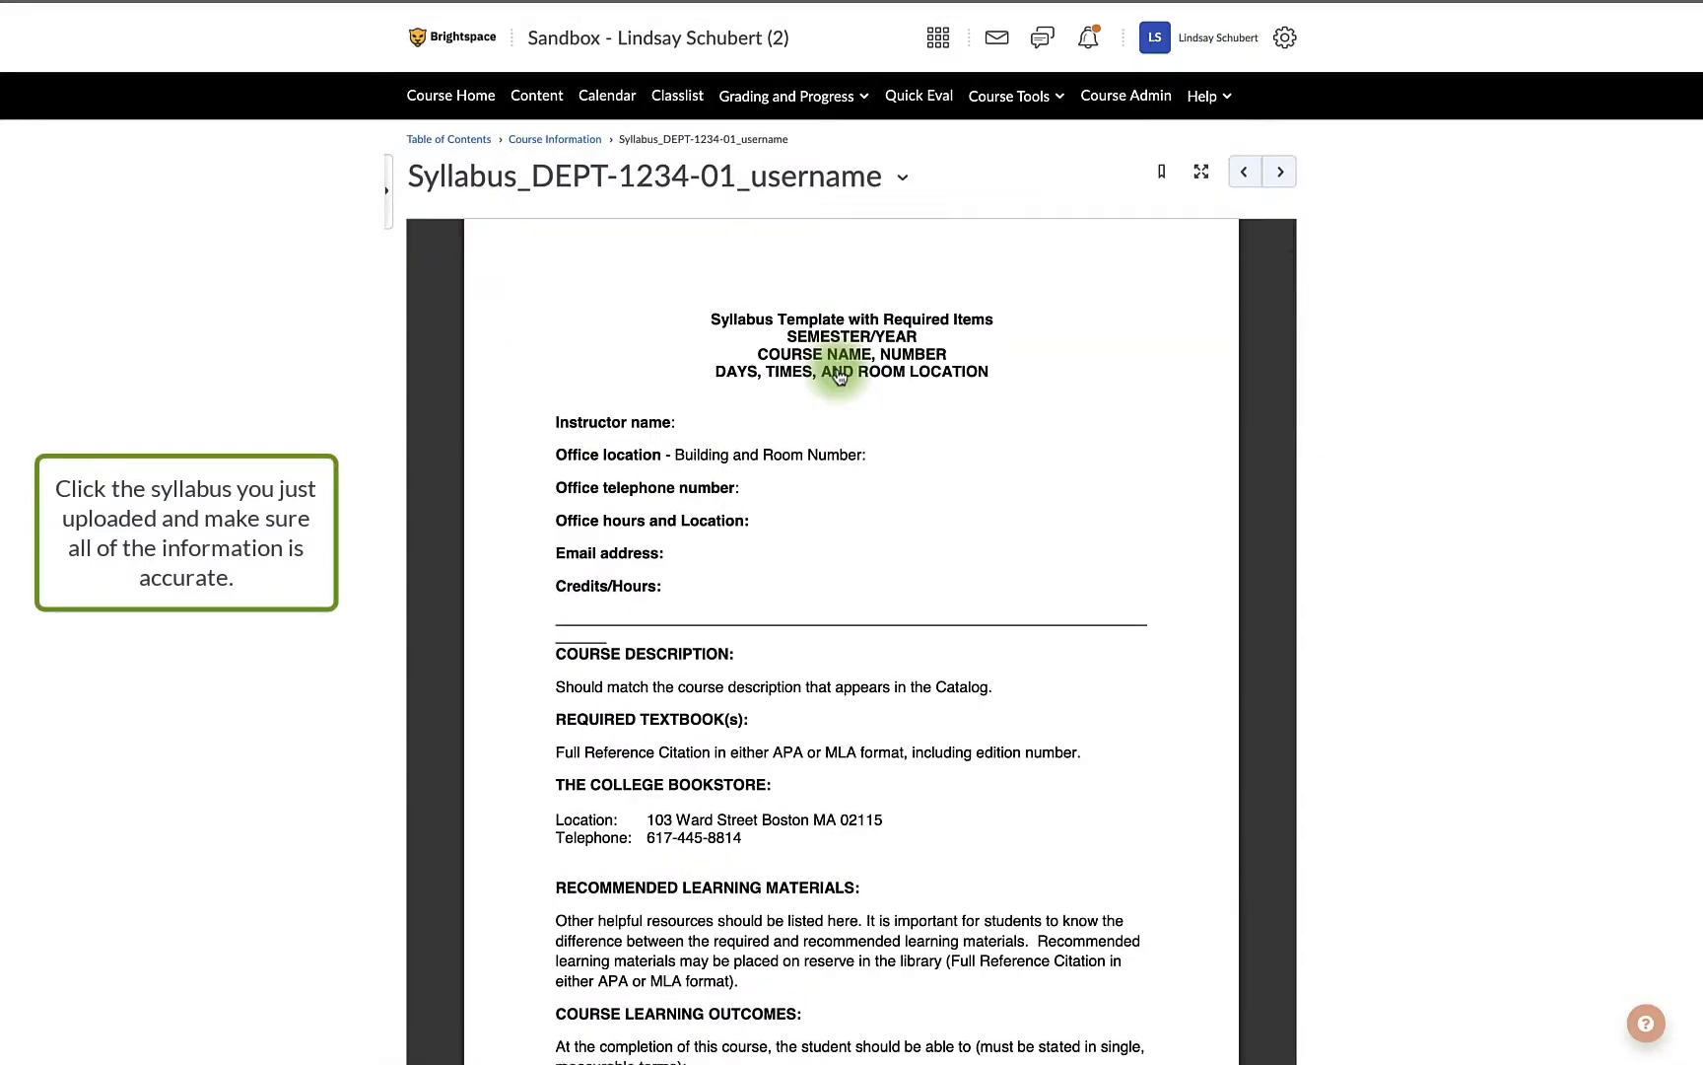
scroll(838, 376, down, 5)
scroll(838, 375, down, 2)
scroll(839, 375, up, 6)
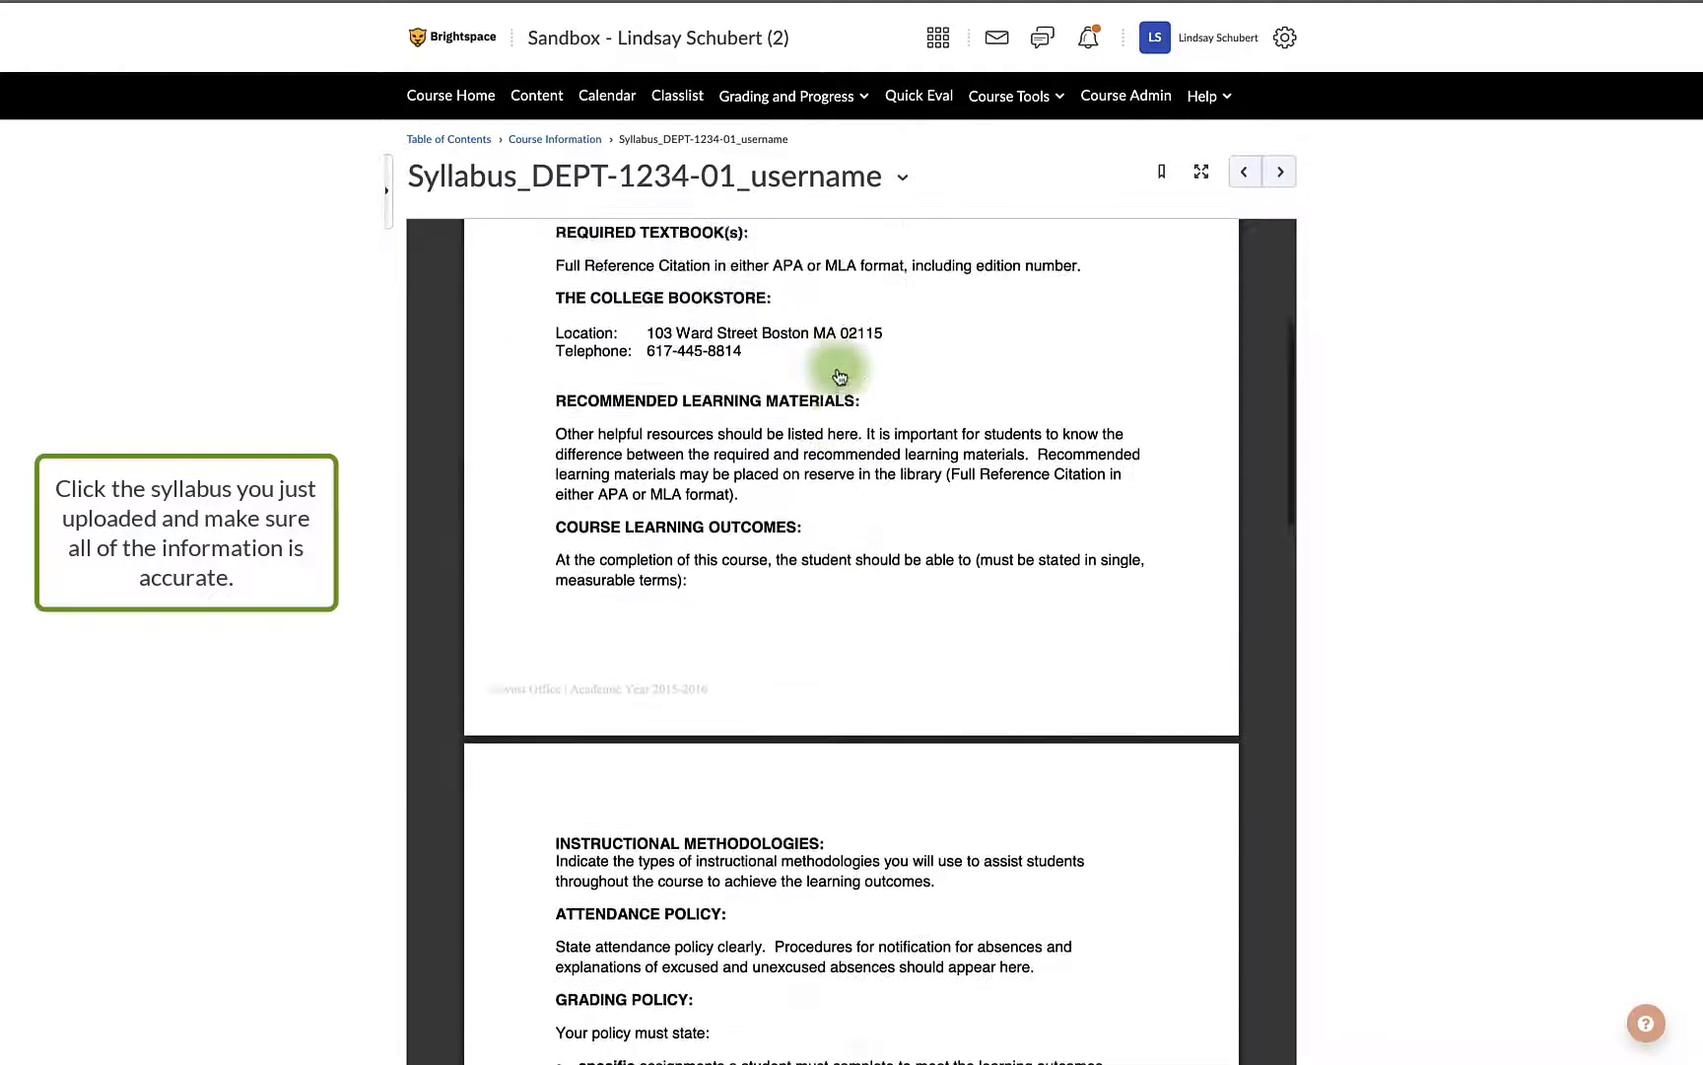
scroll(838, 376, up, 2)
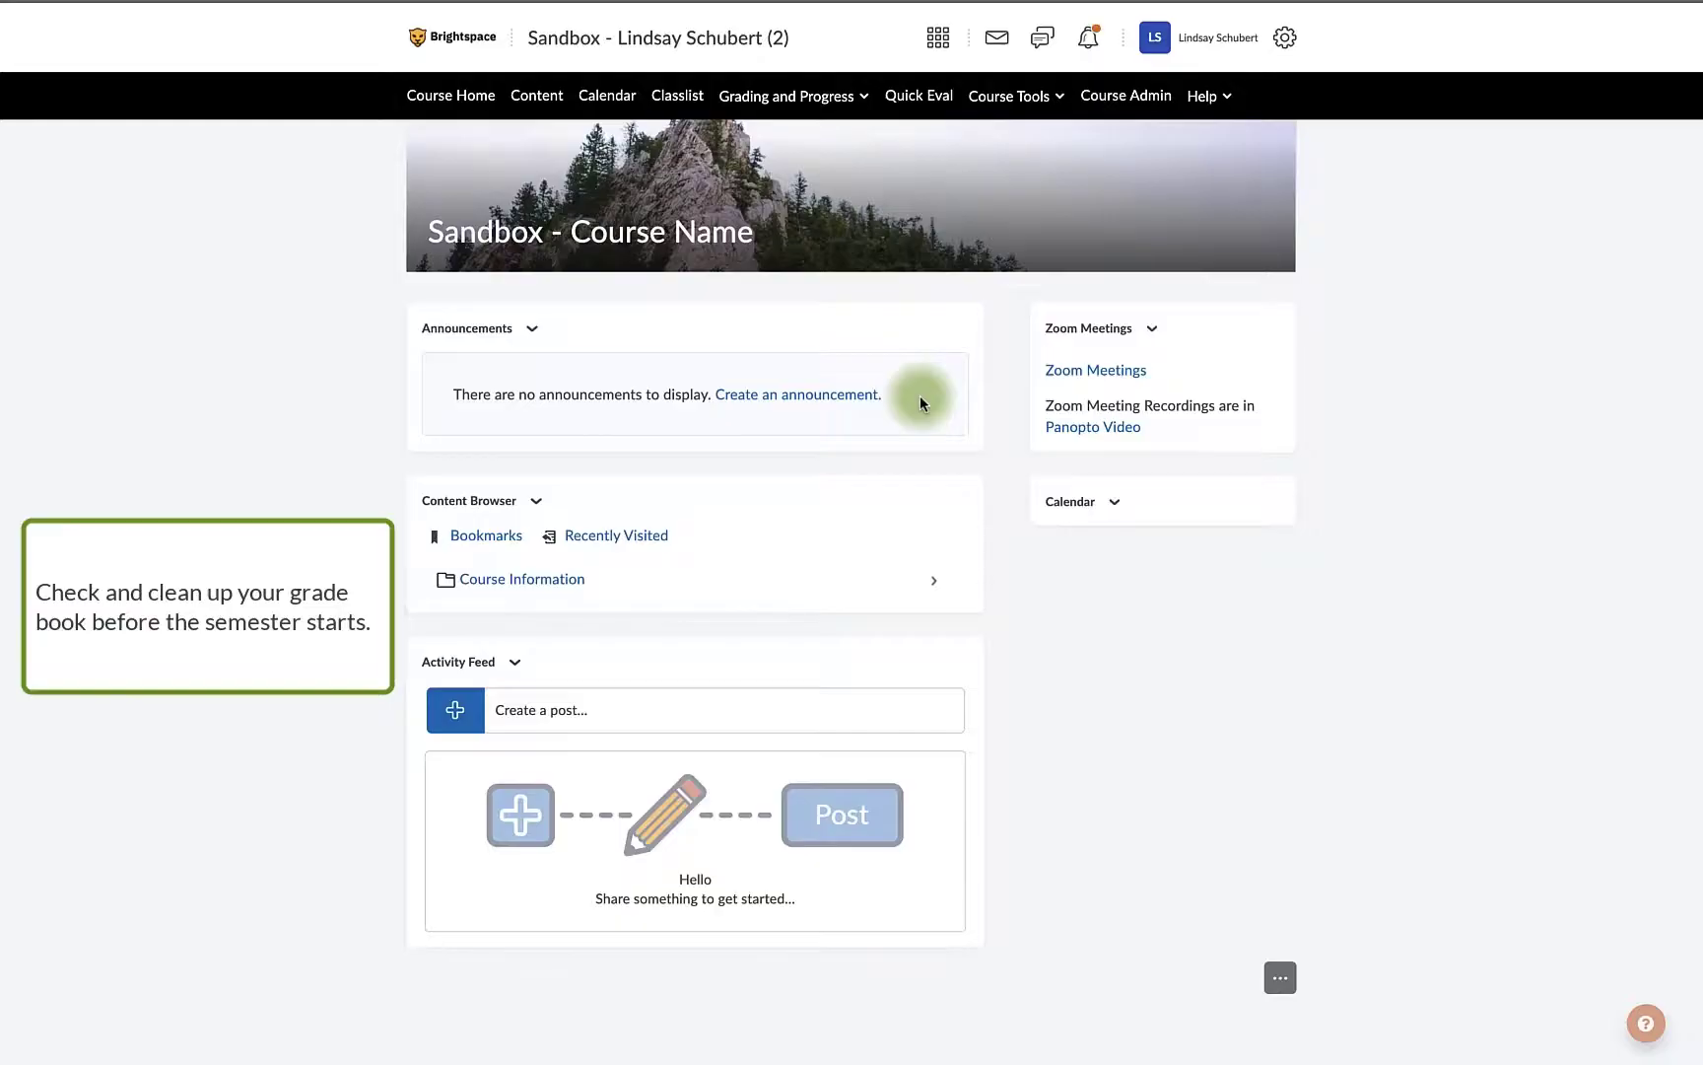
Step: Open the grade book's grade management view and review the maximum points and associations of all grade items
click(829, 98)
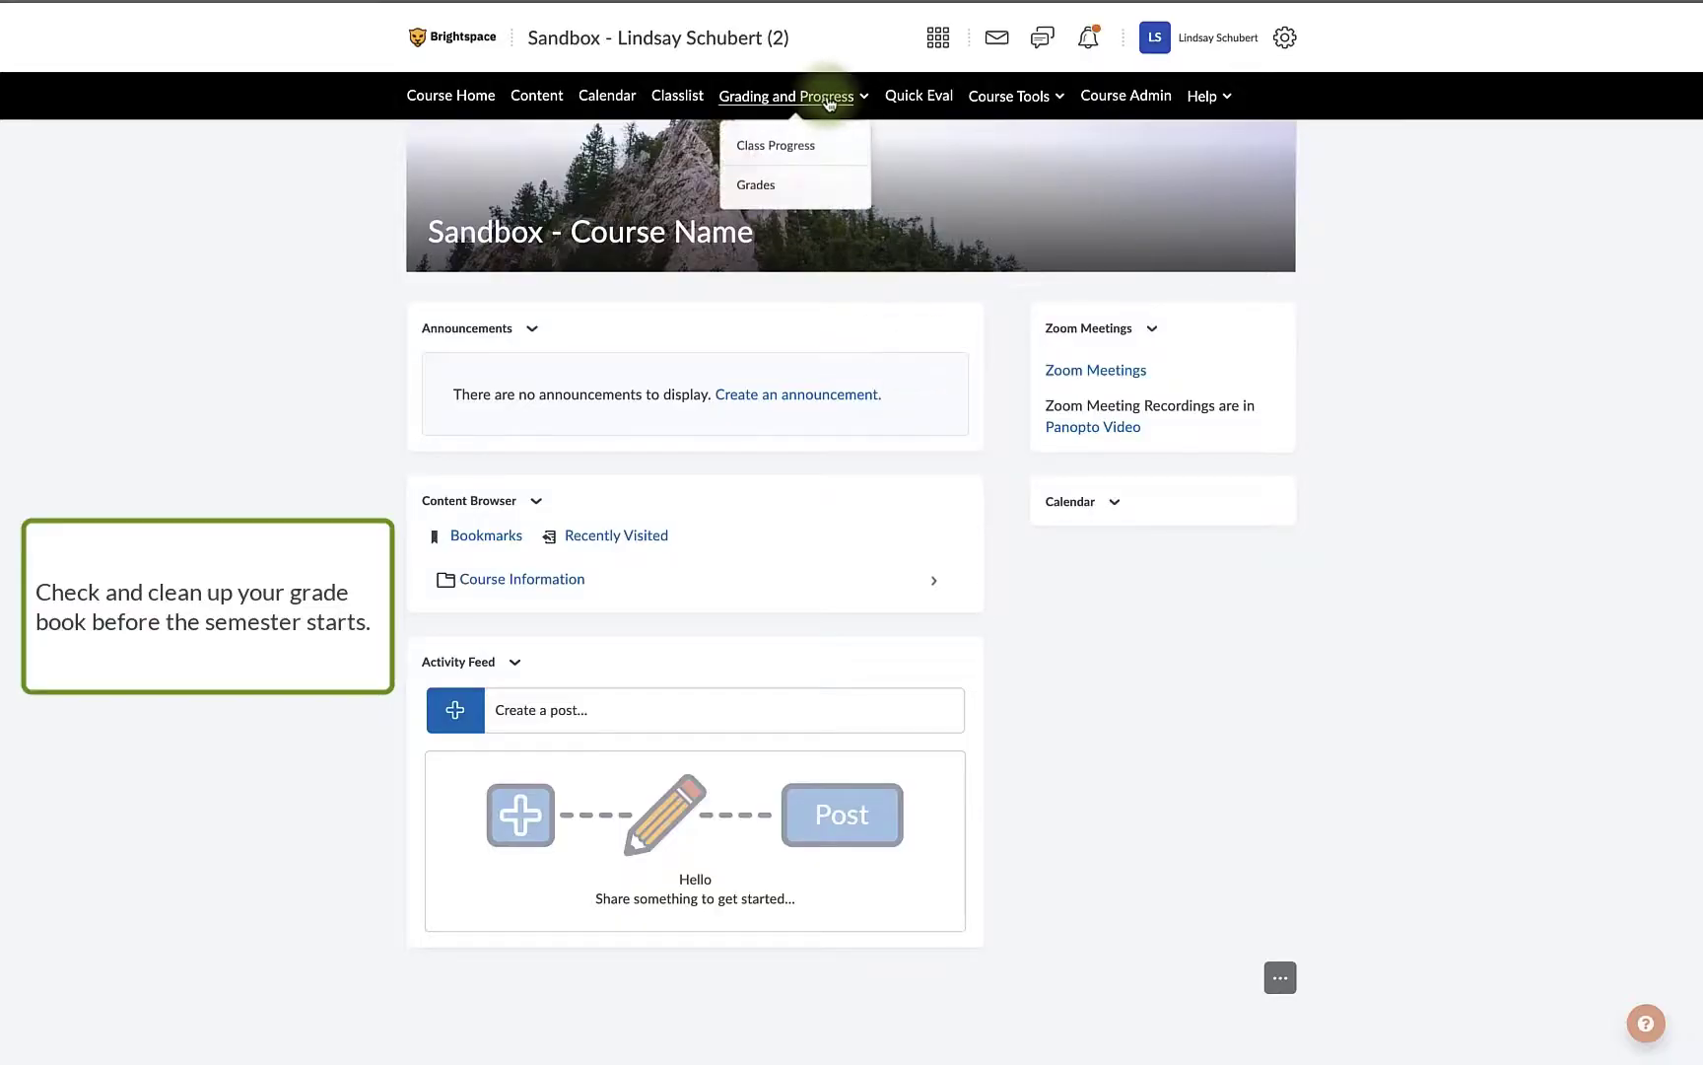
click(830, 188)
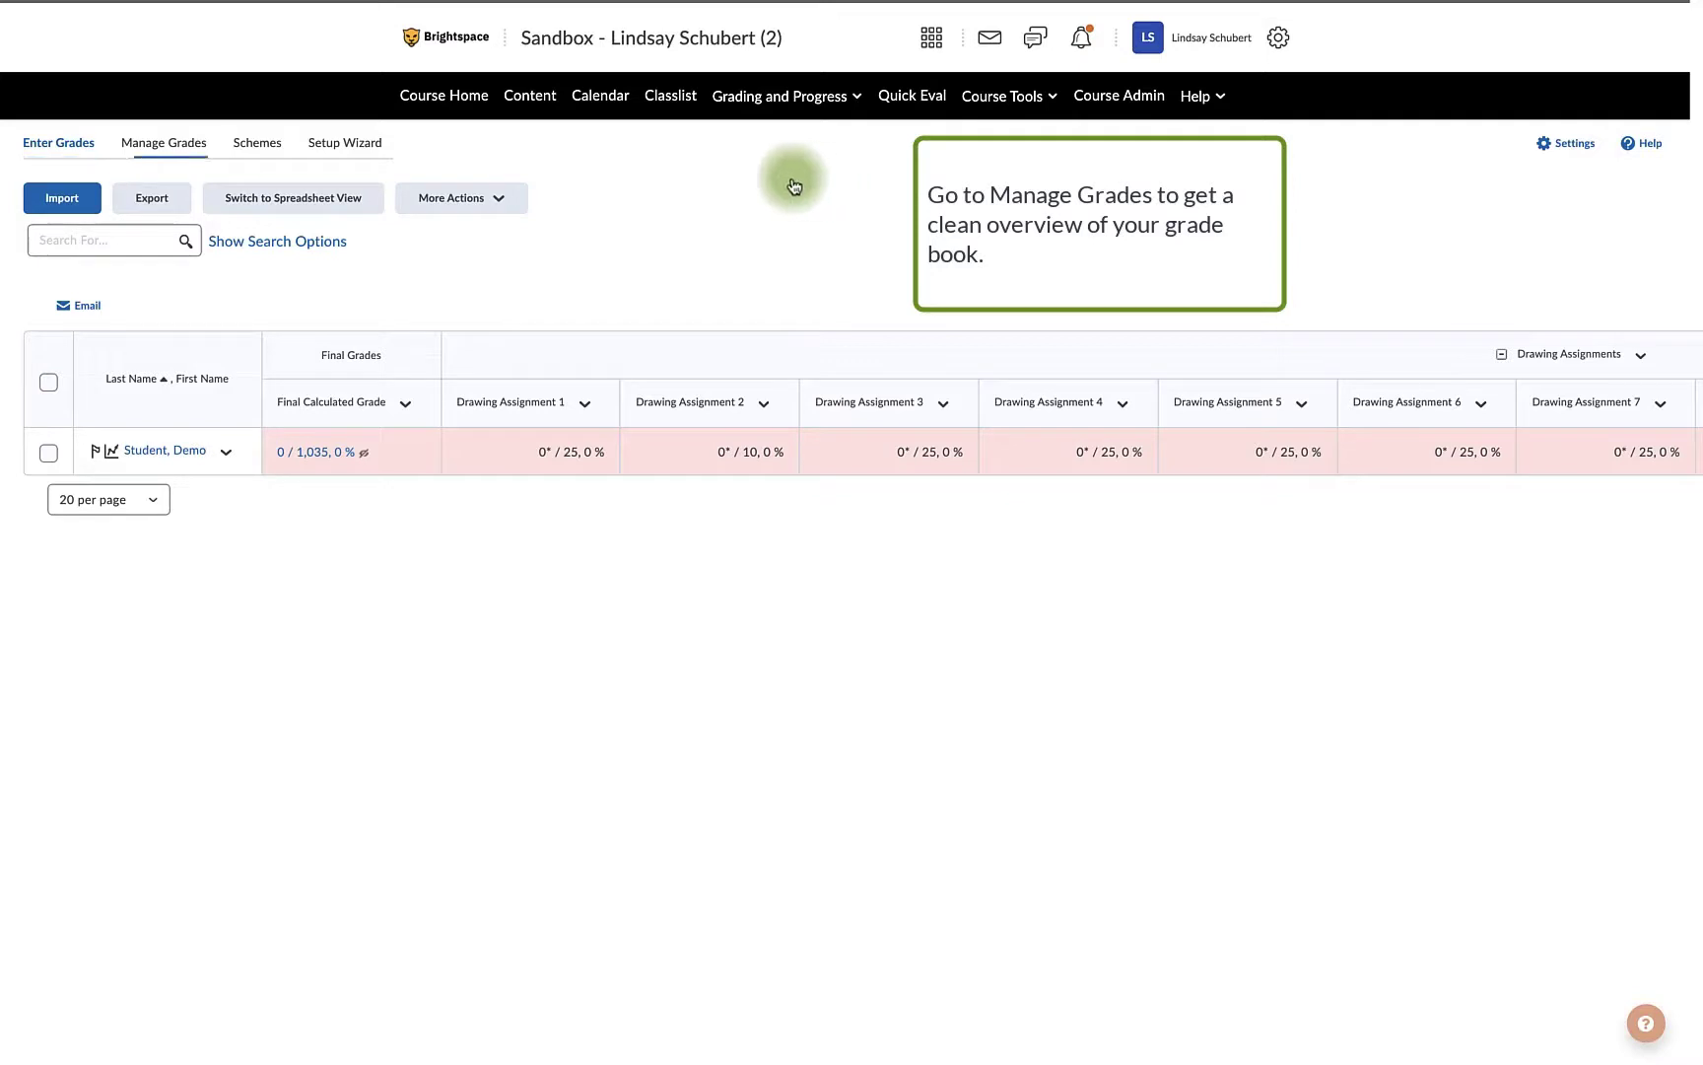
click(167, 146)
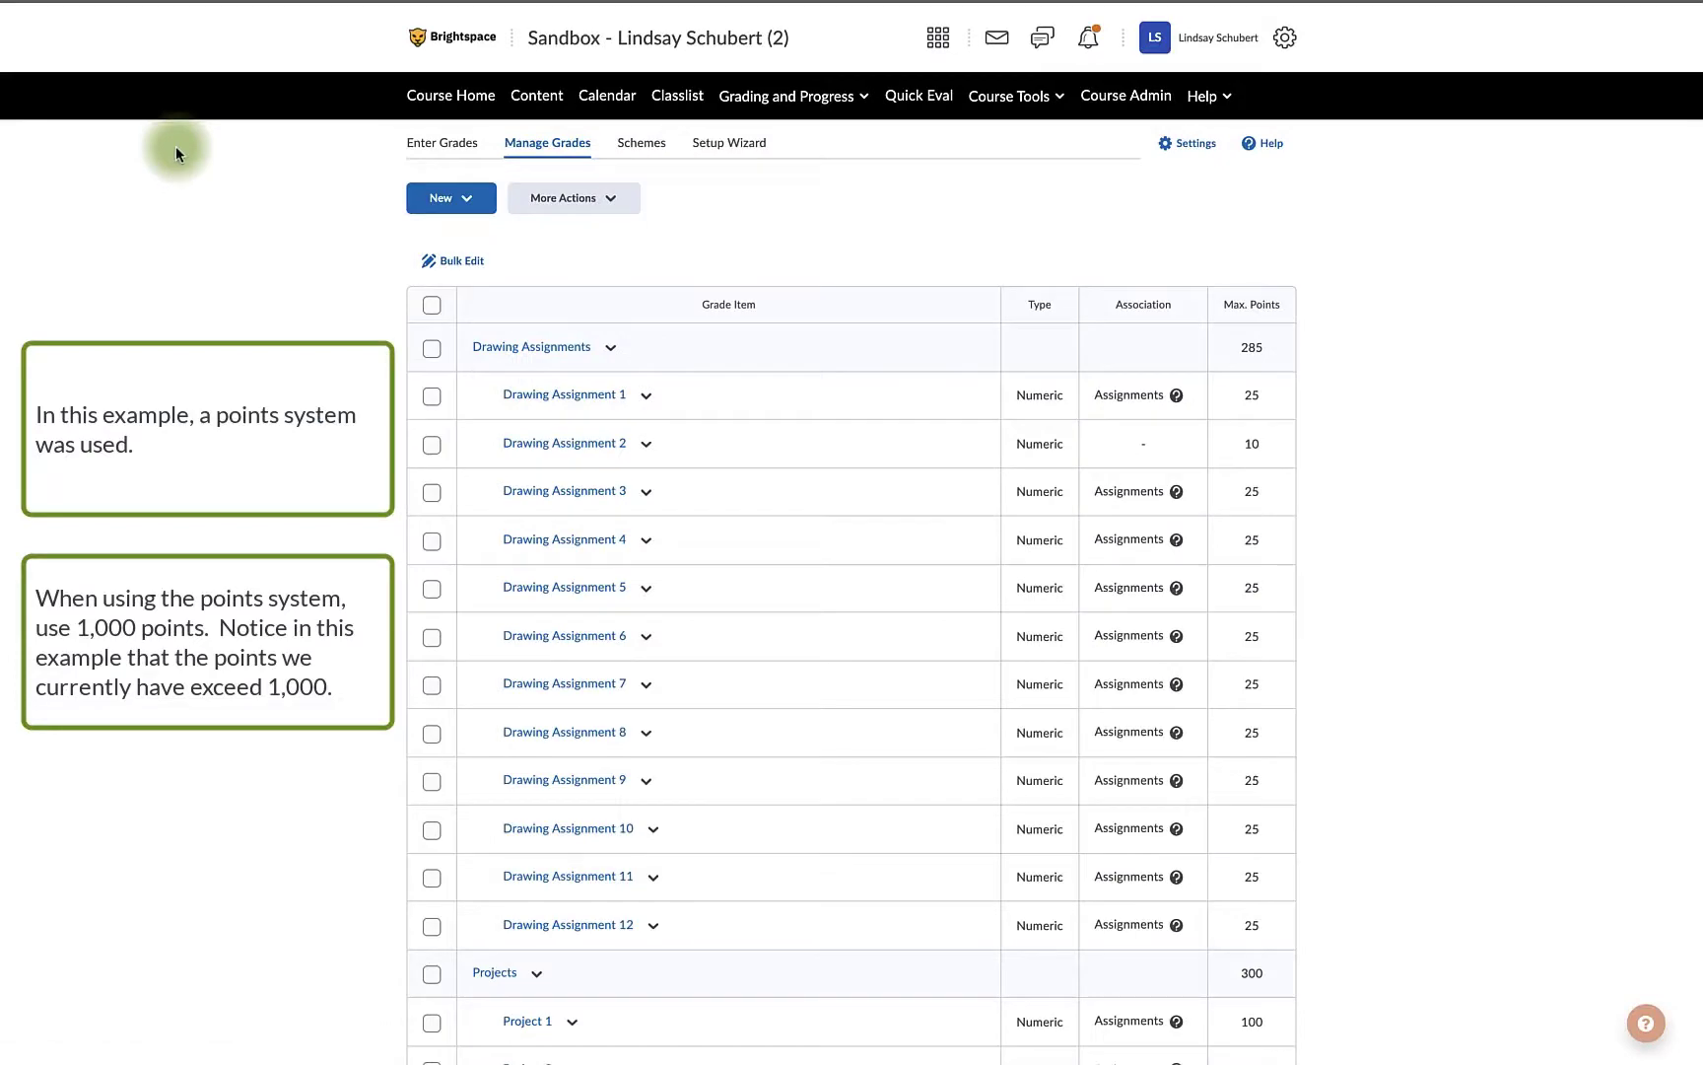
scroll(1335, 539, down, 5)
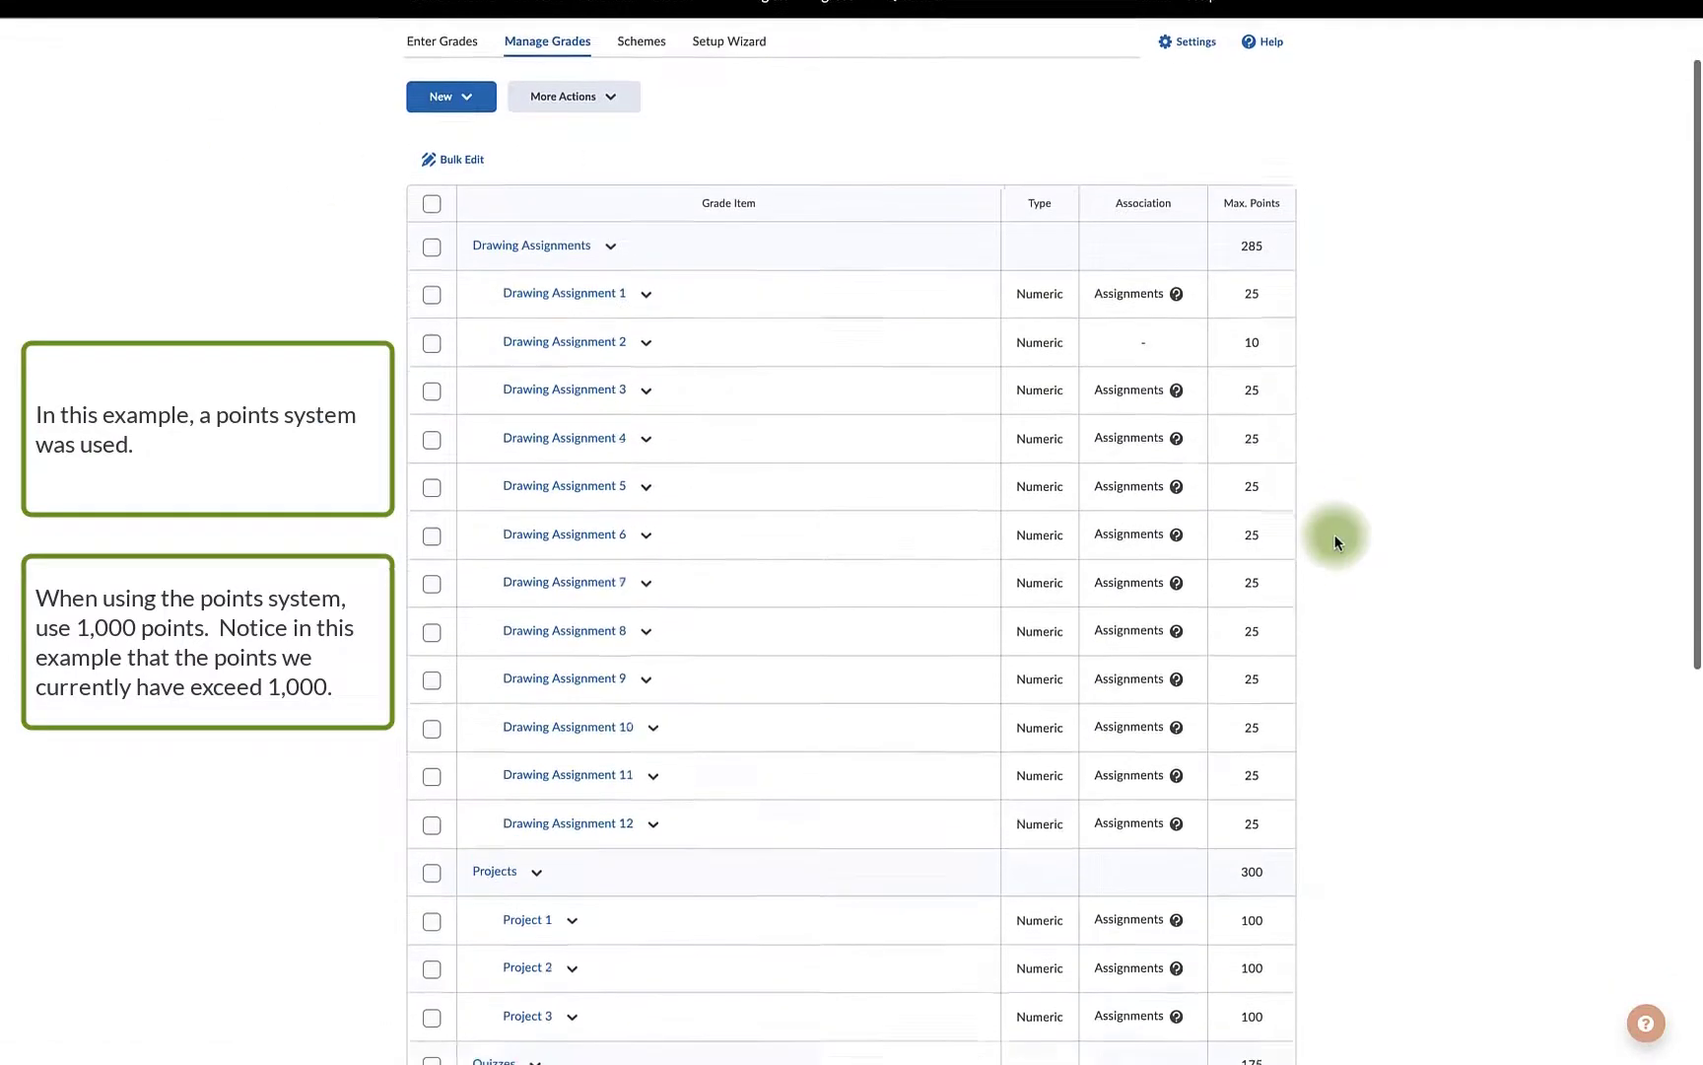
scroll(1334, 540, down, 3)
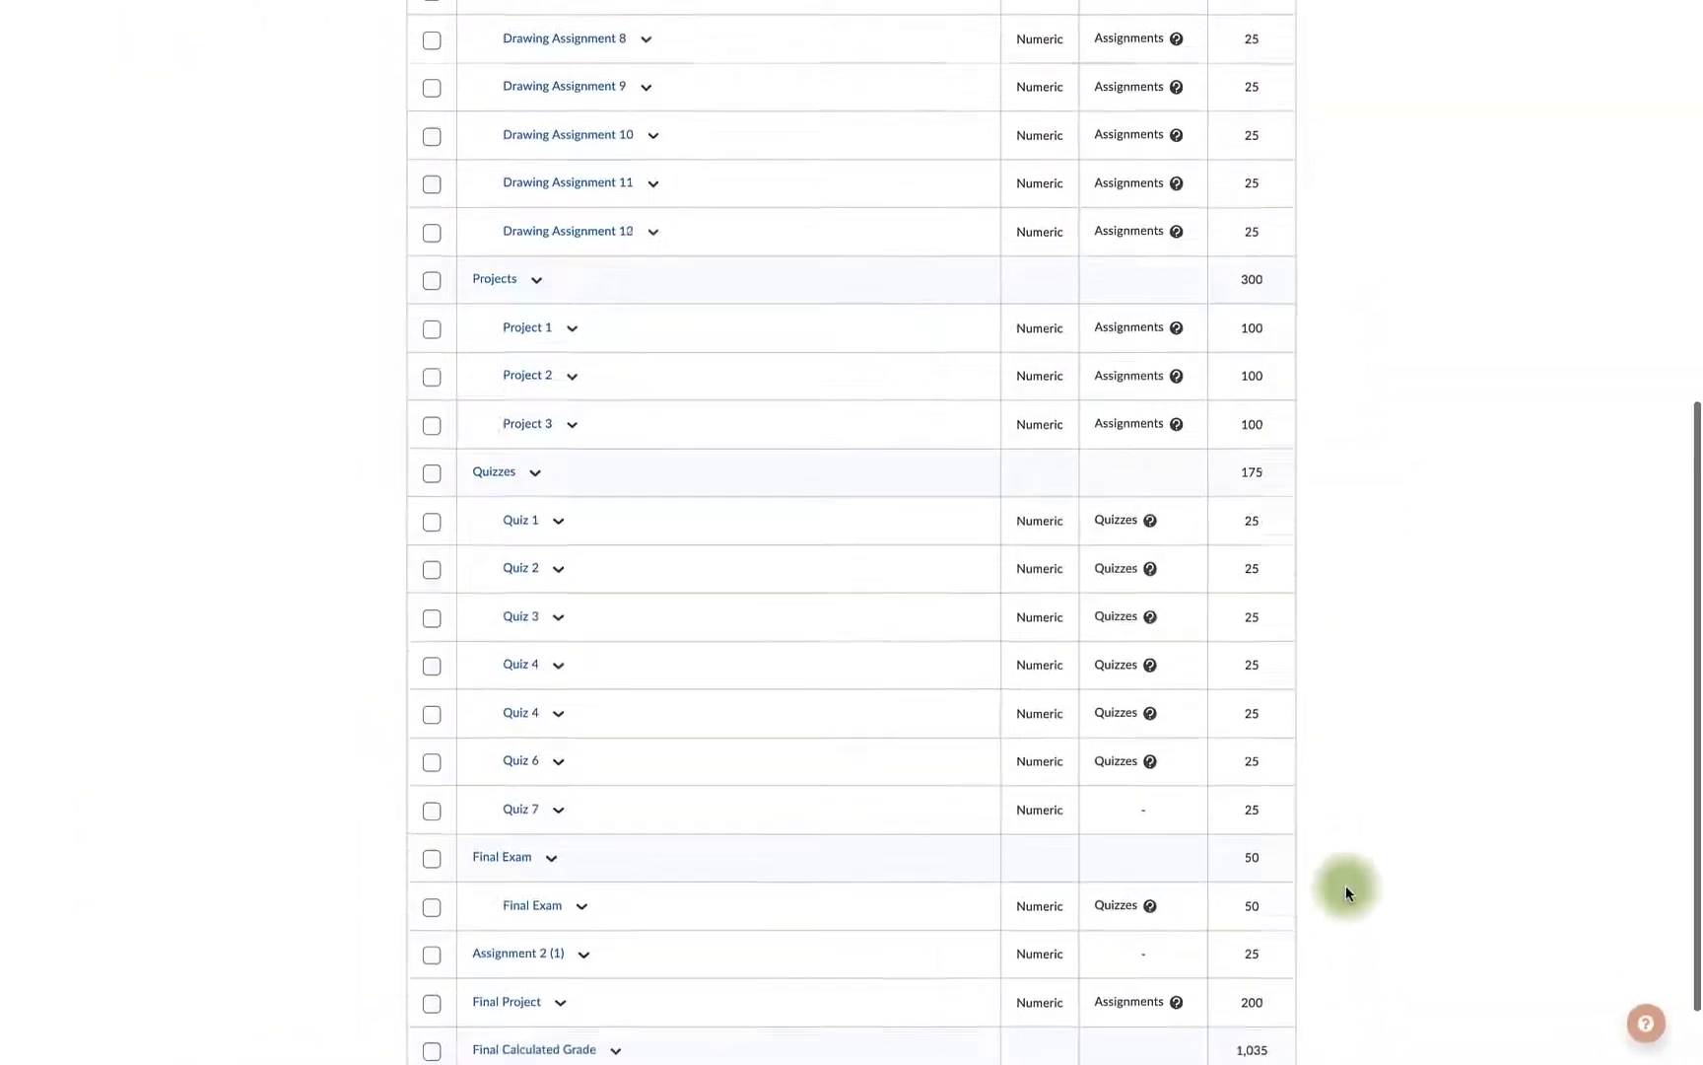
scroll(1345, 885, up, 7)
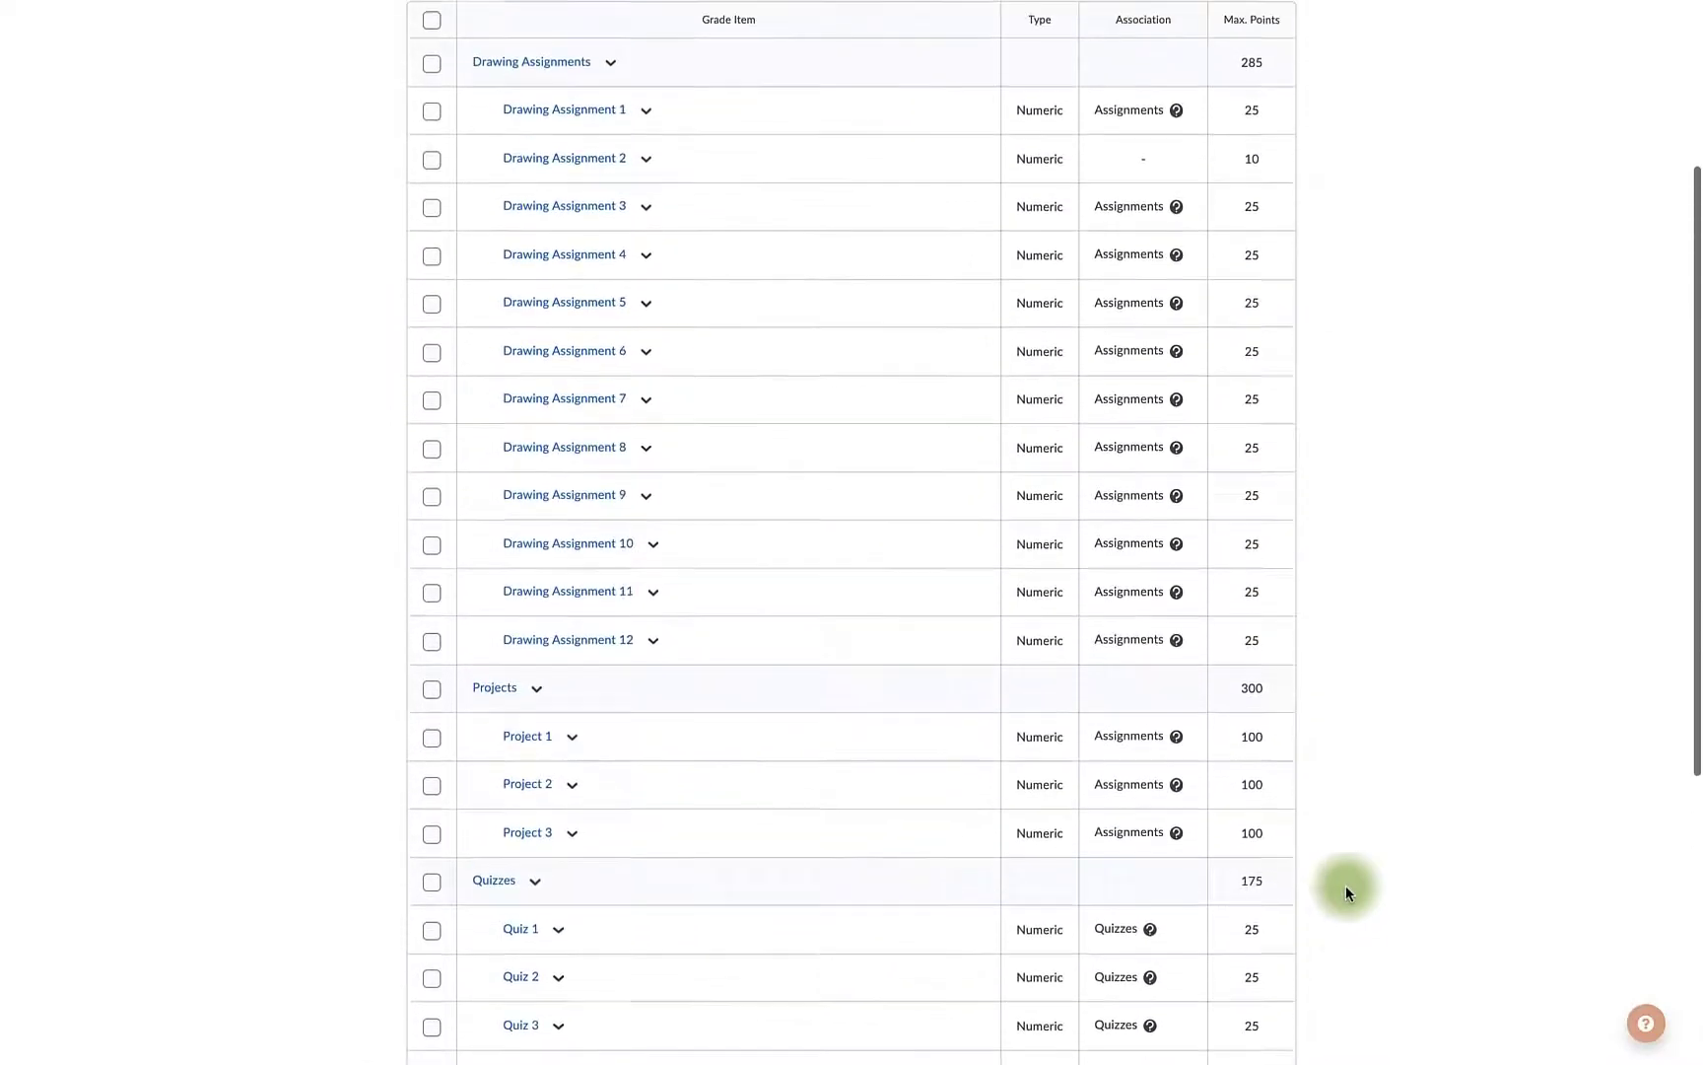
scroll(1346, 885, up, 1)
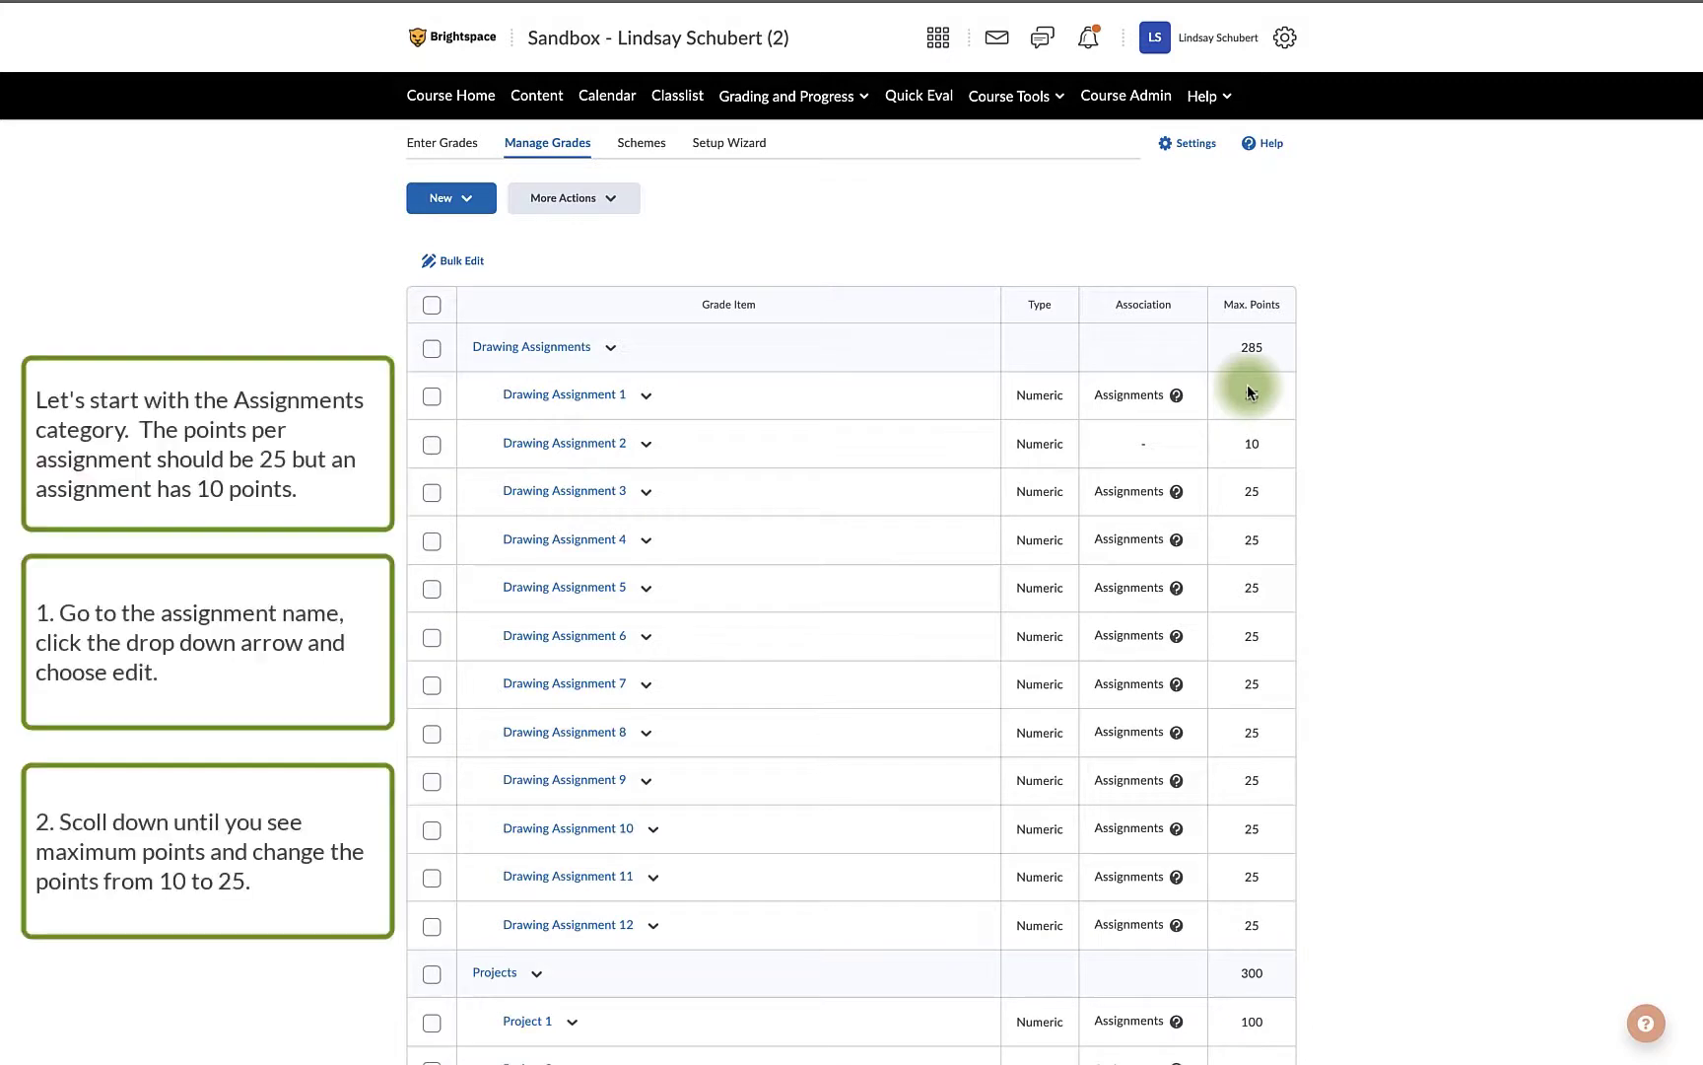
Step: Set the maximum points of the Drawing Assignment 2 grade item to 25 and save it
click(646, 443)
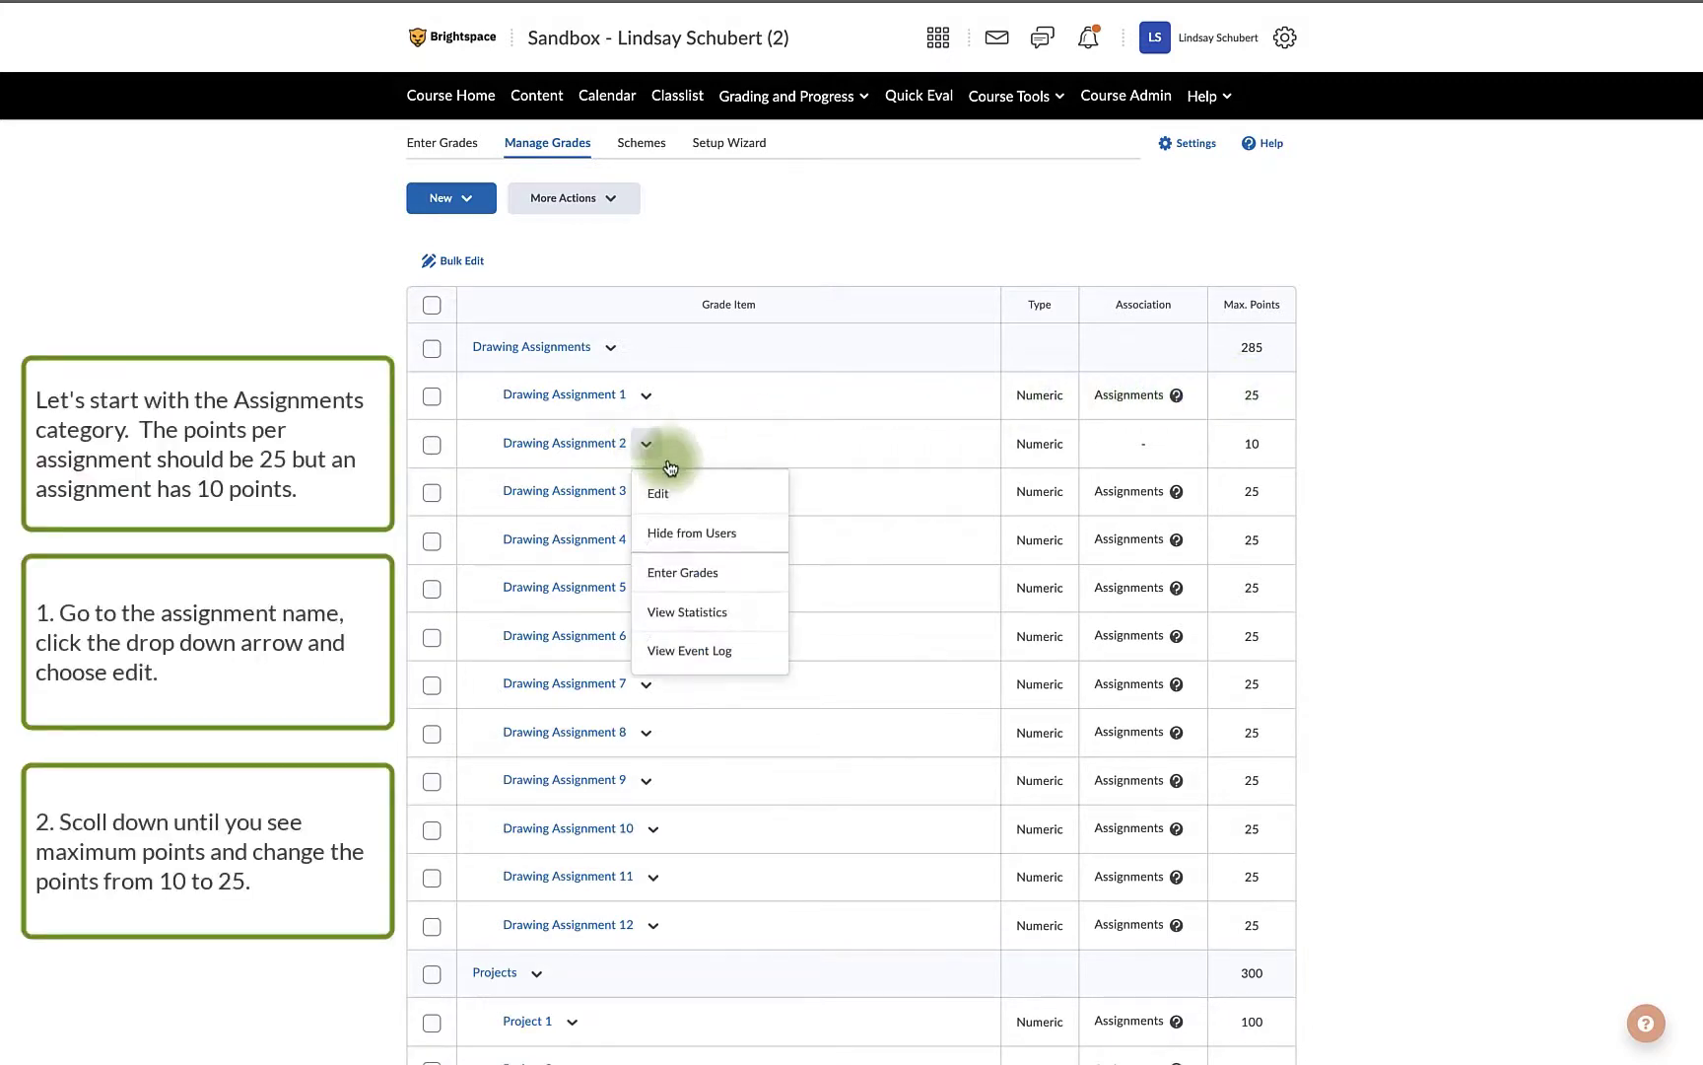
click(710, 493)
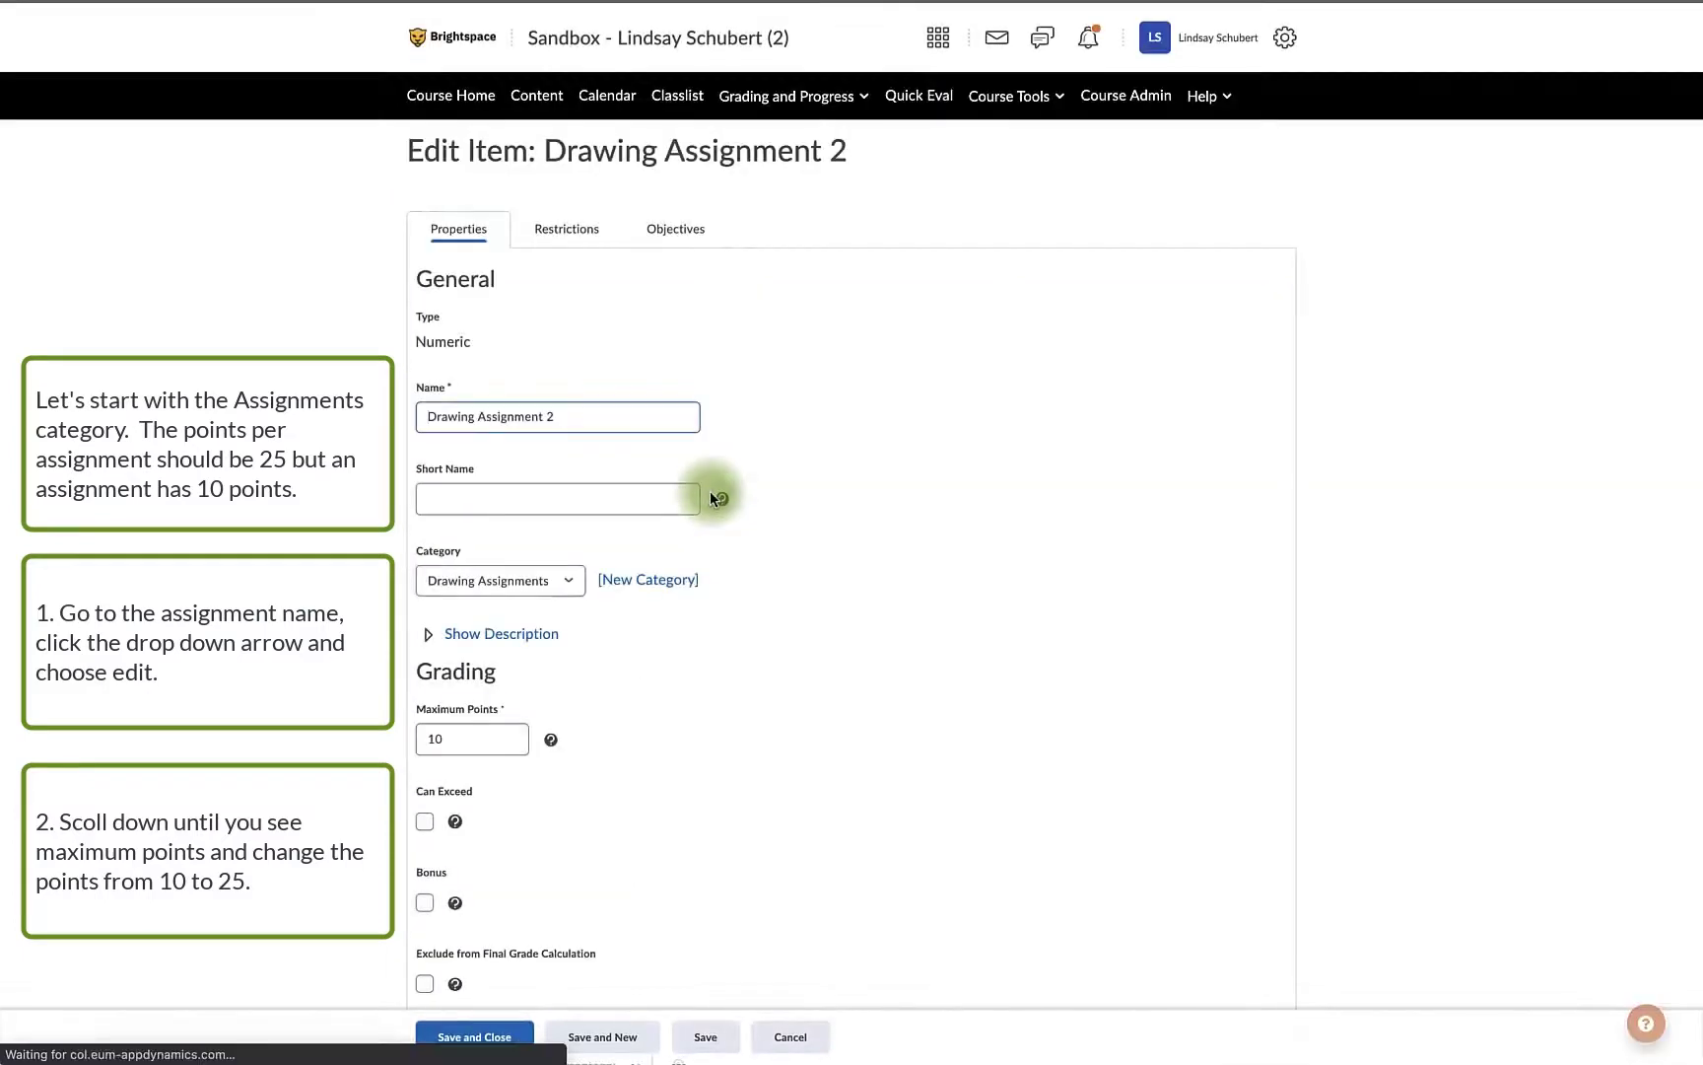
click(489, 746)
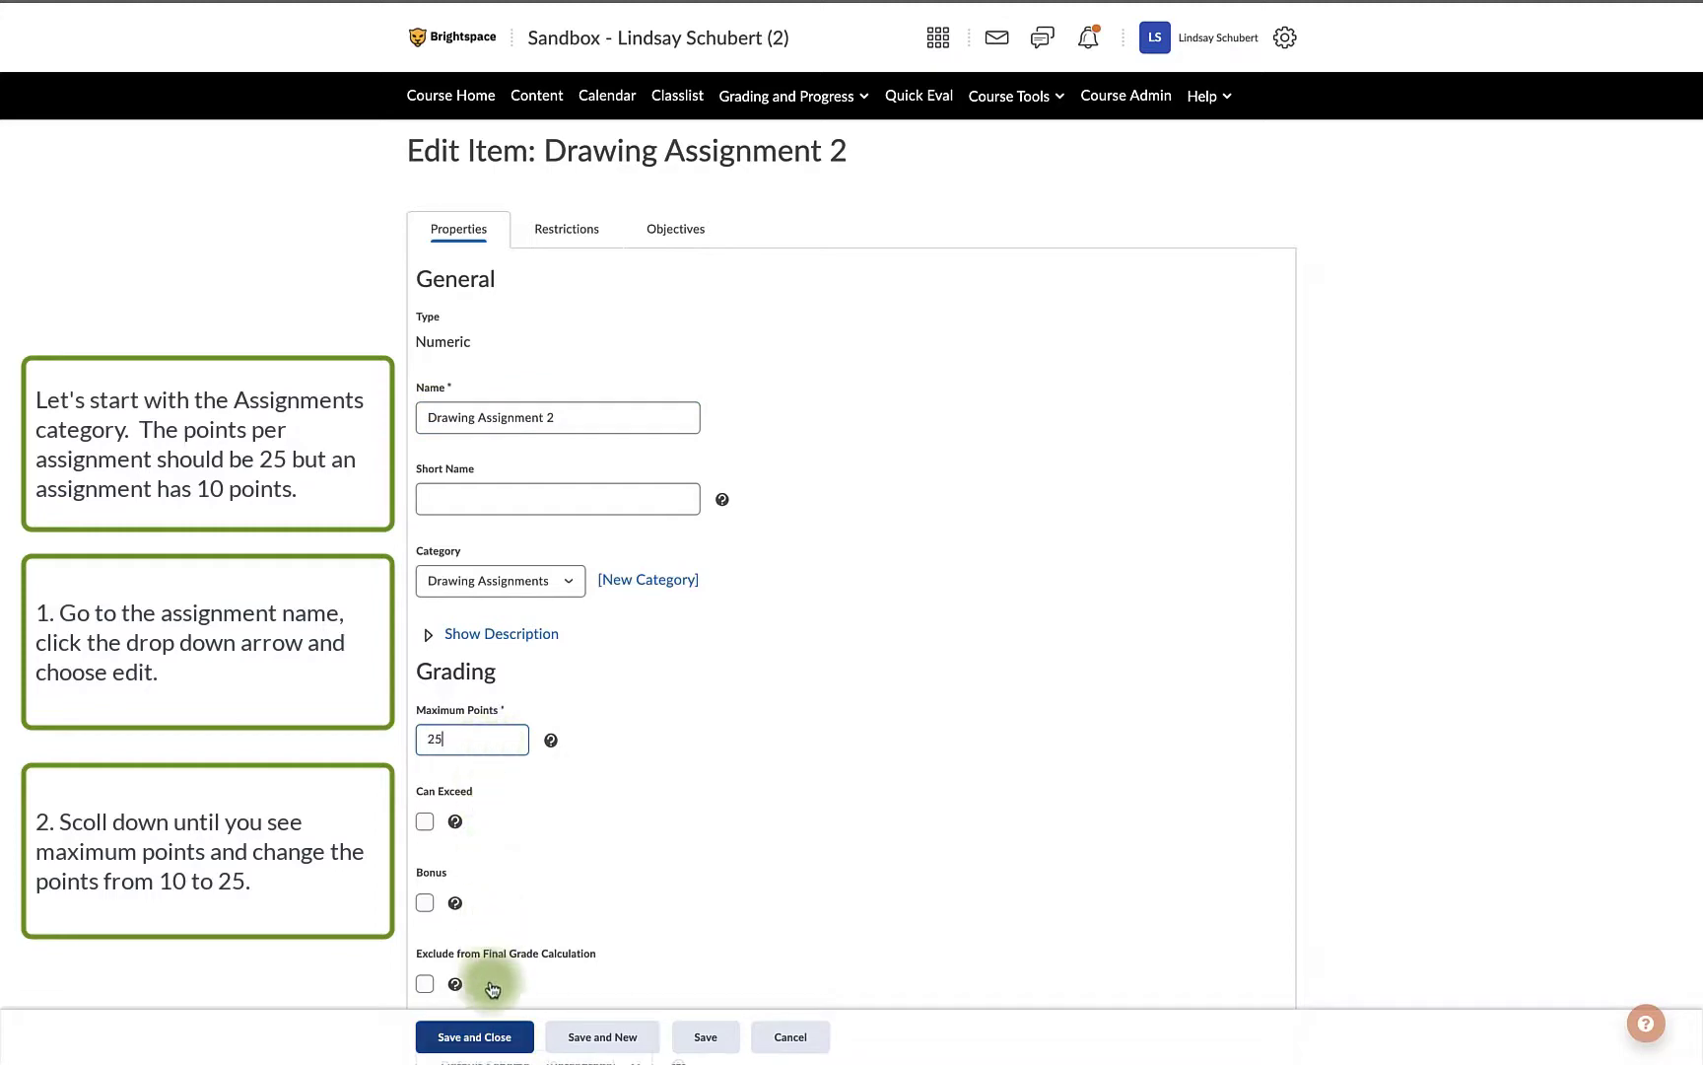
click(492, 1038)
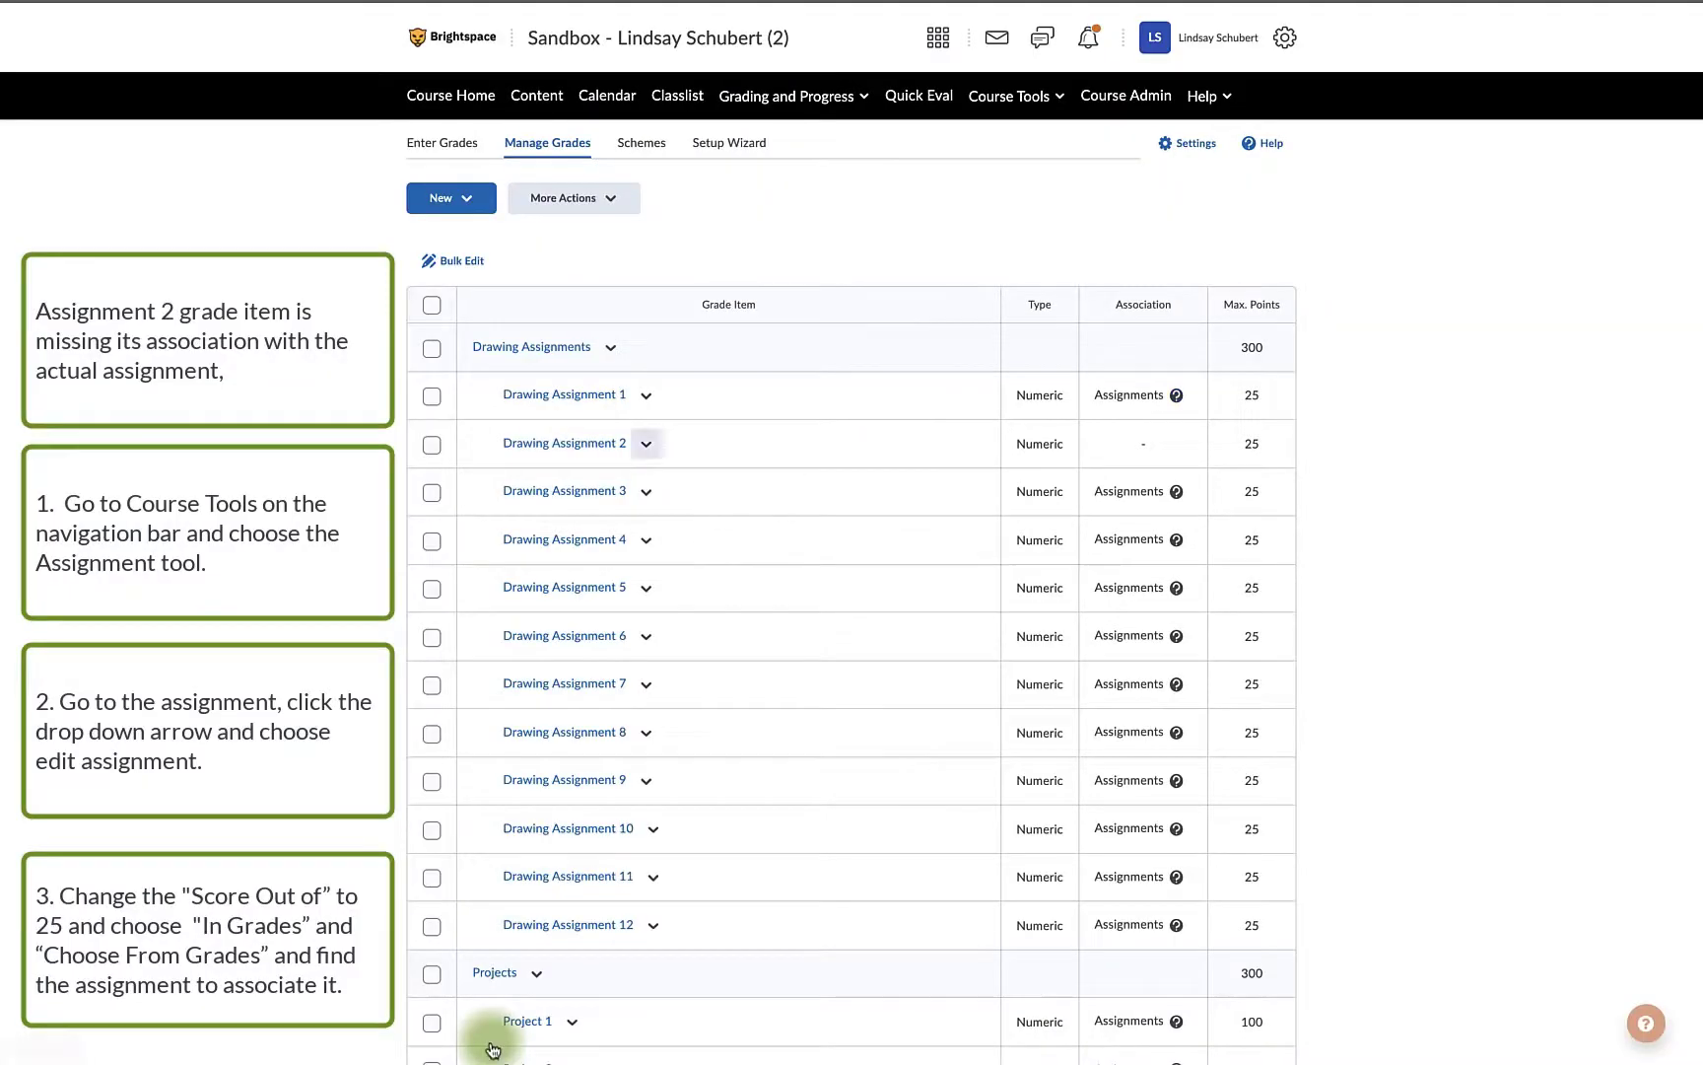
Step: Open Drawing Assignment 2 for editing in the Assignments tool and set its score out of 25 points
click(1012, 98)
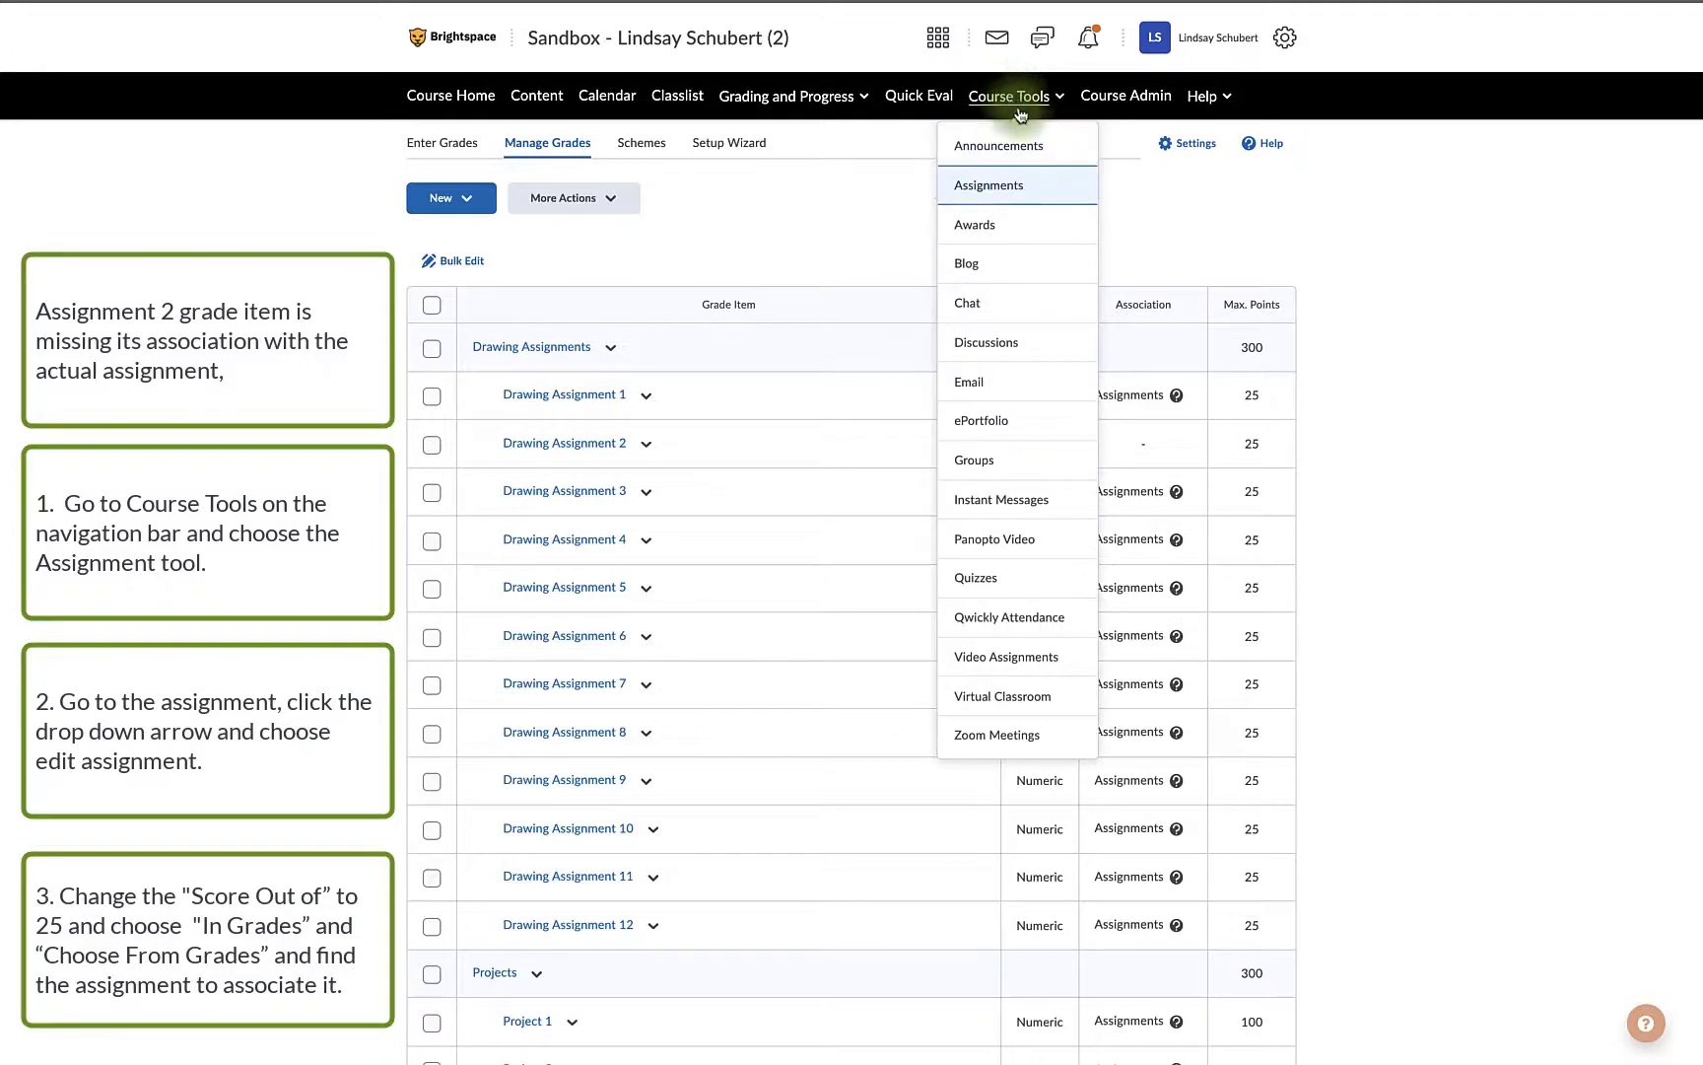
click(1056, 183)
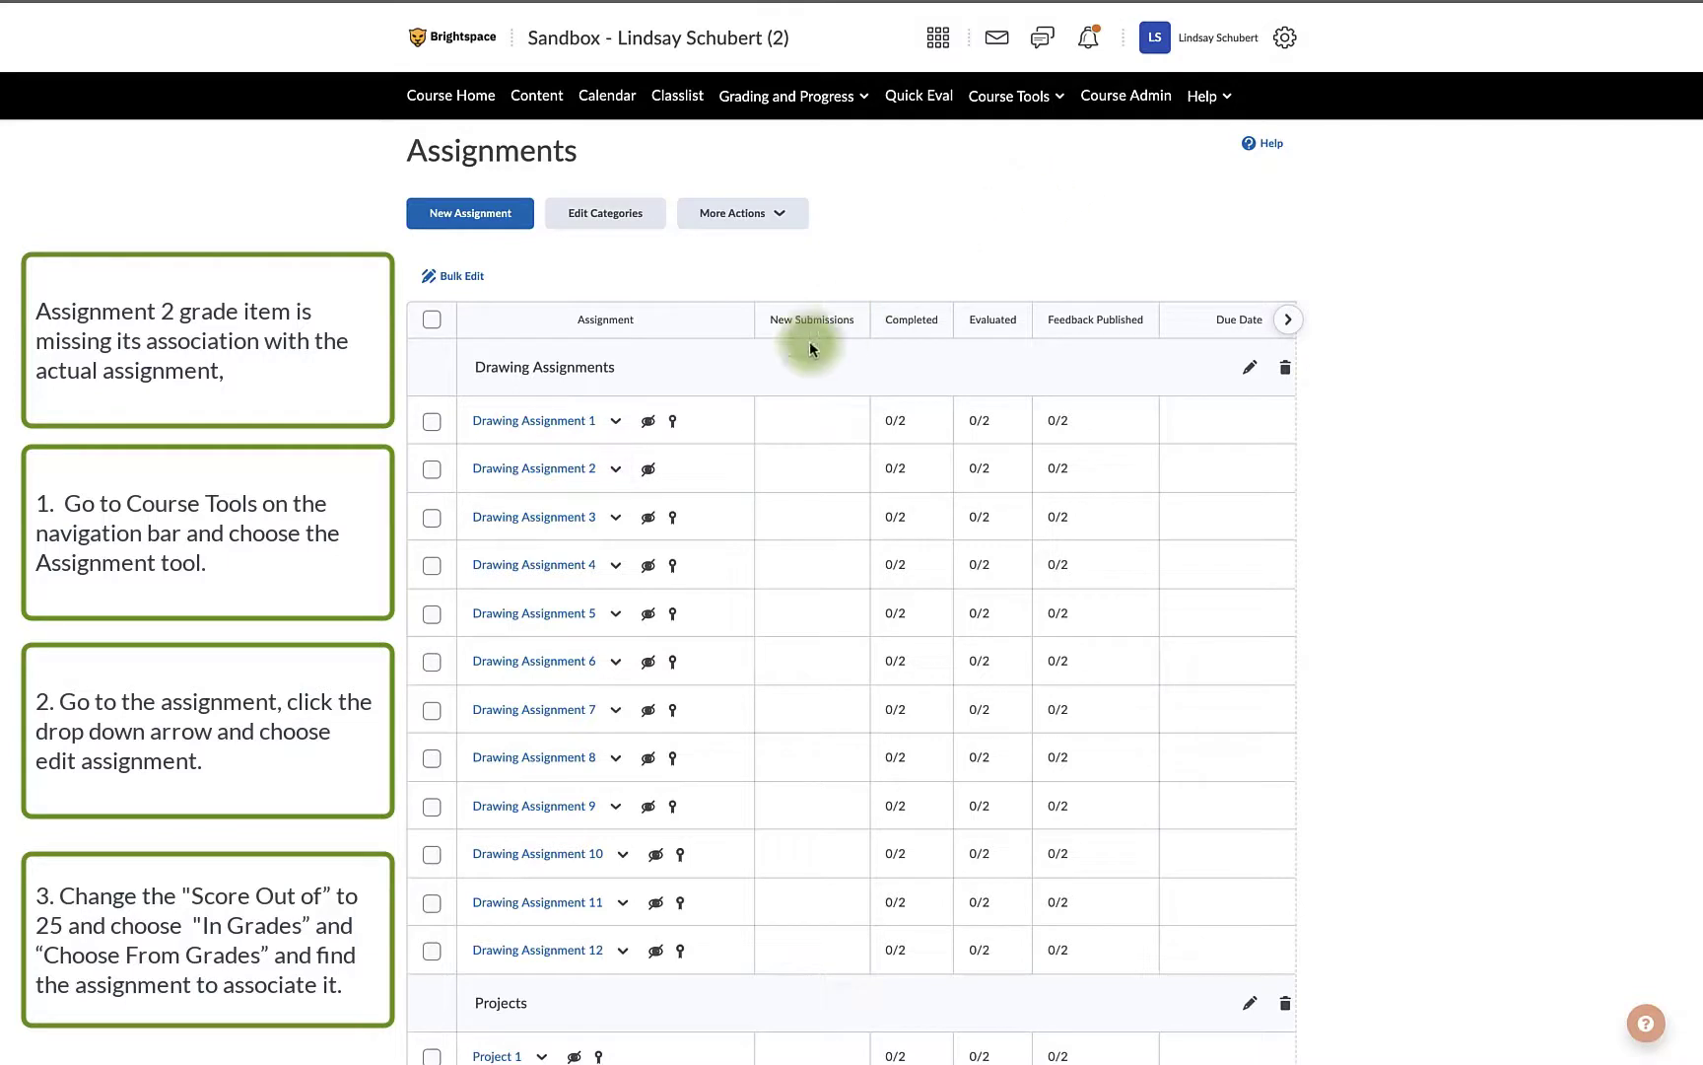
click(615, 469)
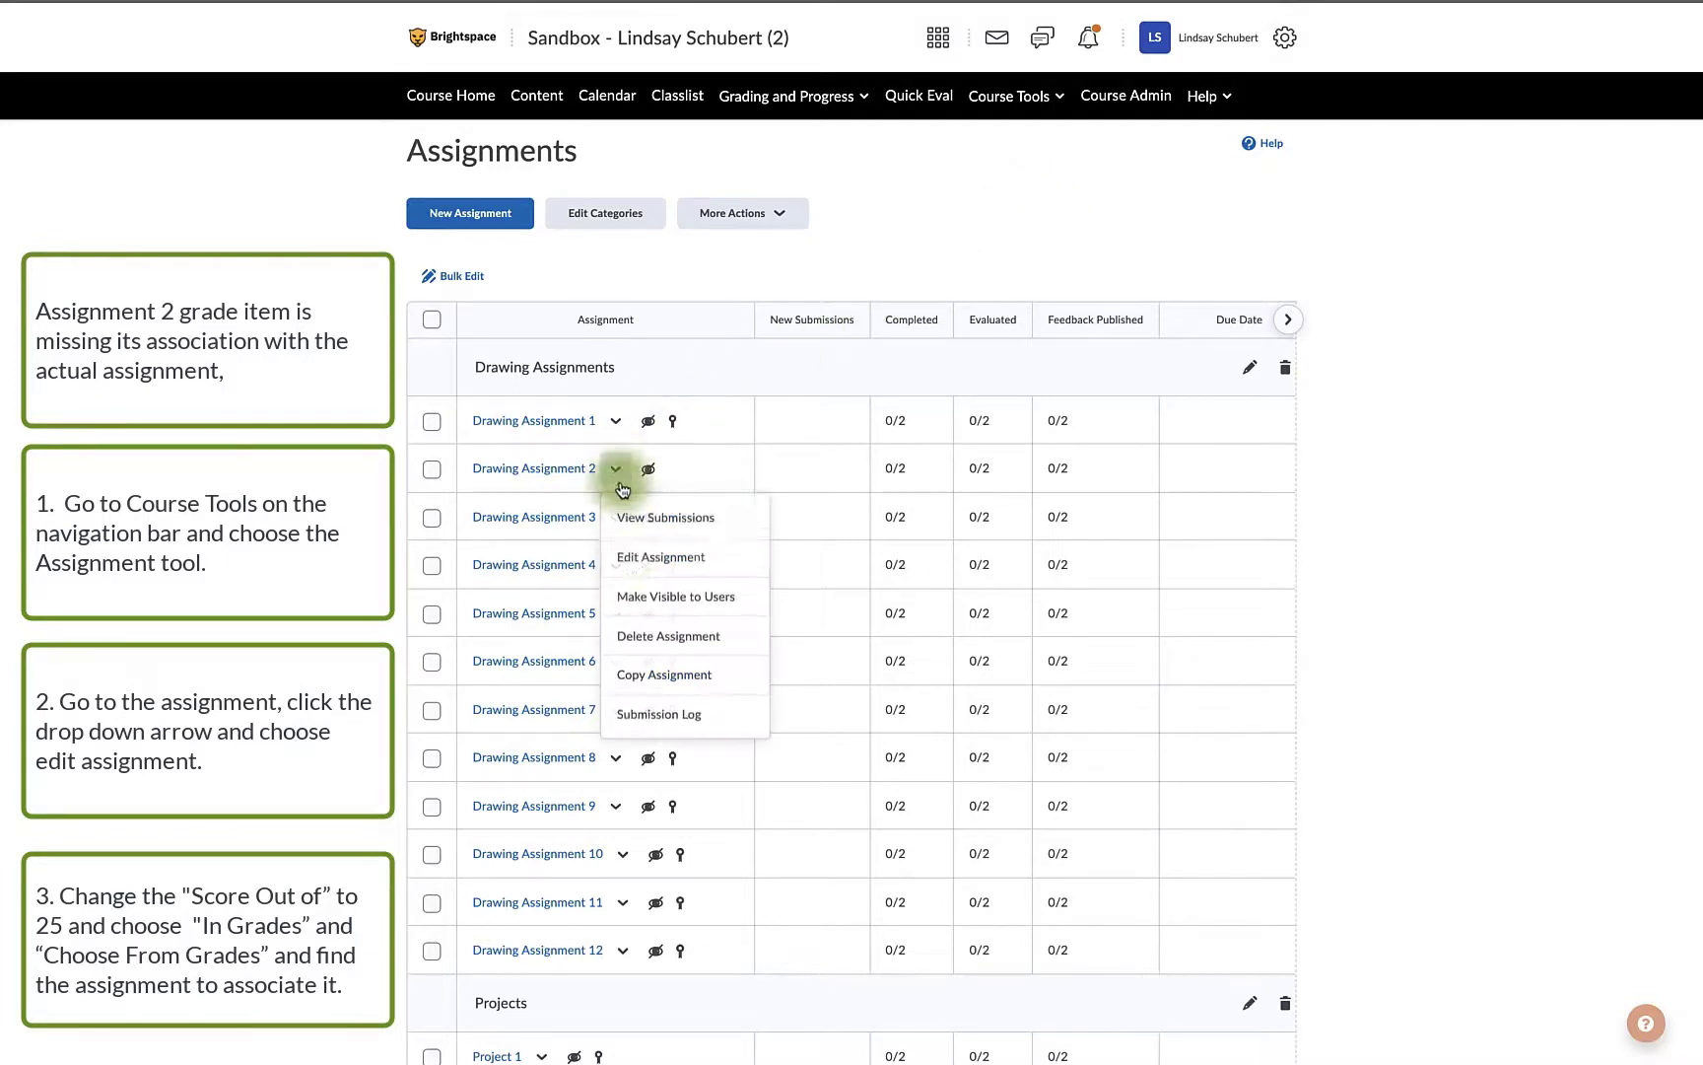
click(631, 559)
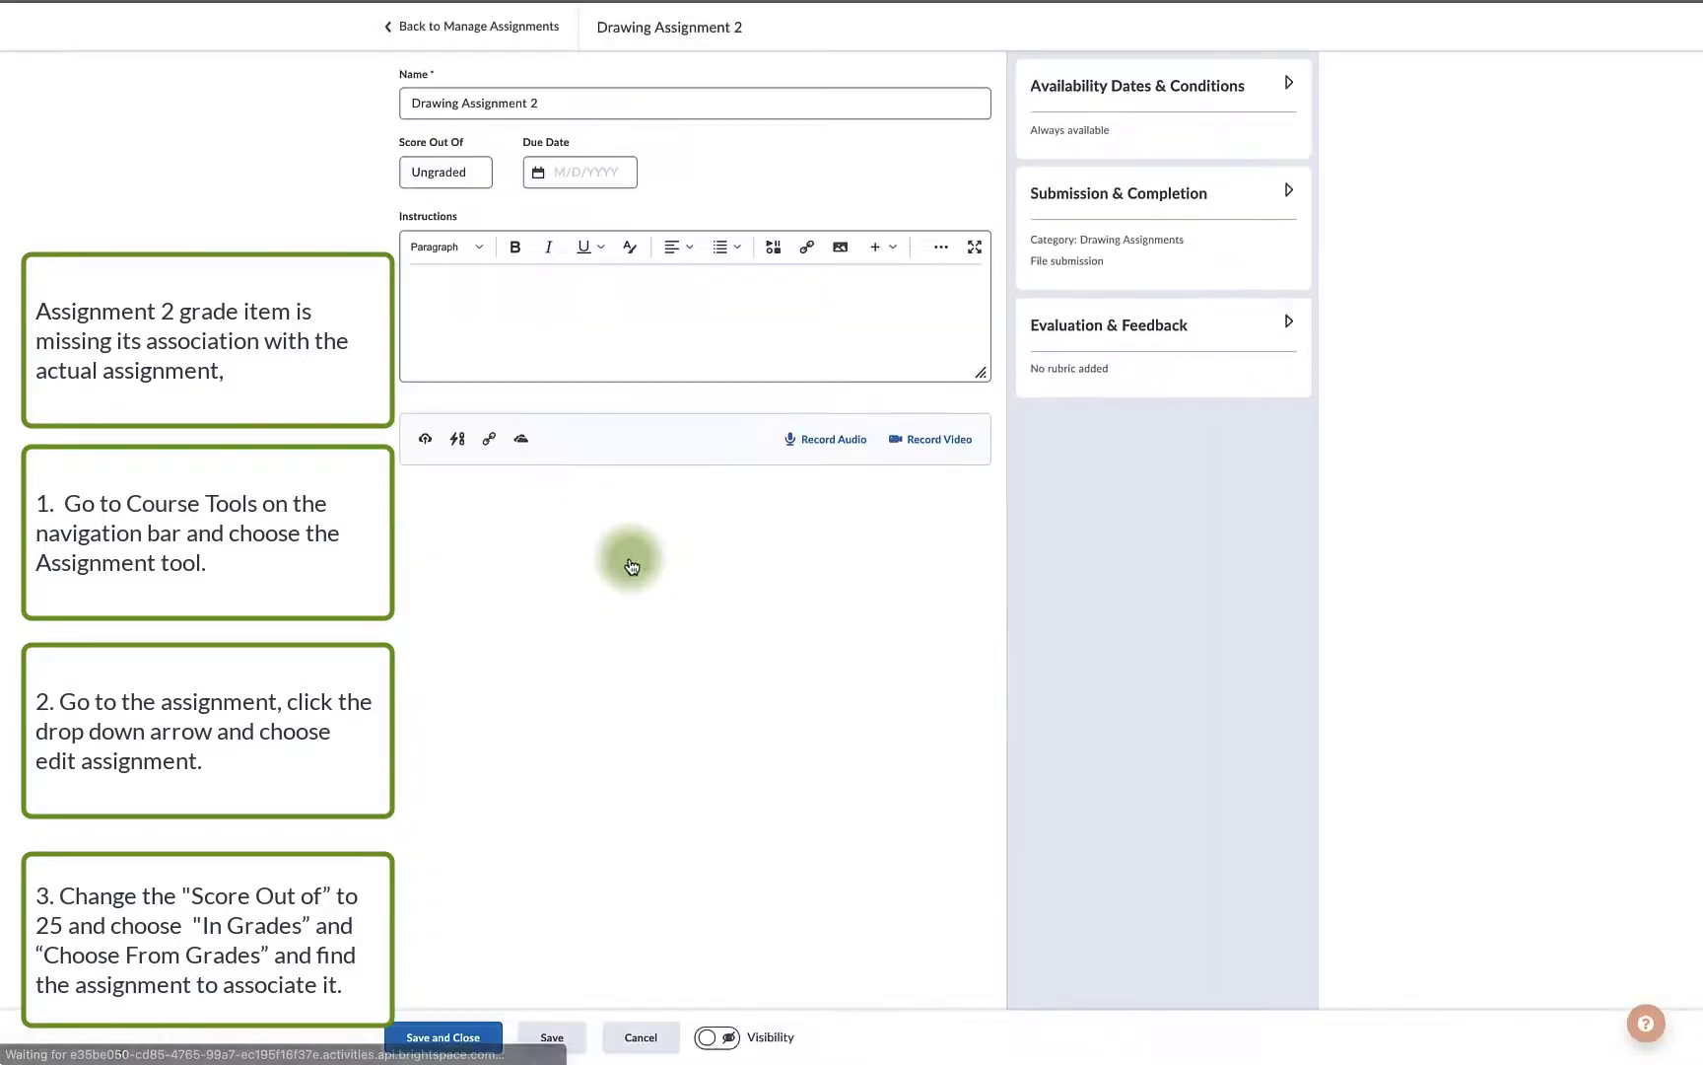
click(472, 170)
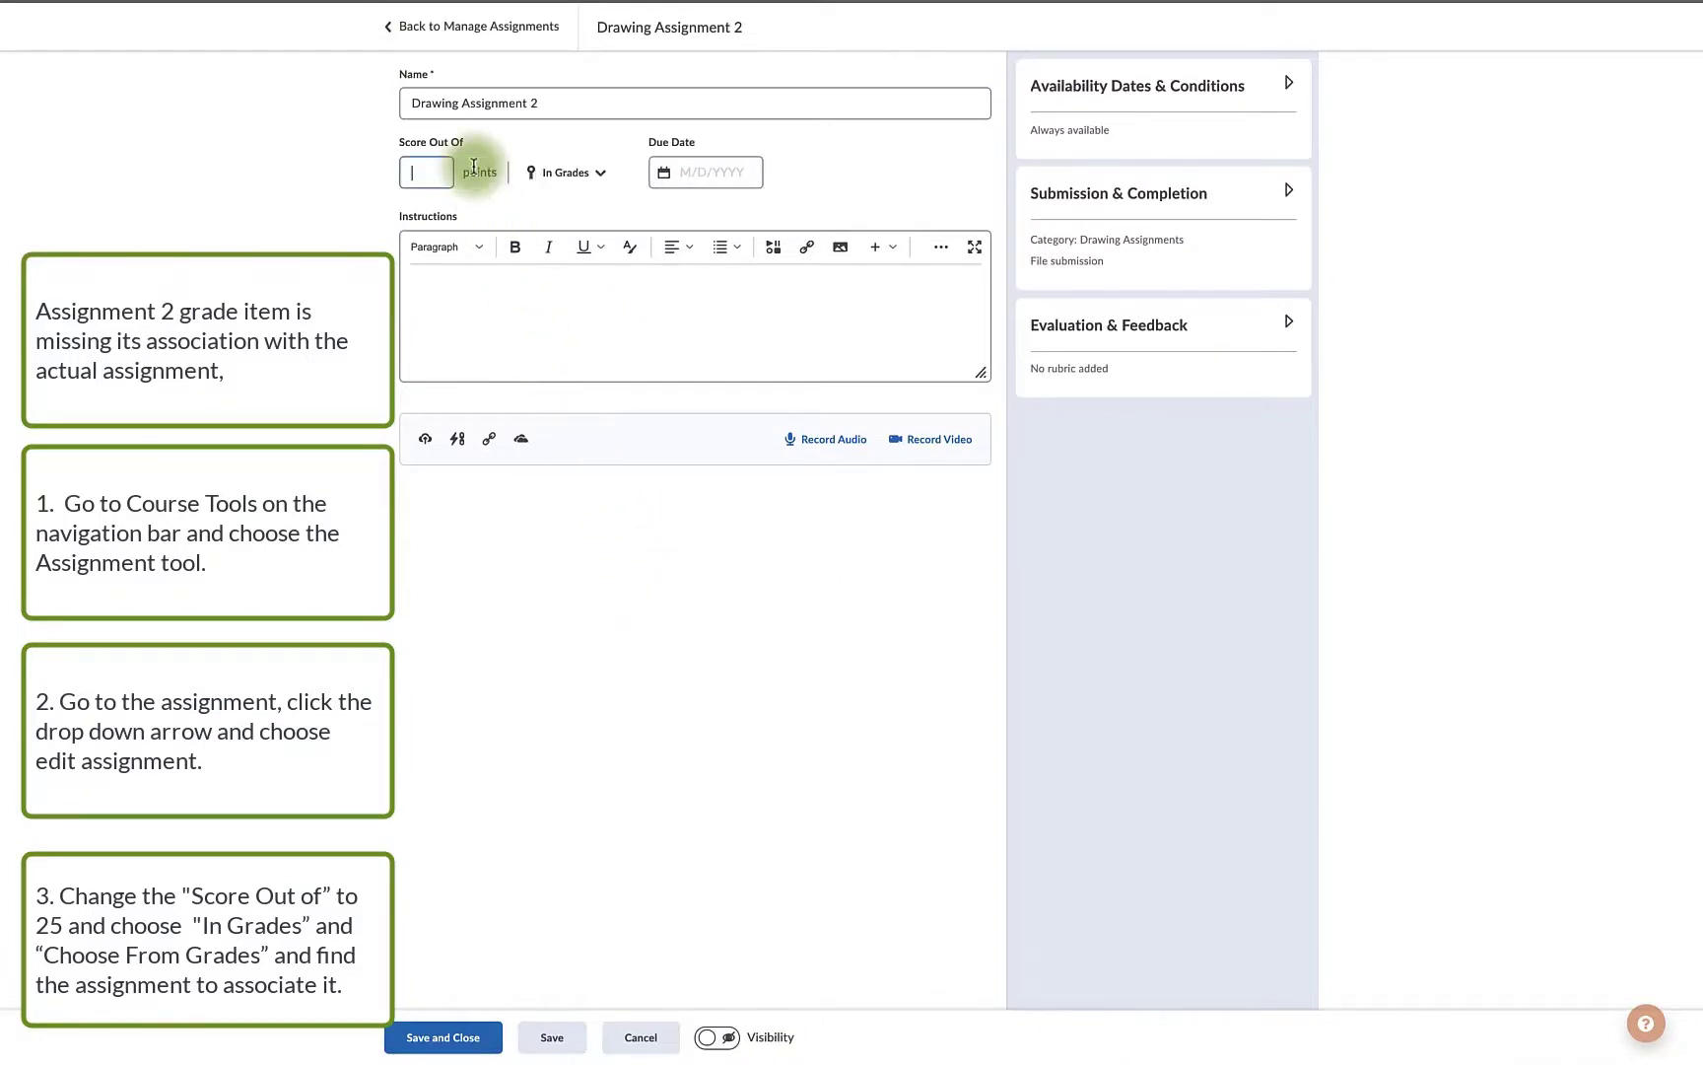
Step: Link the assignment to the existing Drawing Assignment 2 grade item and save the assignment
click(610, 182)
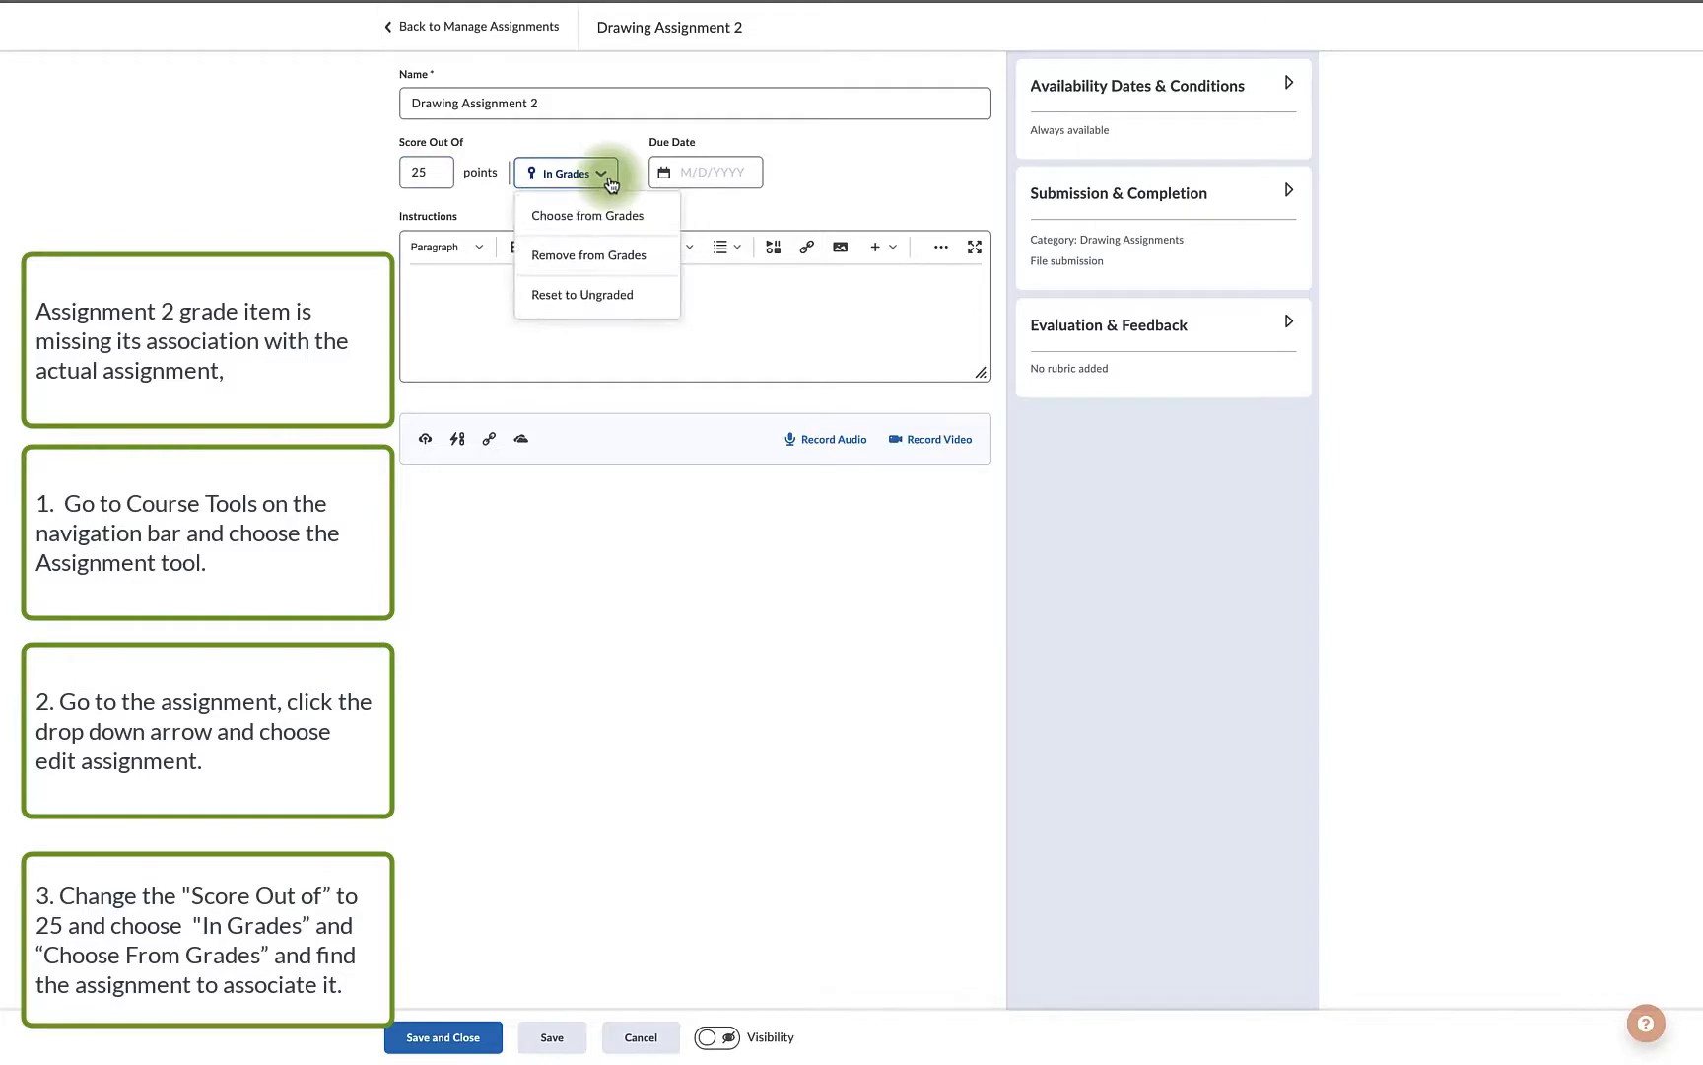
click(611, 212)
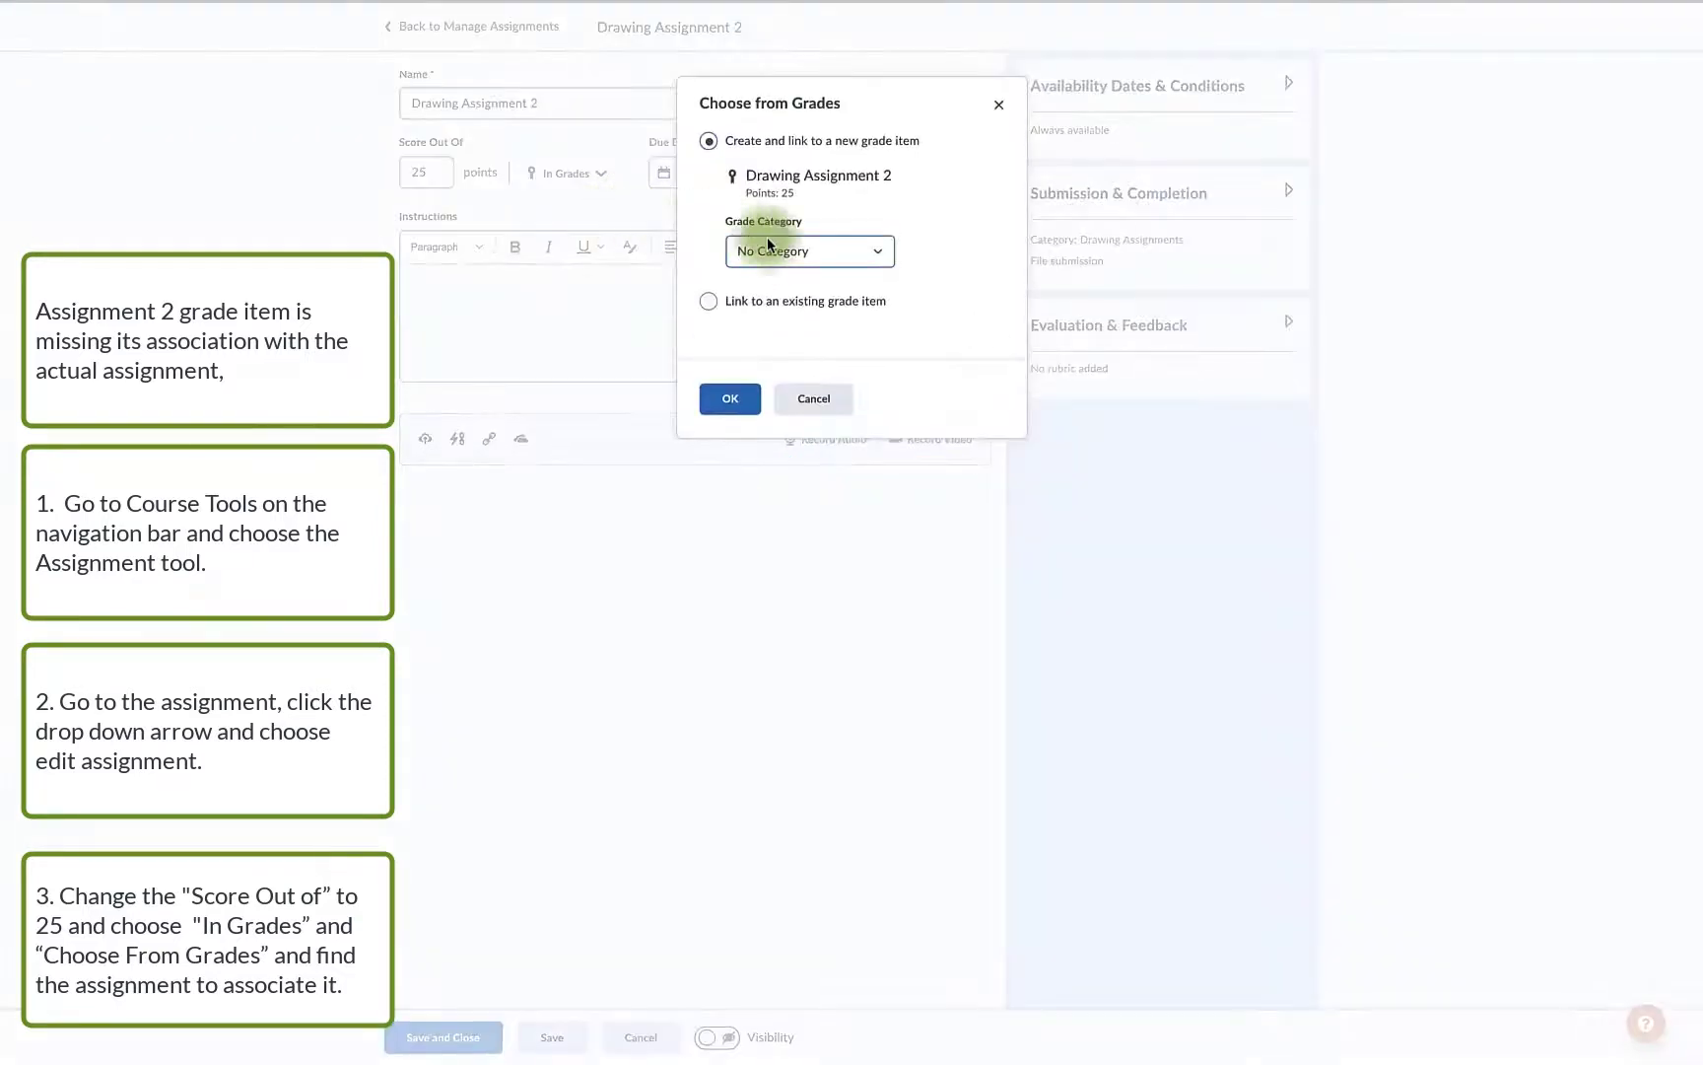
click(813, 247)
click(830, 272)
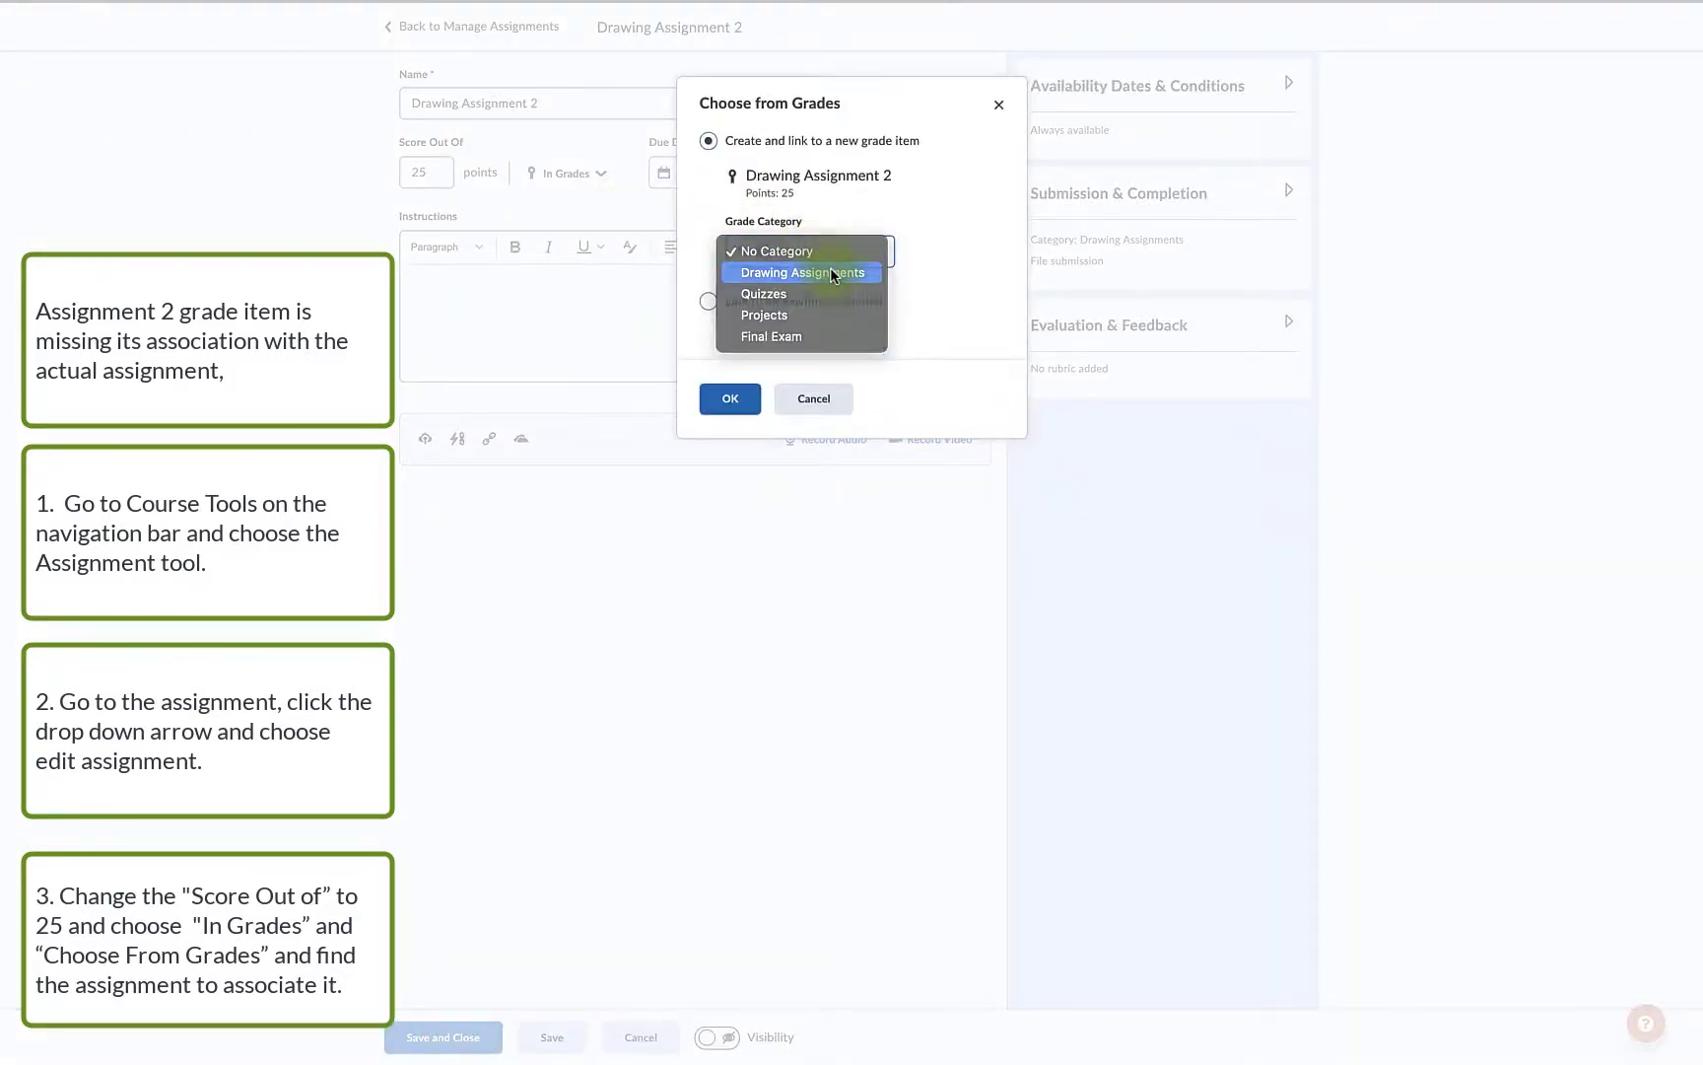
click(824, 299)
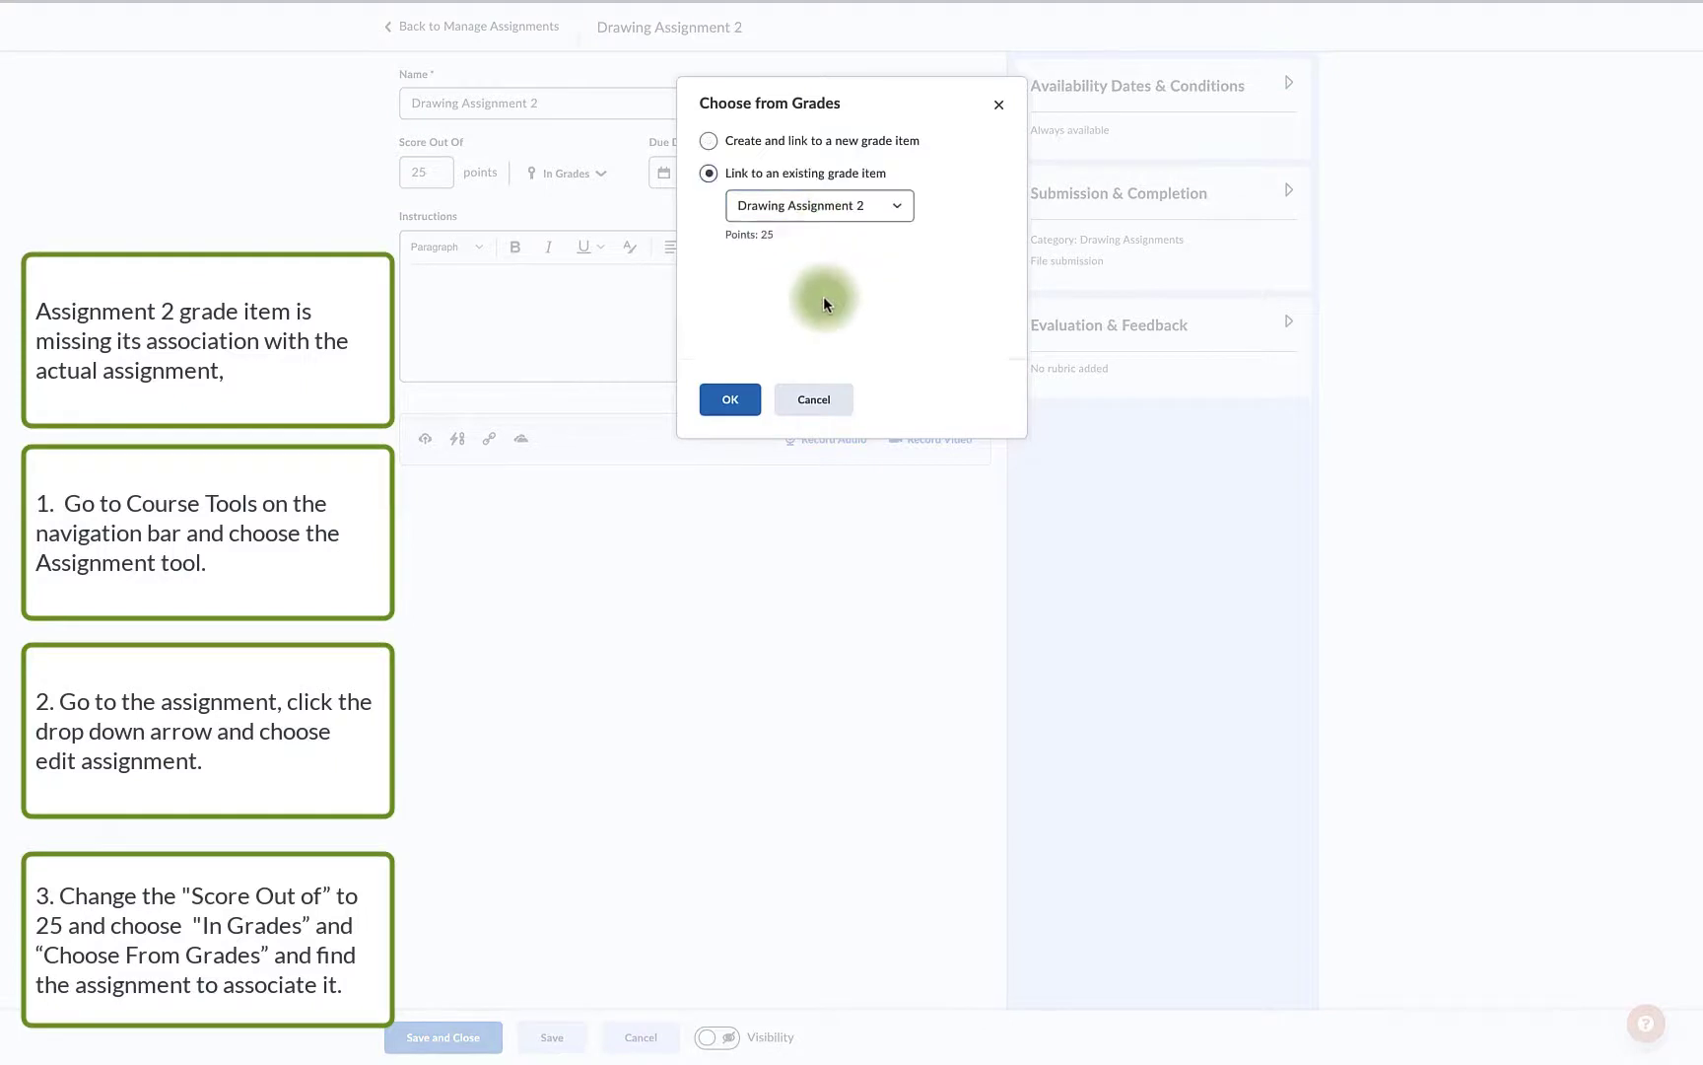
click(850, 212)
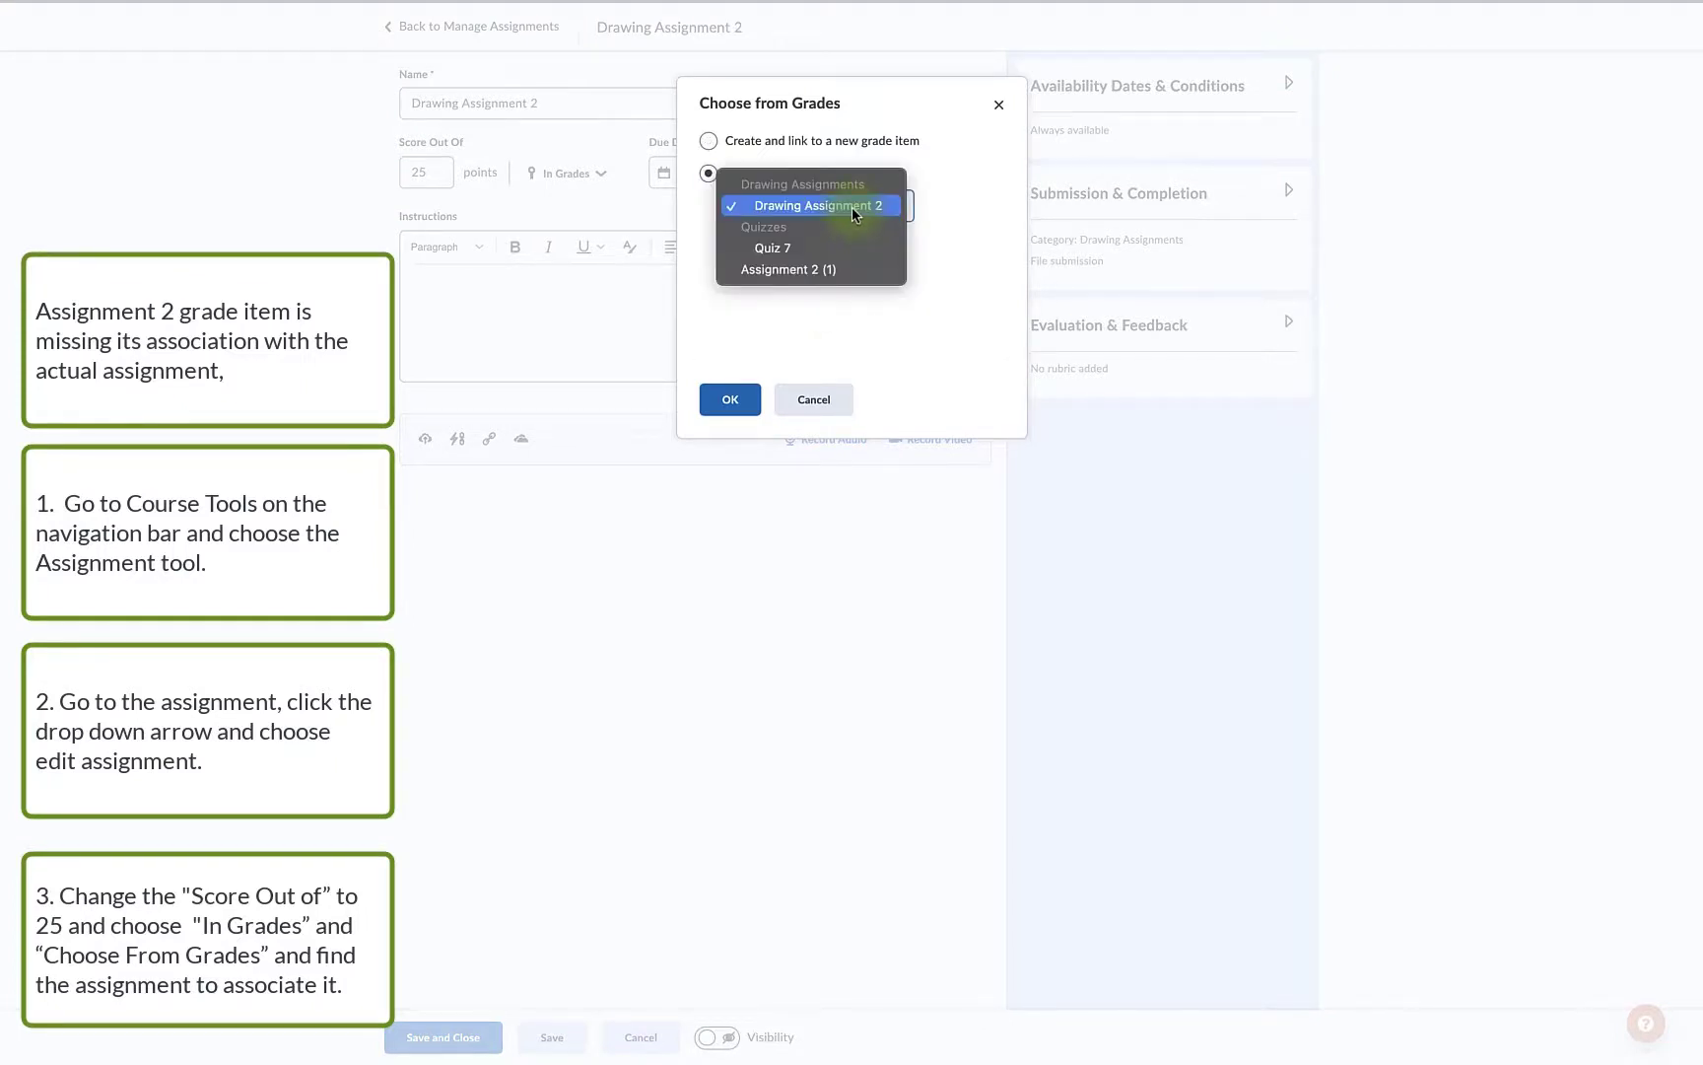
click(851, 206)
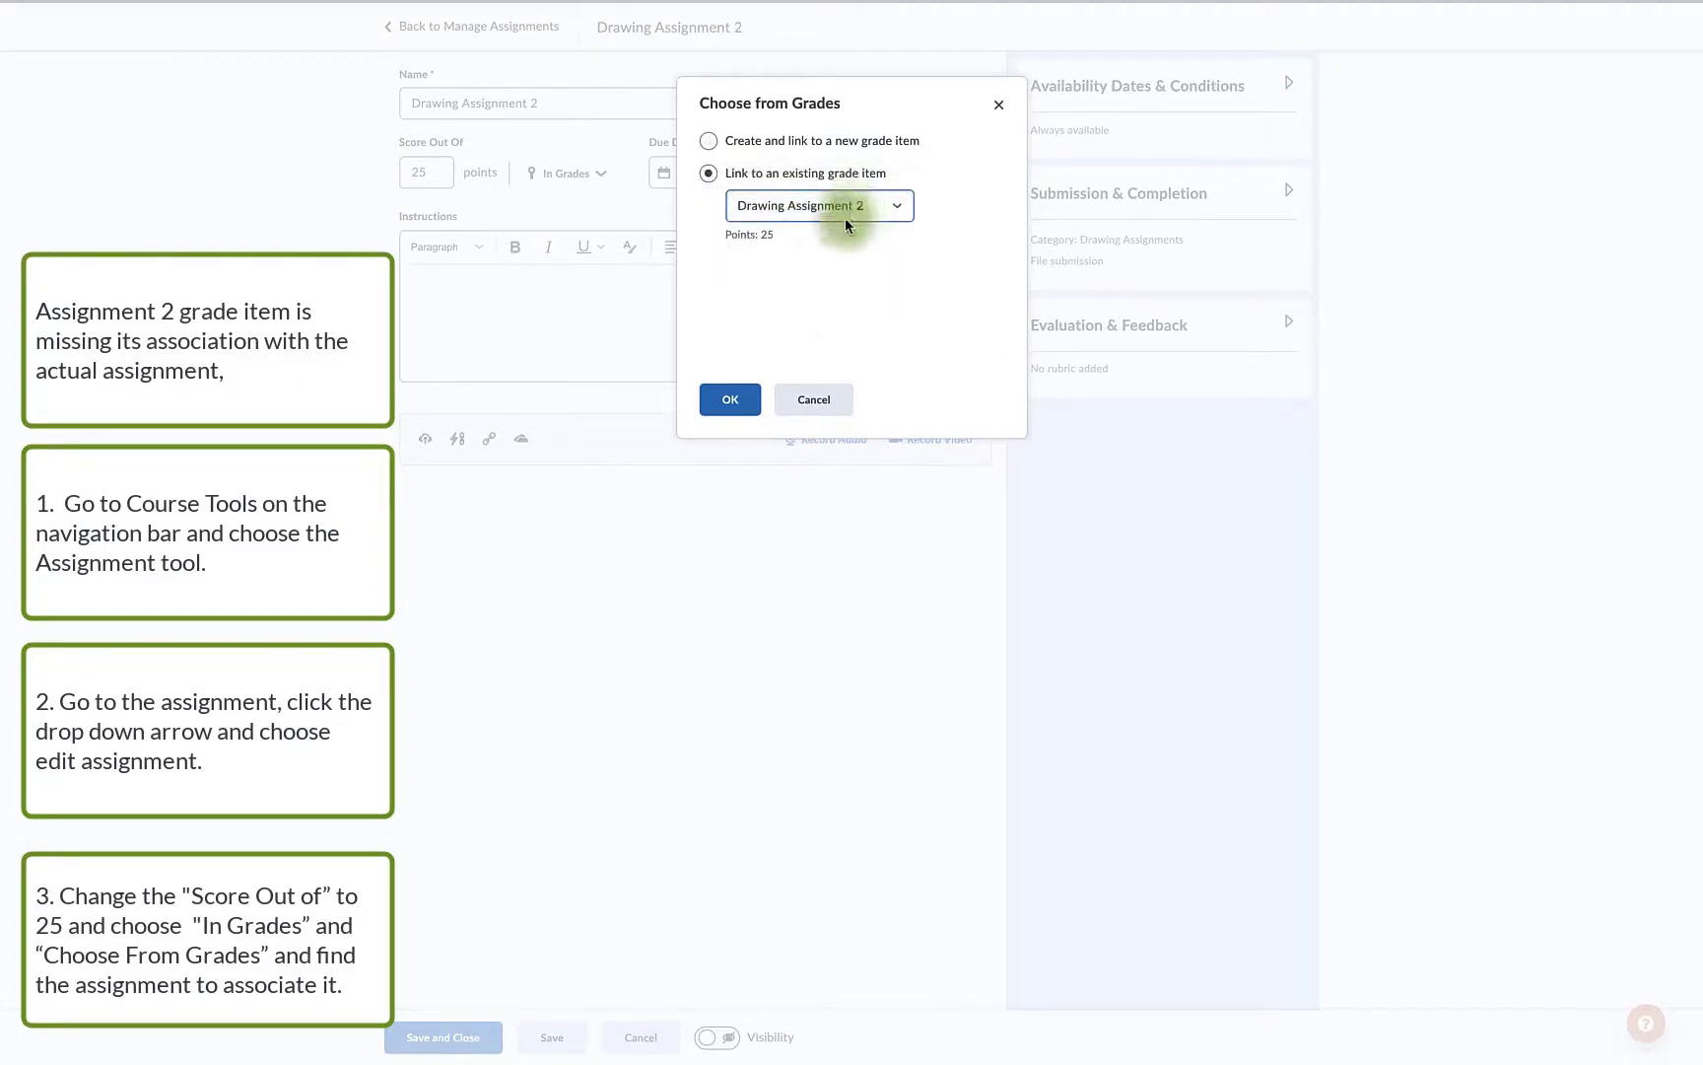
click(727, 399)
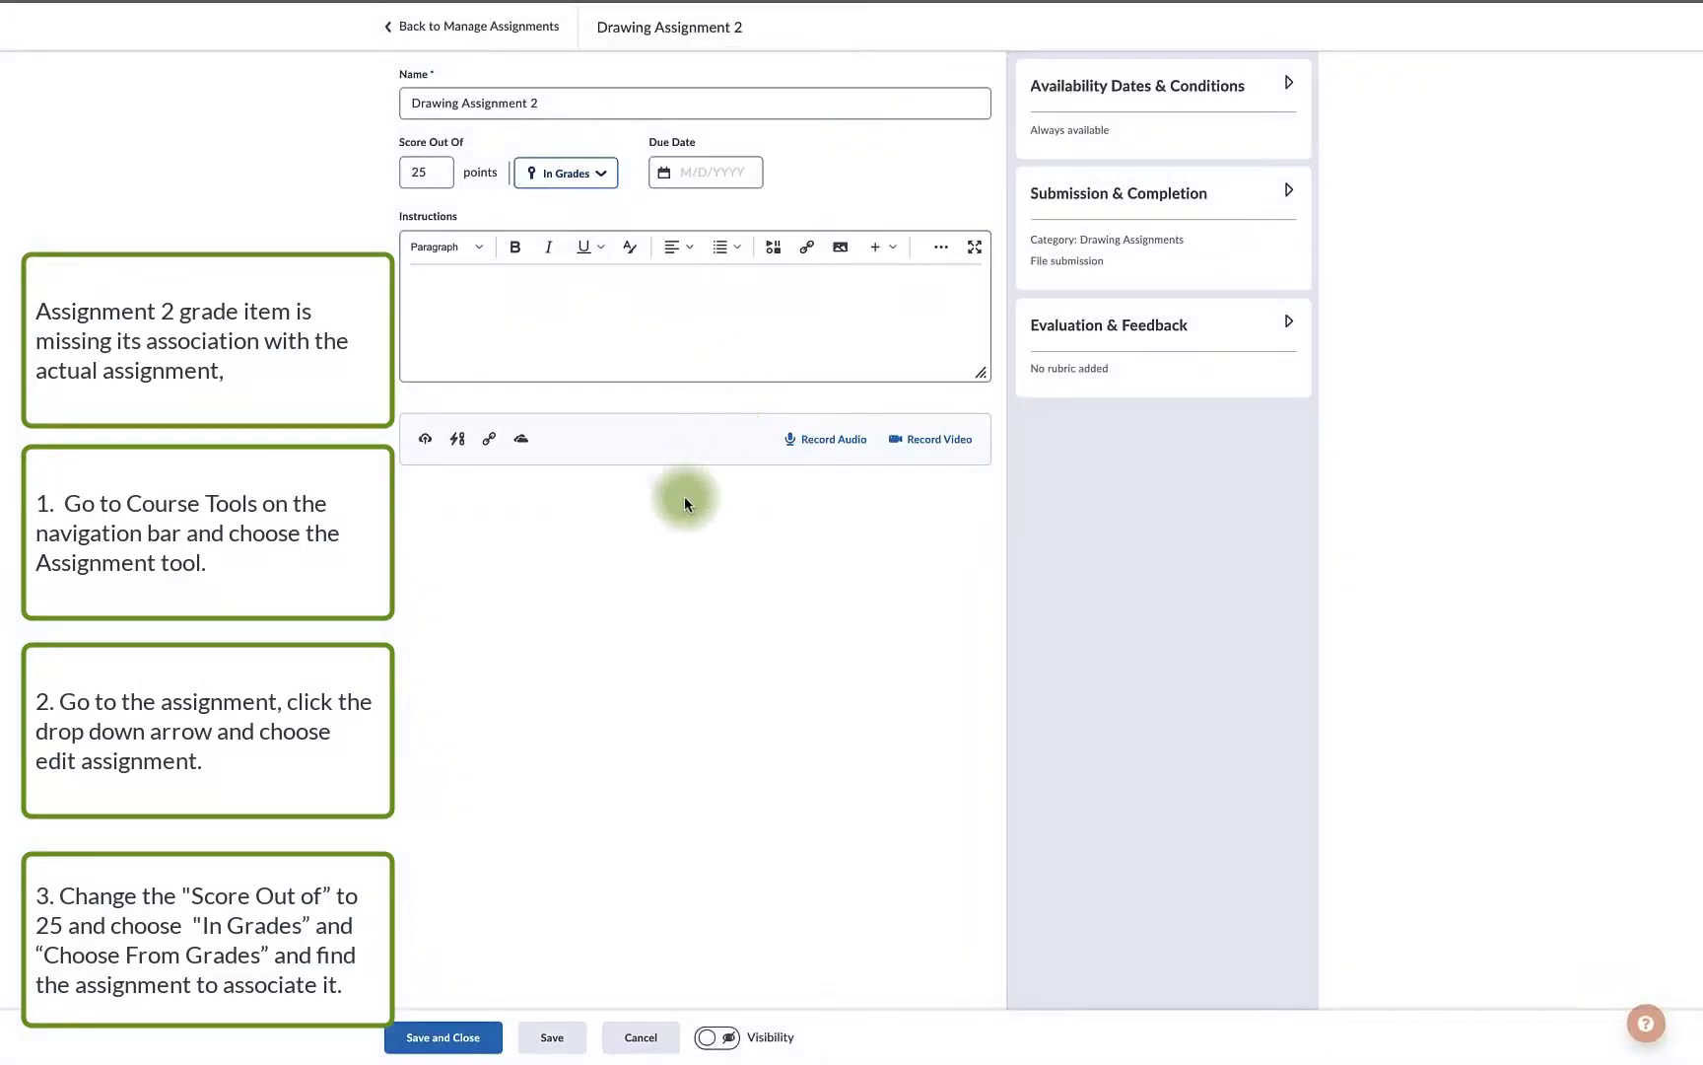
click(446, 1035)
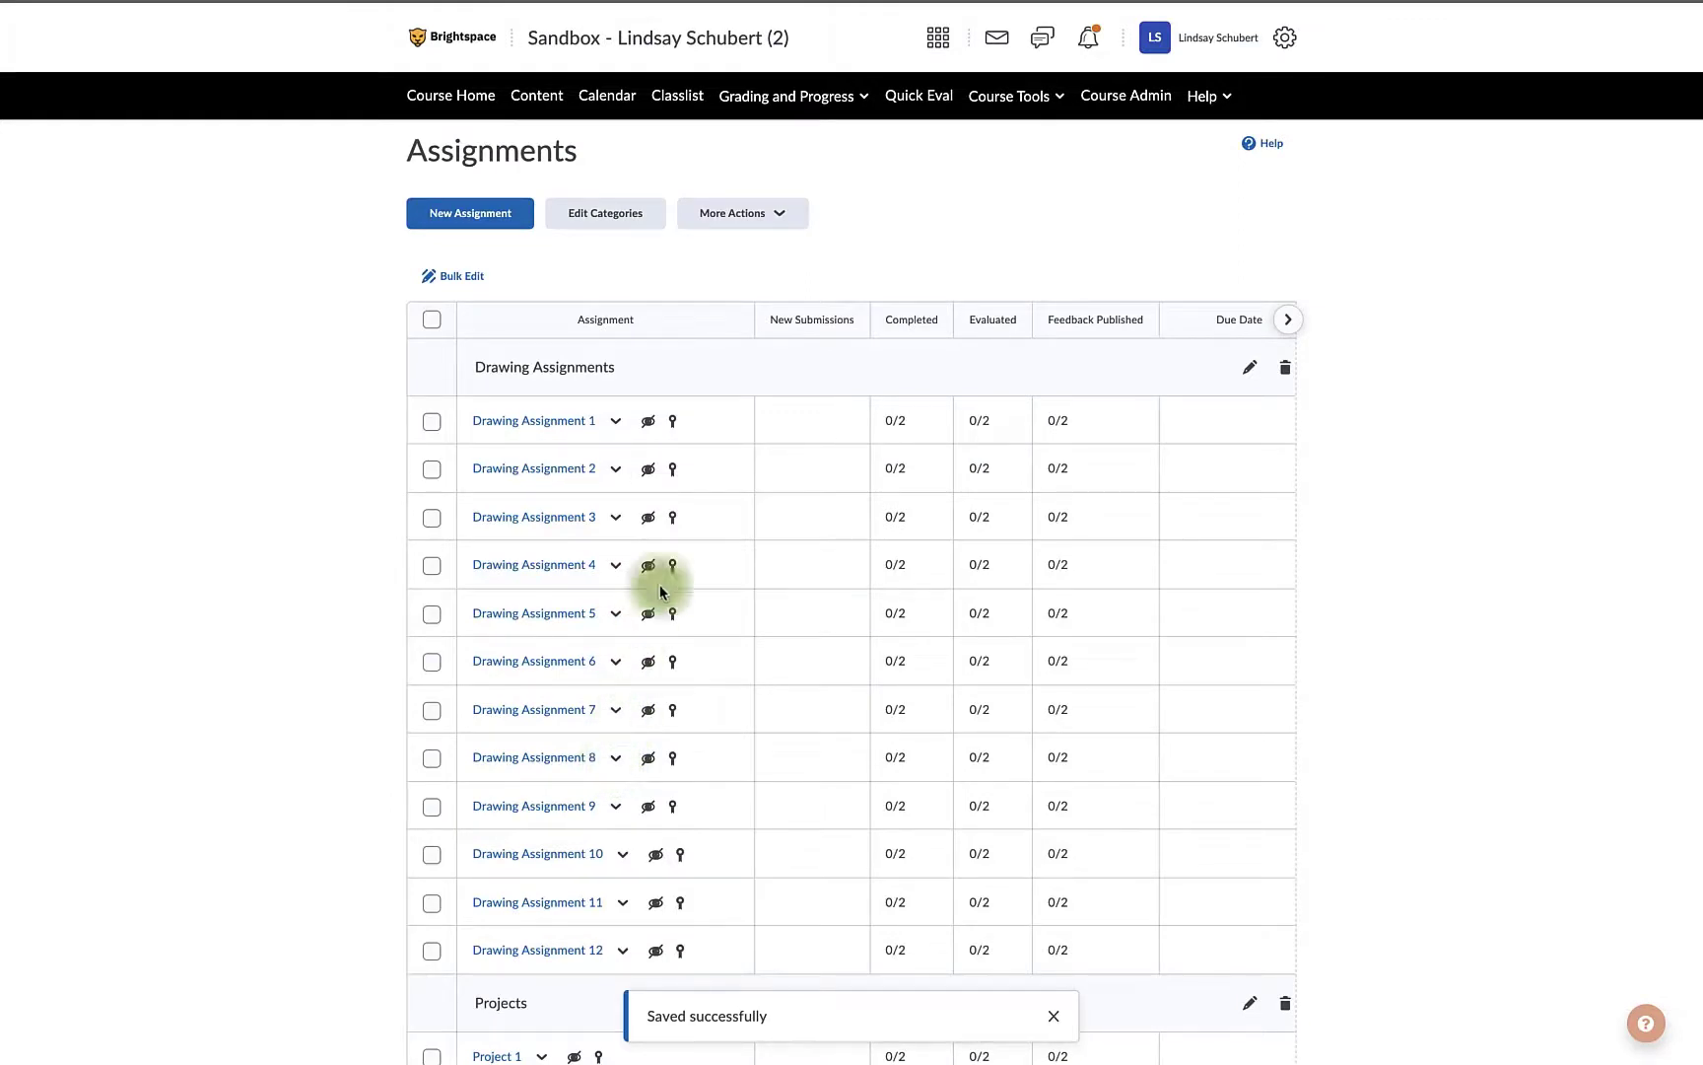
Step: Return to the Grades tool from Assignments and open its grade management view
click(794, 98)
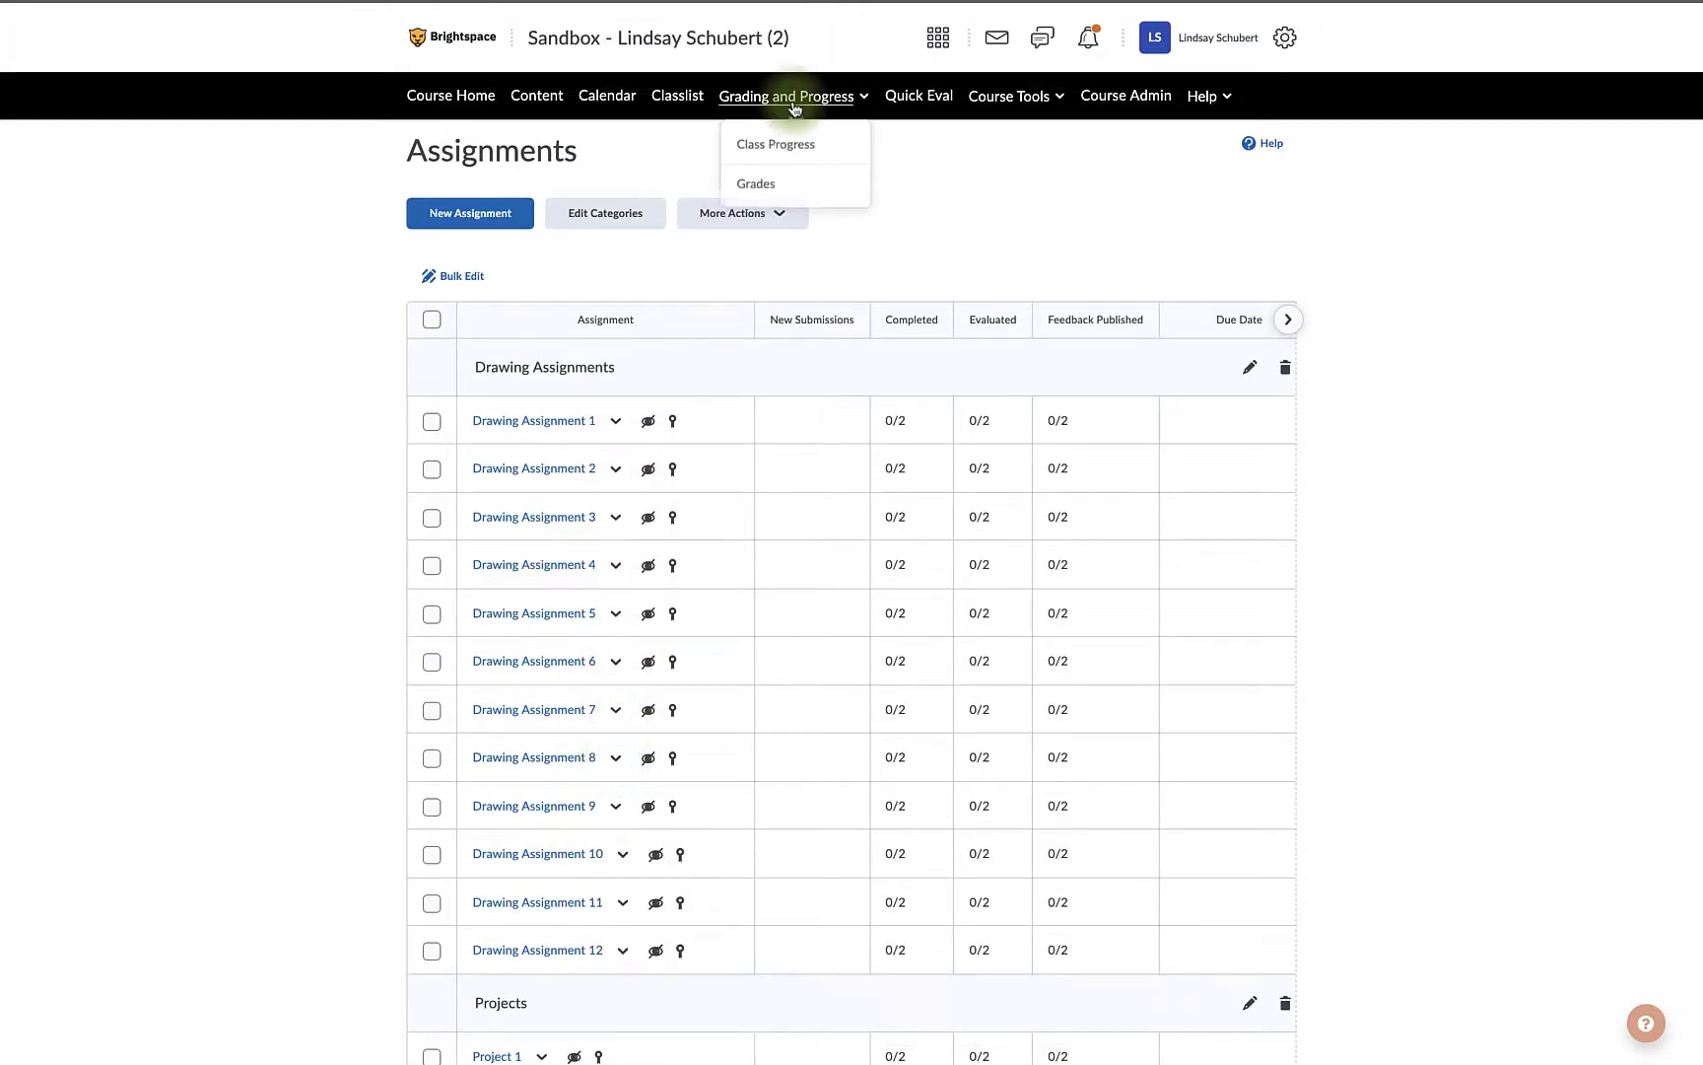
click(811, 190)
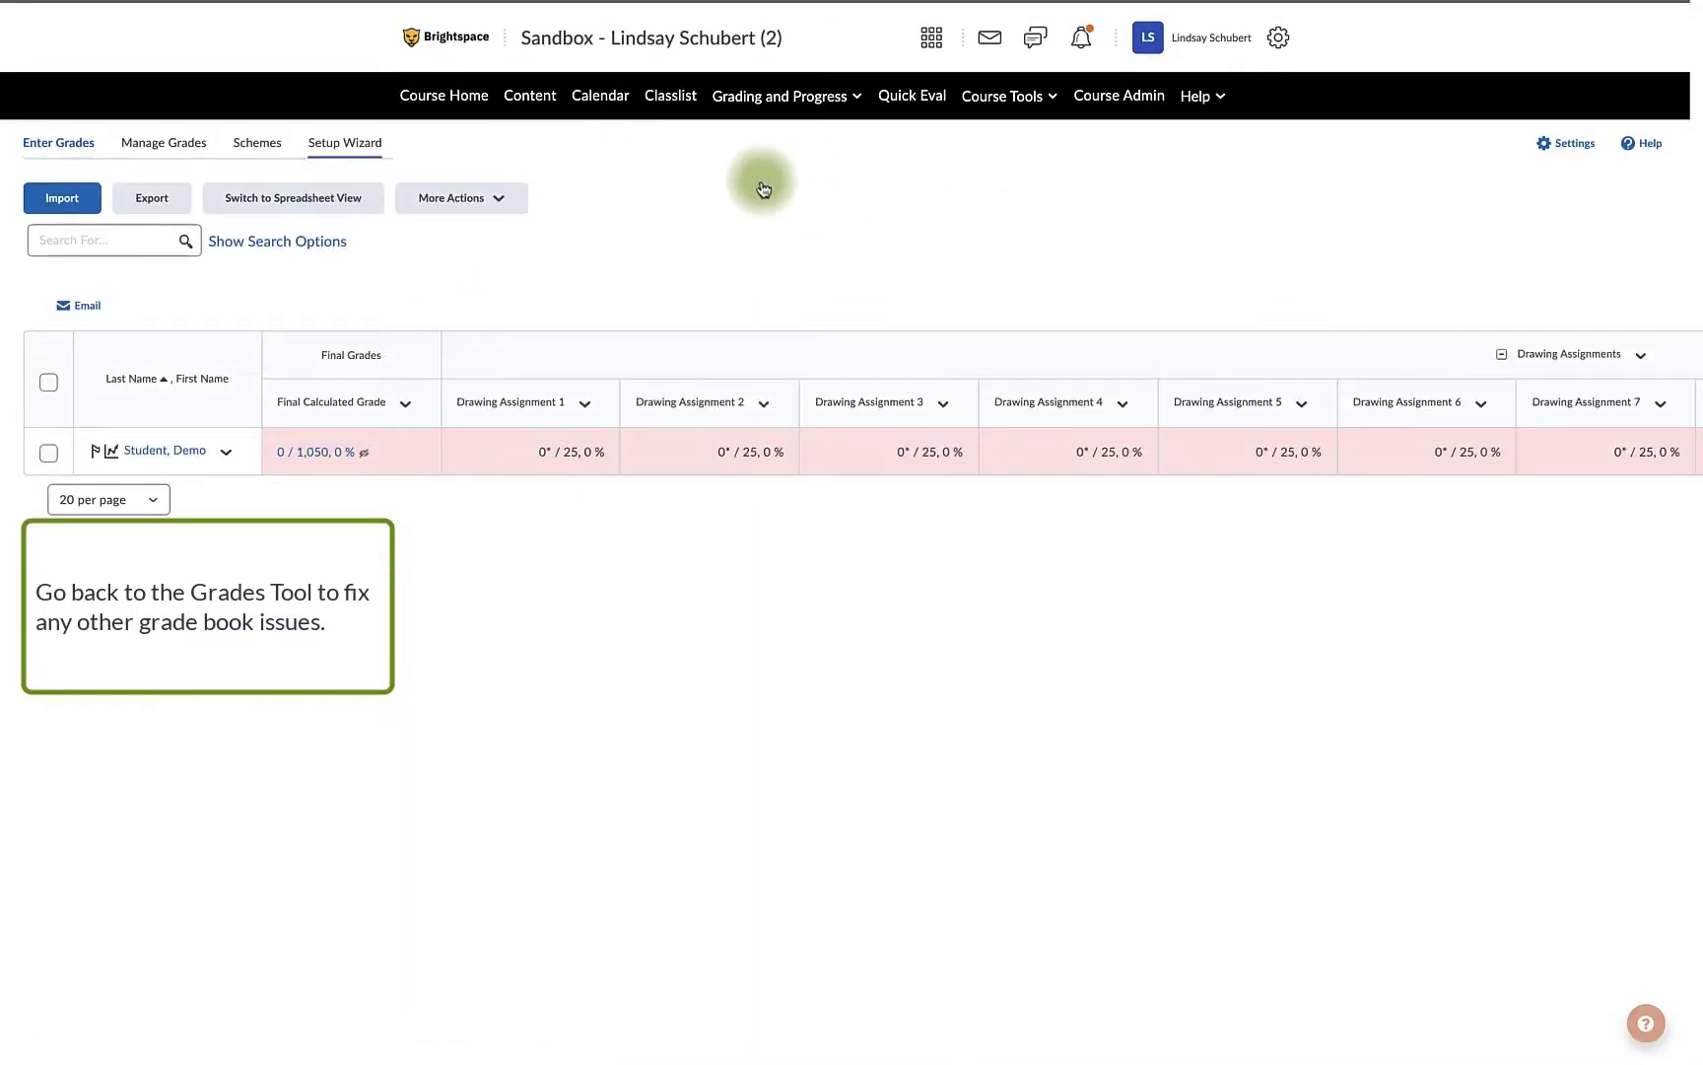
click(201, 150)
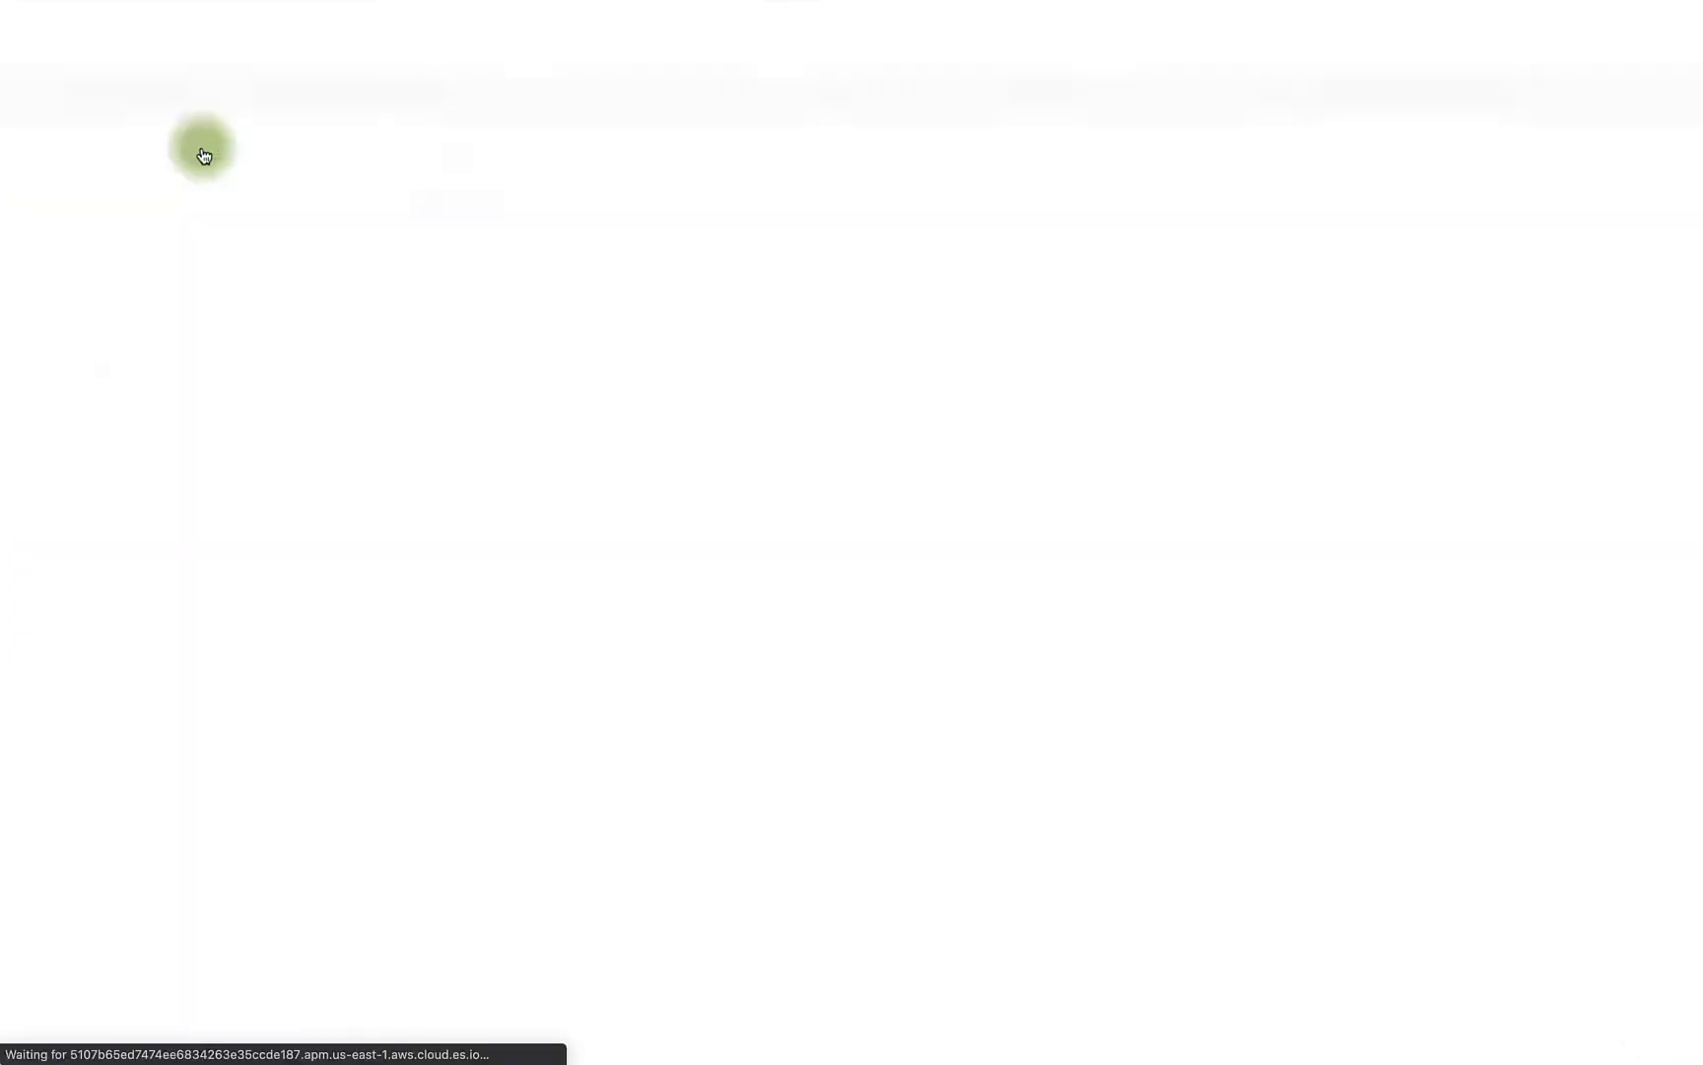
Step: Rename the second of the two Quiz 4 grade items to Quiz 5 and save it
scroll(674, 620, down, 7)
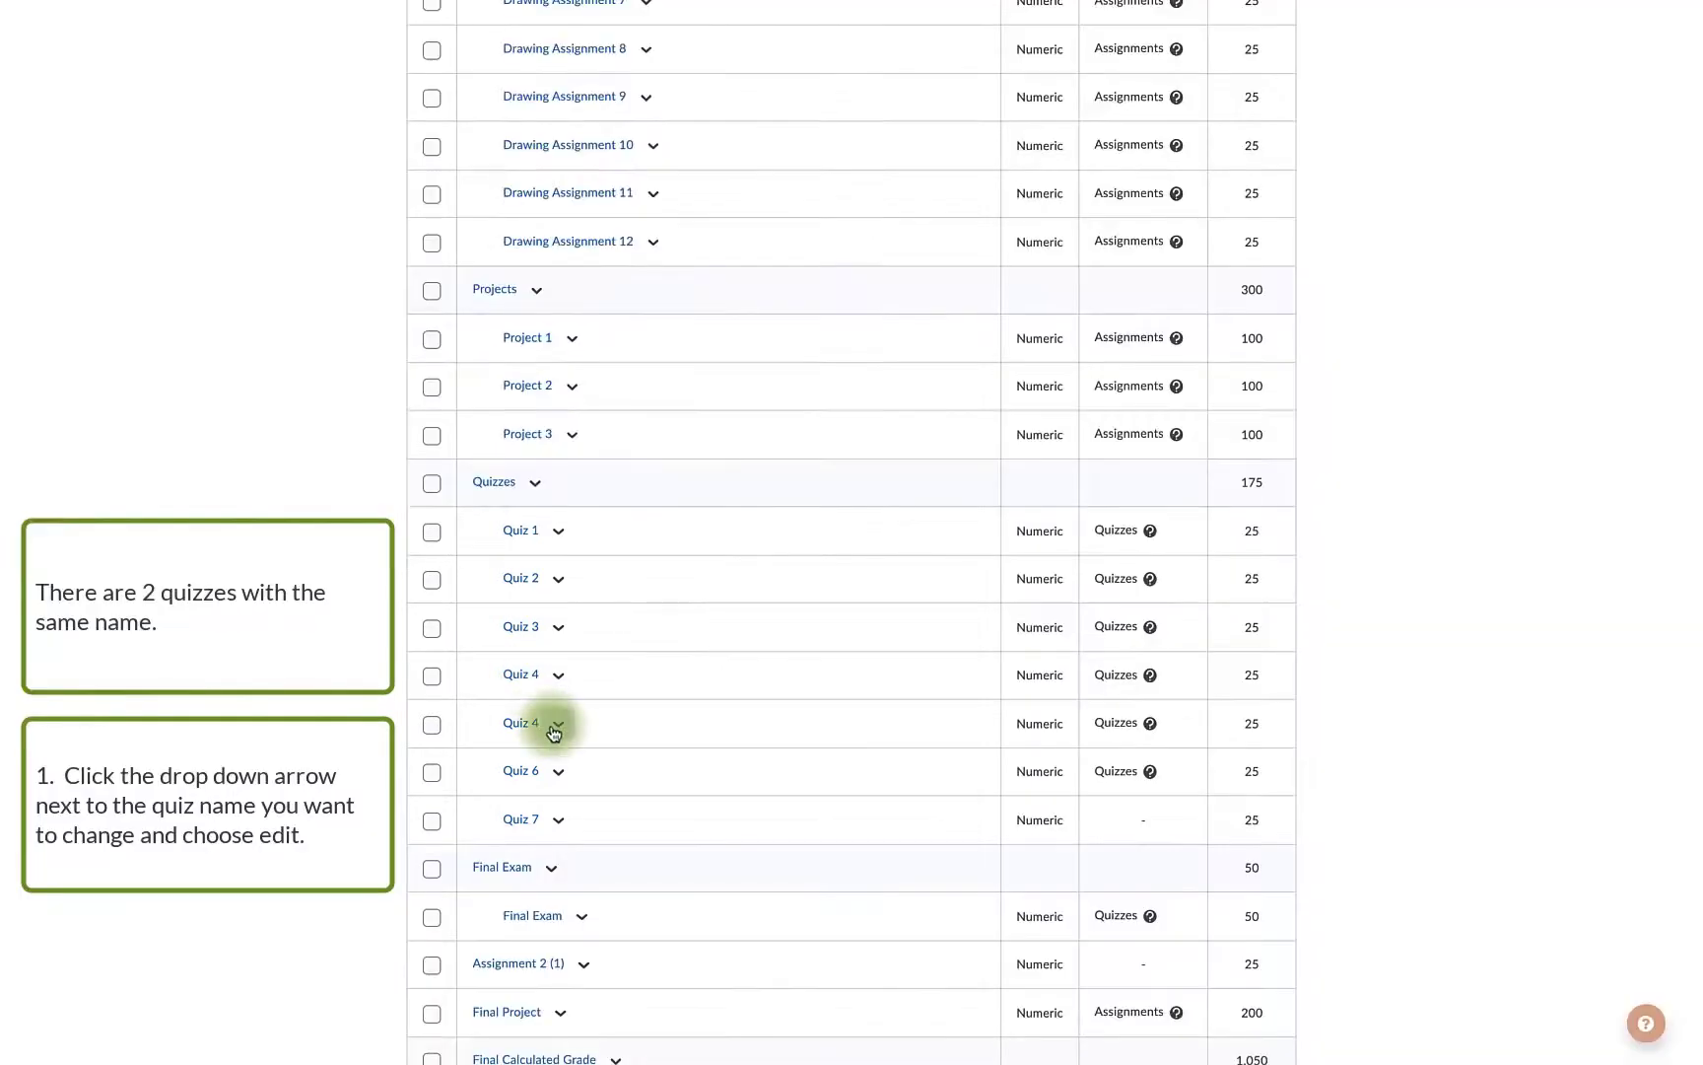
click(558, 723)
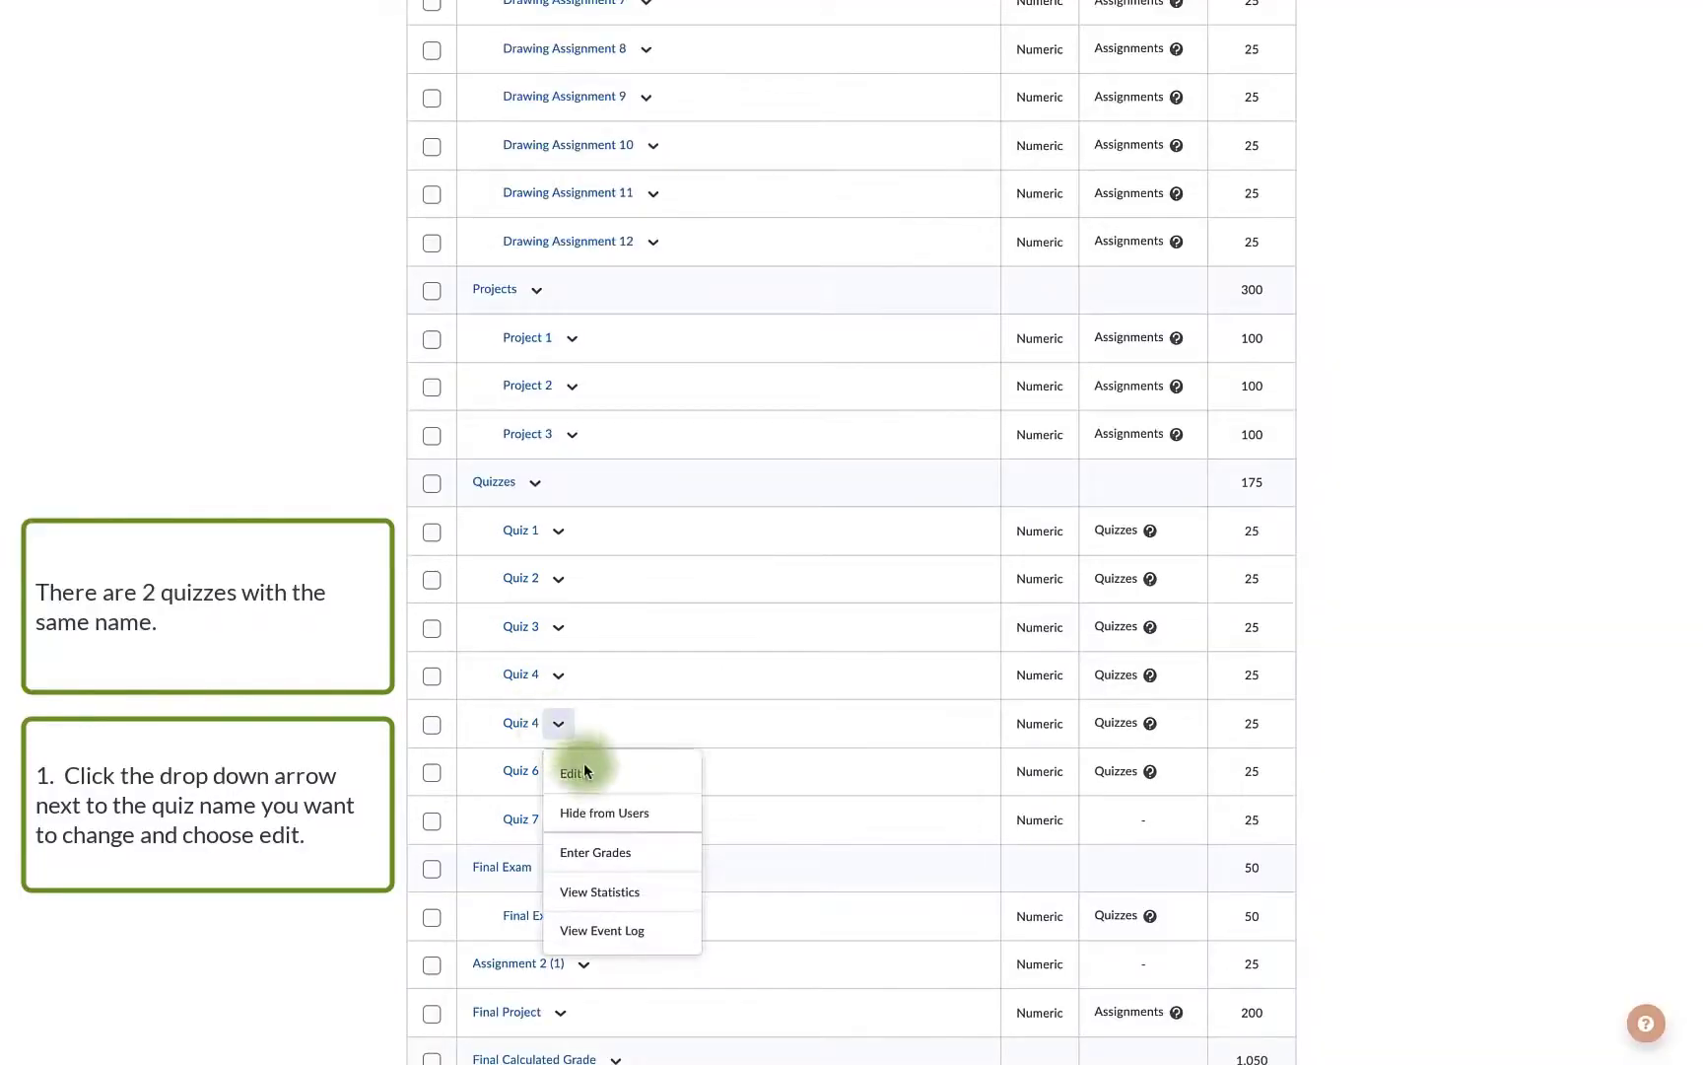
click(589, 775)
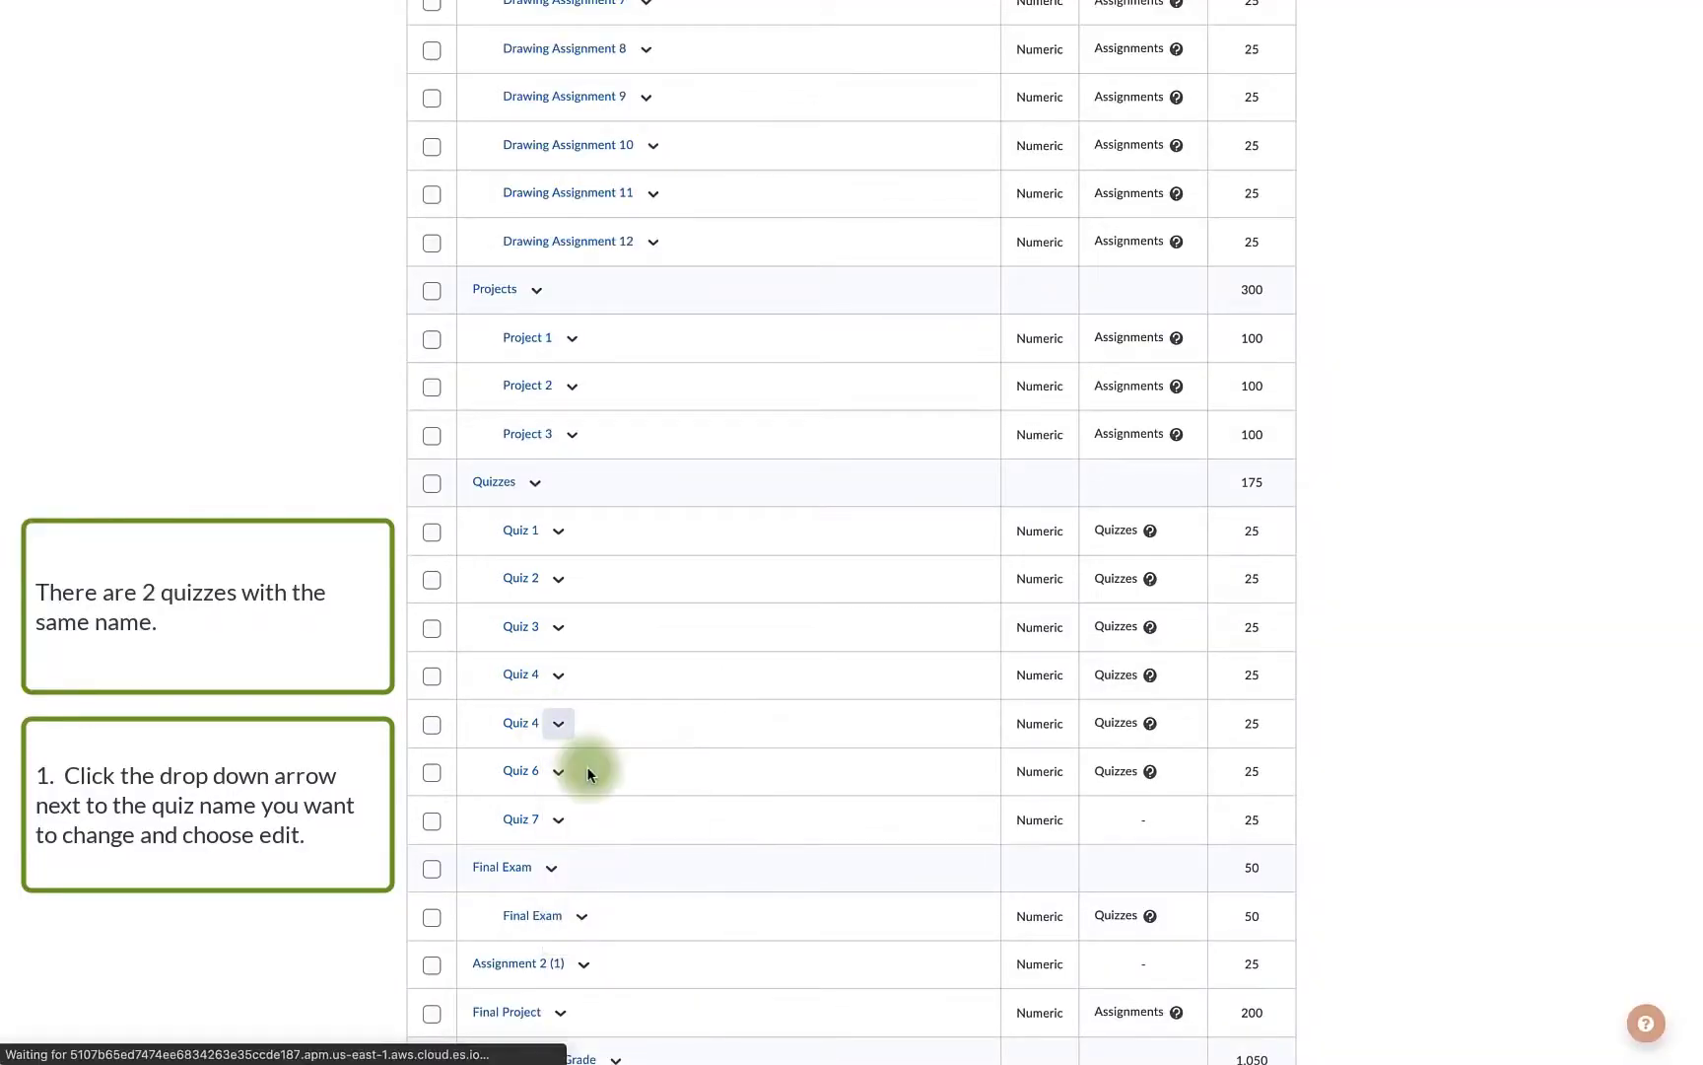
click(520, 490)
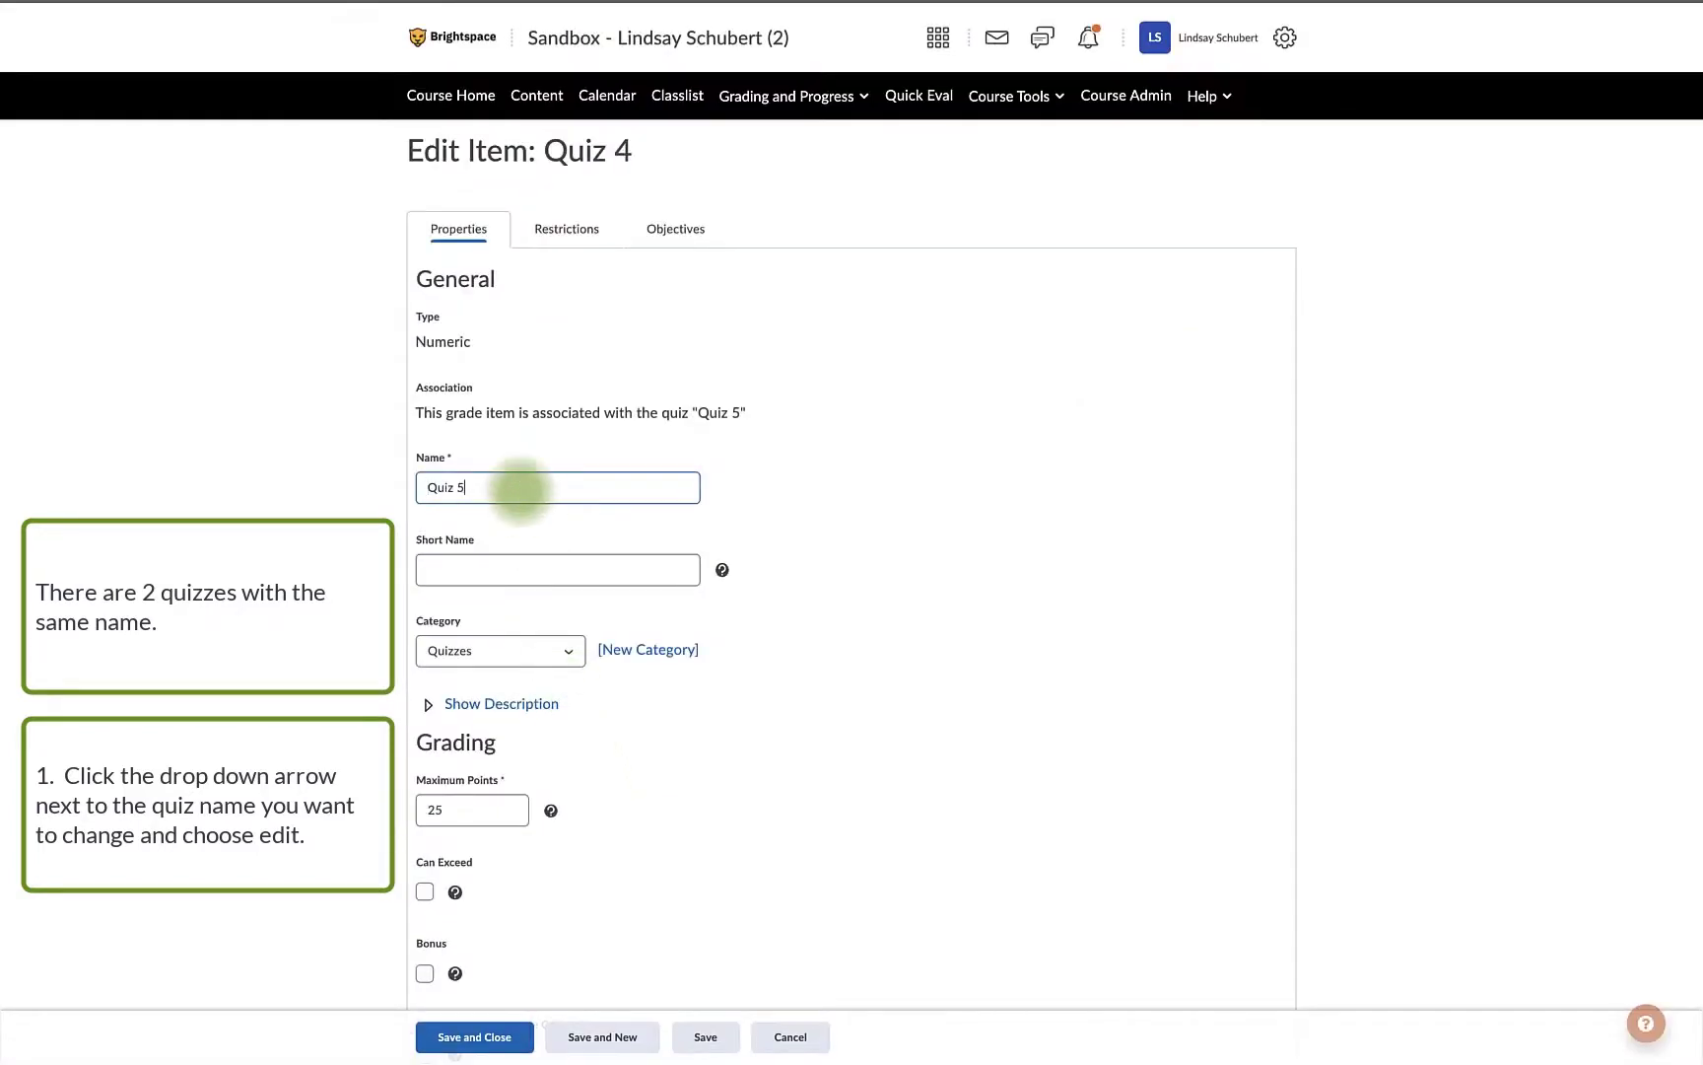
text(5)
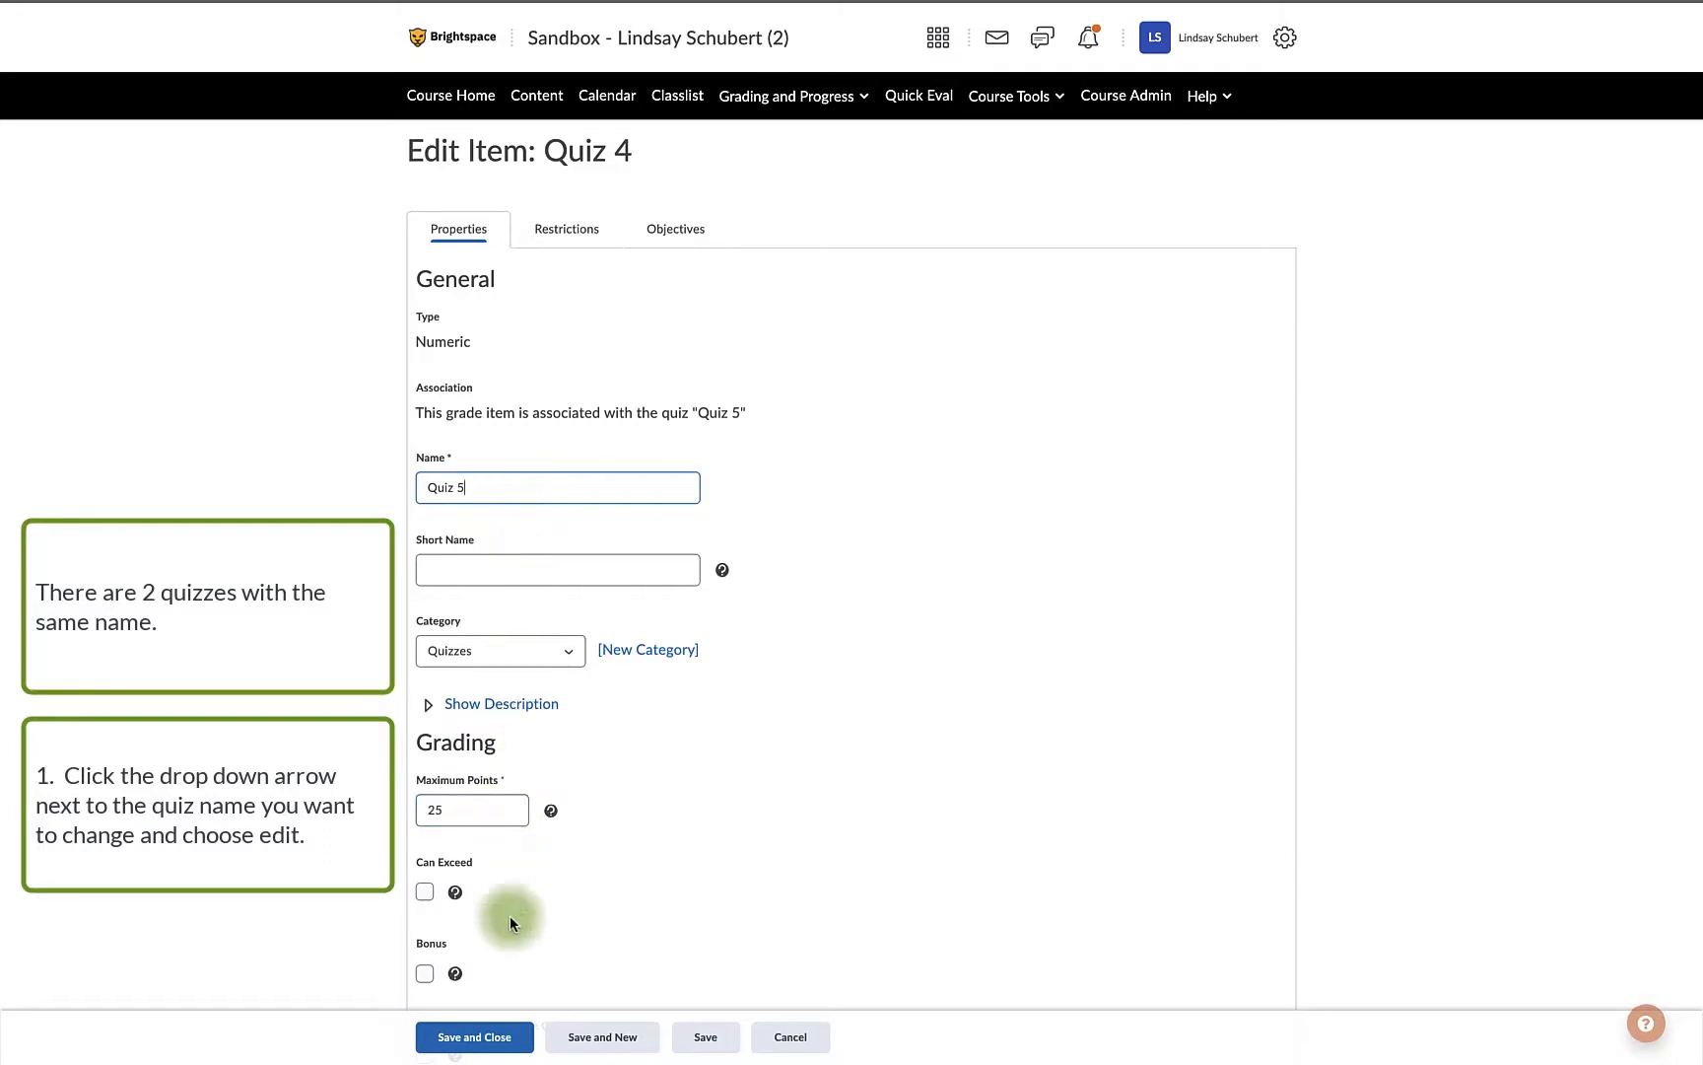
click(509, 1040)
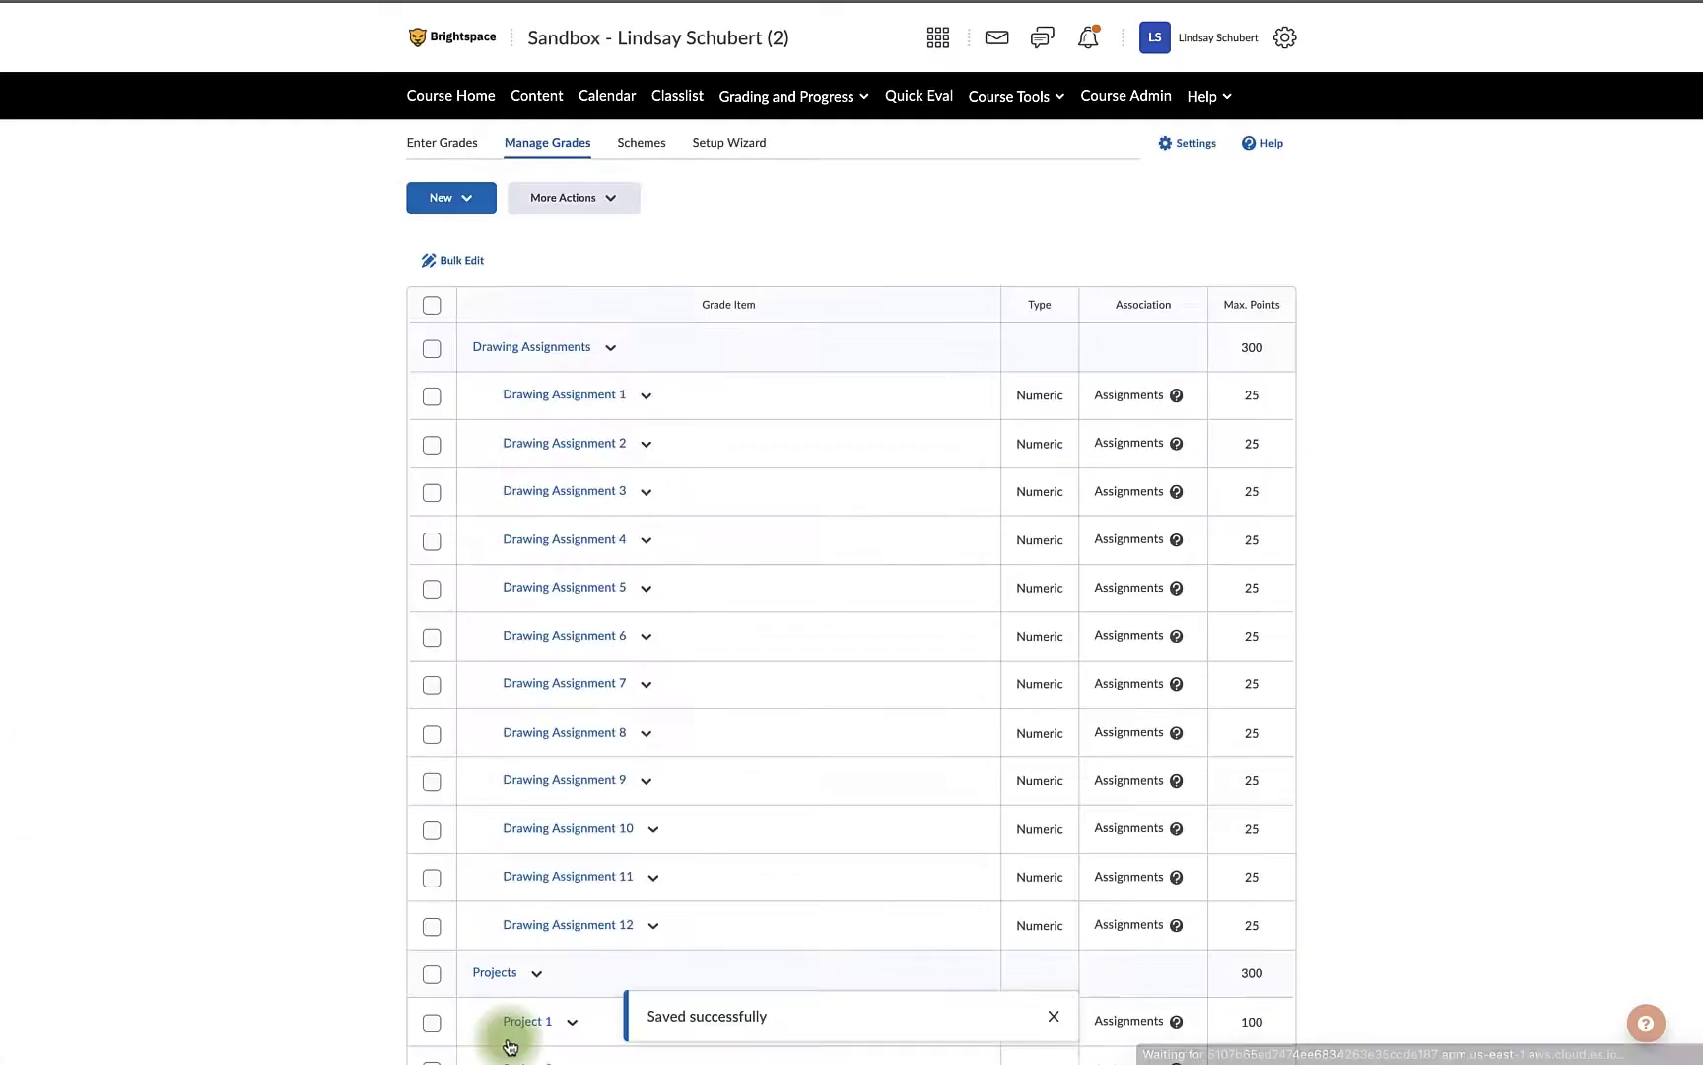
Step: Delete the unassociated grade items Quiz 7 and Assignment 2 (1) from the grade book
scroll(625, 847, down, 5)
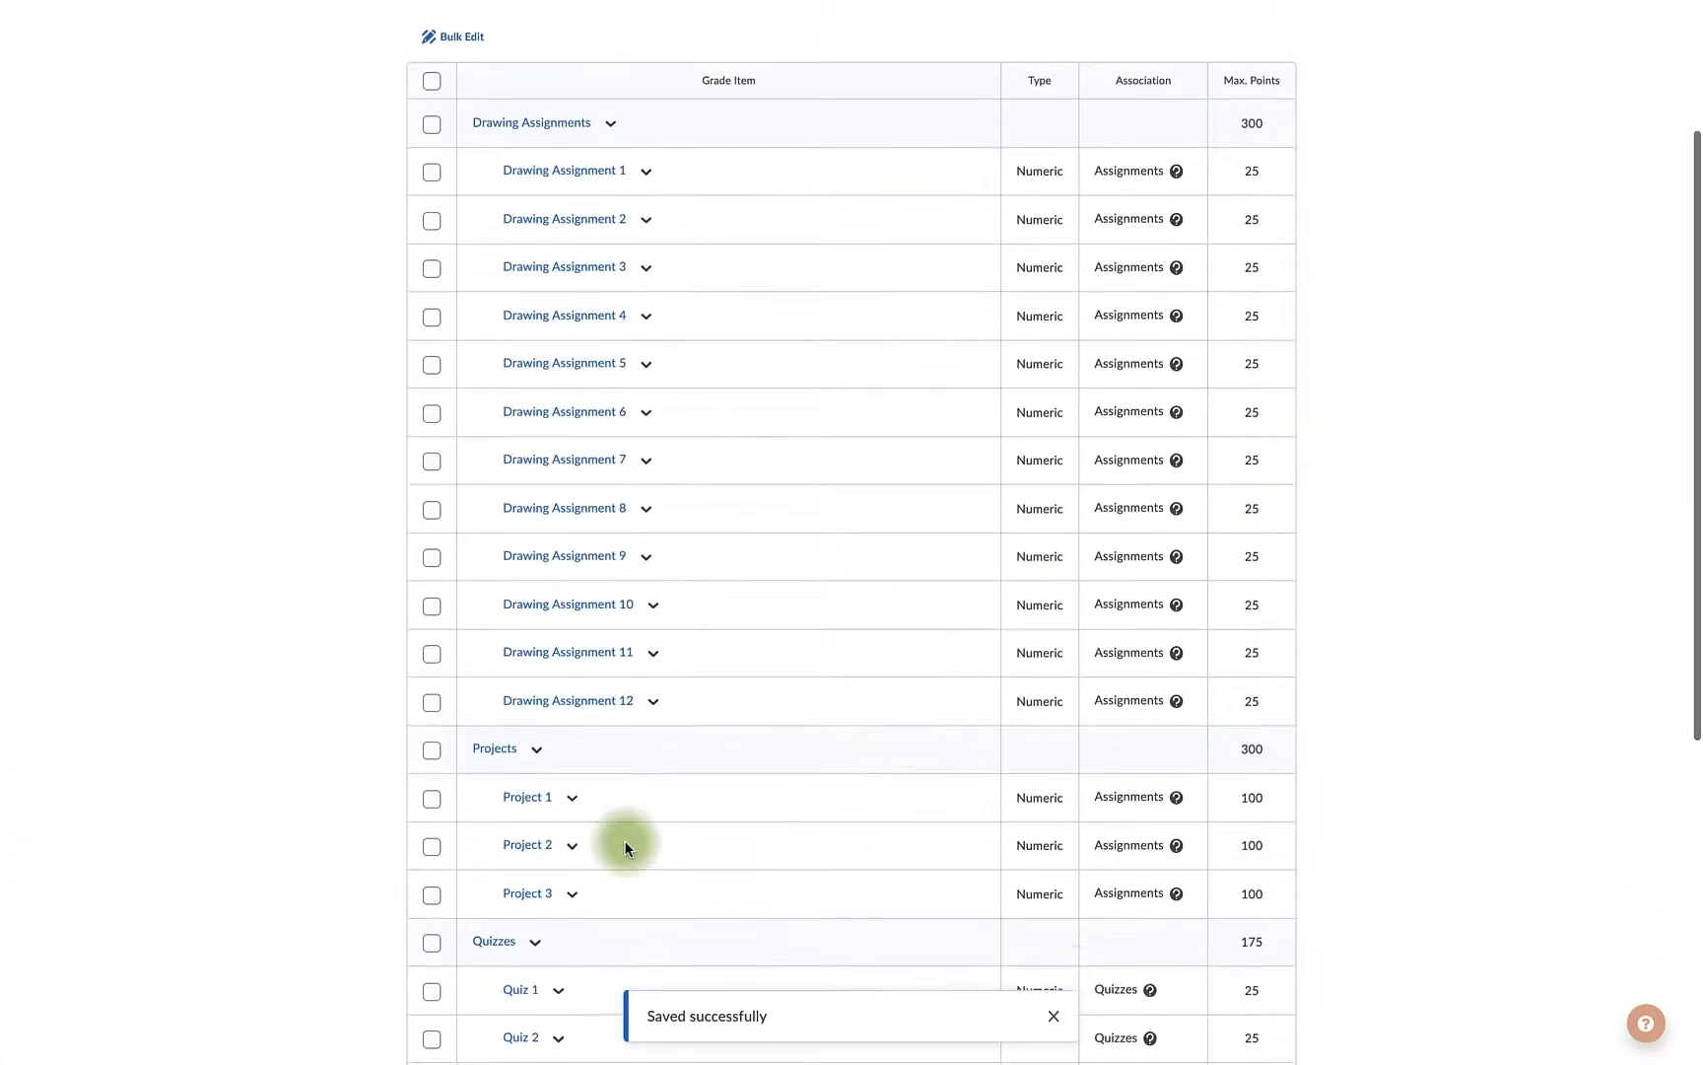
scroll(625, 847, down, 2)
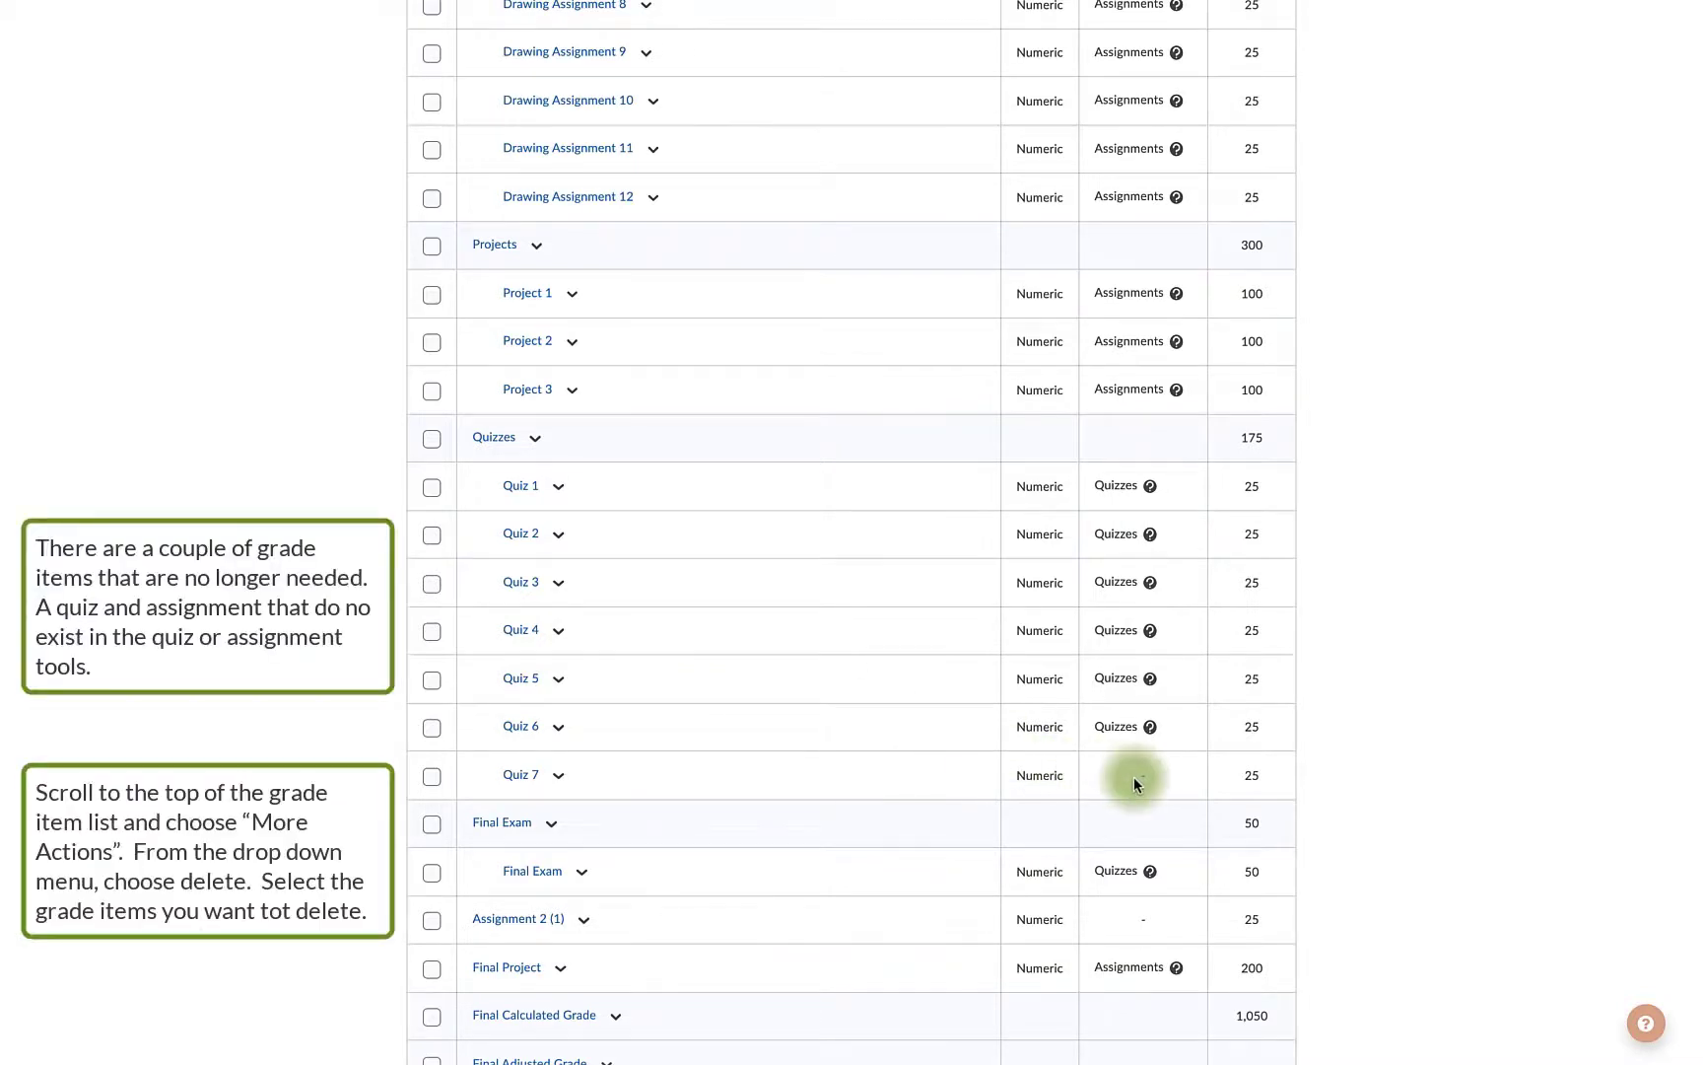
scroll(1134, 775, down, 1)
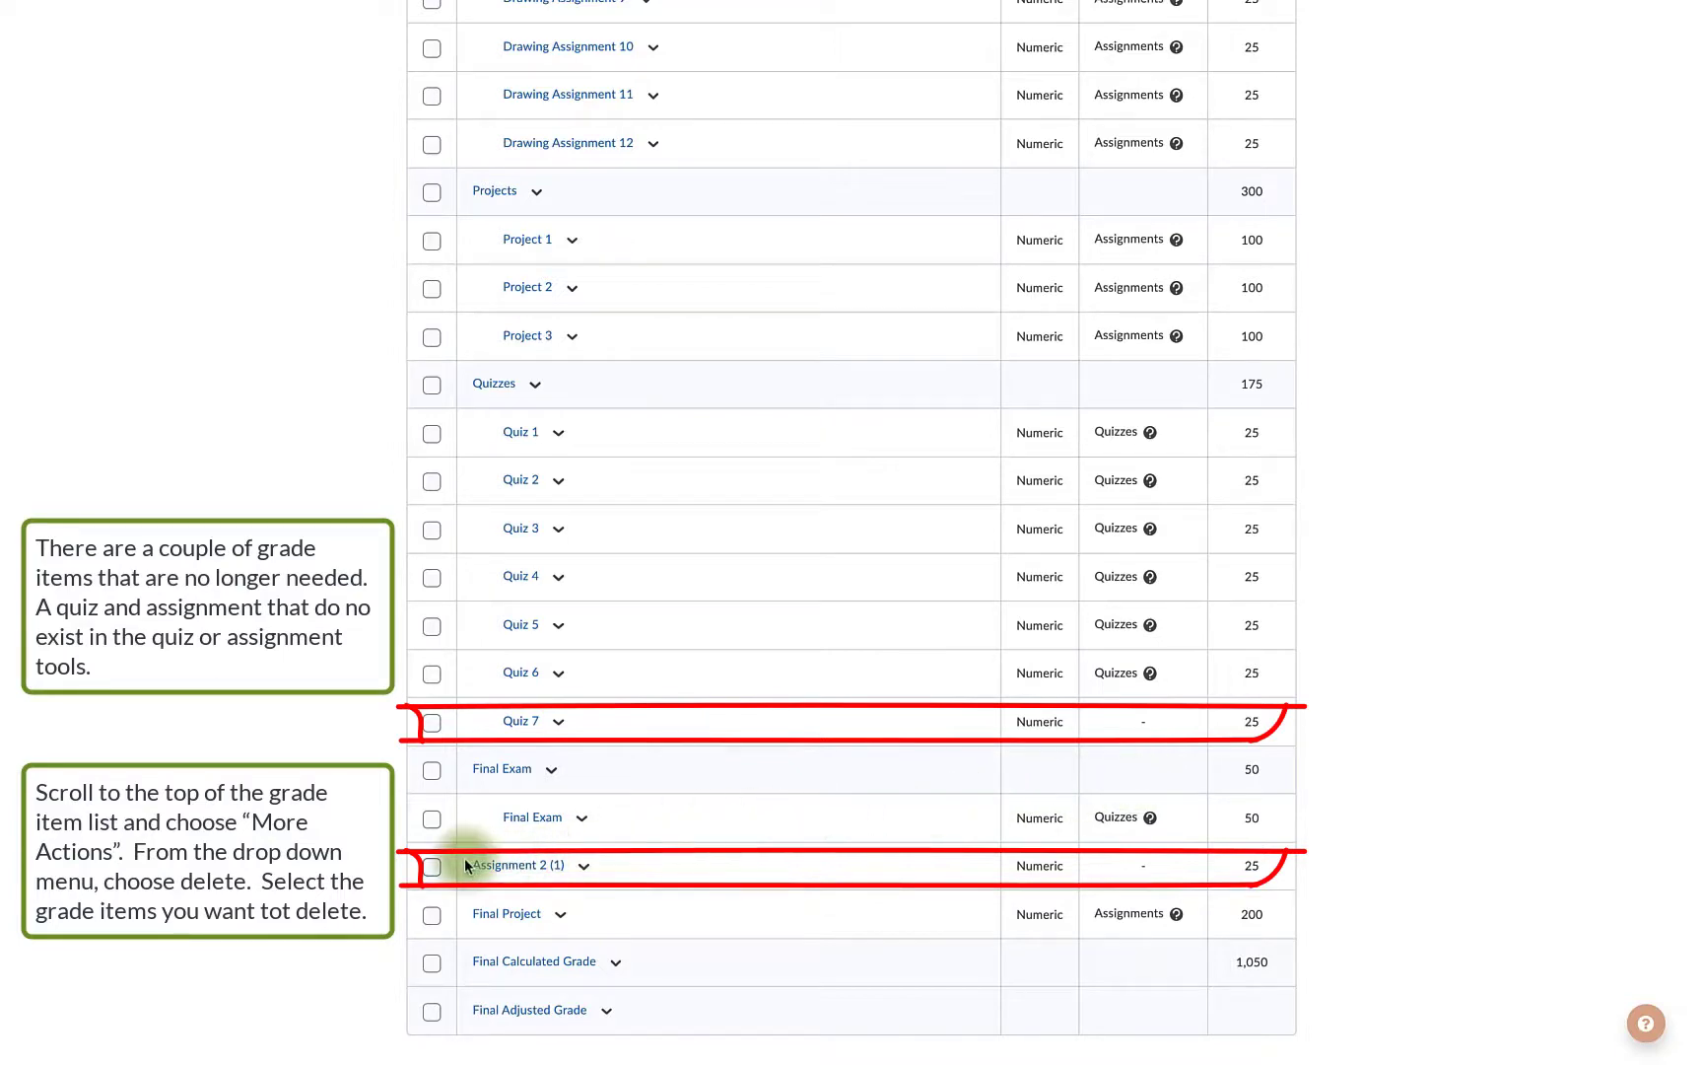
scroll(466, 865, up, 4)
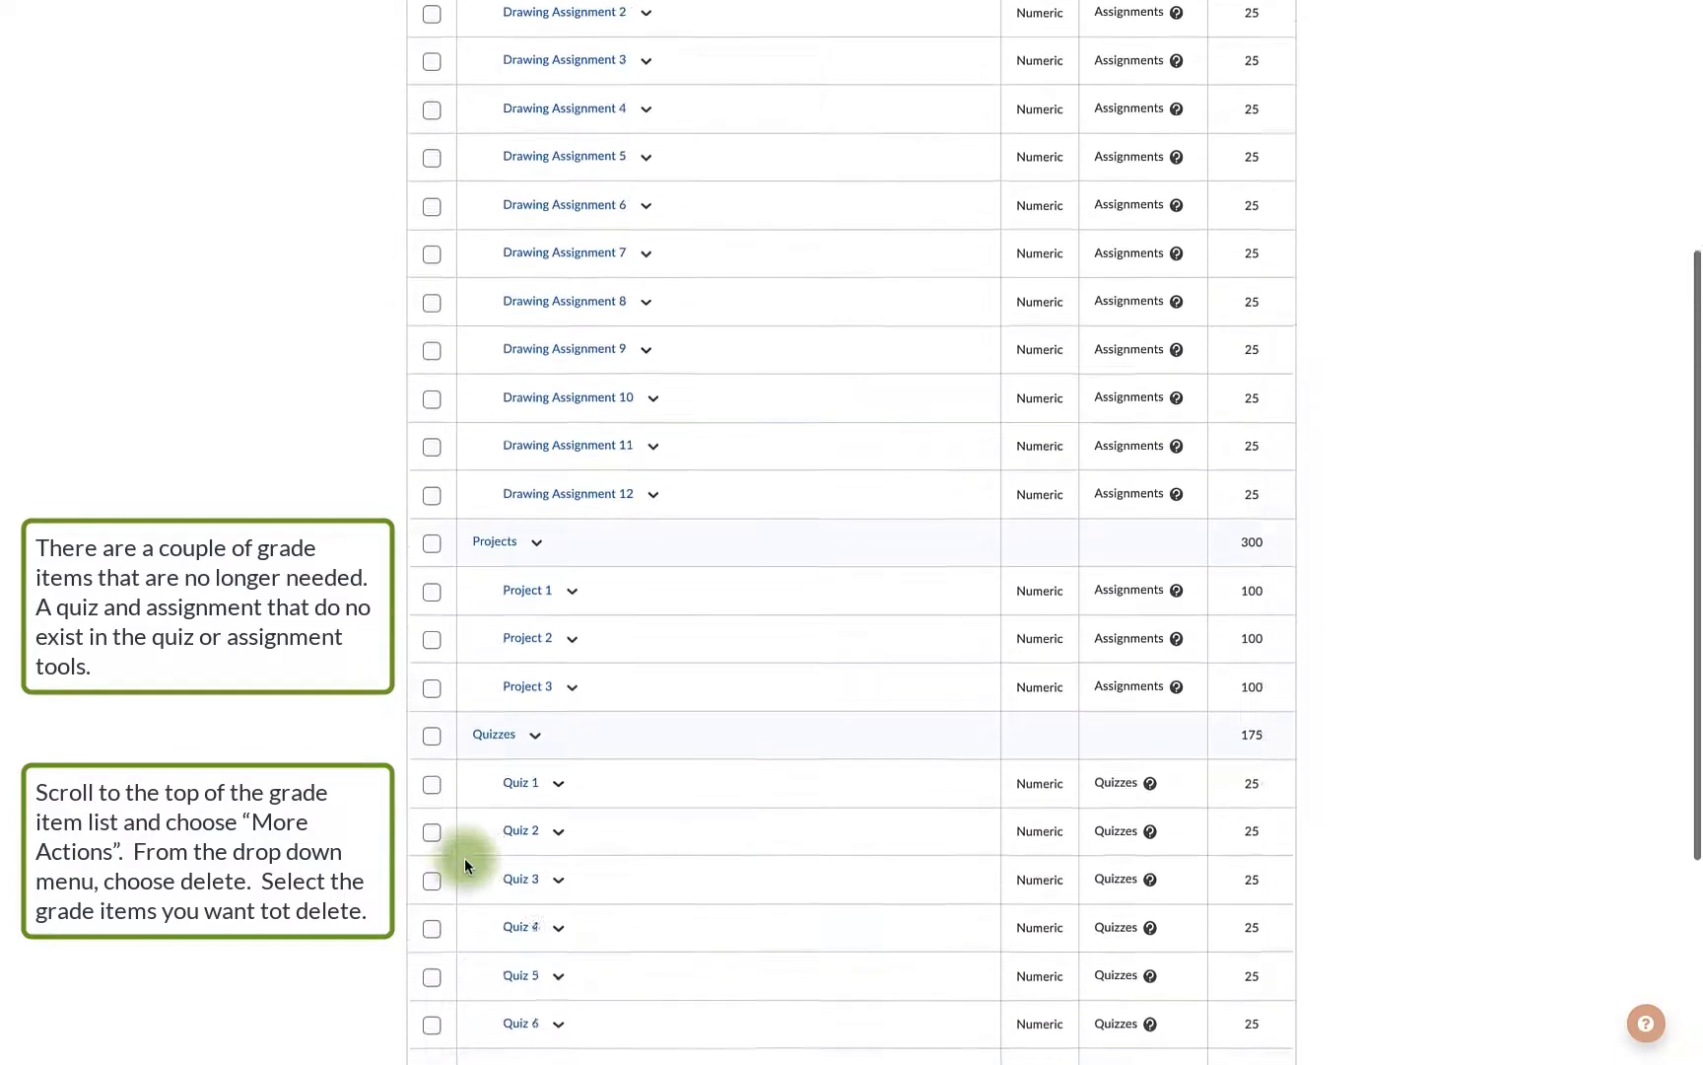
scroll(464, 865, up, 5)
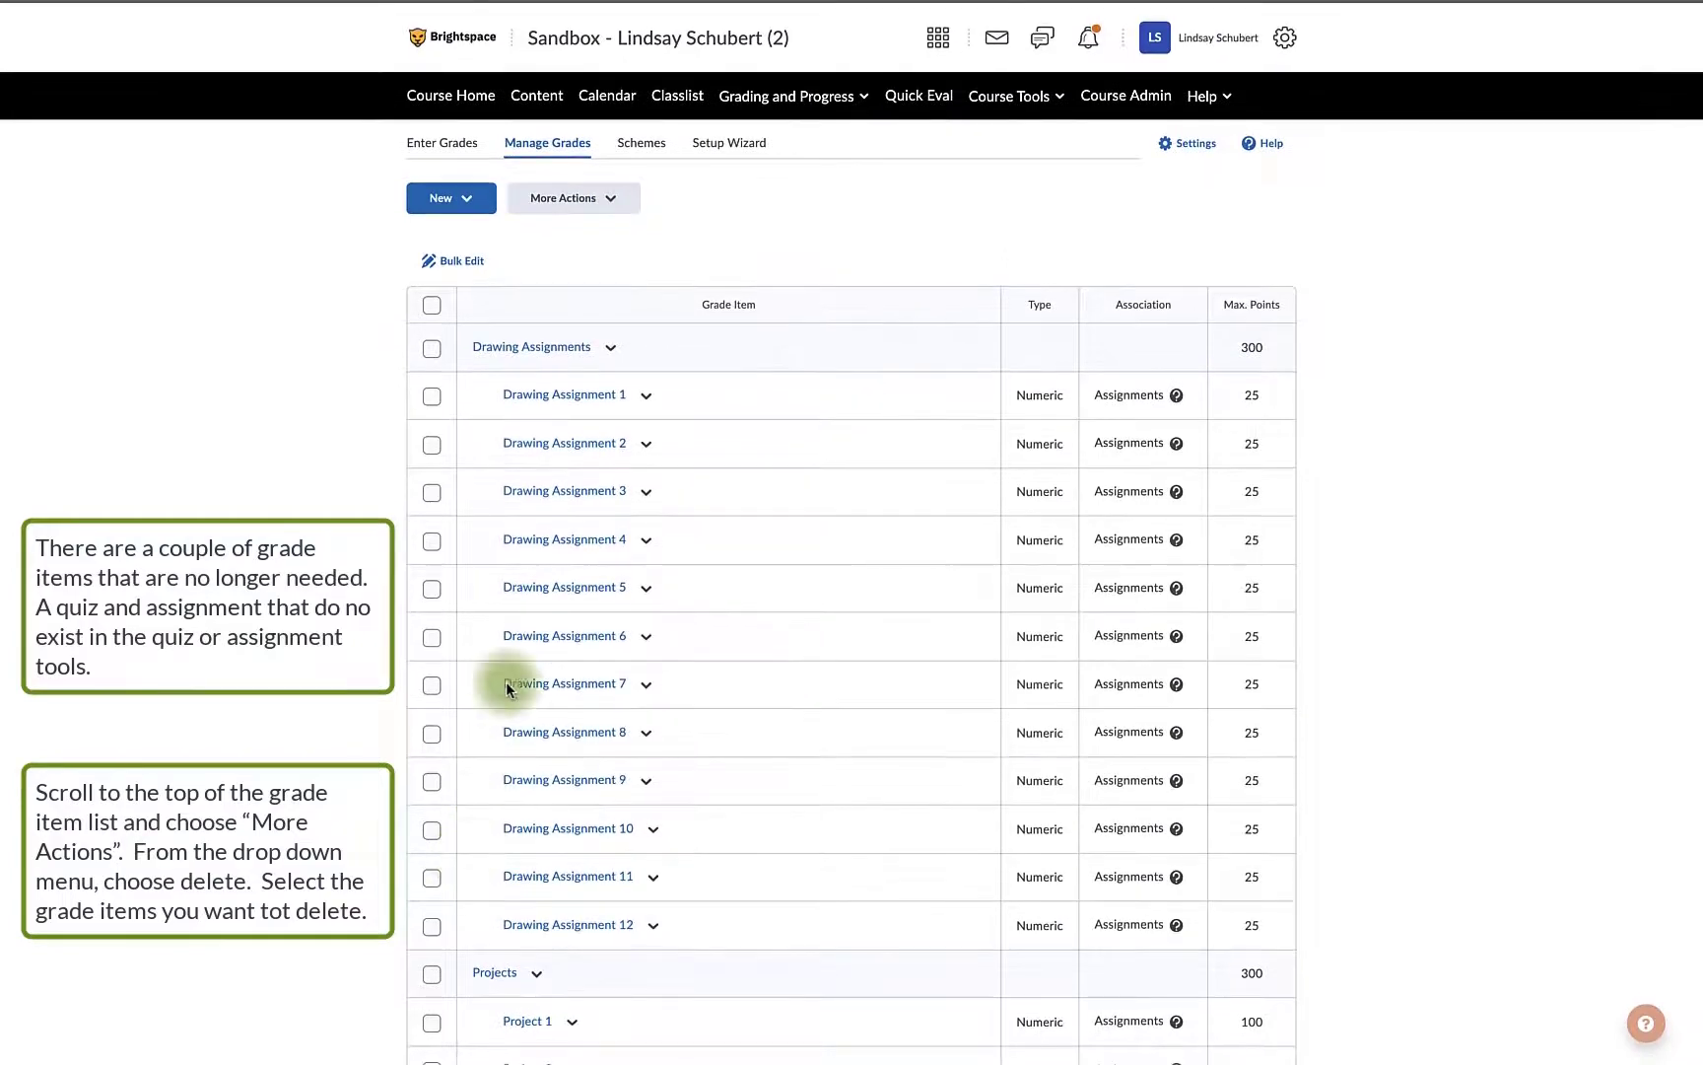
click(621, 207)
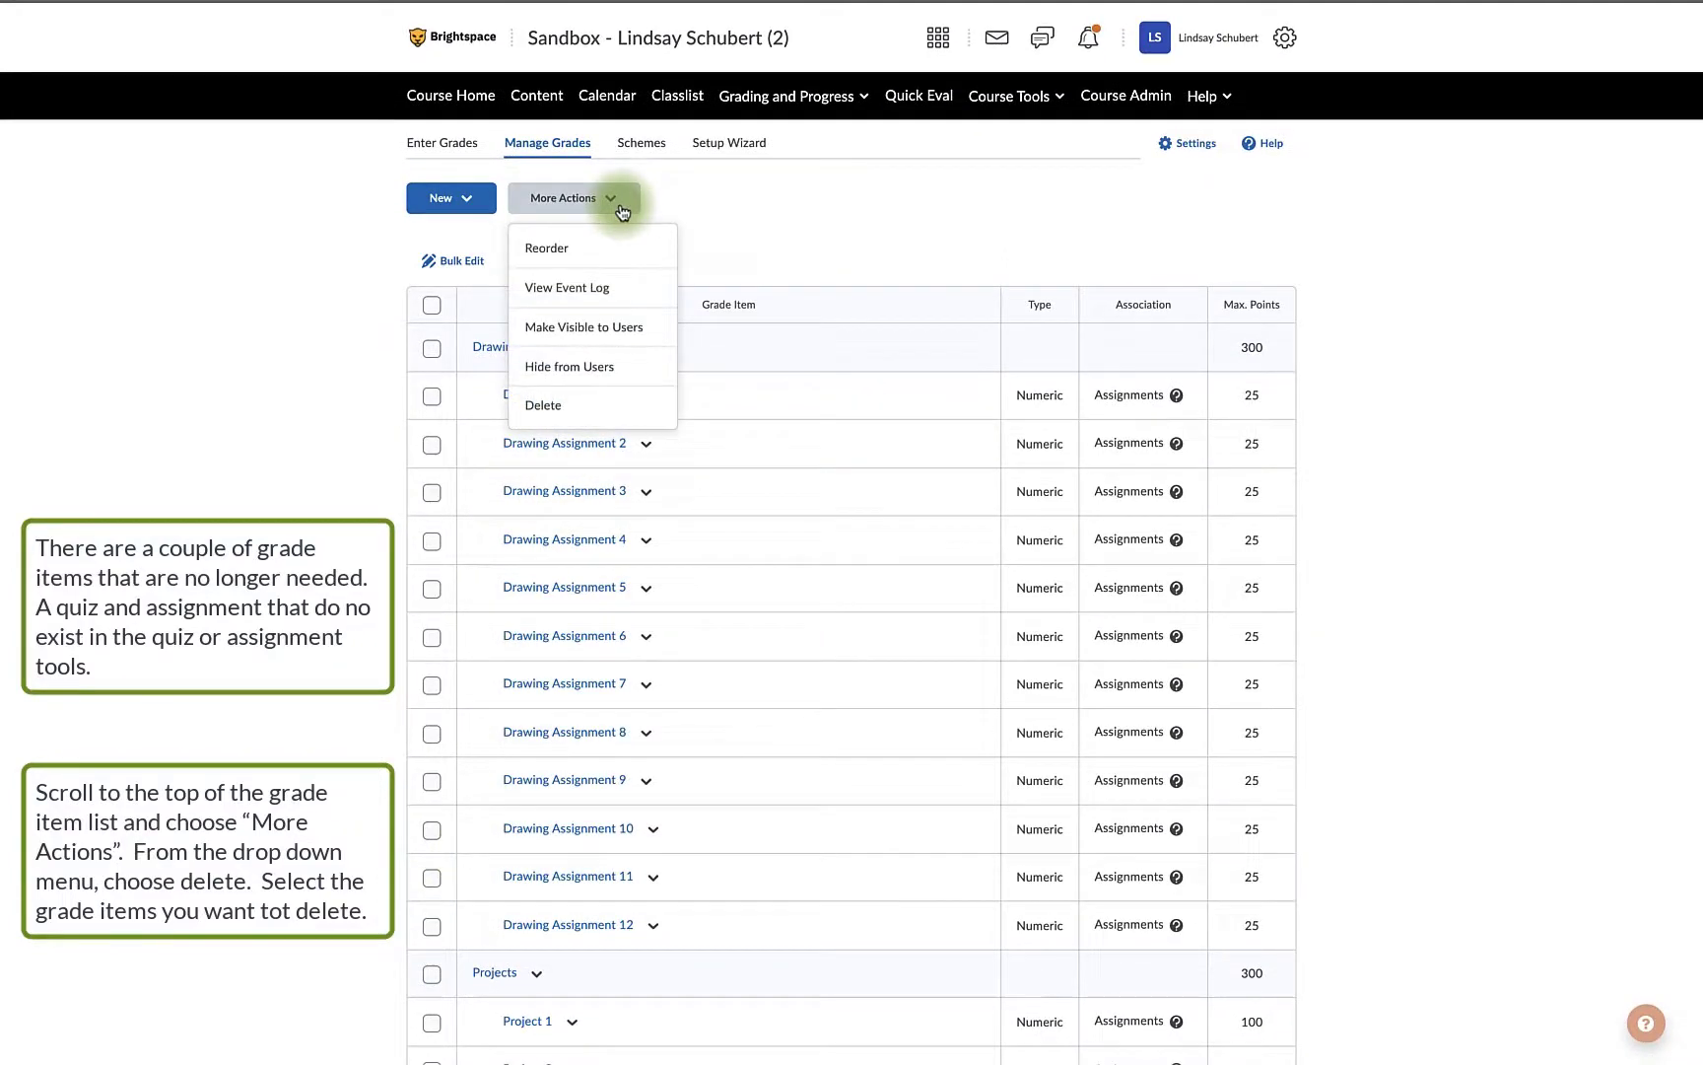
click(622, 407)
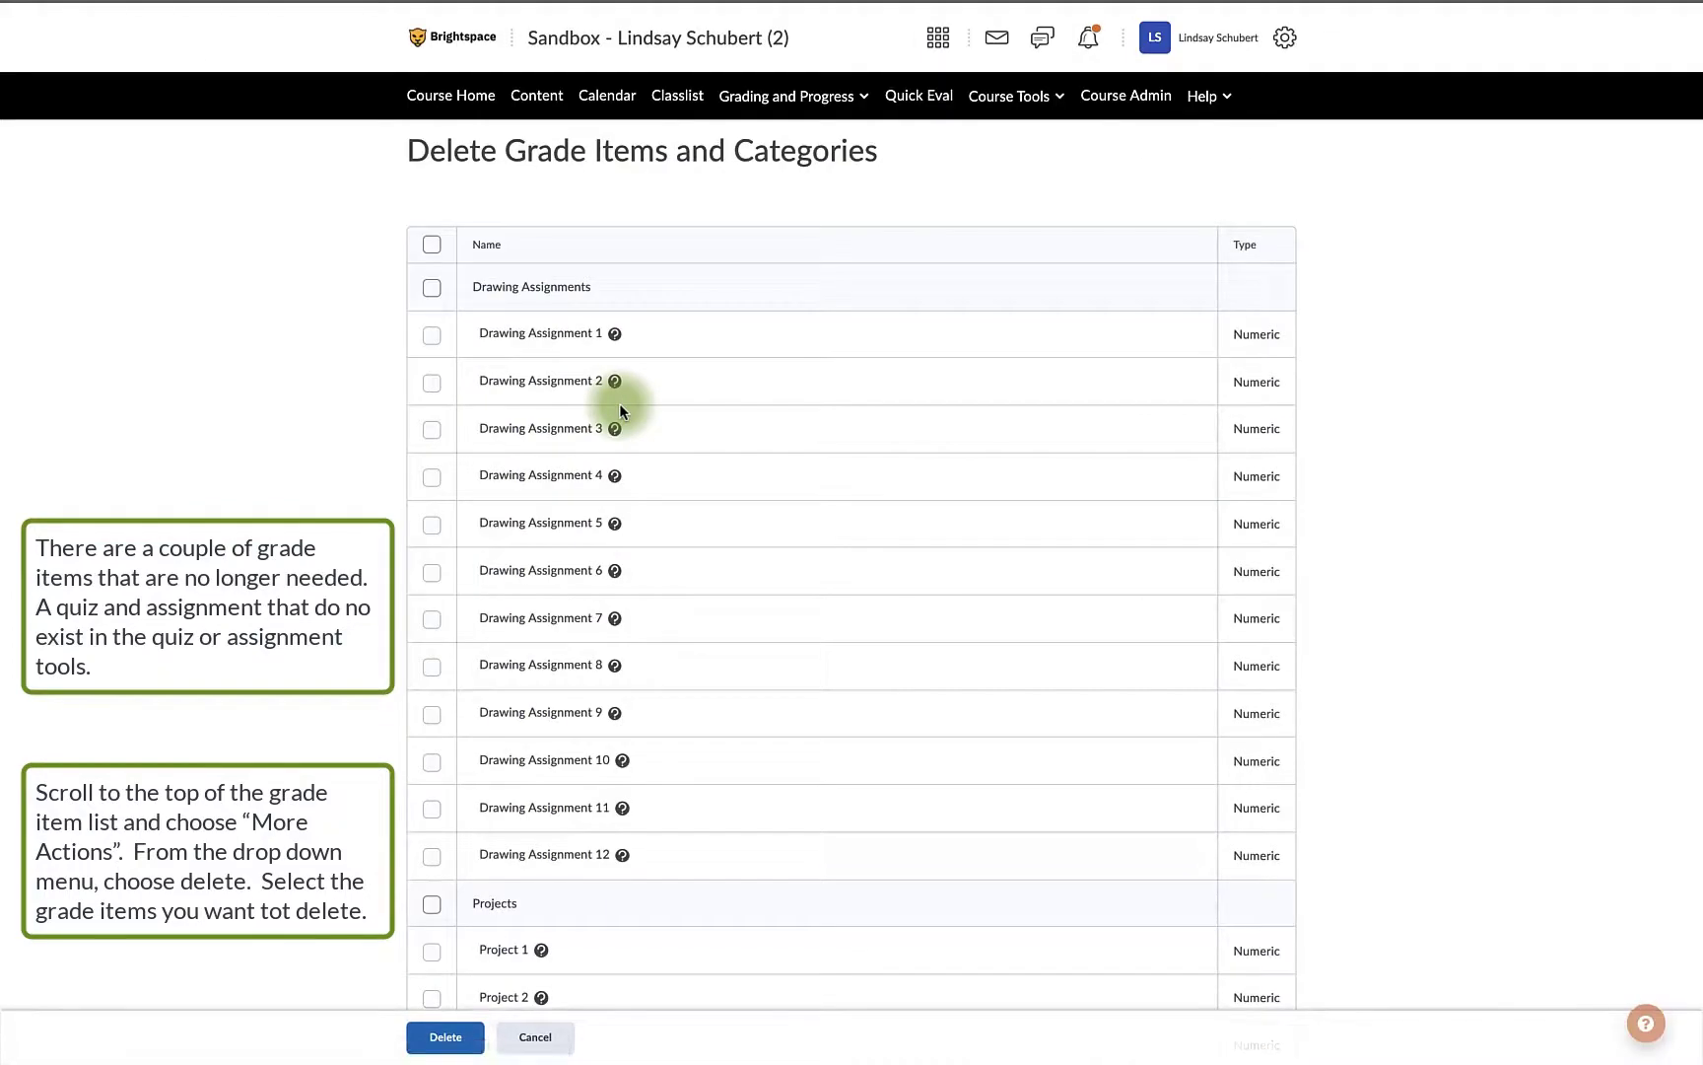
scroll(621, 410, down, 5)
scroll(621, 410, down, 3)
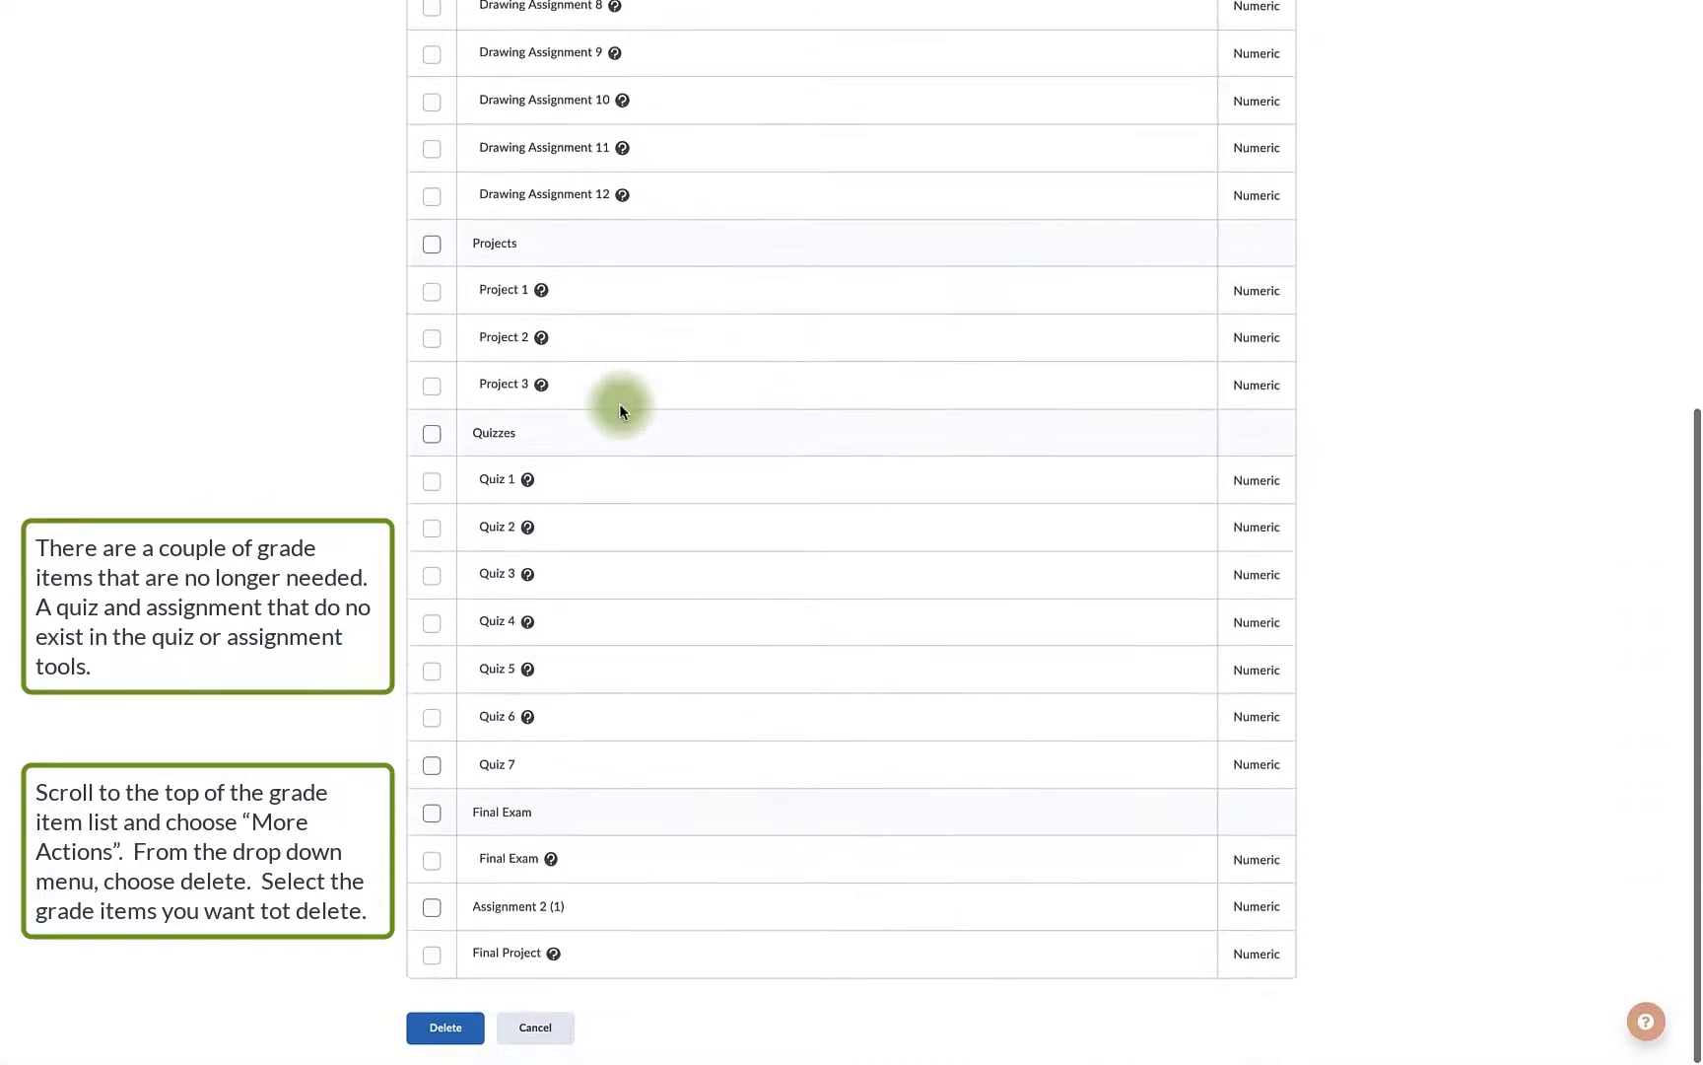
click(432, 765)
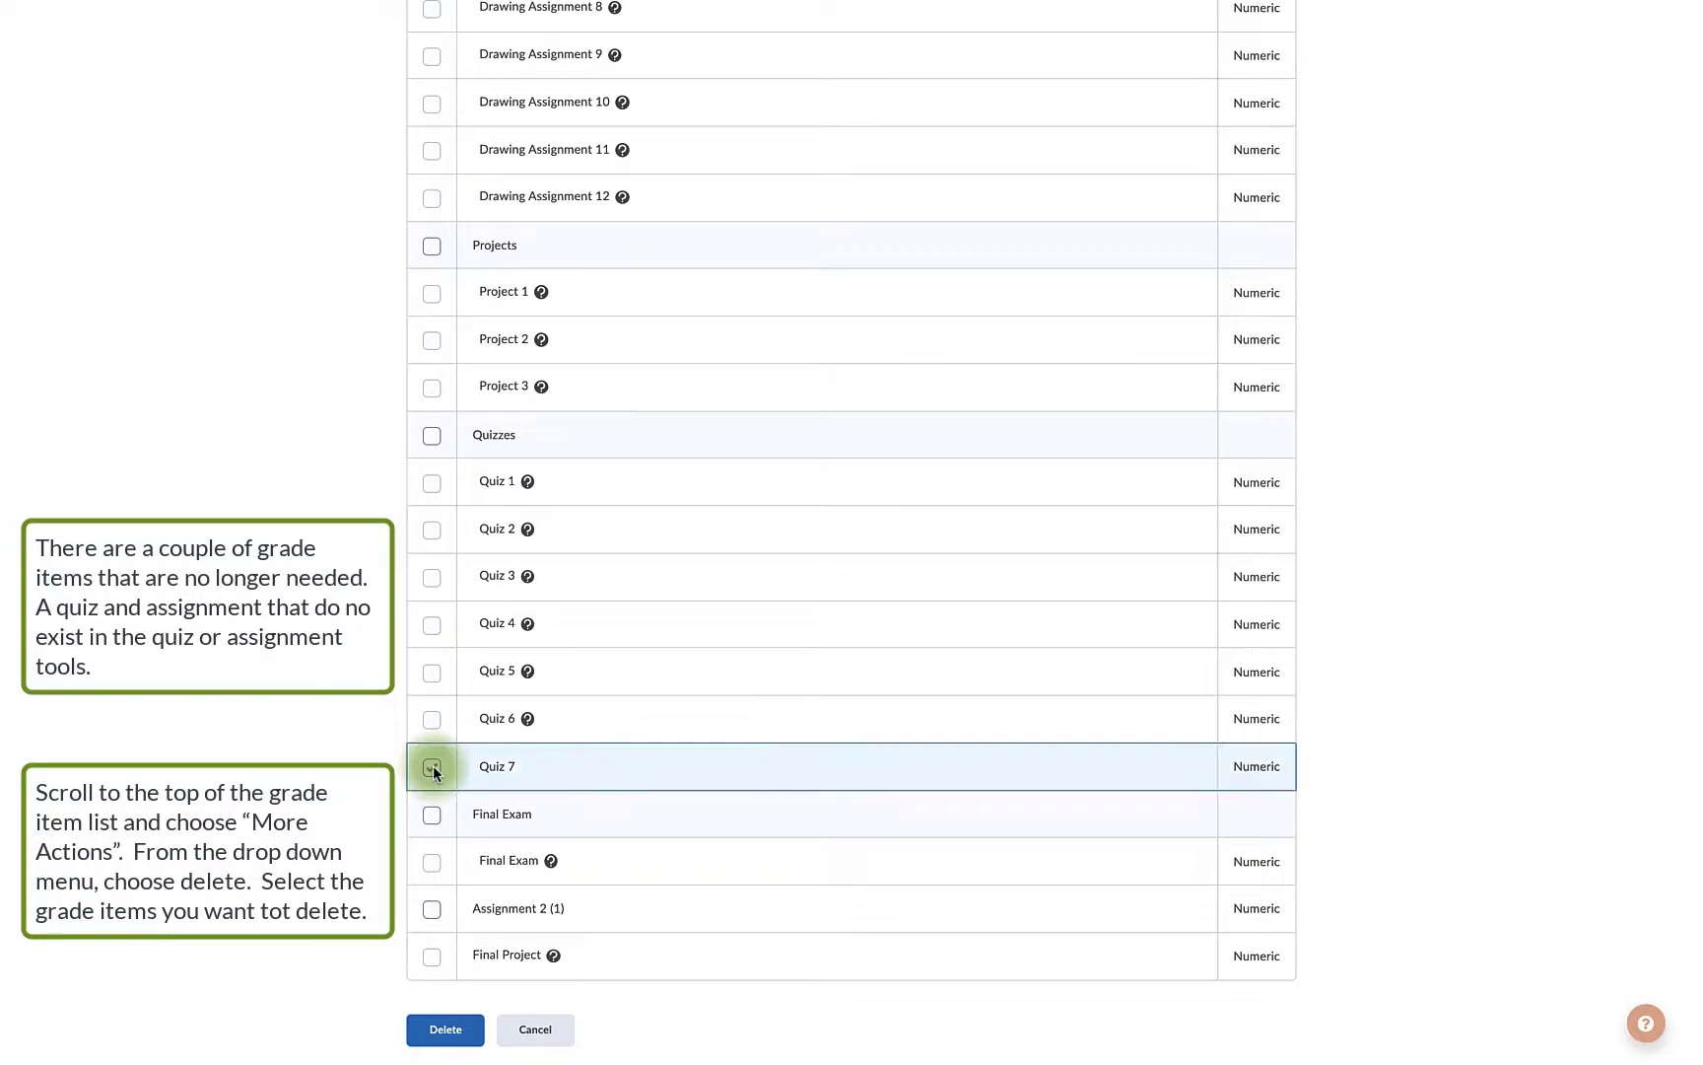
click(430, 914)
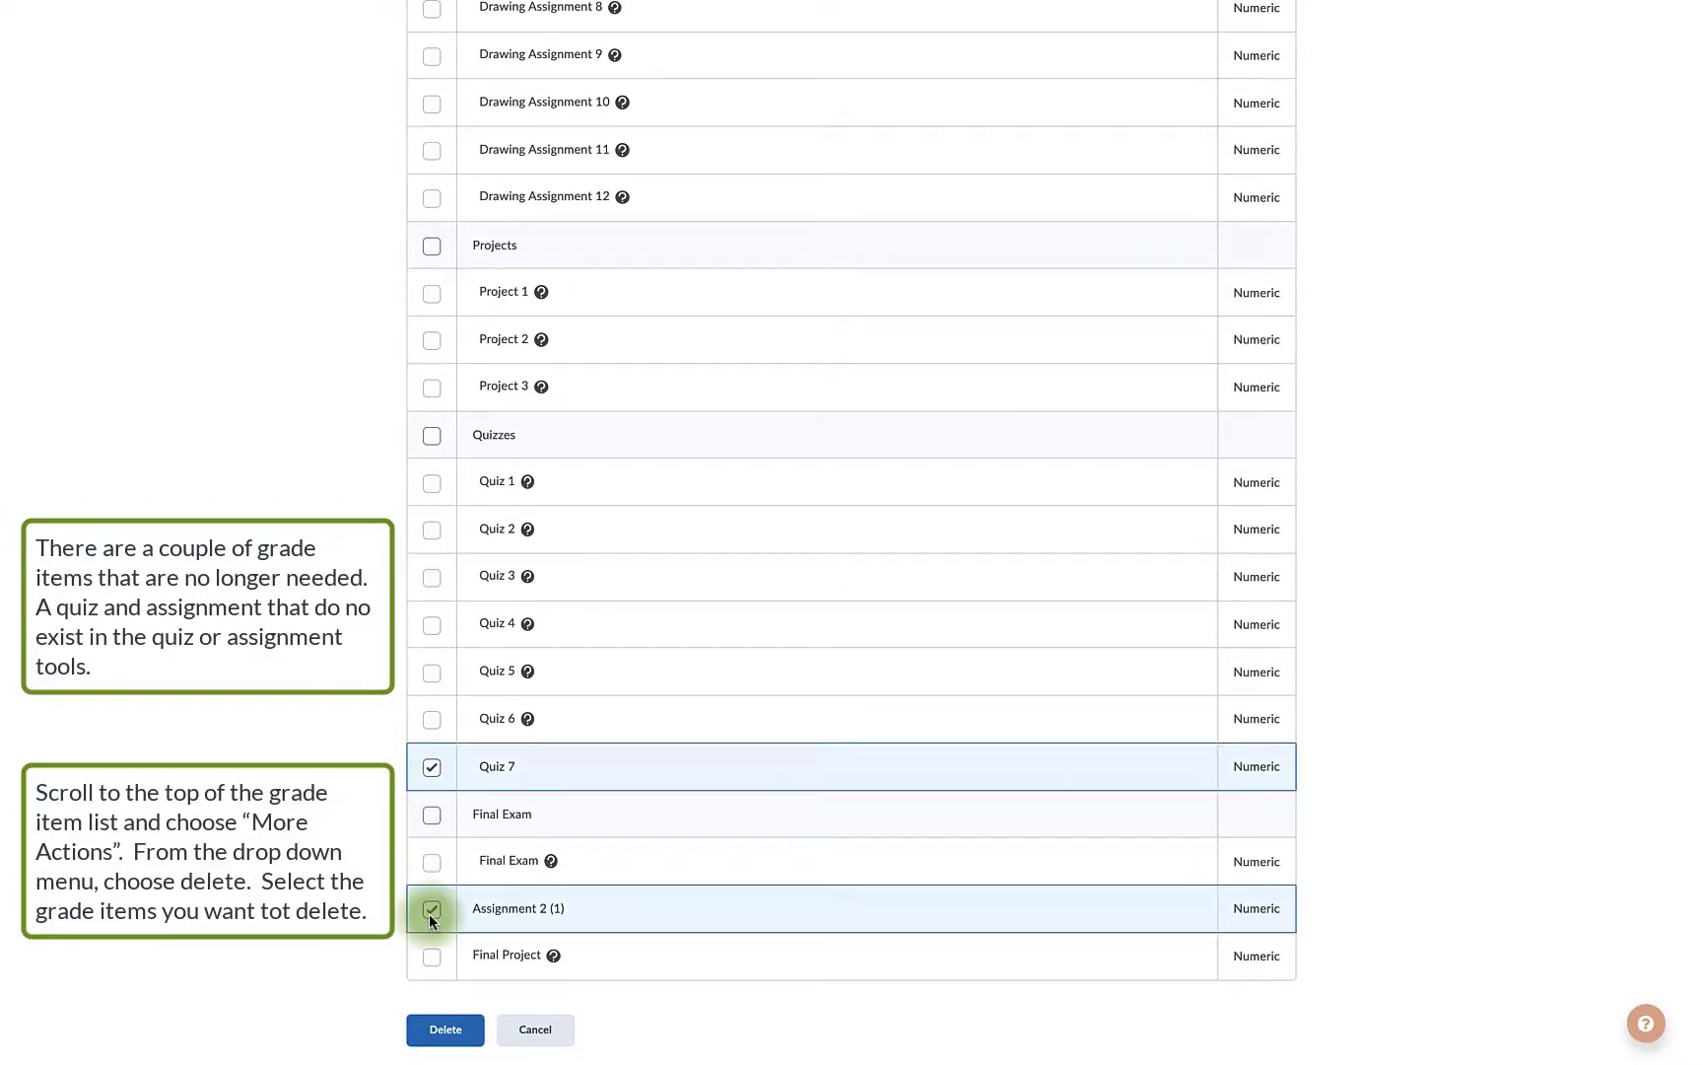
click(449, 1033)
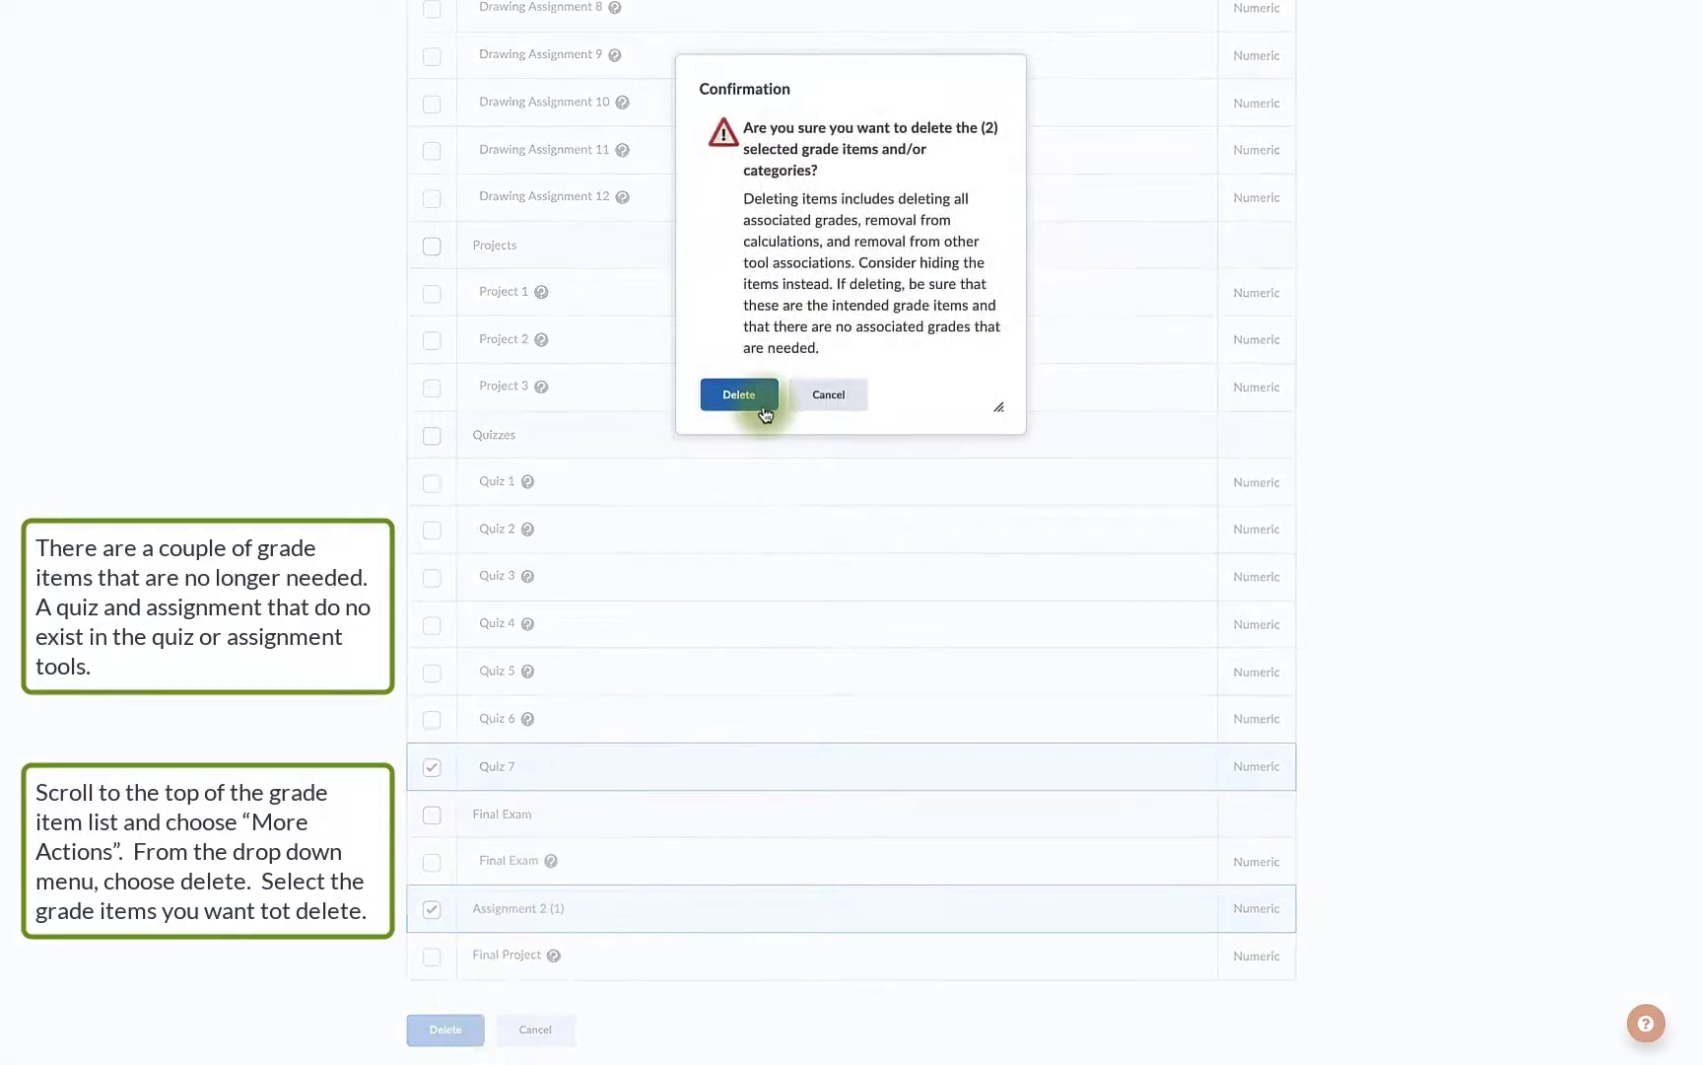
click(766, 413)
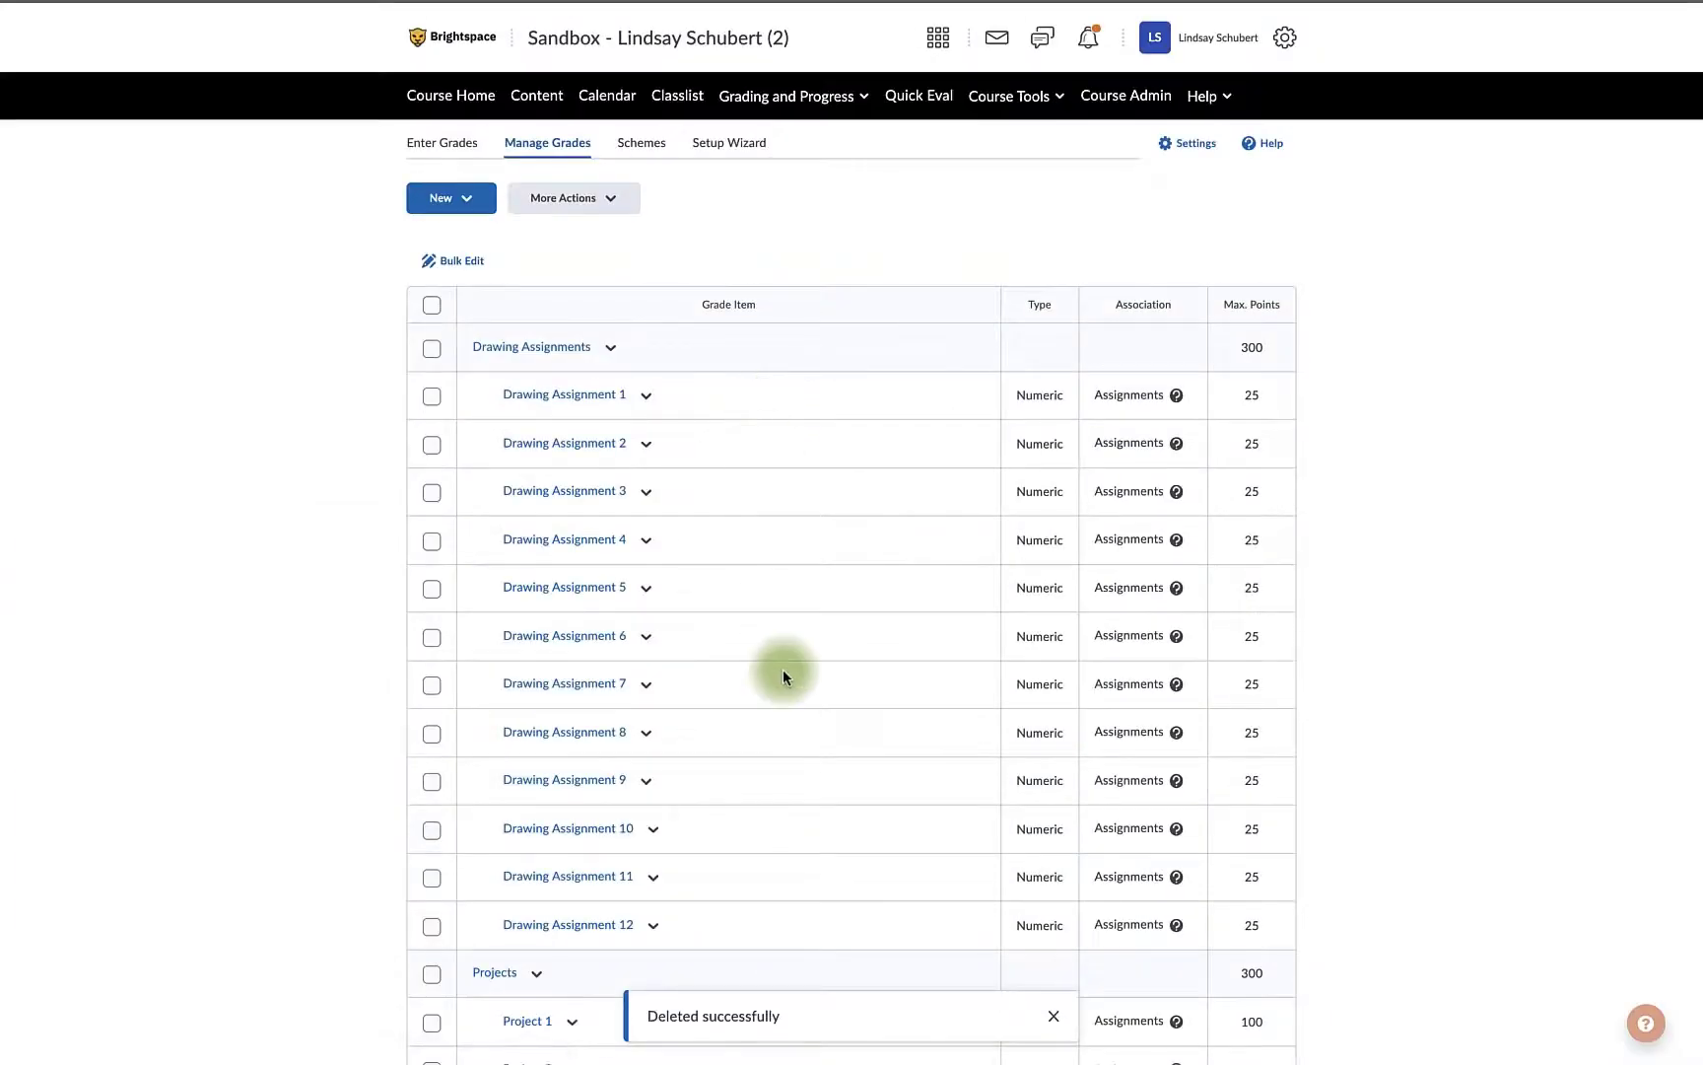
Step: Bulk edit the Final Project grade item to place it in the Projects category and save
scroll(782, 668, down, 3)
scroll(783, 670, down, 5)
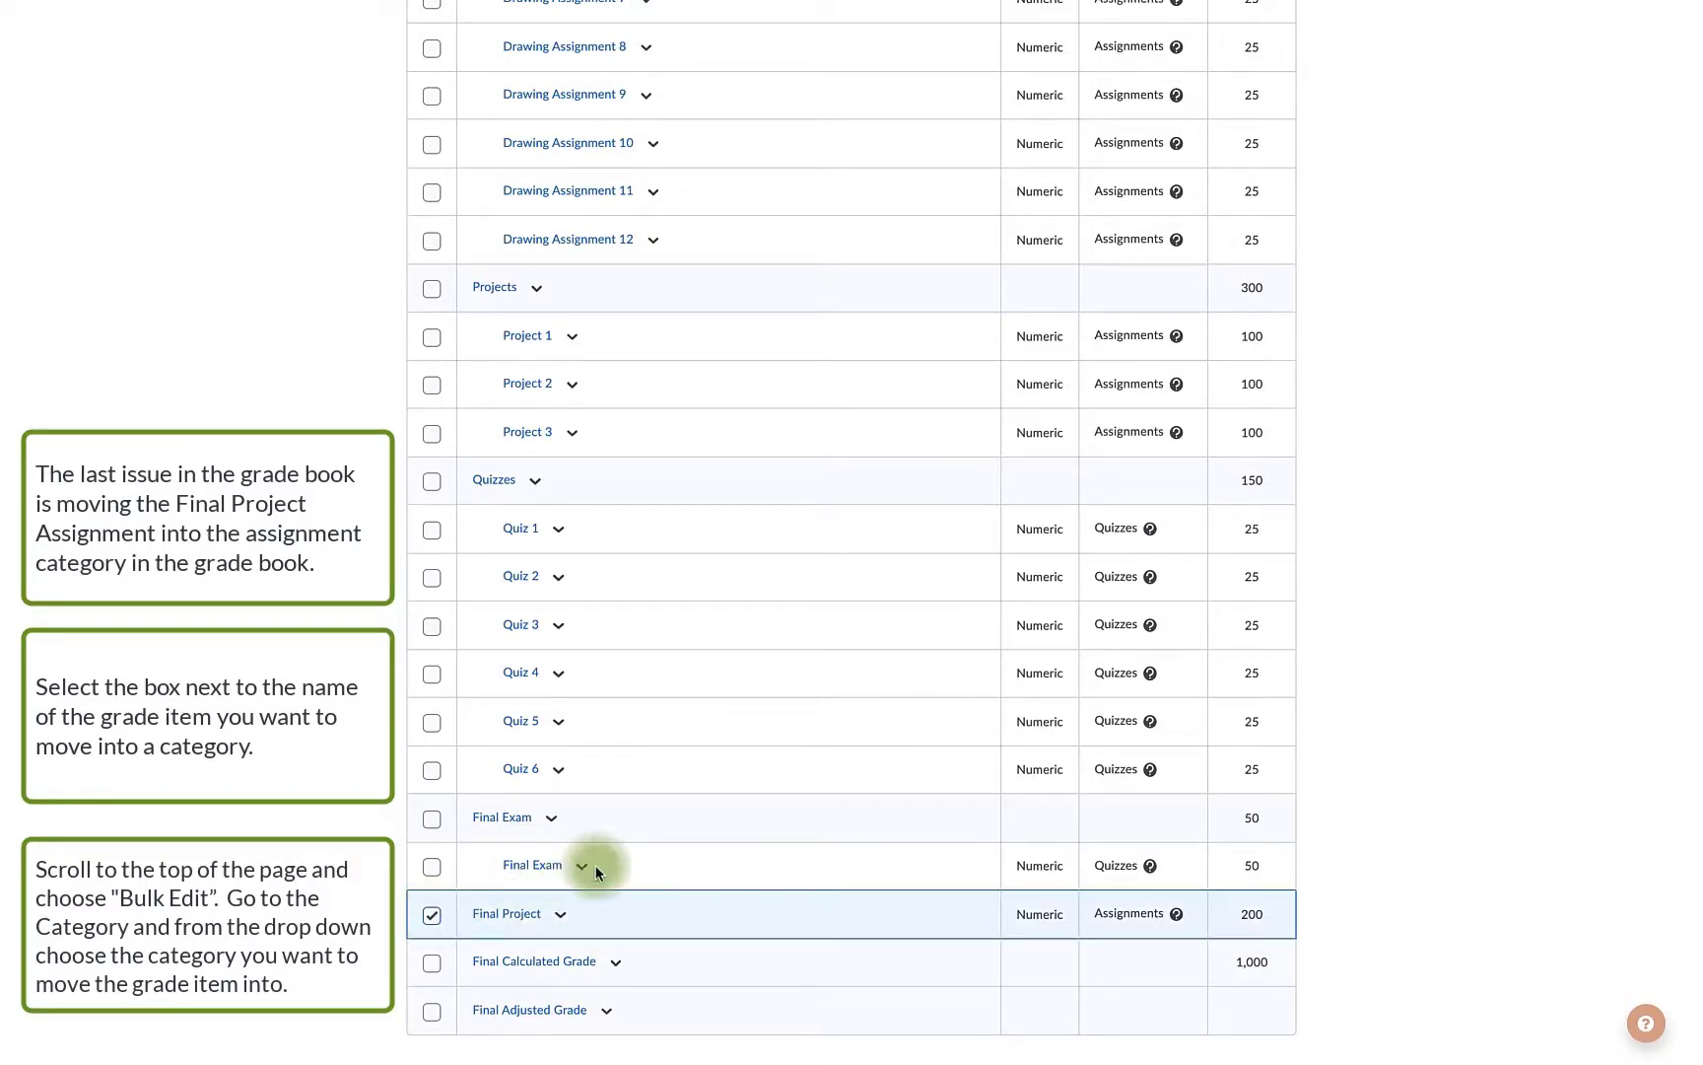
scroll(594, 866, up, 6)
scroll(594, 865, up, 1)
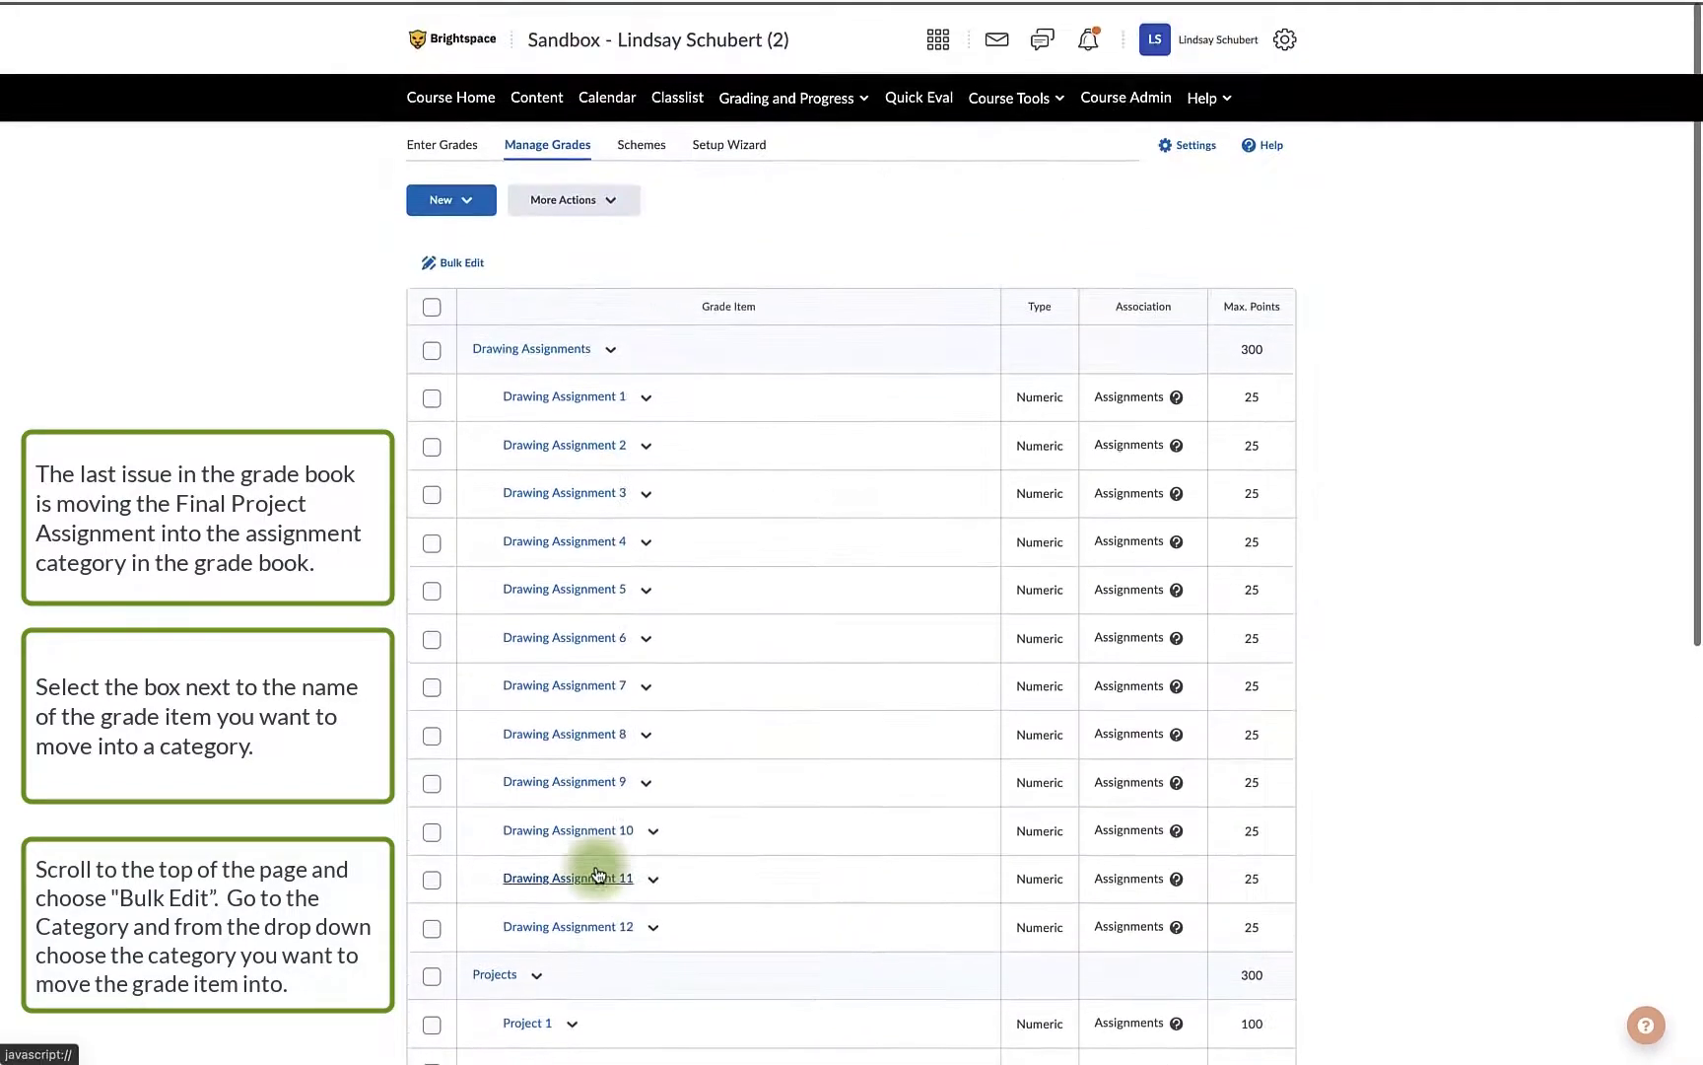
click(471, 277)
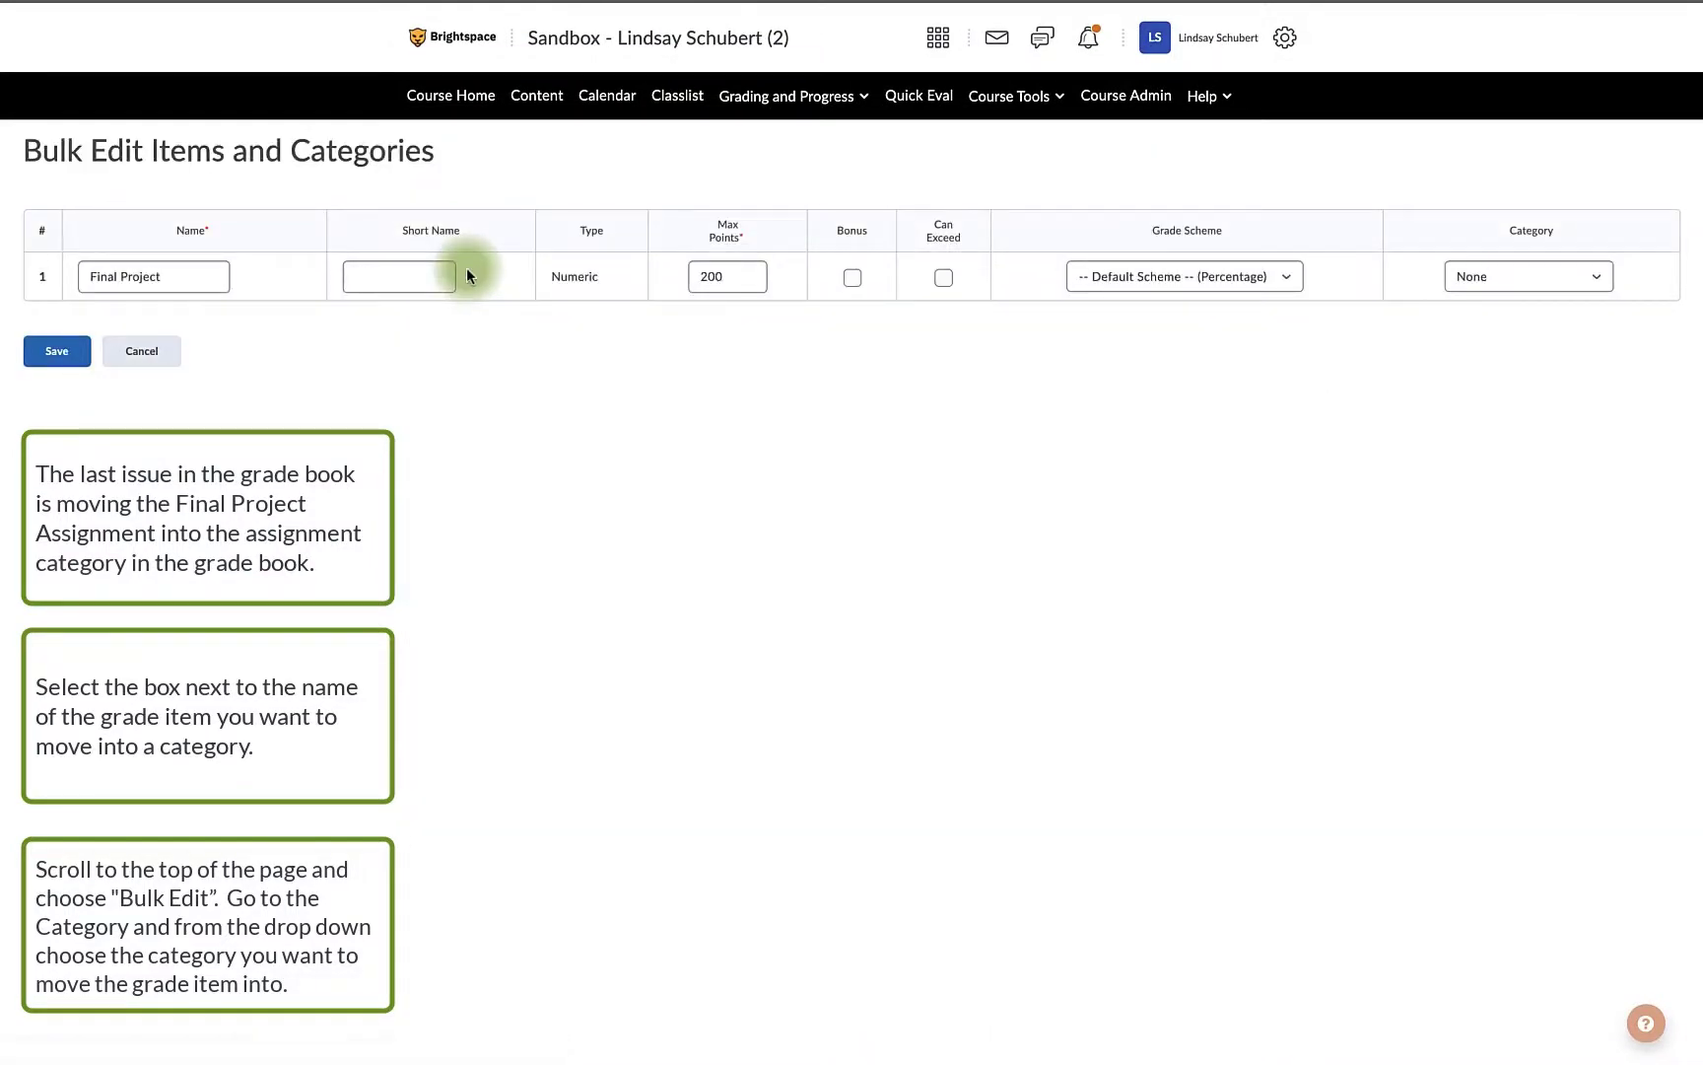
click(1526, 276)
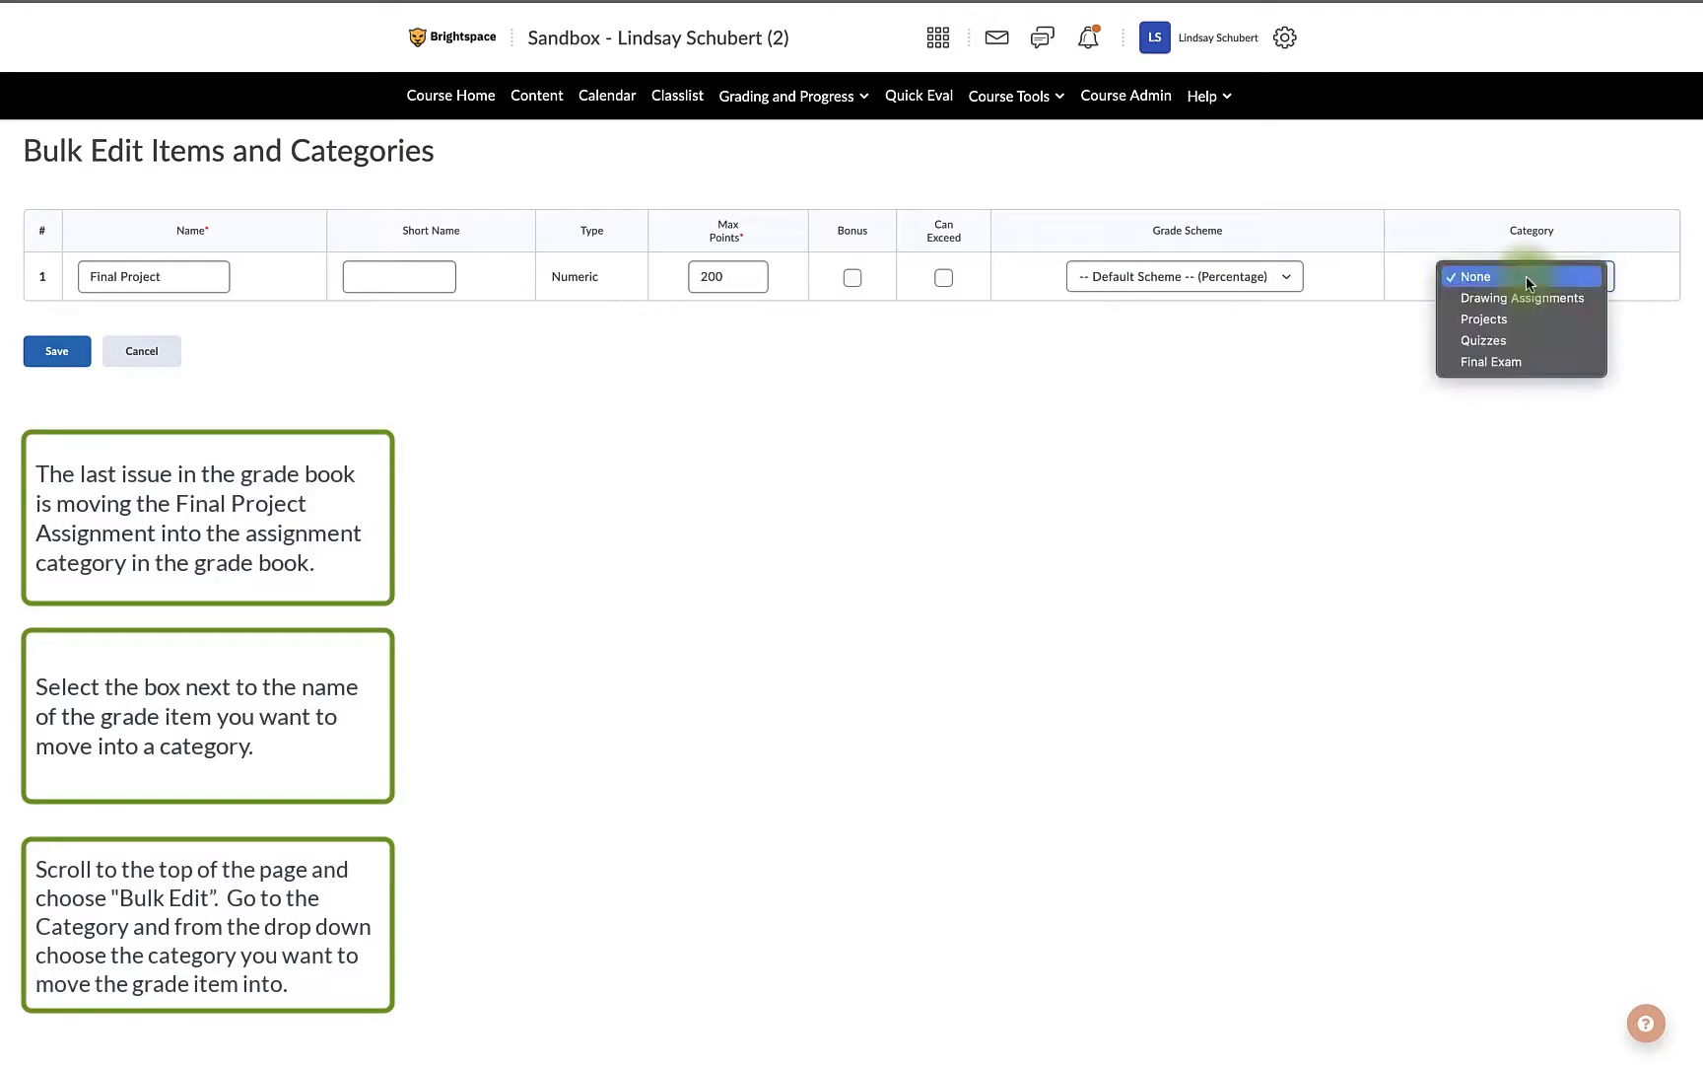
key(Down)
key(Down)
click(1520, 322)
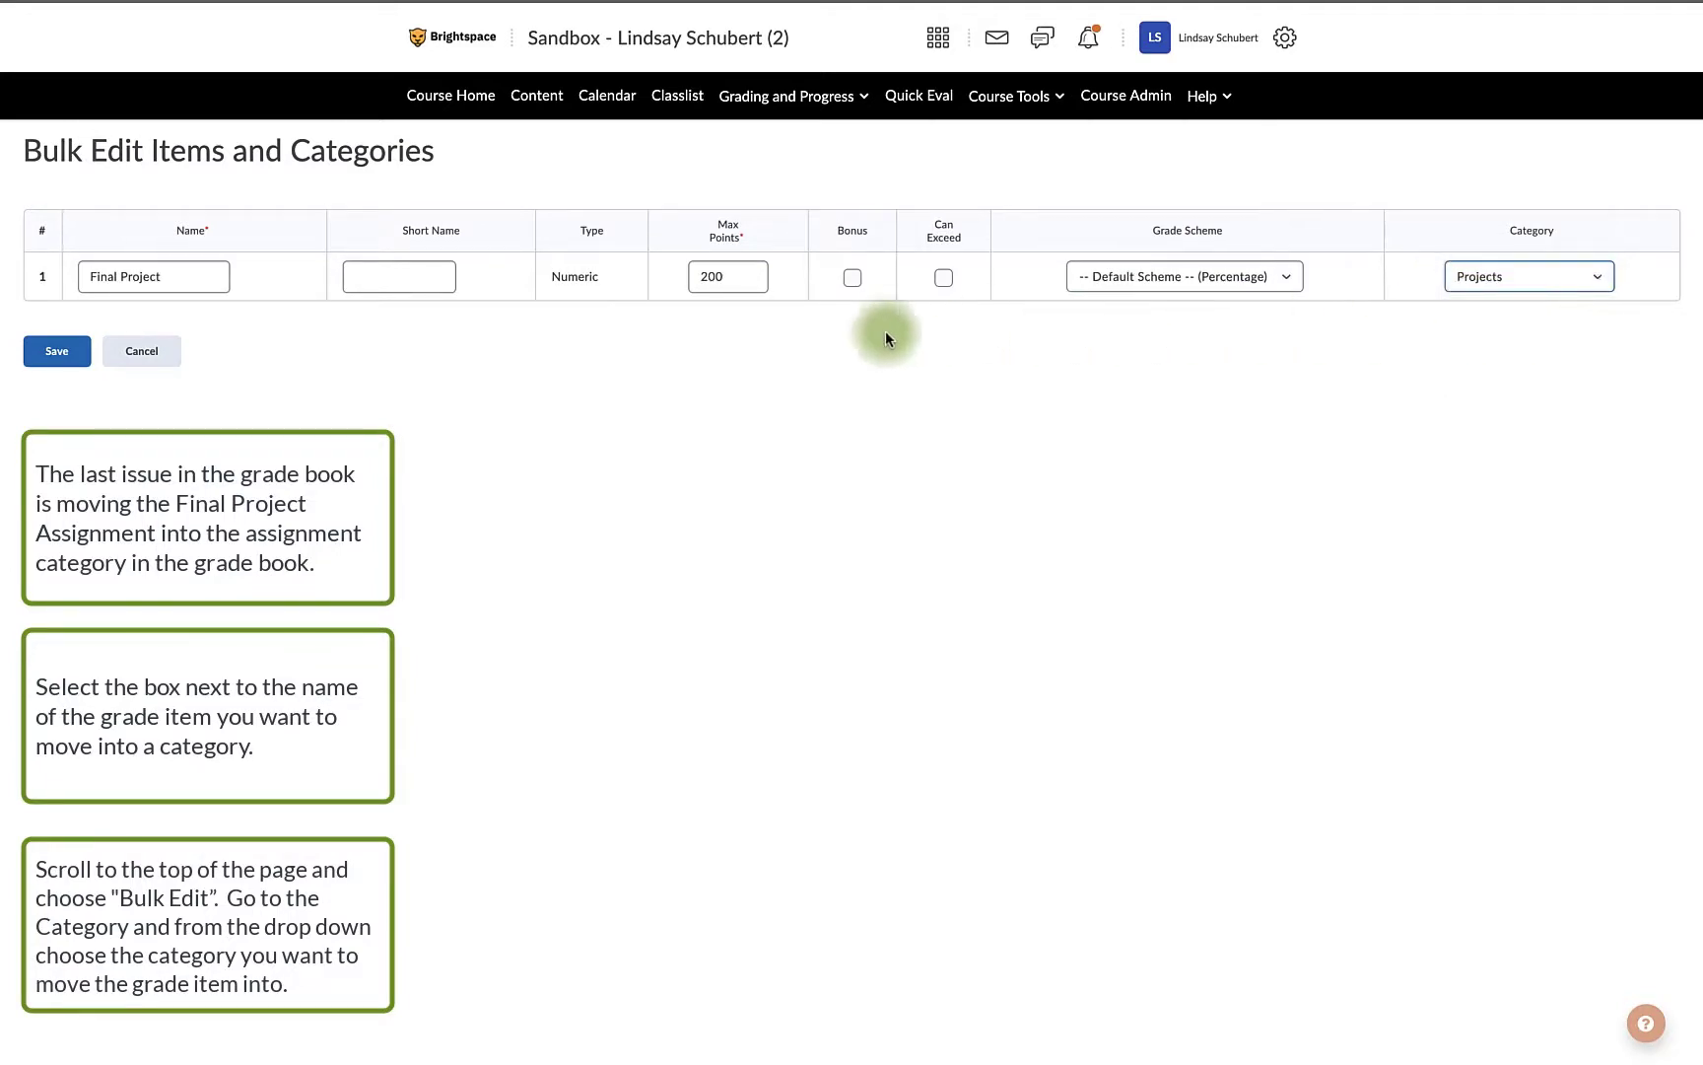
click(63, 351)
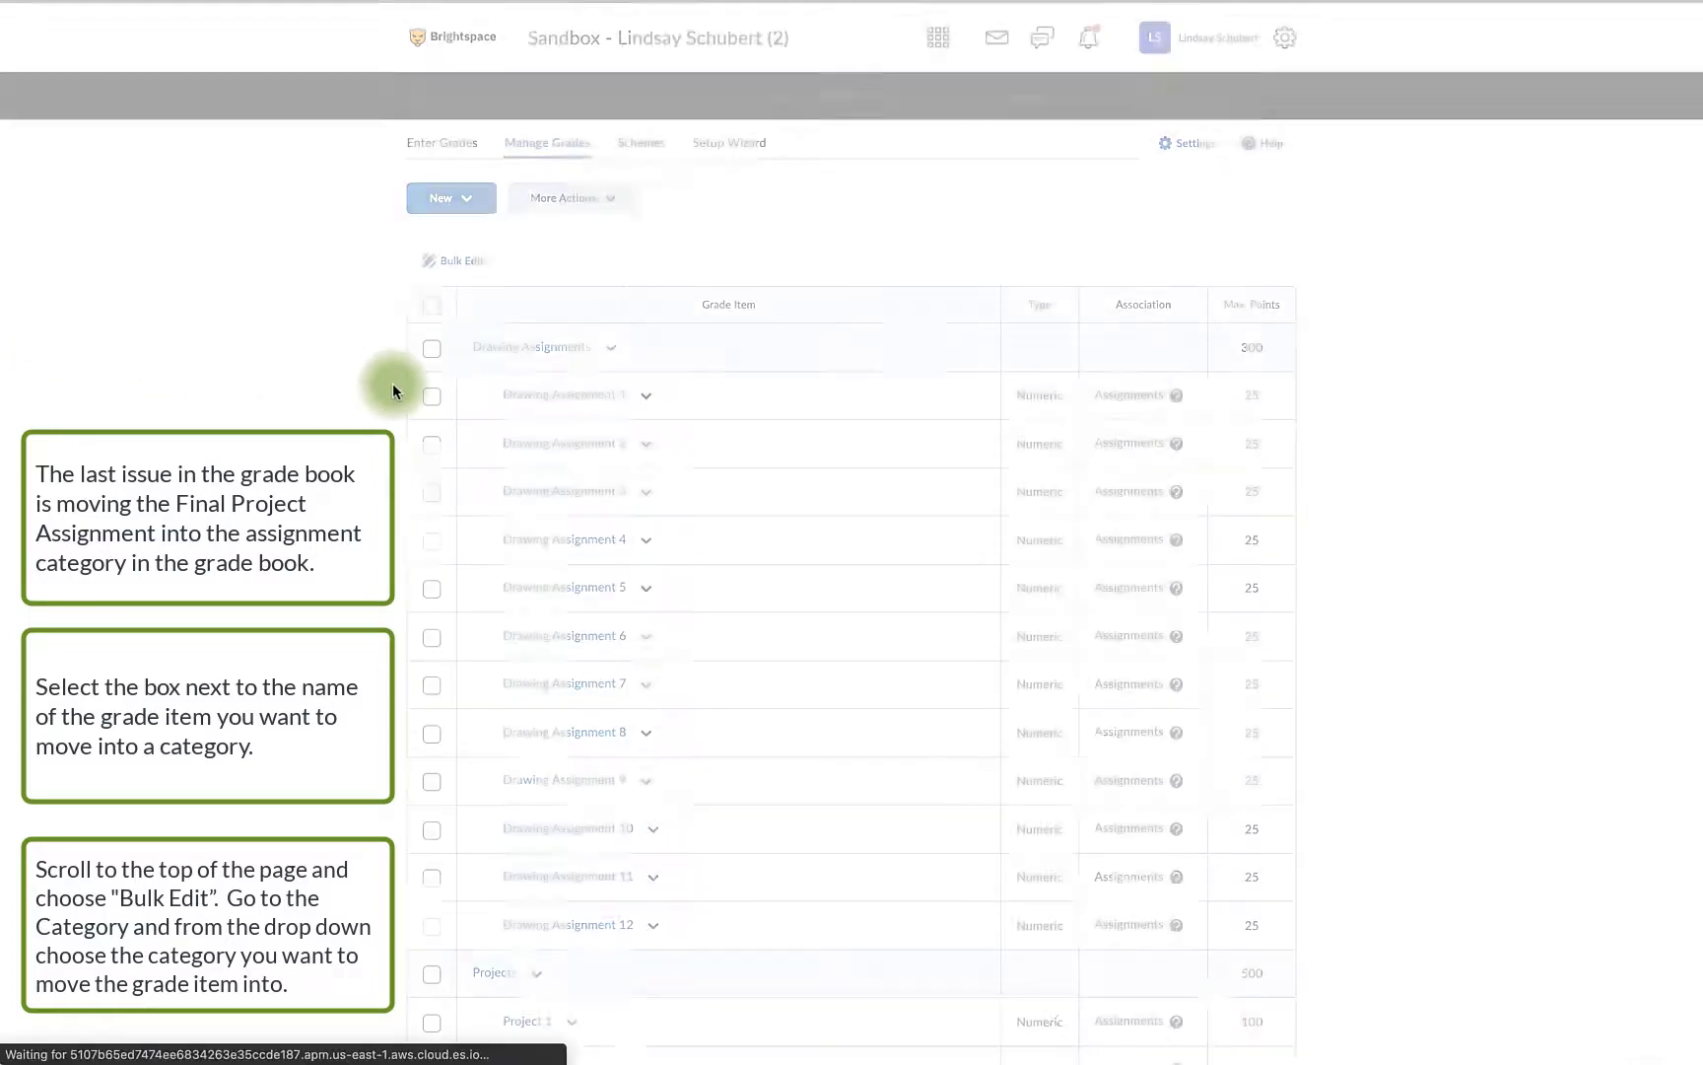
Step: Check the categories, associations and maximum points of all grade items, including the Final Calculated Grade
scroll(841, 547, down, 3)
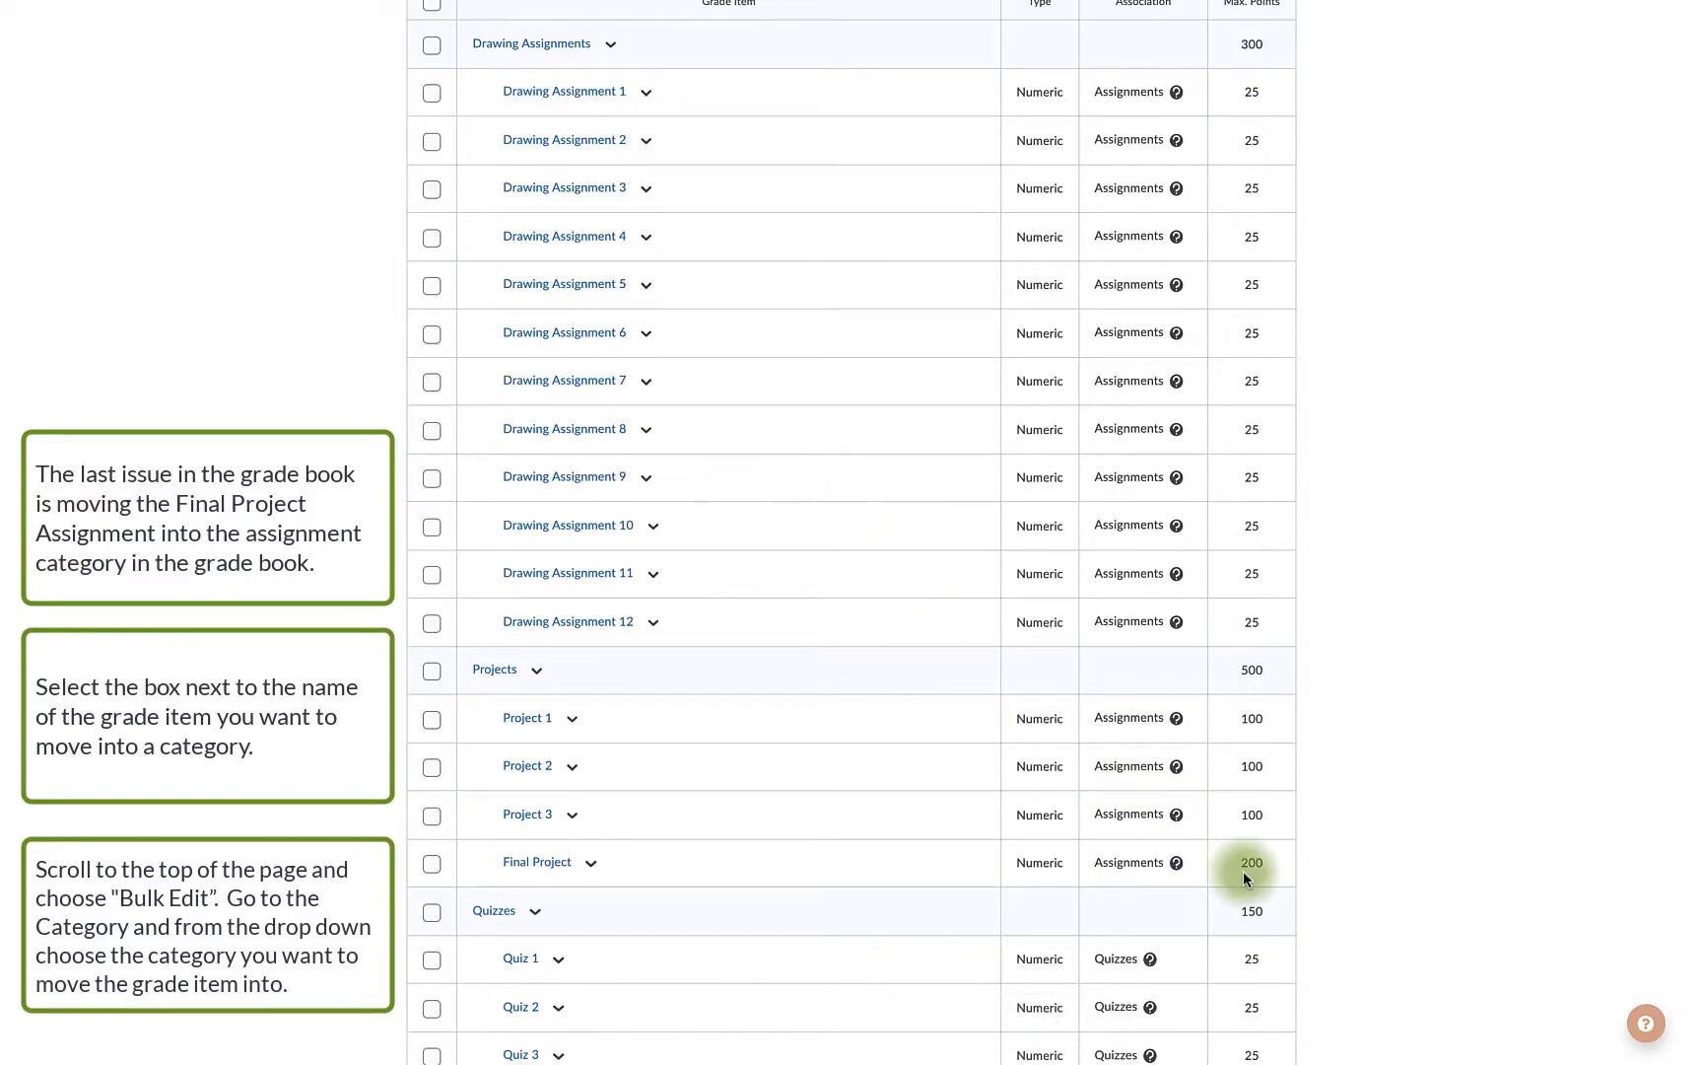
scroll(1244, 877, down, 4)
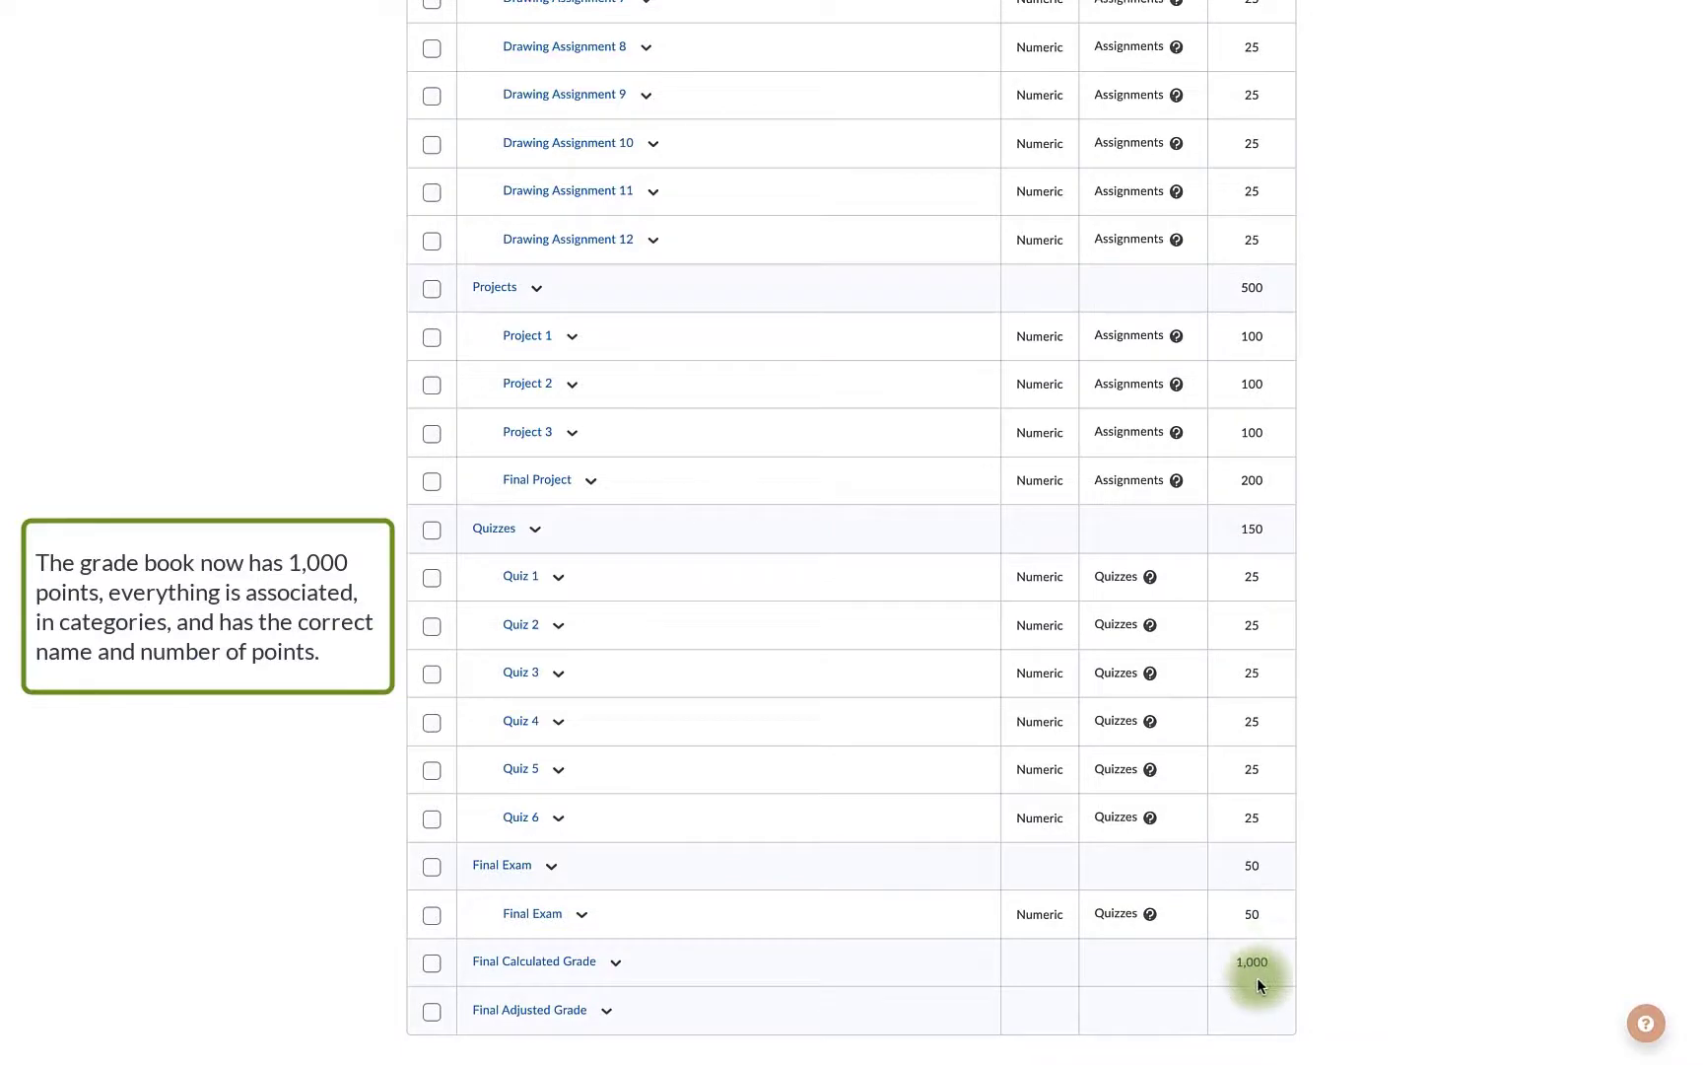
scroll(1256, 976, up, 5)
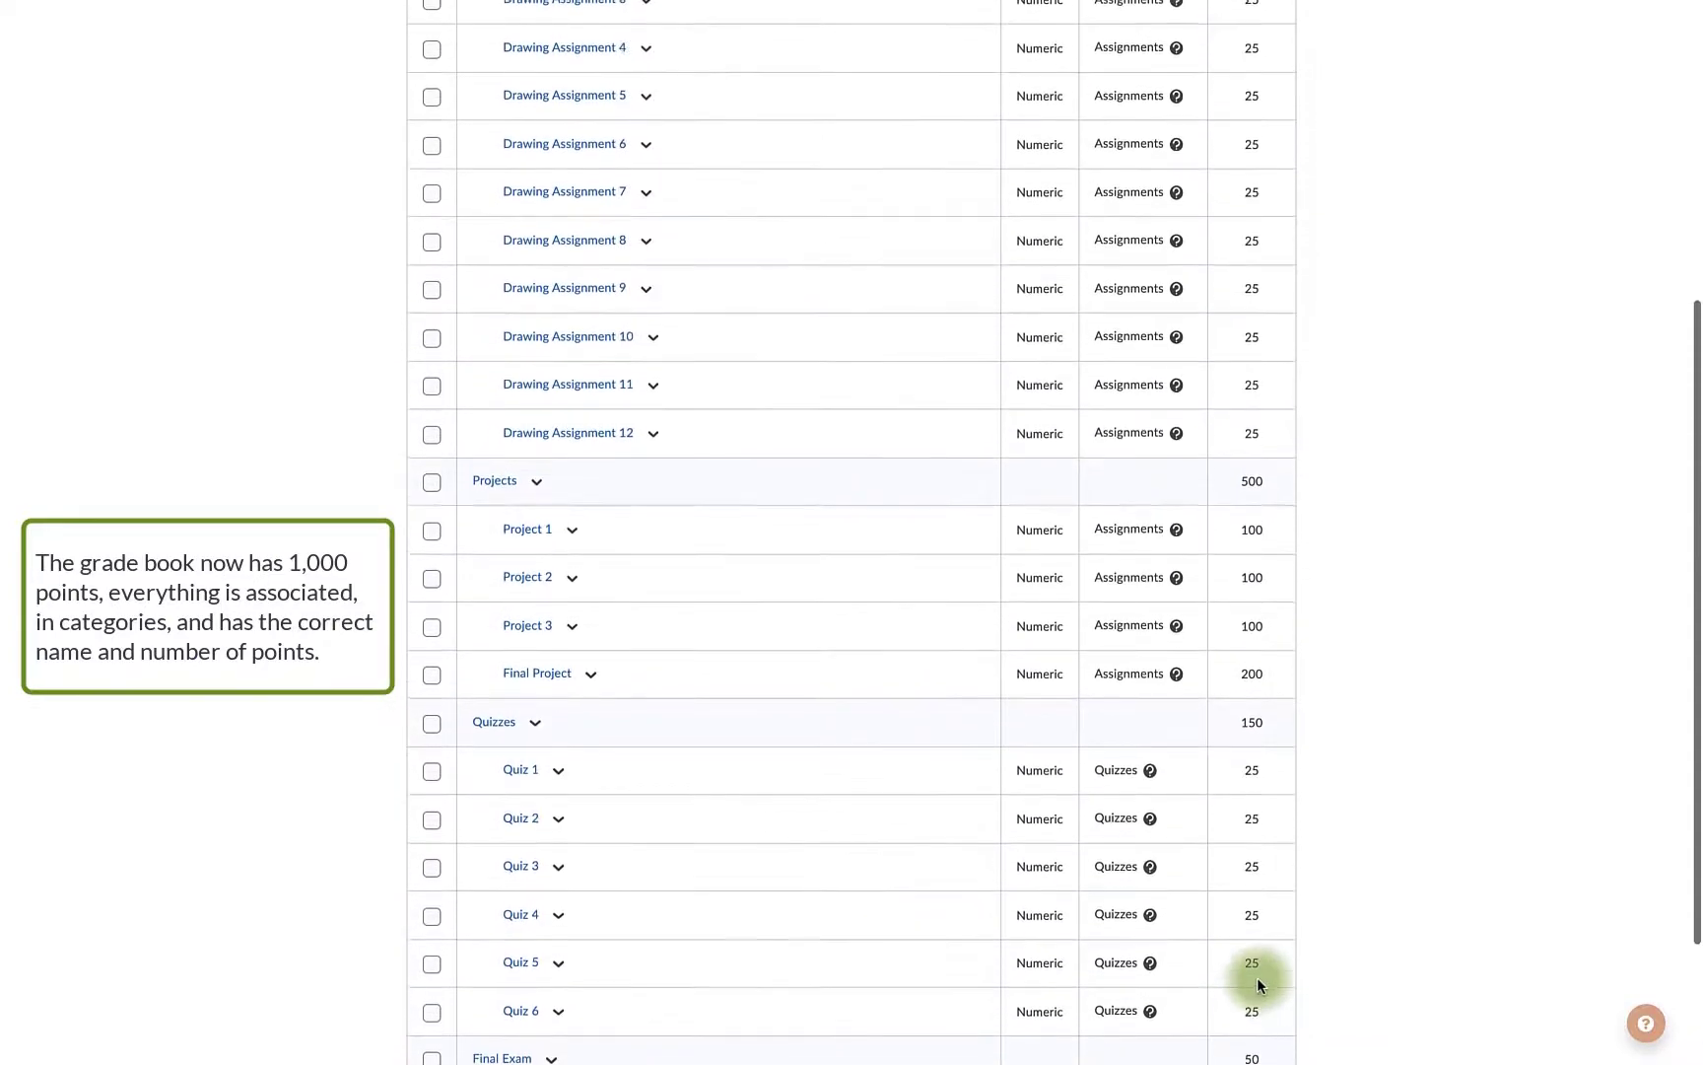
scroll(1256, 977, up, 3)
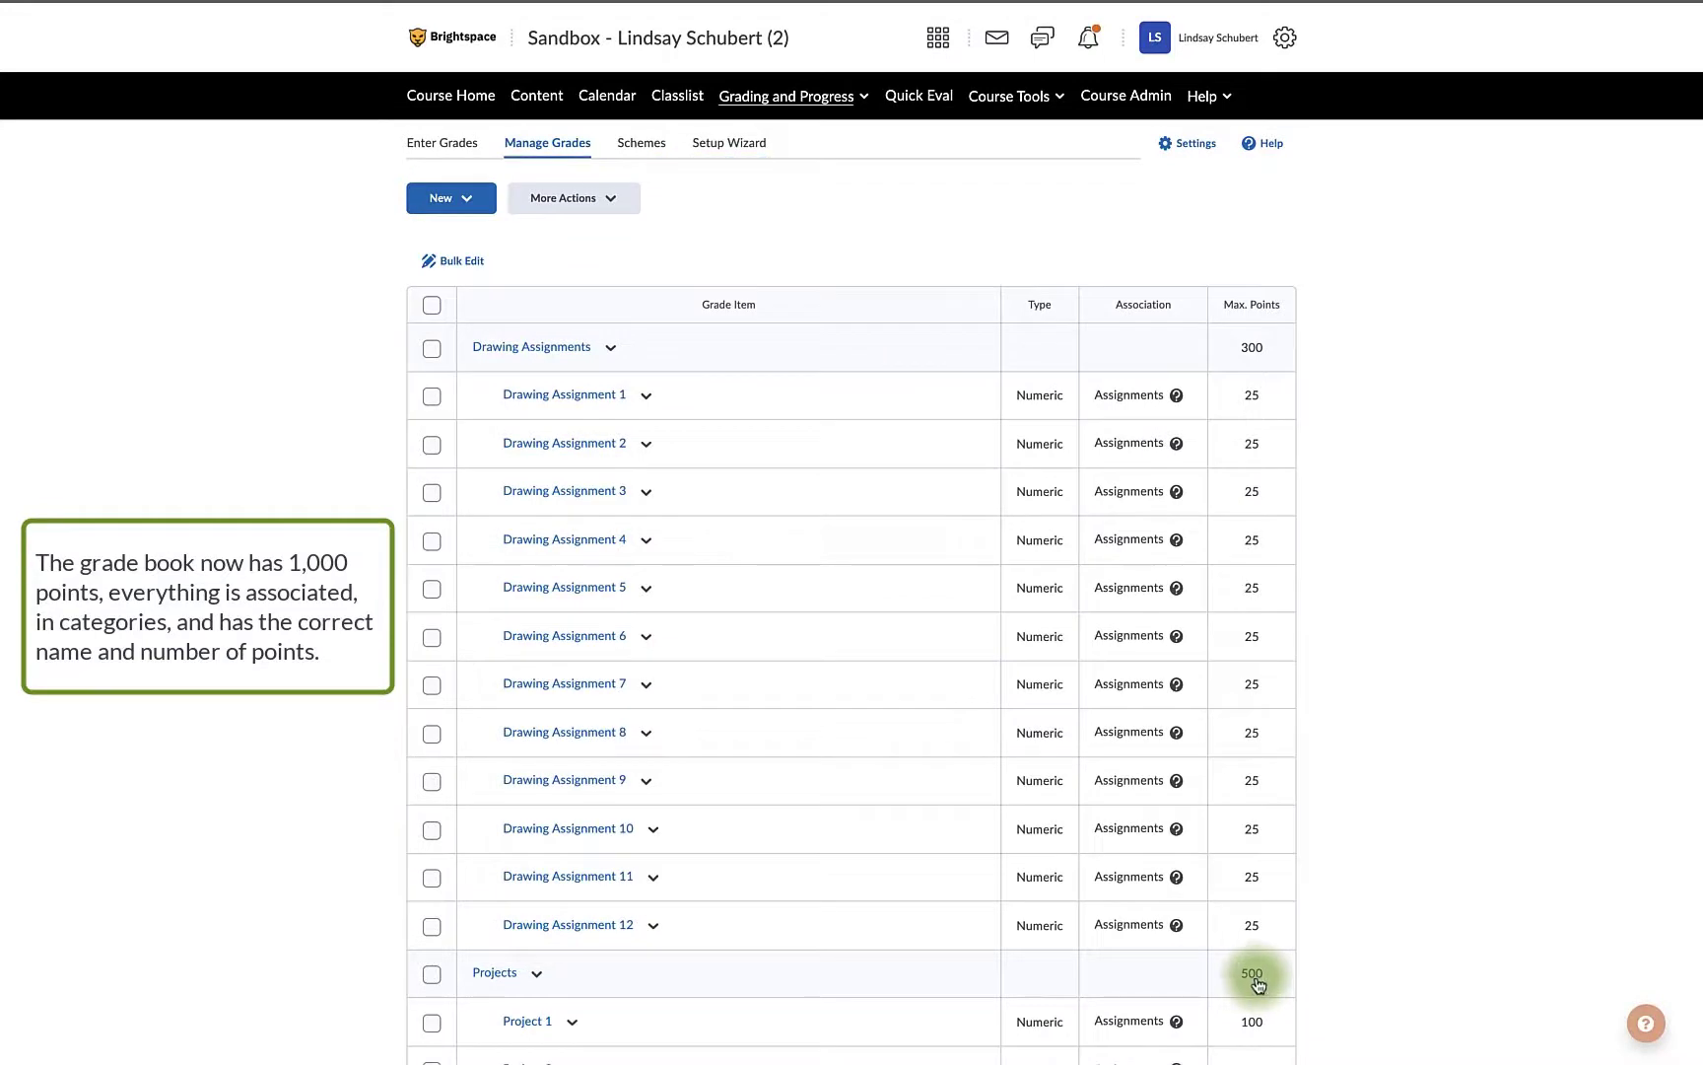
Step: Open the course's Manage Dates tool and sort the listed items by type
click(468, 145)
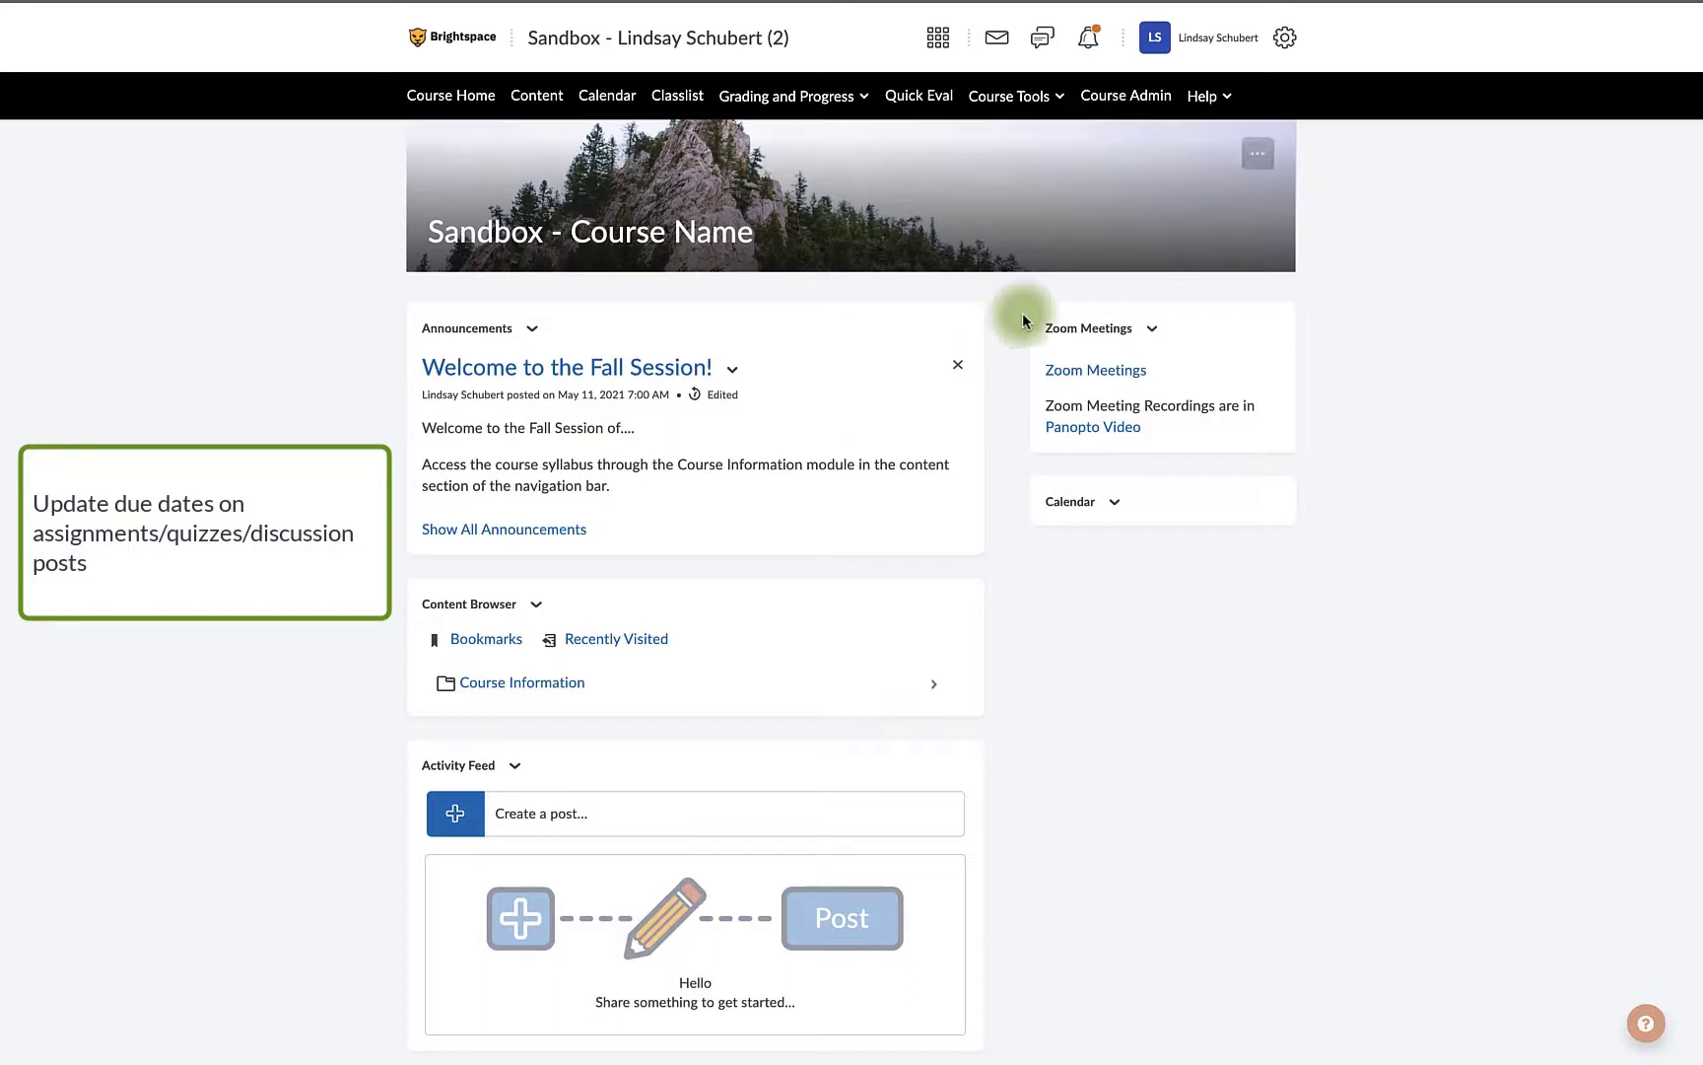
click(1131, 98)
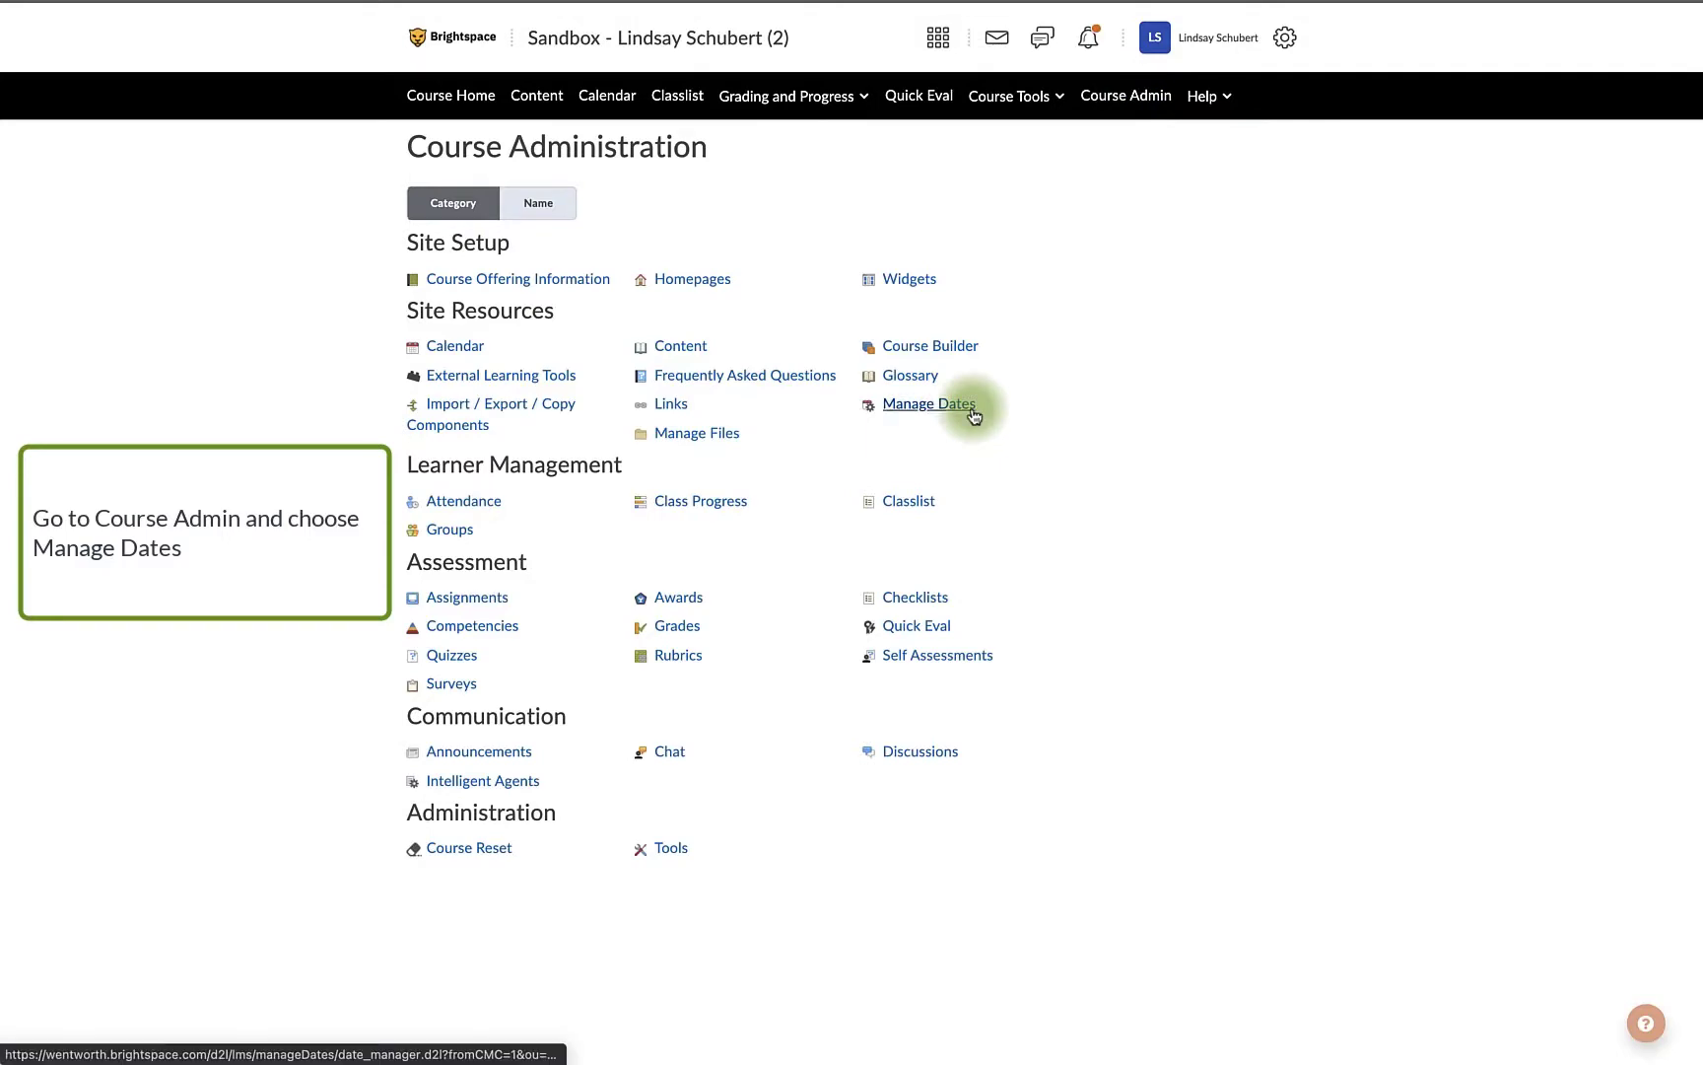
click(929, 404)
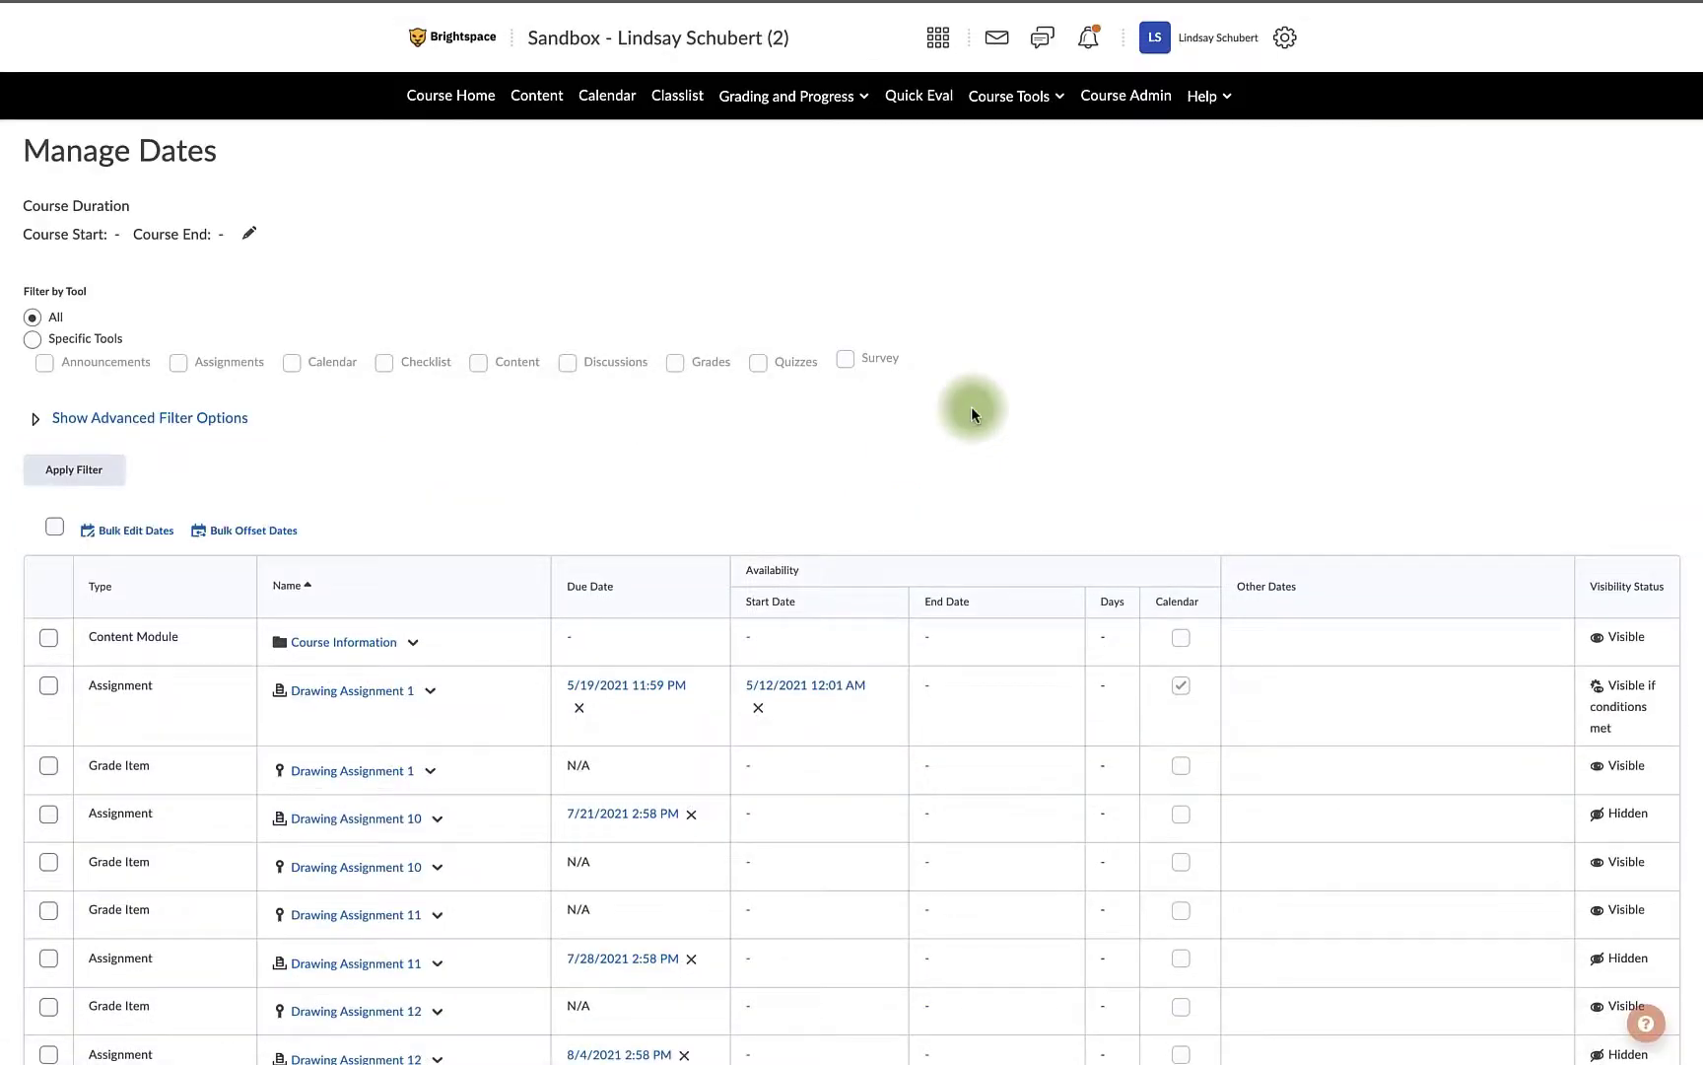
click(105, 585)
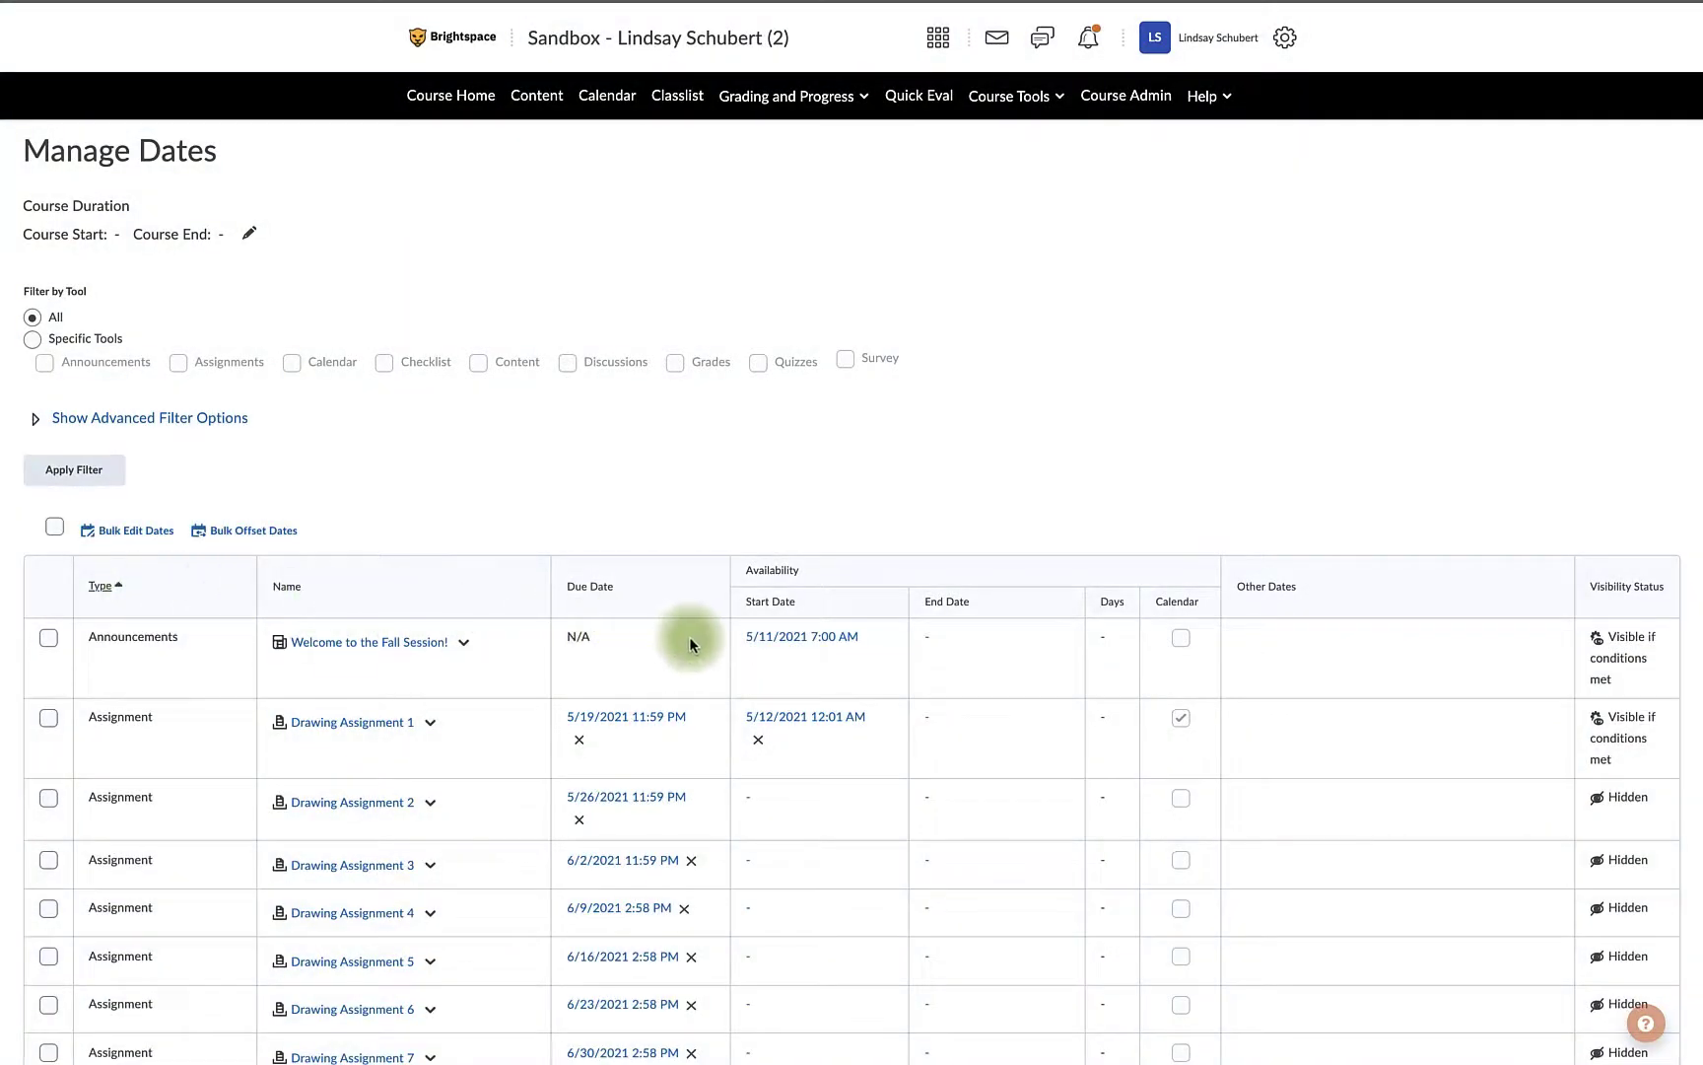
Step: Select all listed course items and start a bulk date offset calculated from the range between two dates
scroll(689, 636, down, 3)
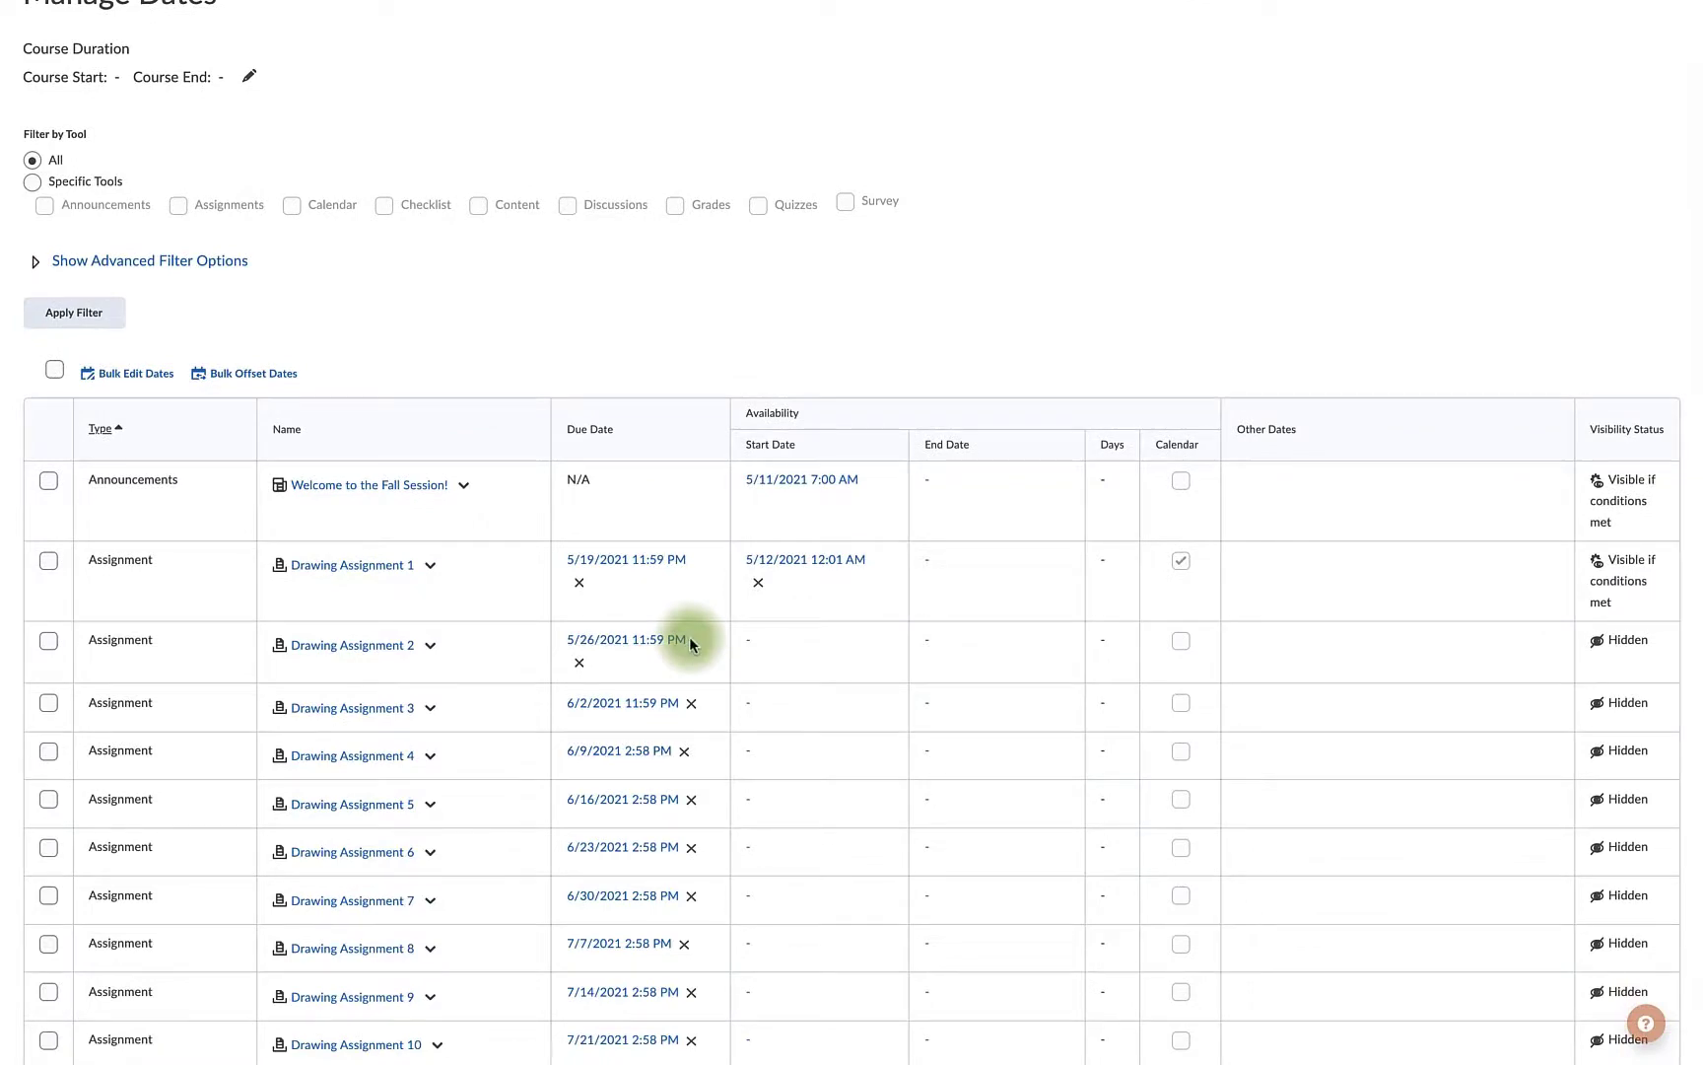
click(54, 370)
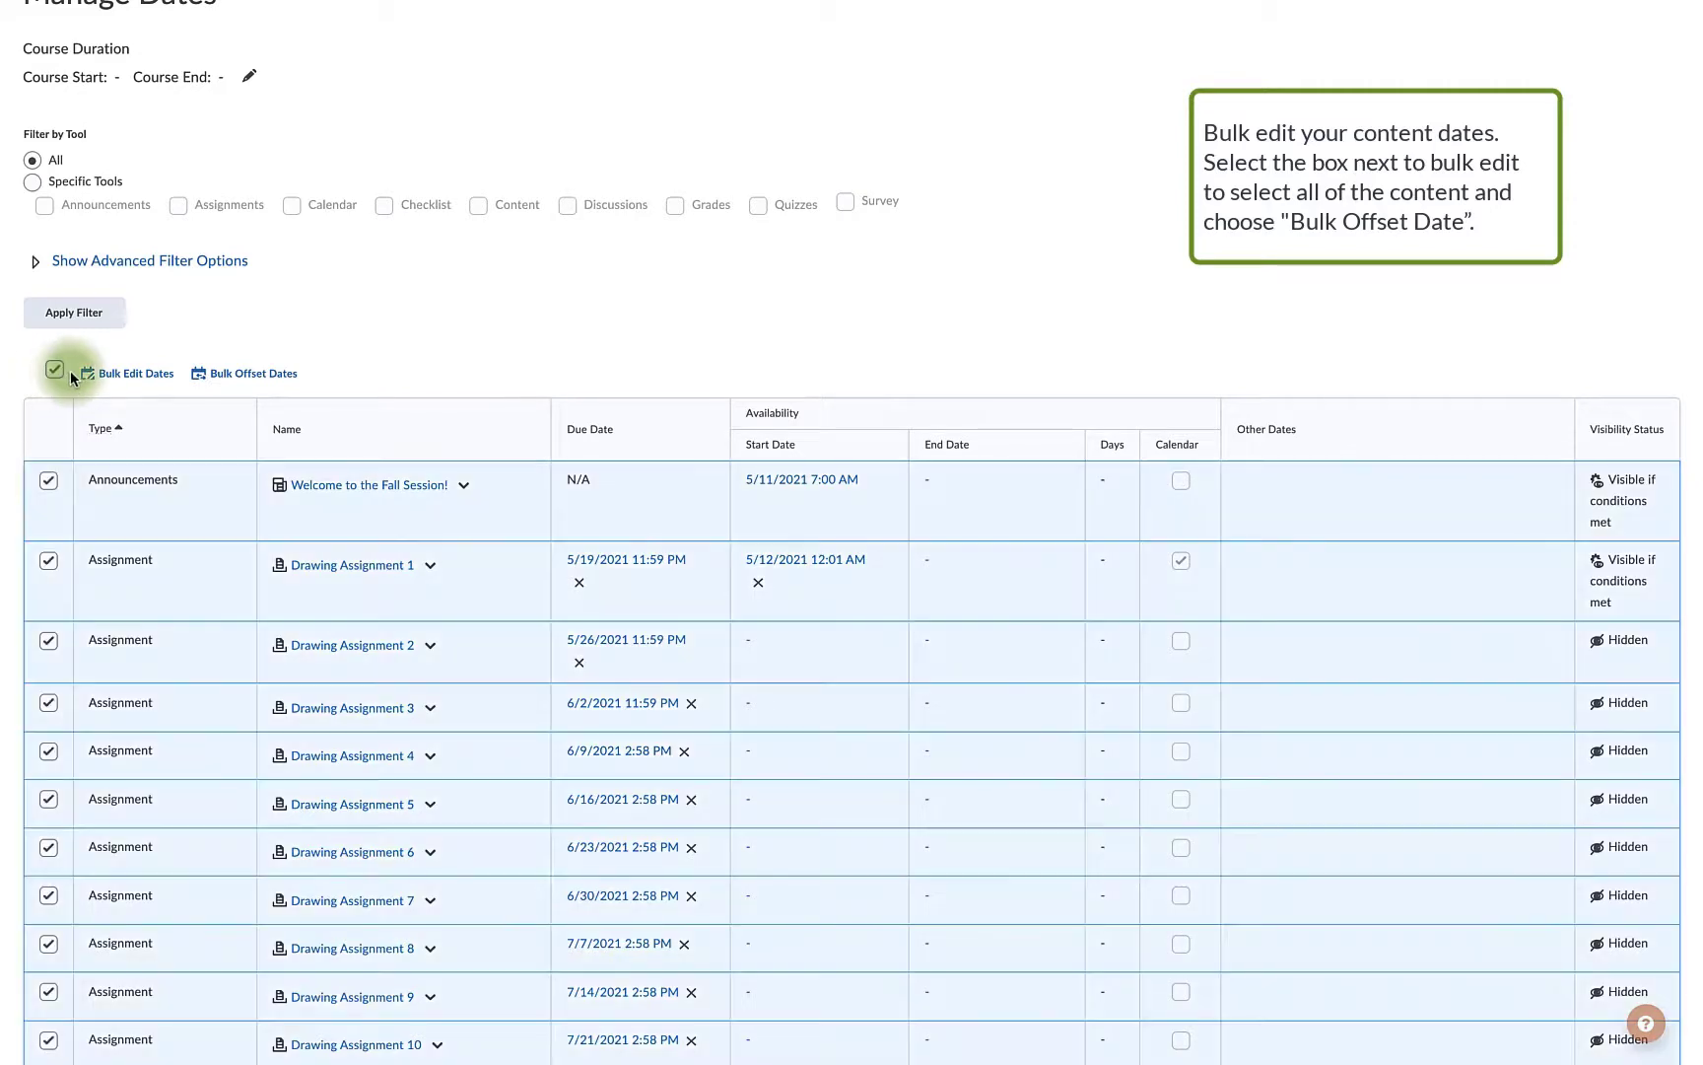
click(292, 381)
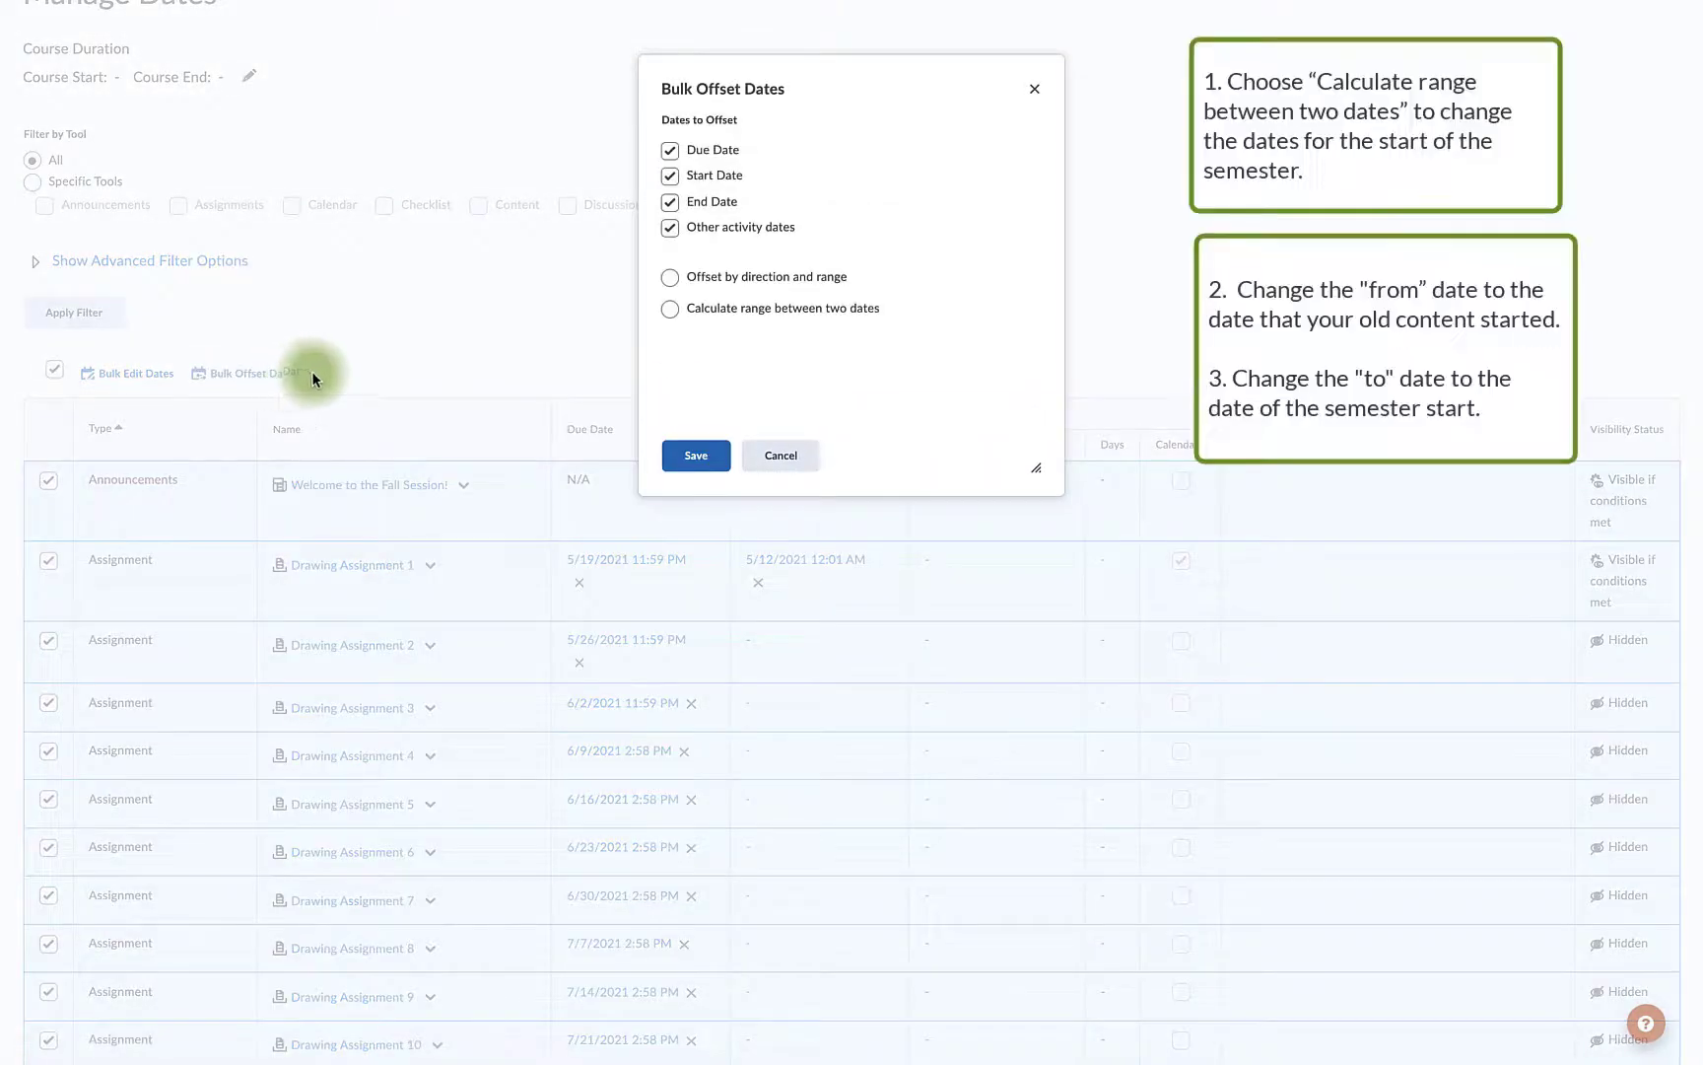
click(670, 309)
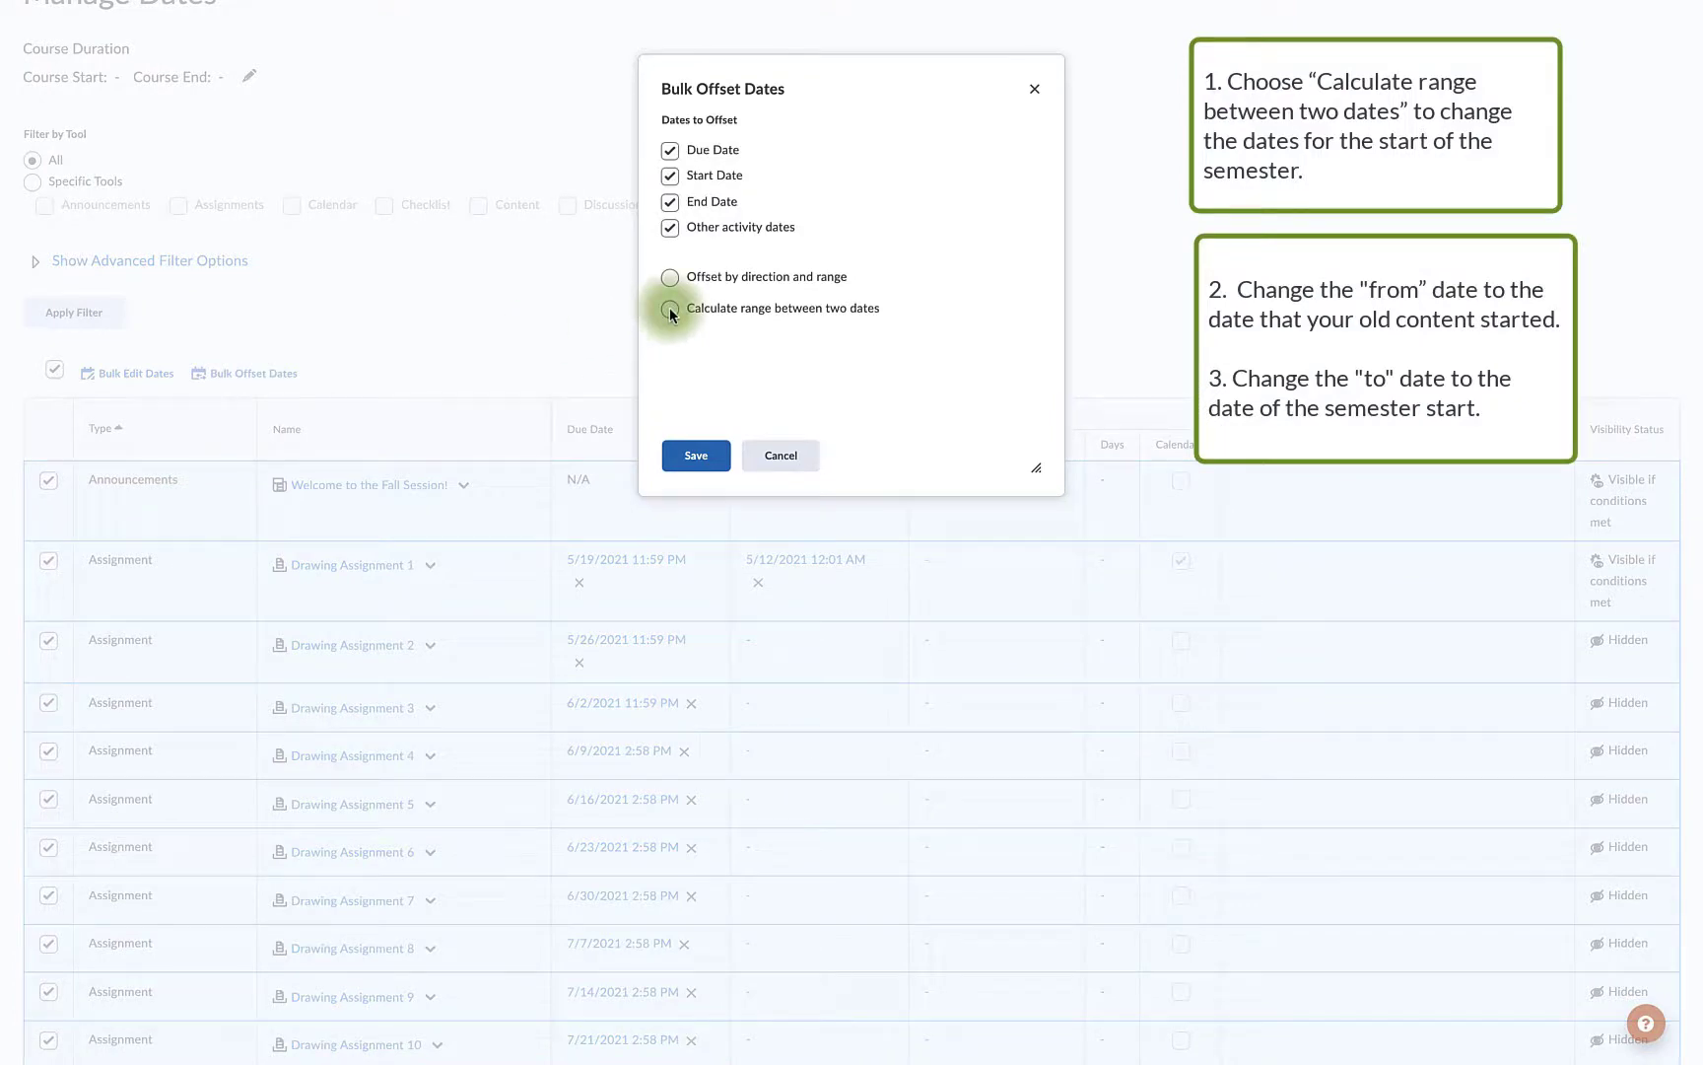
click(670, 309)
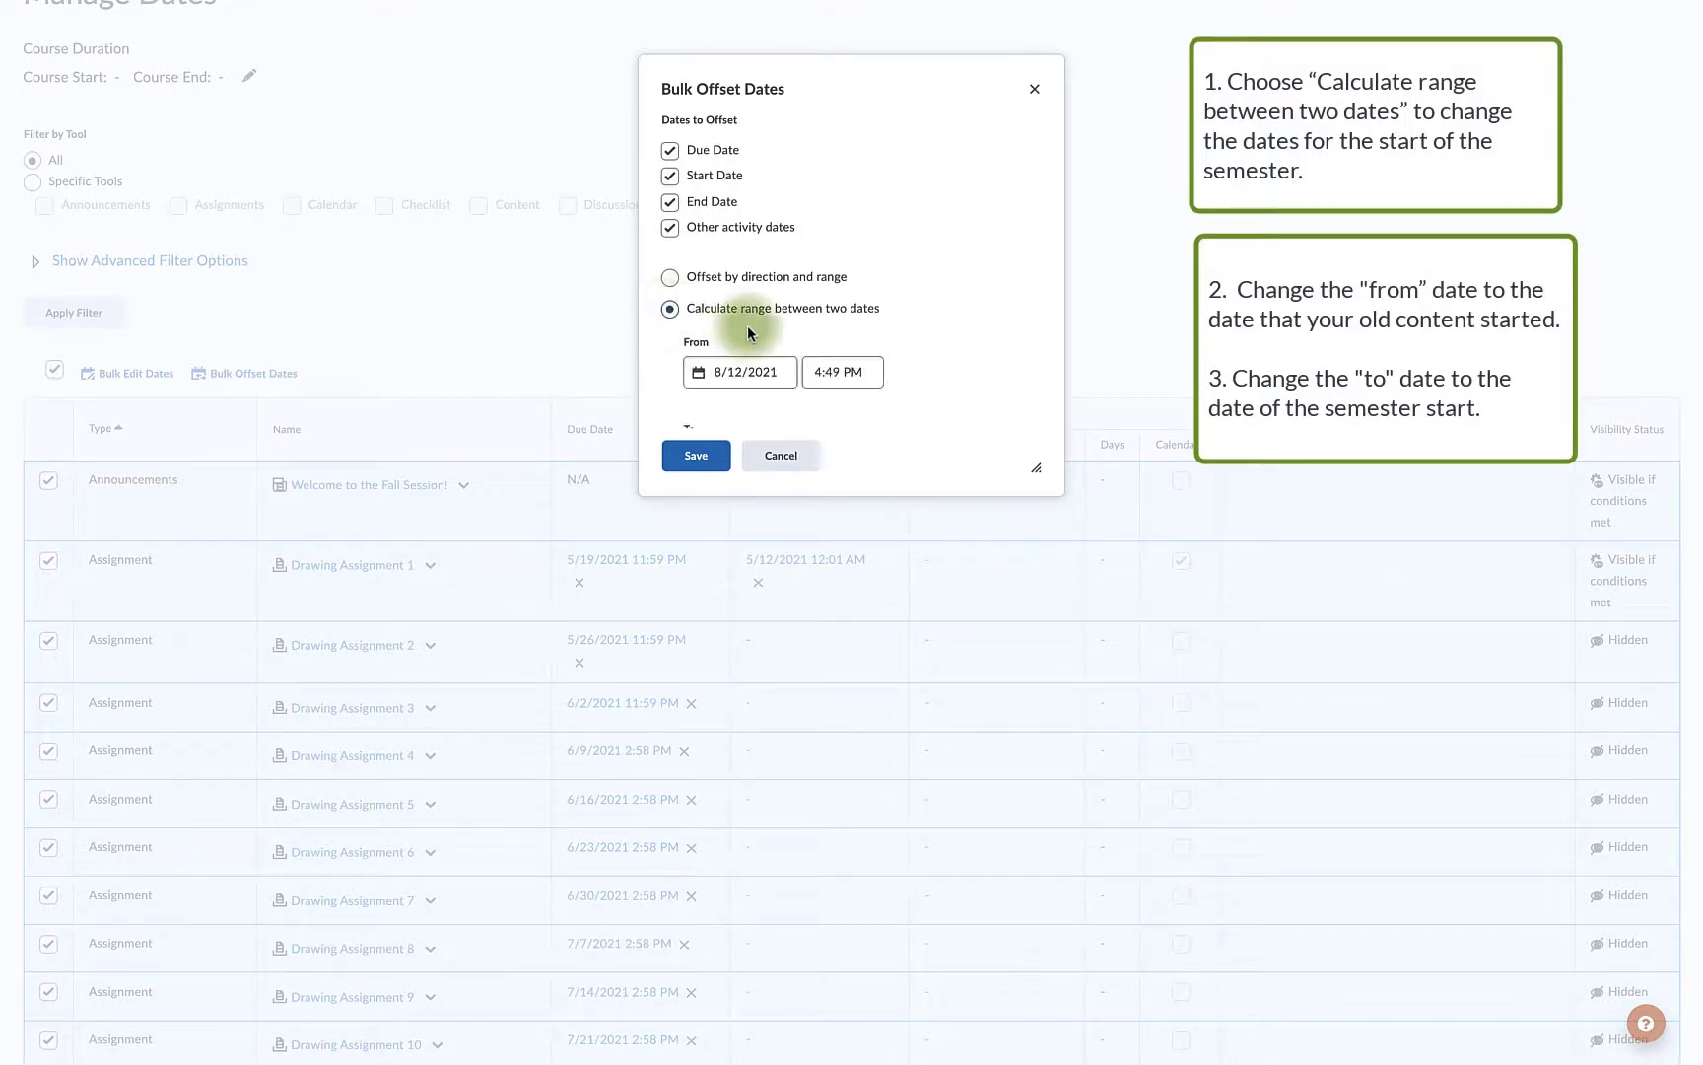
Step: Set the offset's From date to 5/11/2021 at 12:01 AM
scroll(746, 325, down, 2)
click(751, 262)
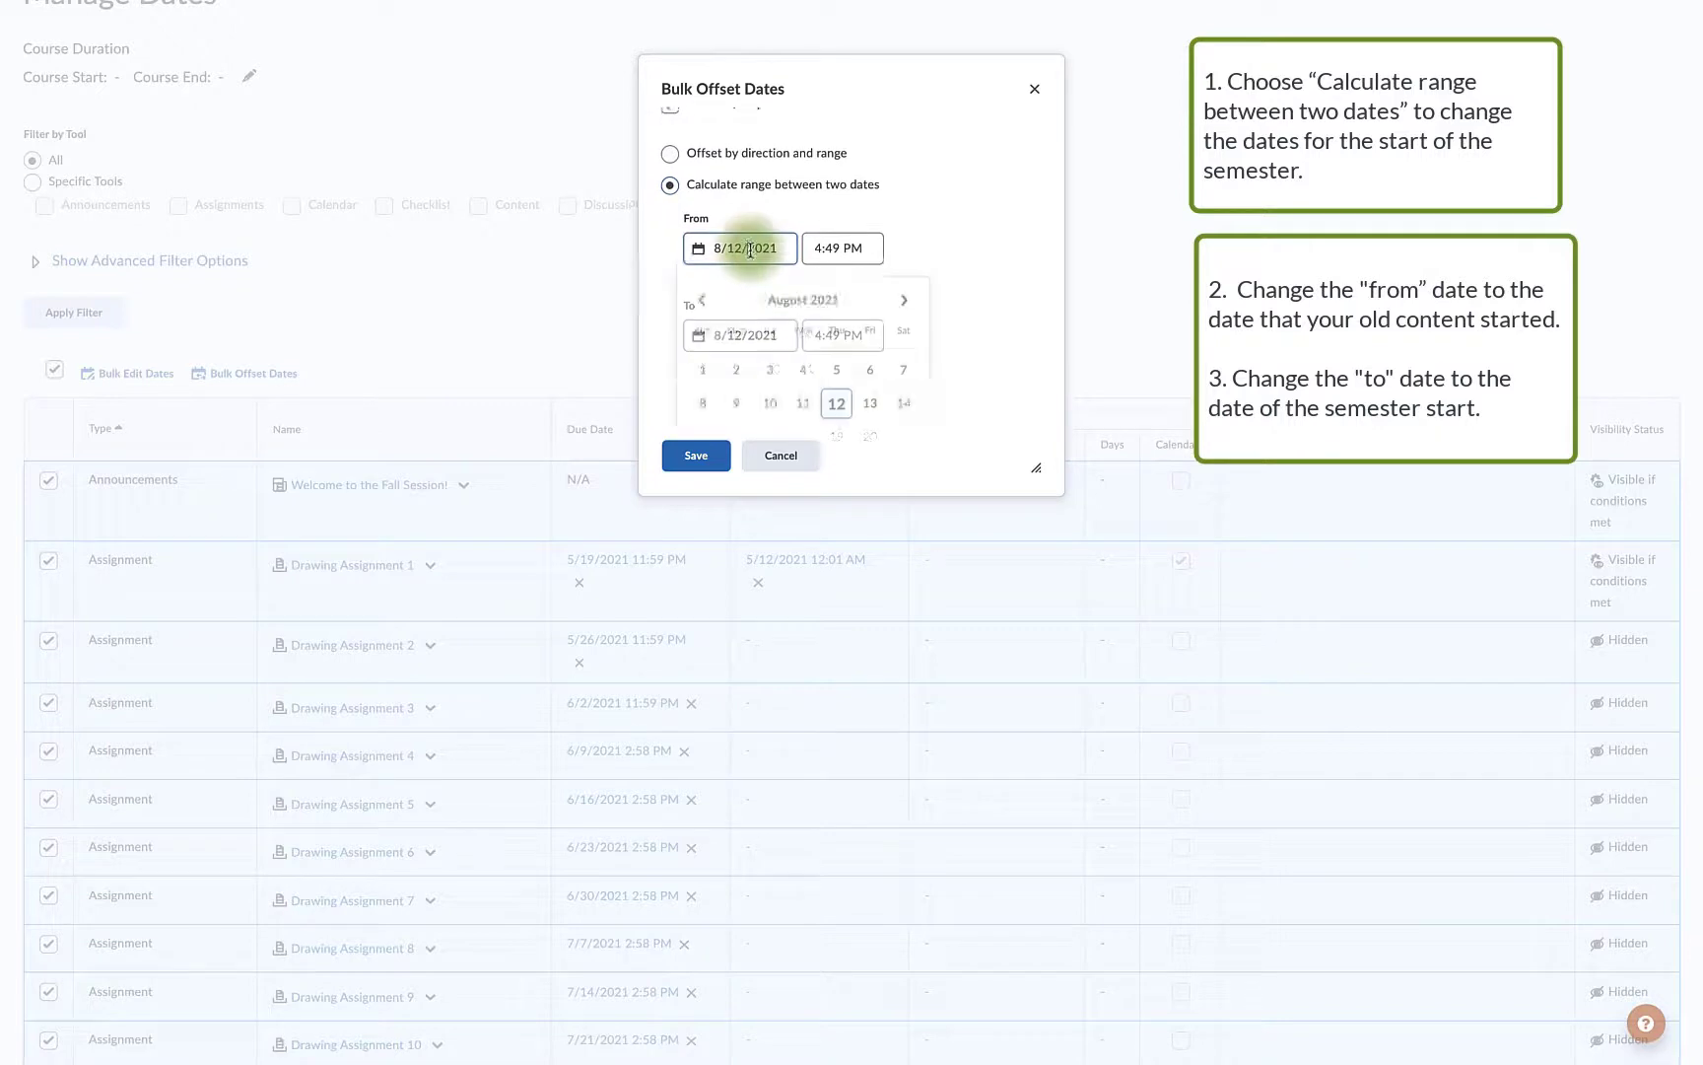
scroll(750, 262, down, 1)
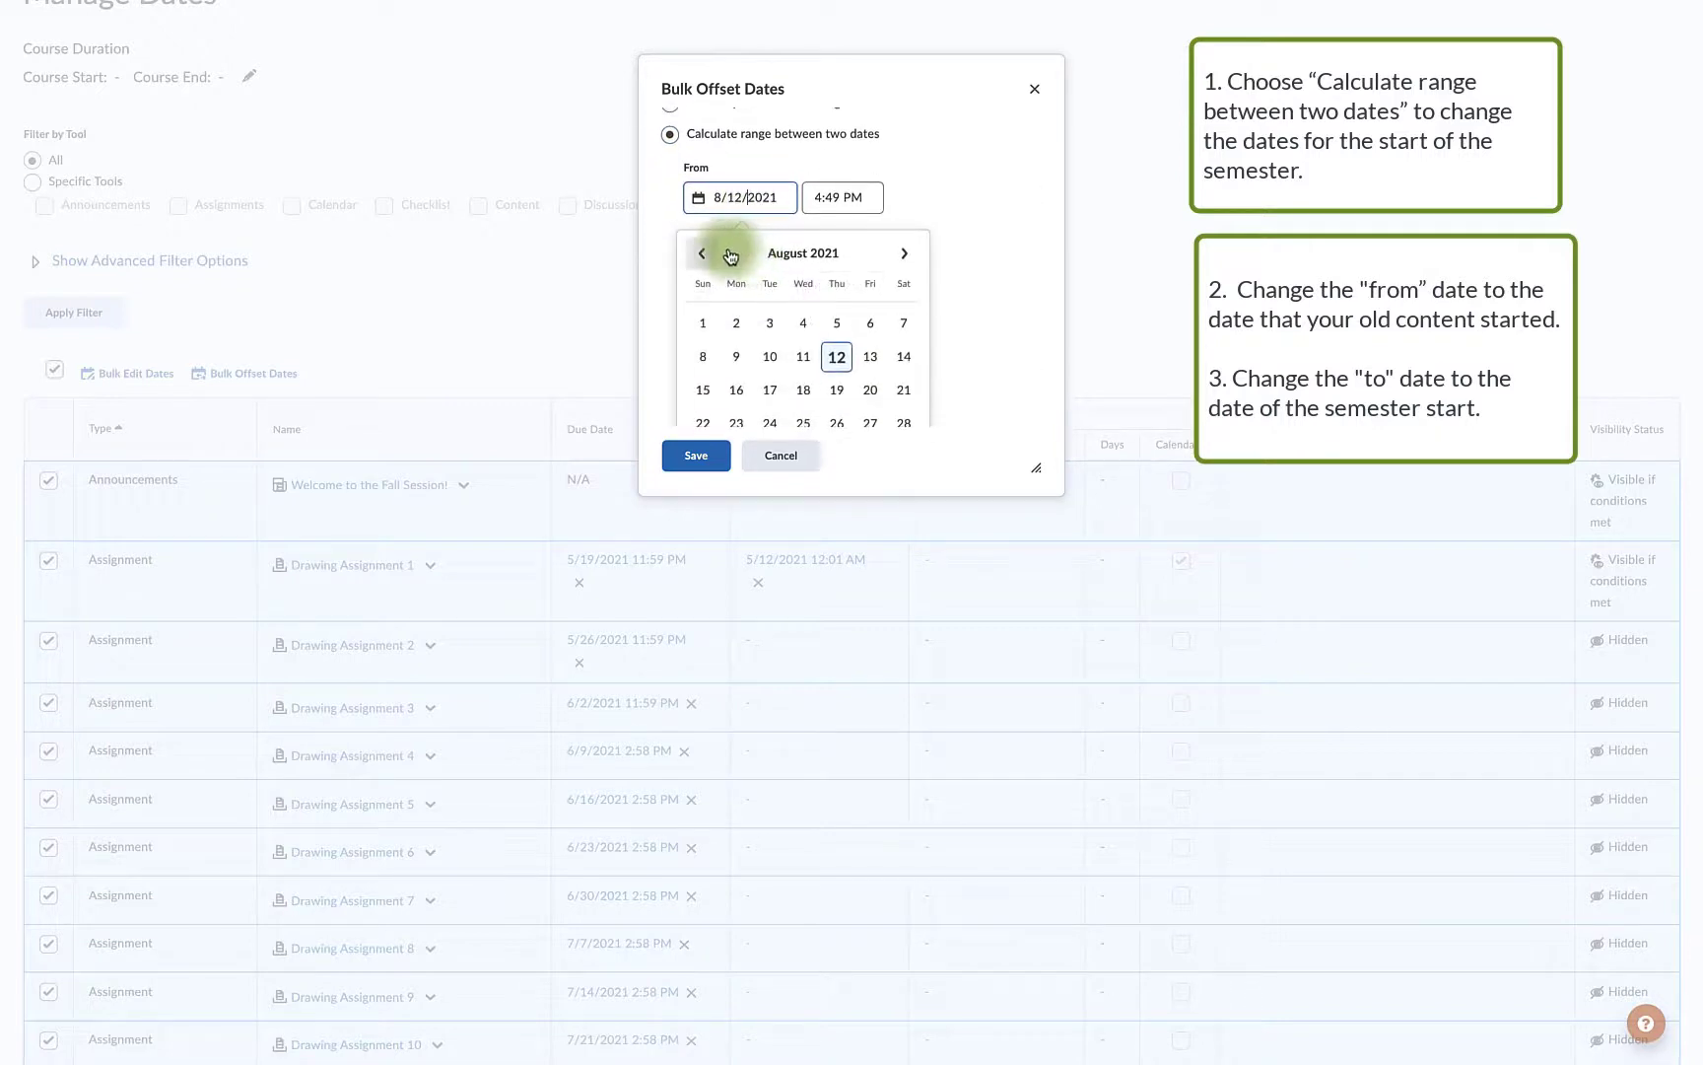
click(705, 253)
click(705, 253)
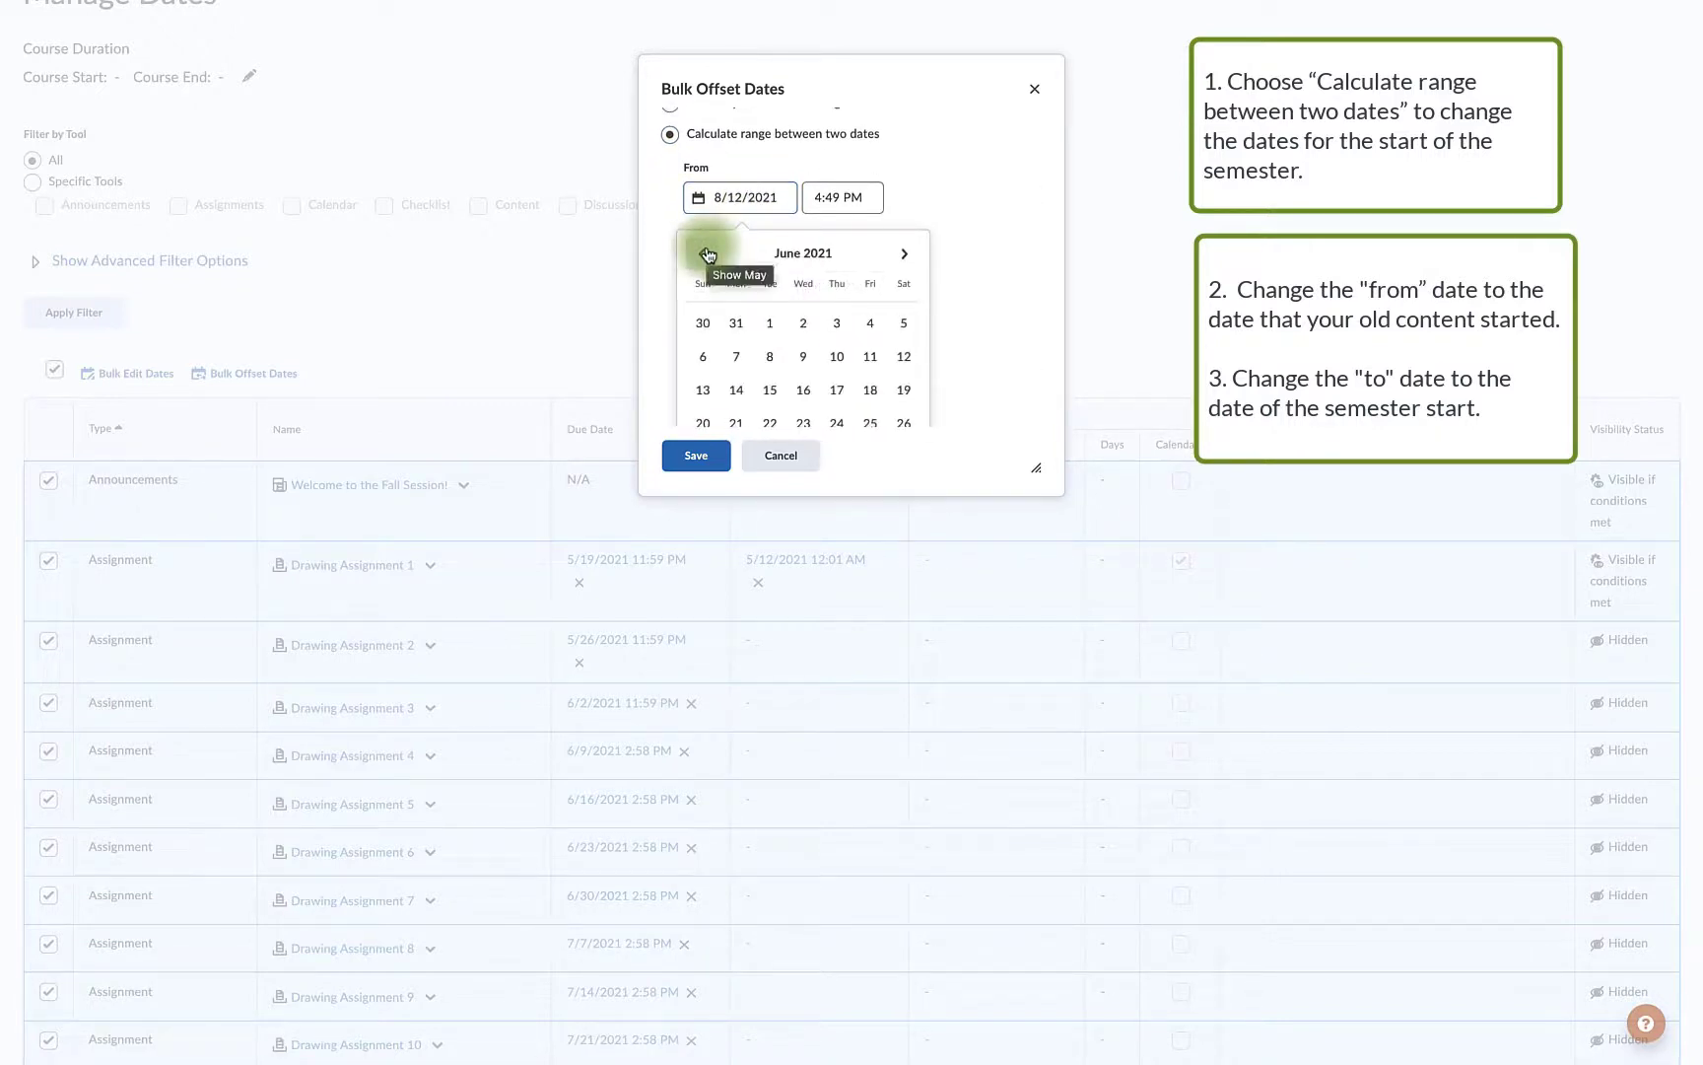
click(705, 254)
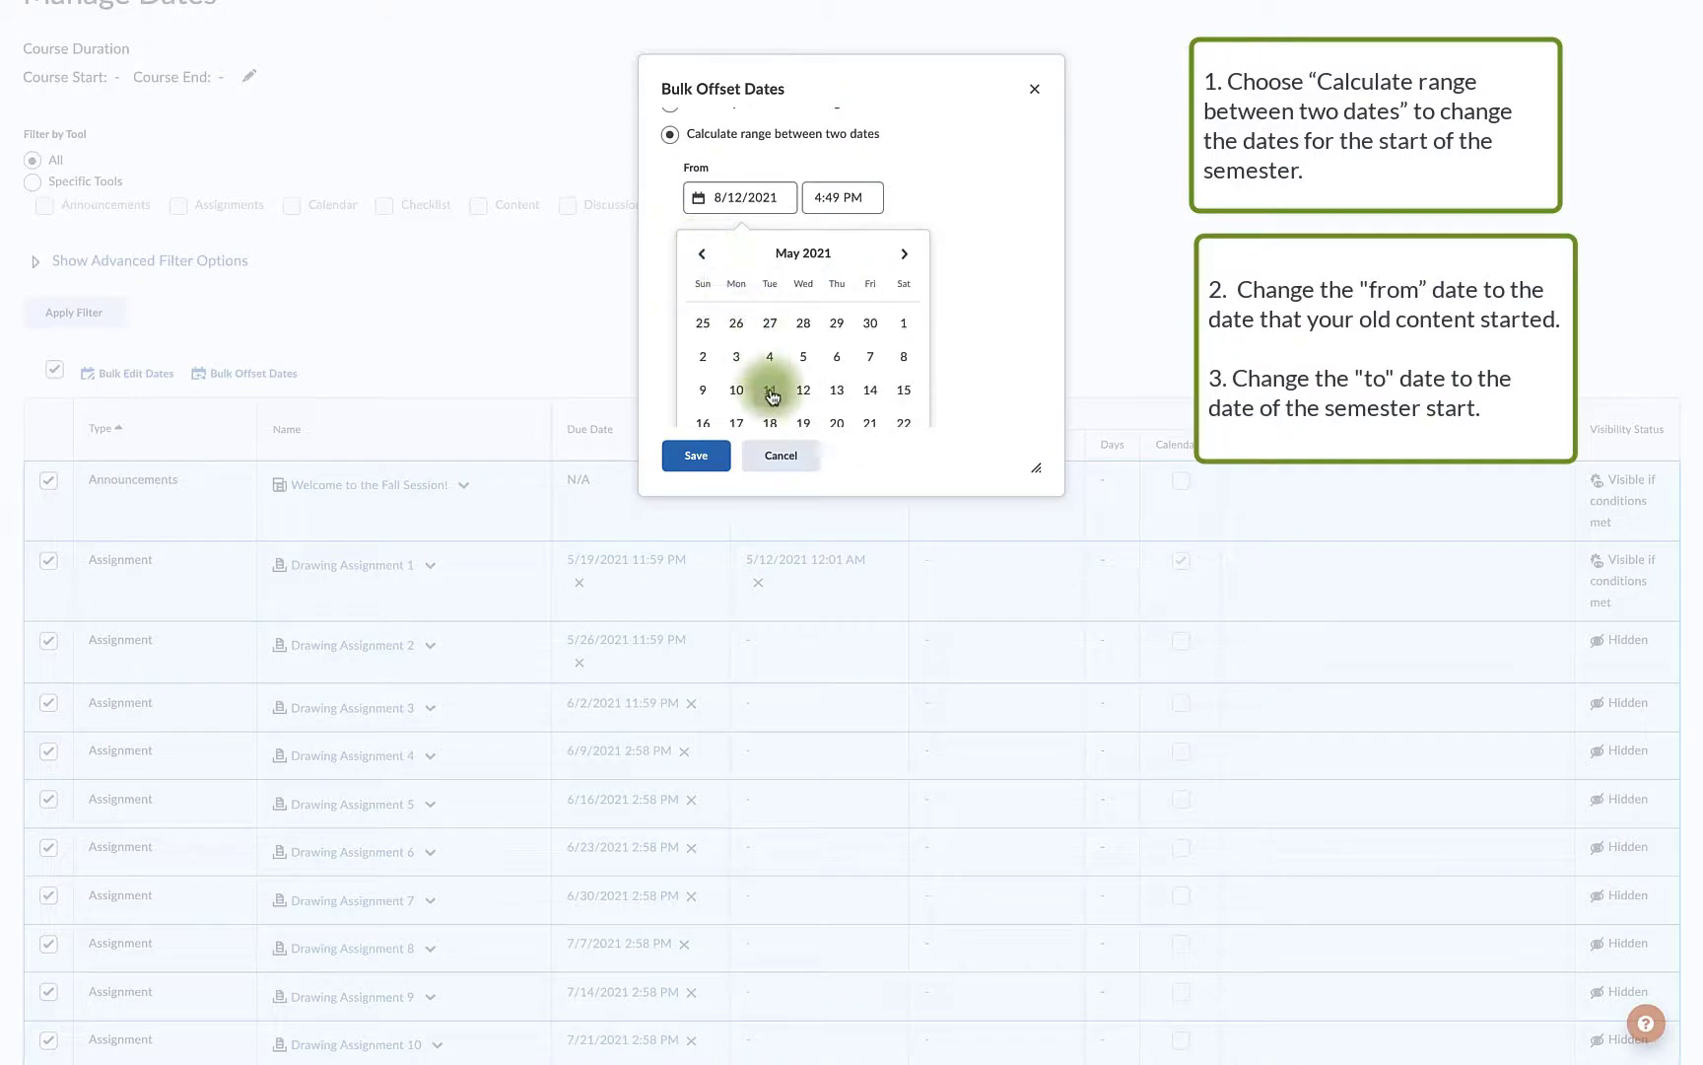
click(770, 388)
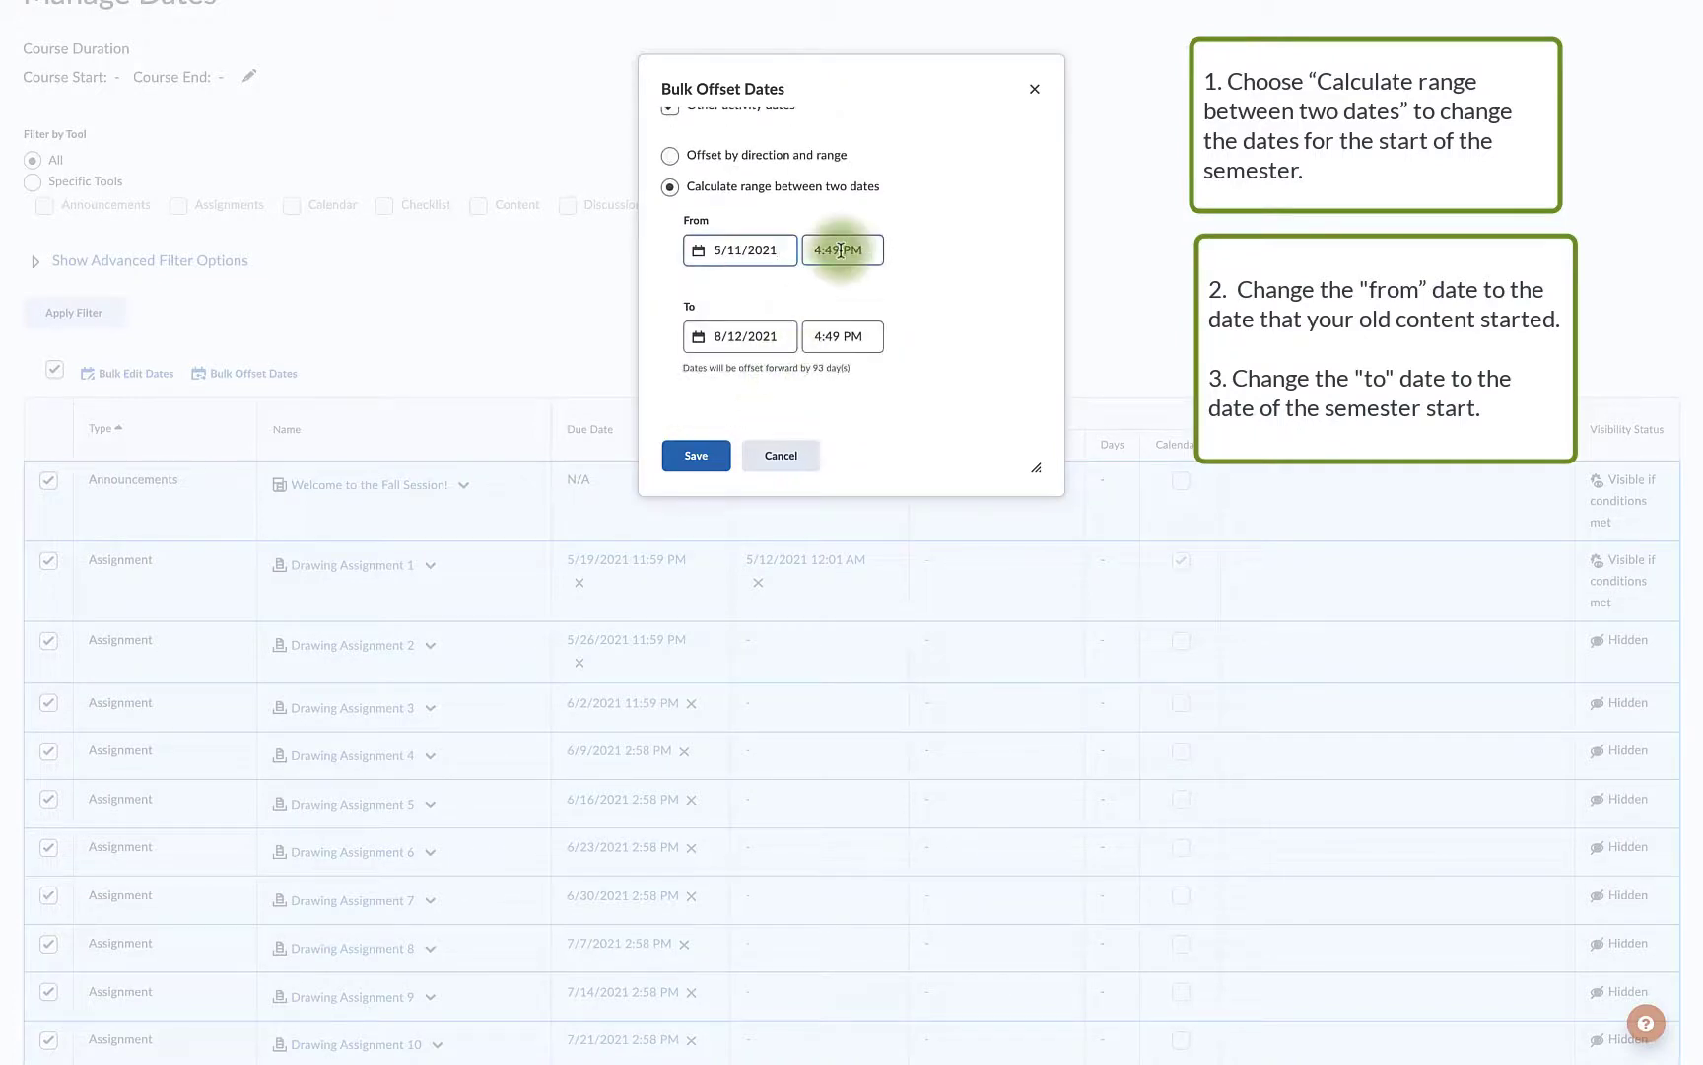
drag(841, 250, 803, 249)
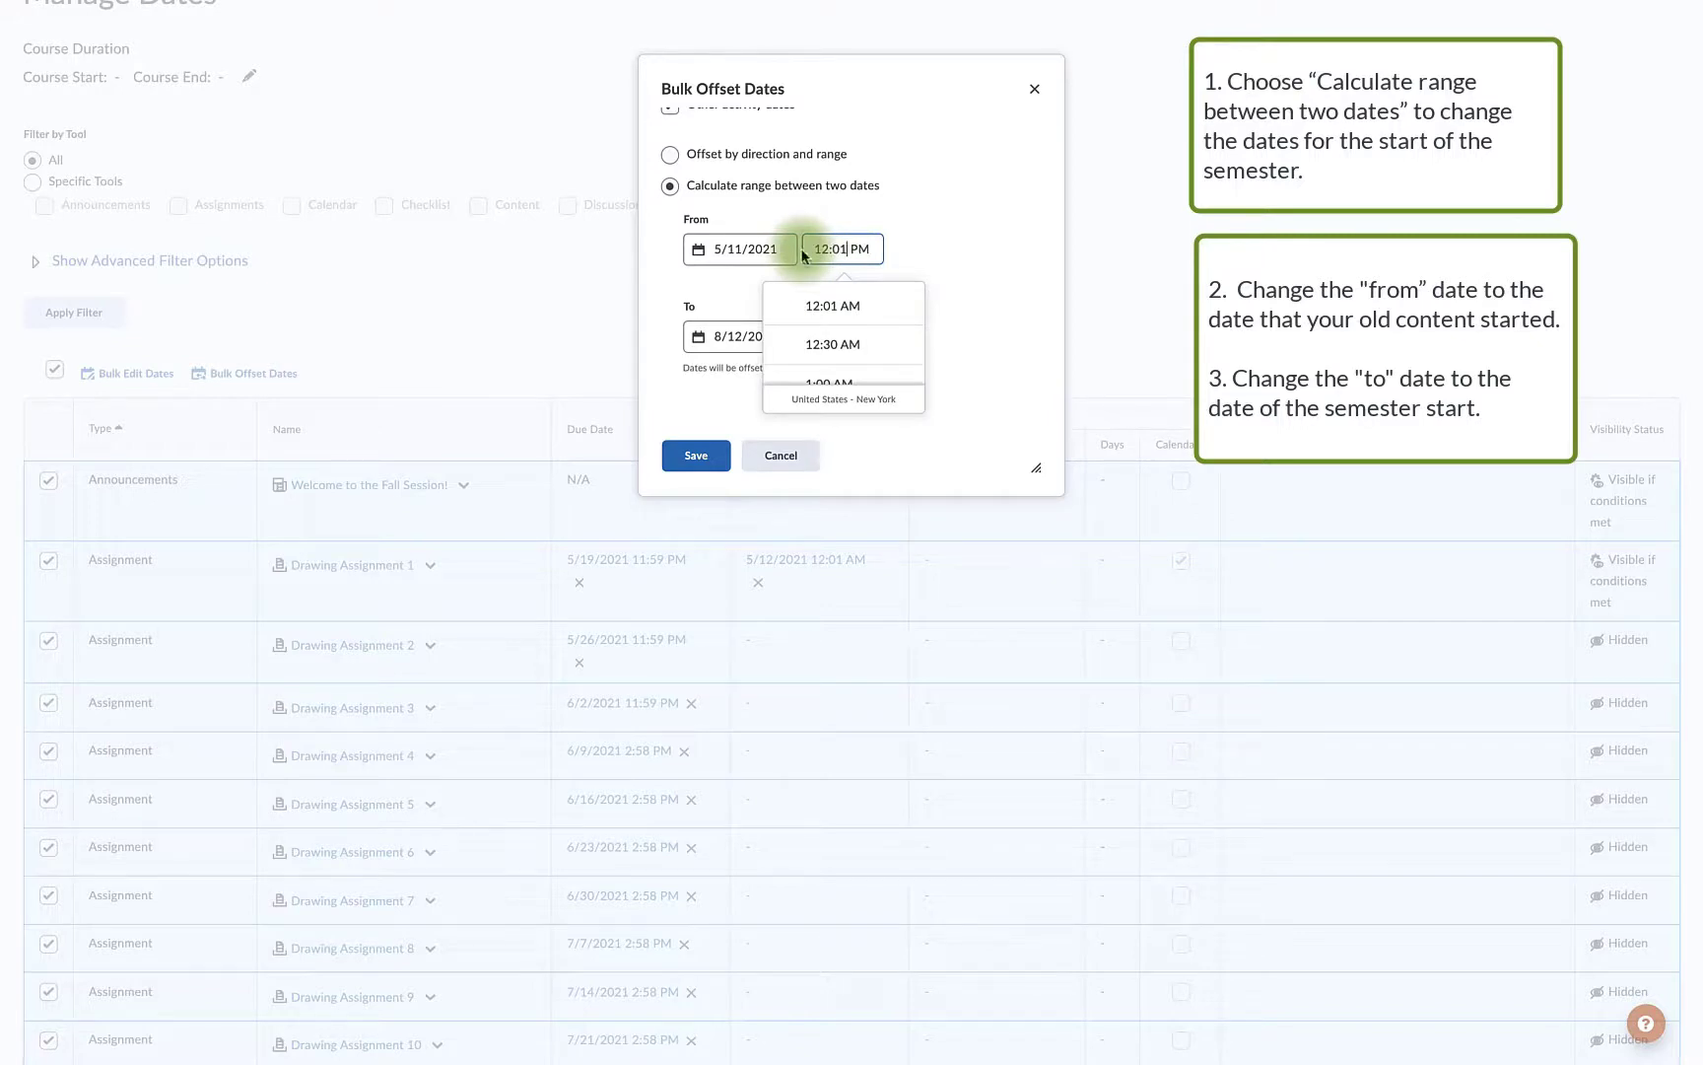
text(12:01)
click(835, 303)
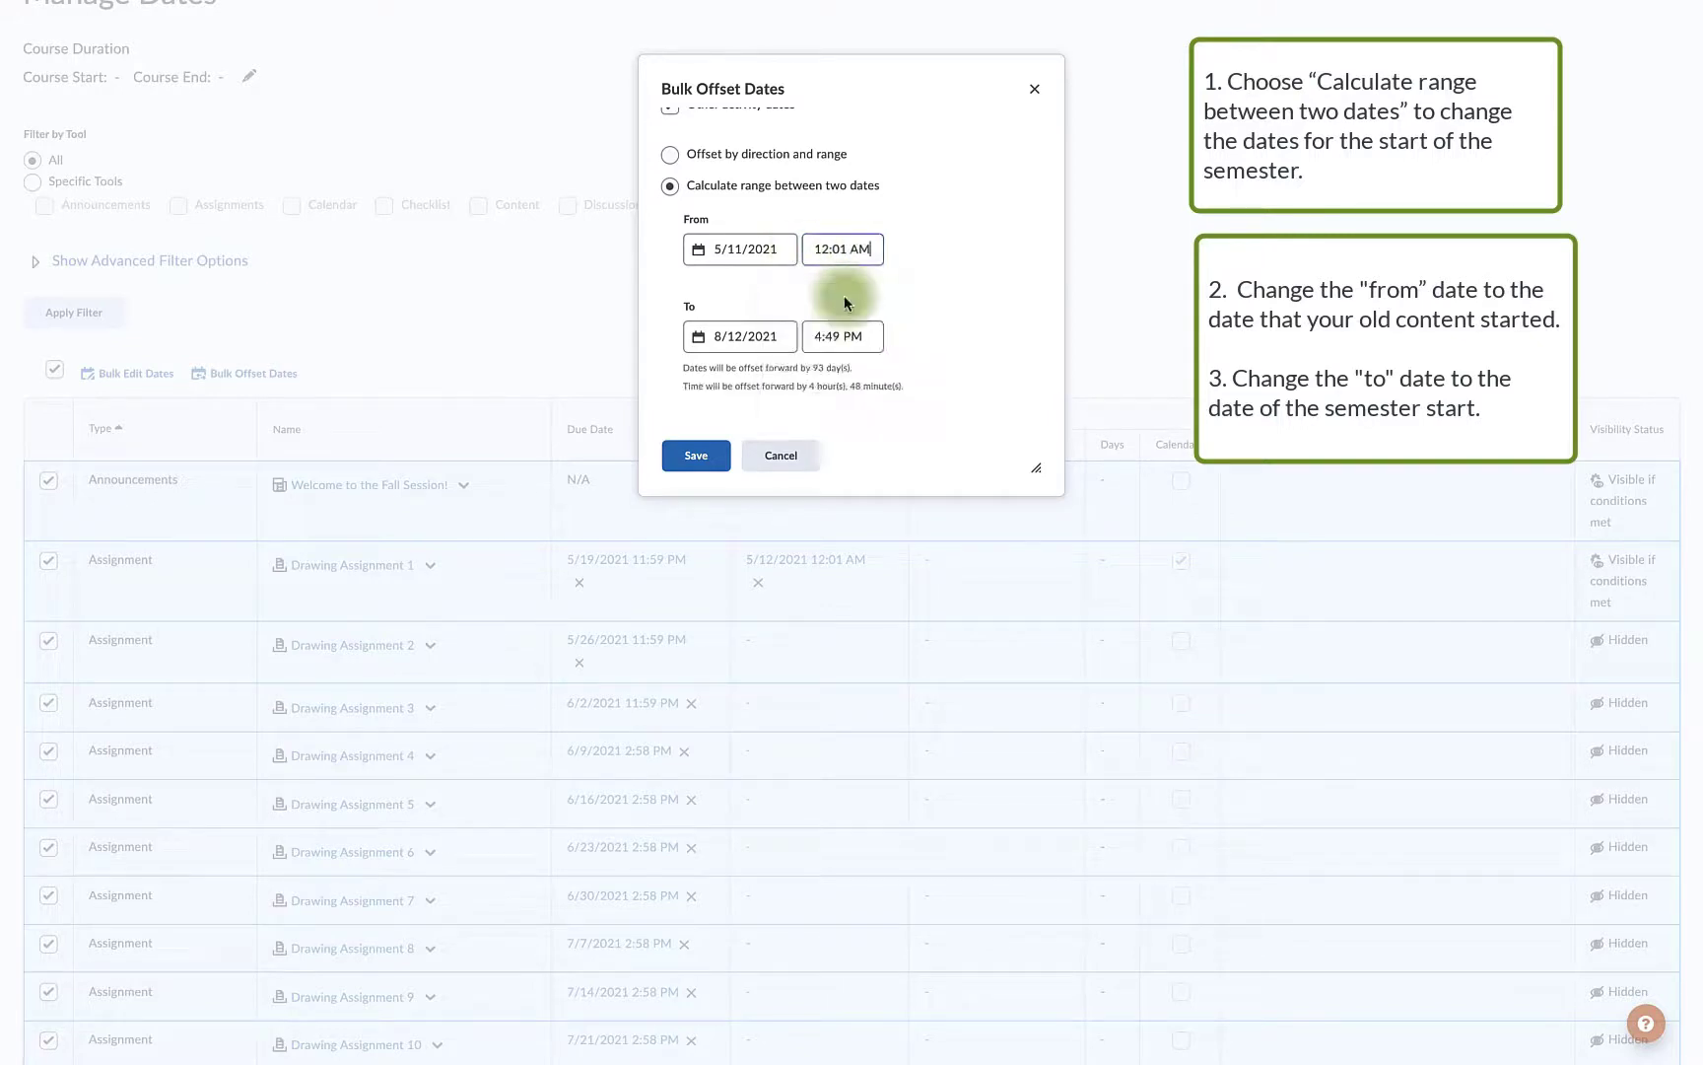
Step: Set the offset's To date to 9/7/2021 at 12:01 AM, save it and check the shifted dates
click(767, 326)
scroll(832, 147, up, 1)
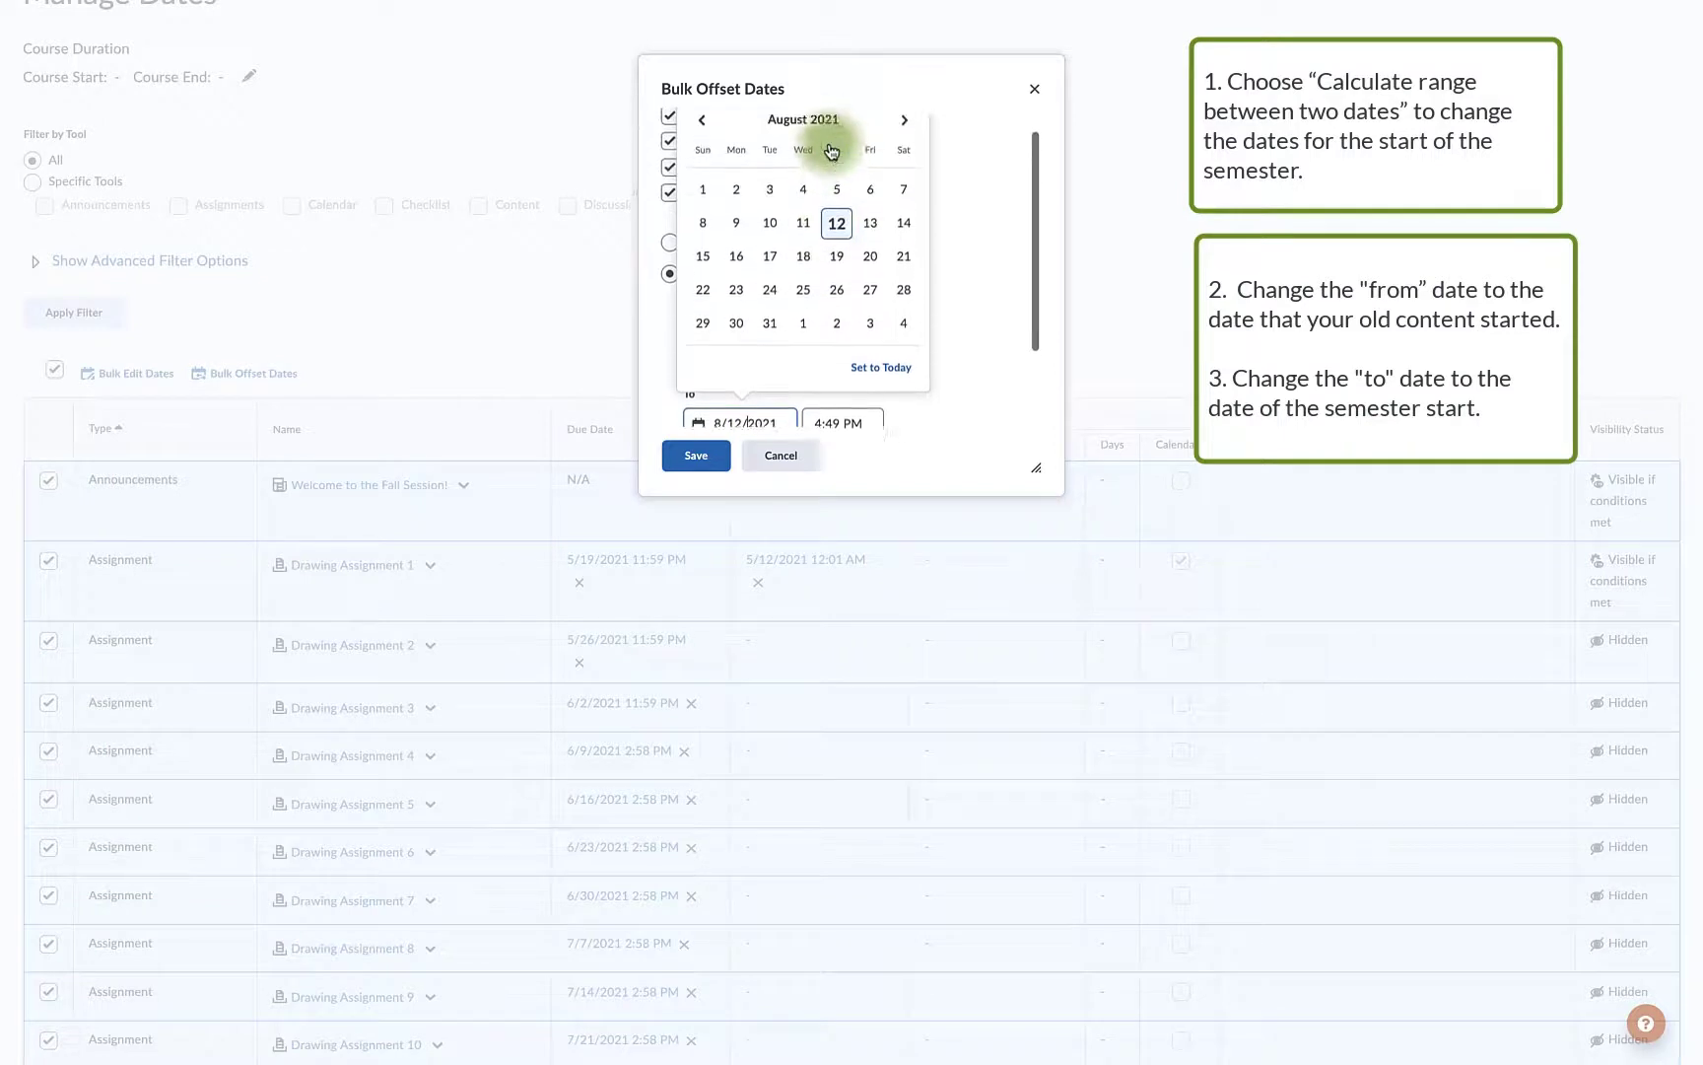
click(904, 132)
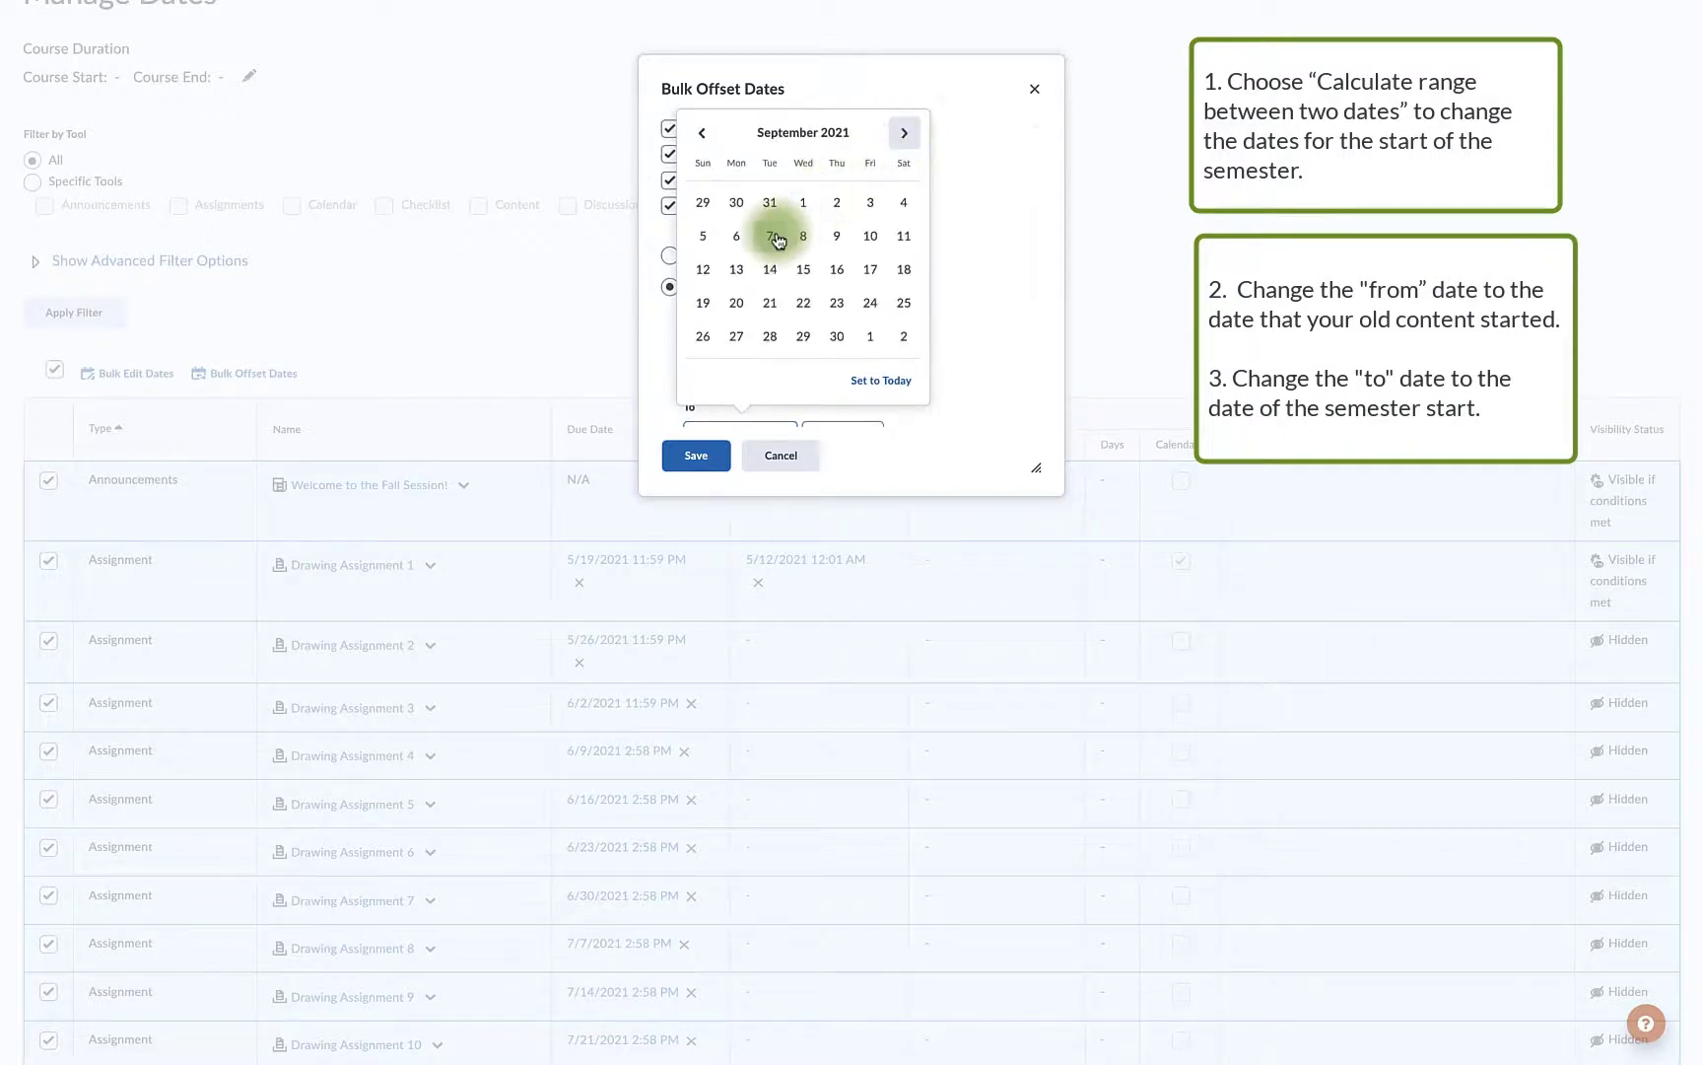
click(773, 237)
scroll(841, 395, down, 2)
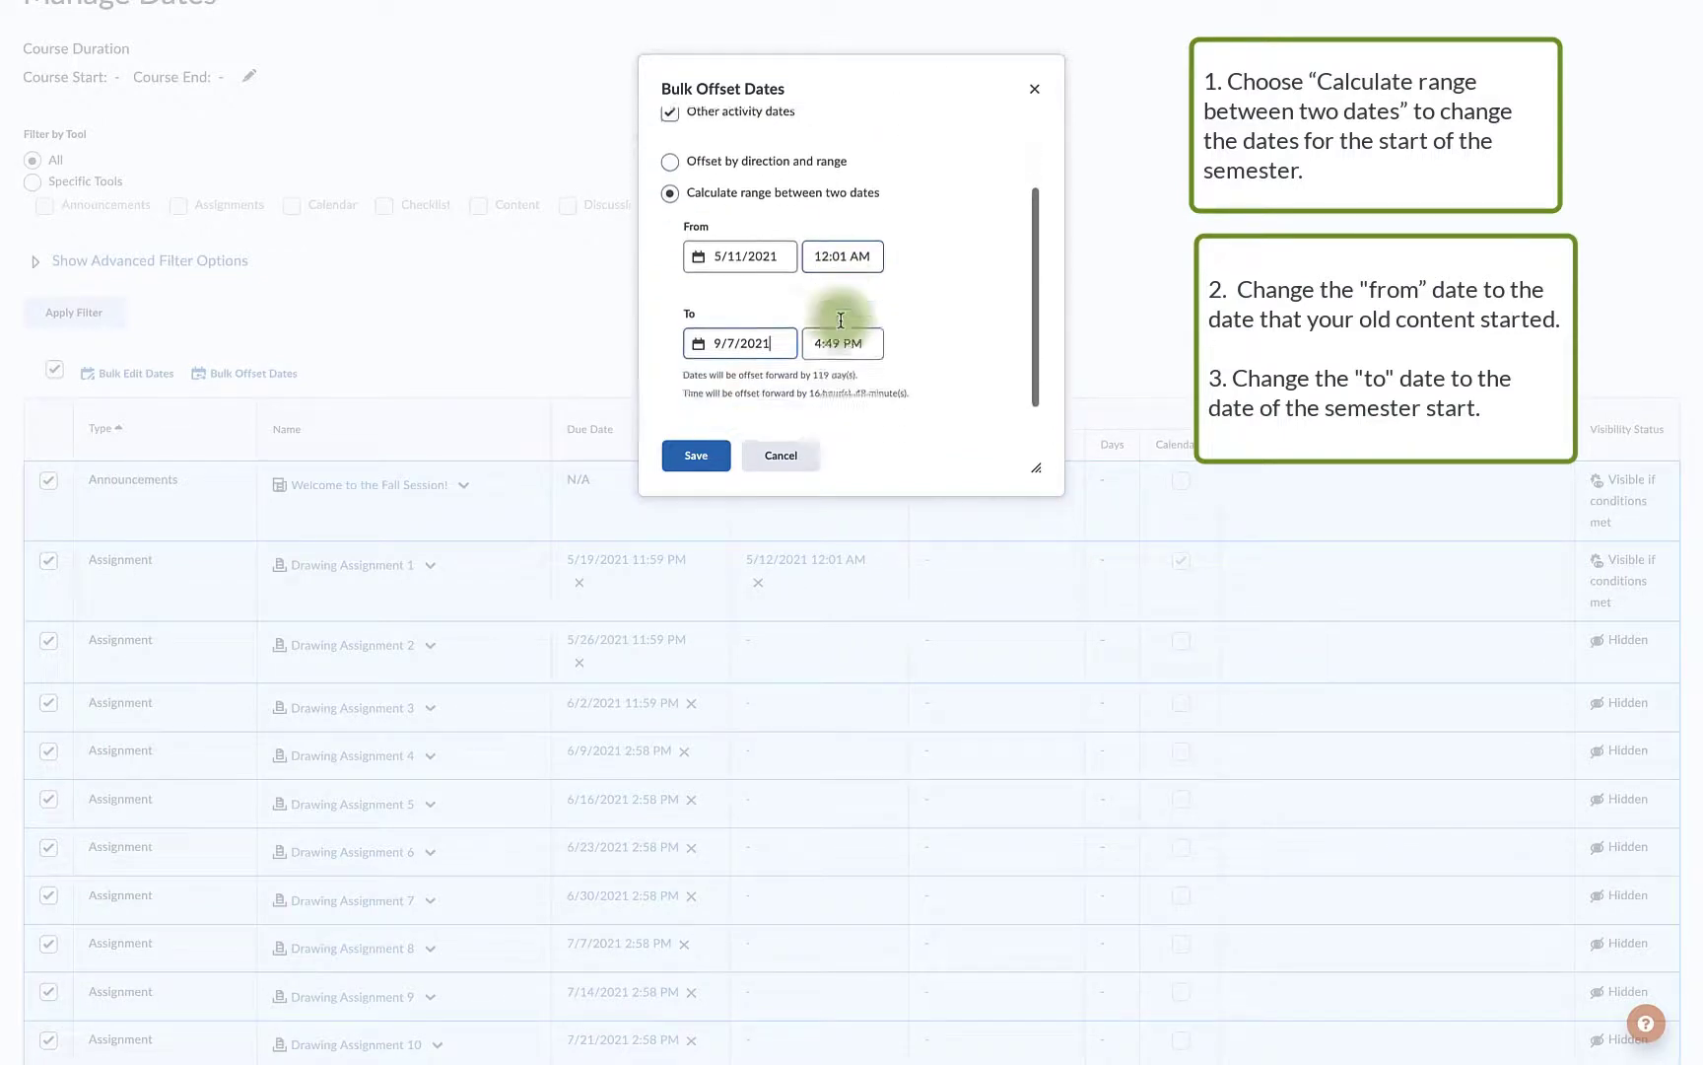
drag(840, 319, 800, 324)
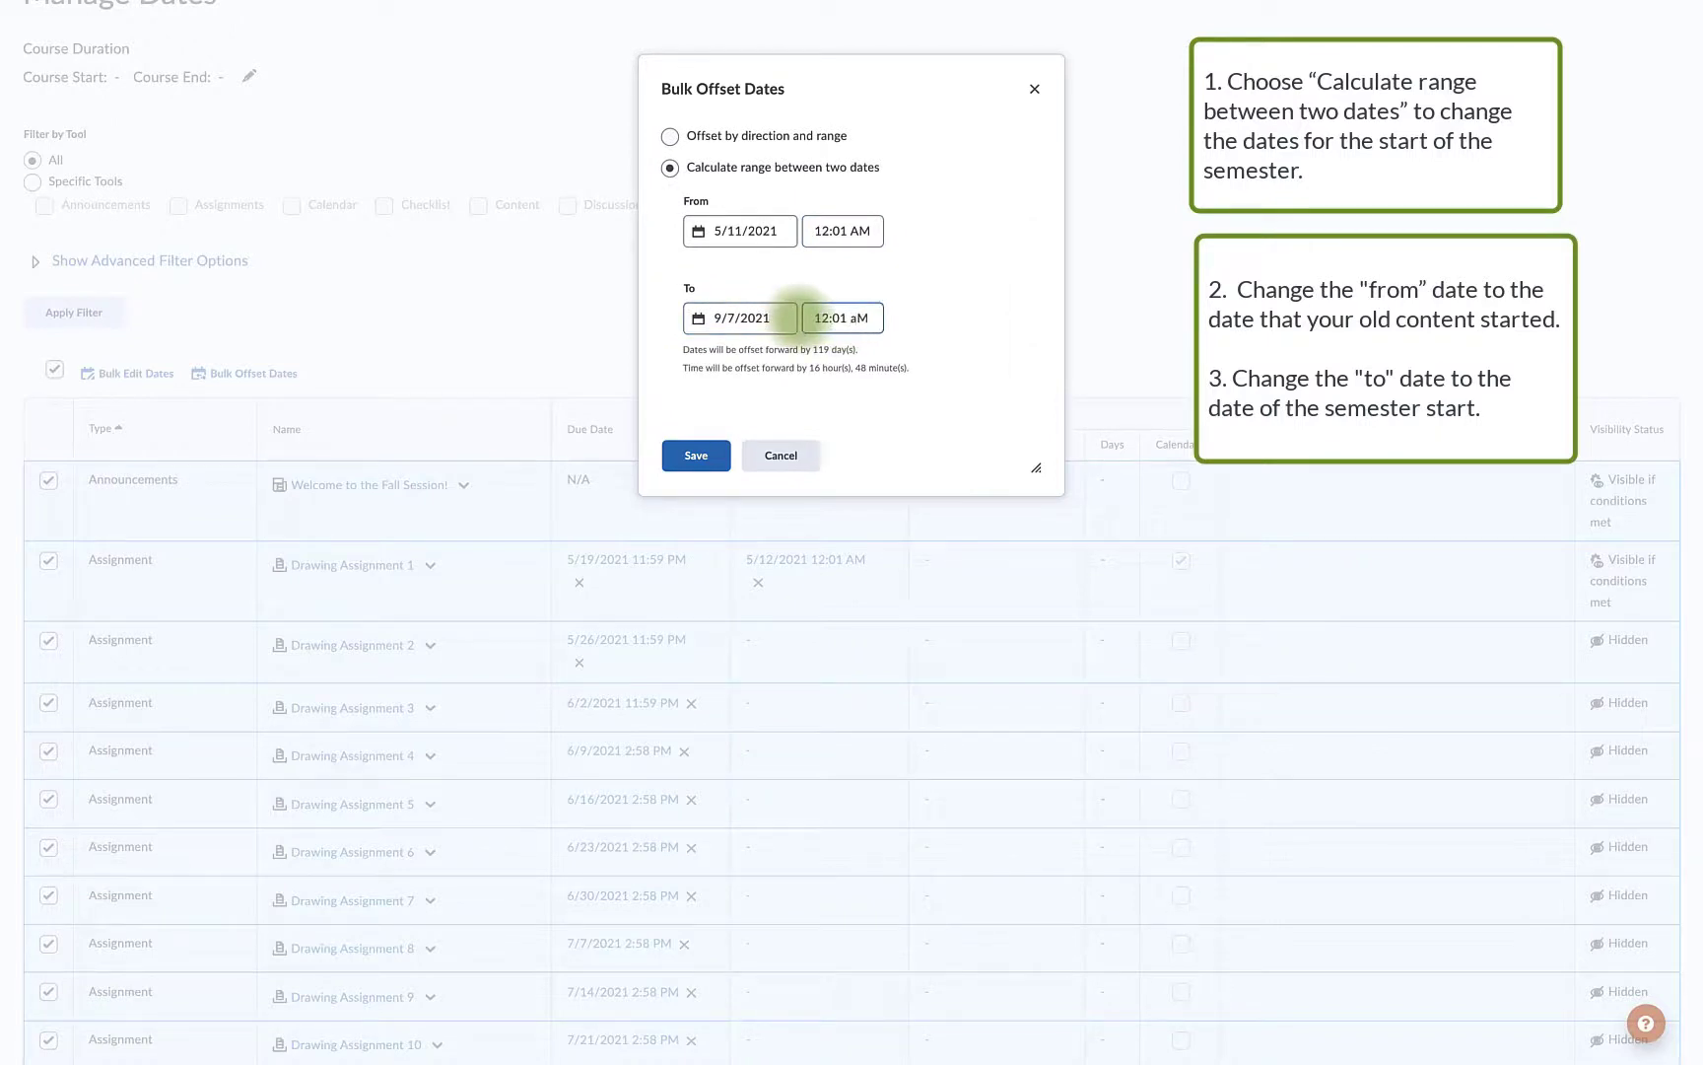
click(698, 460)
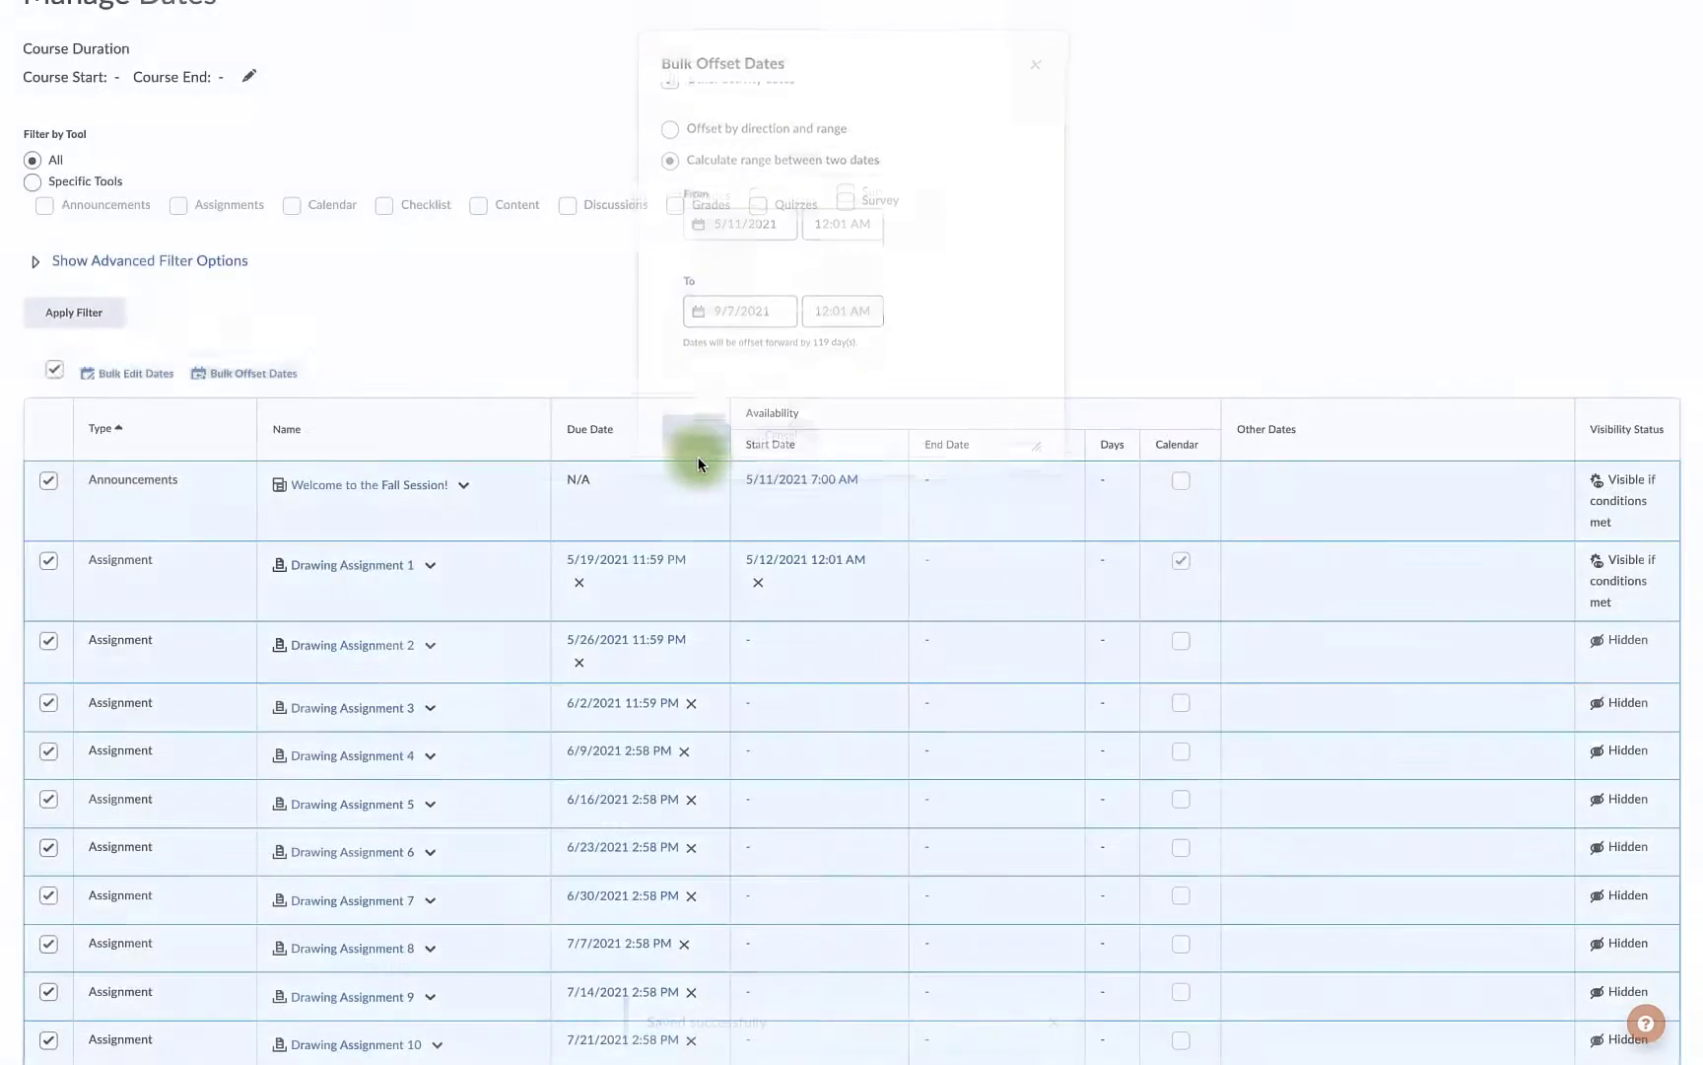
scroll(687, 354, down, 3)
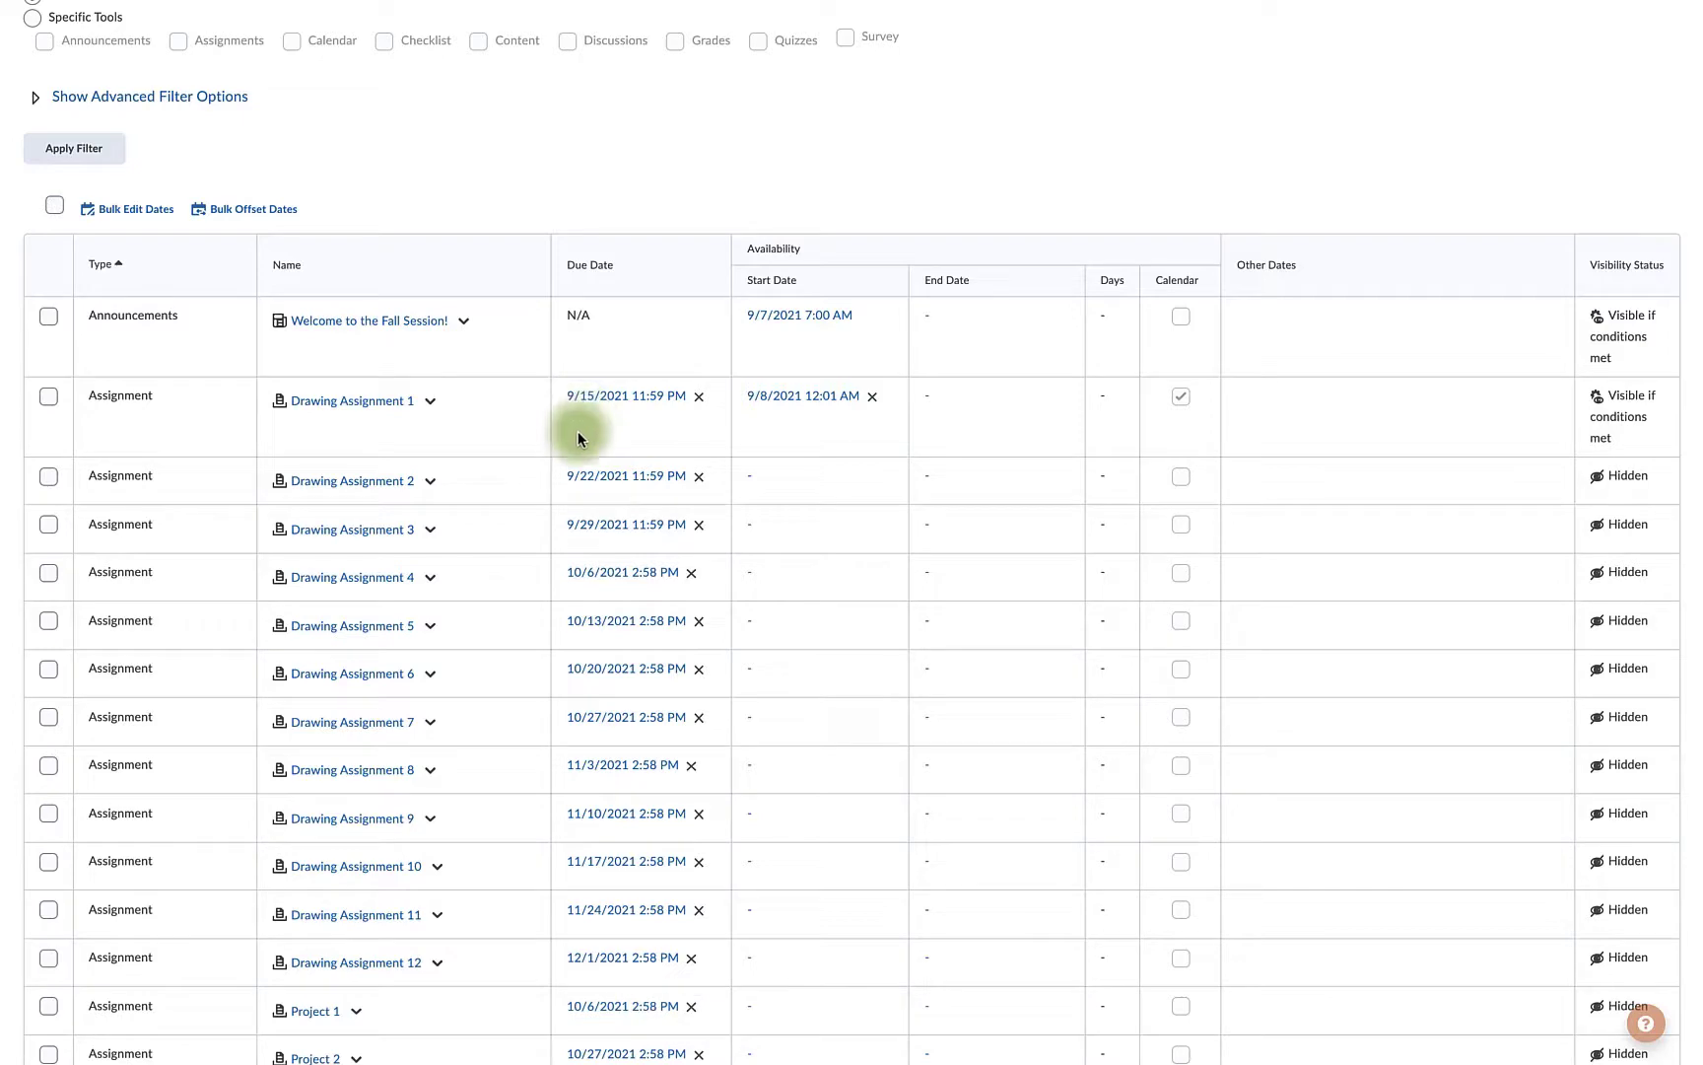
scroll(562, 547, up, 6)
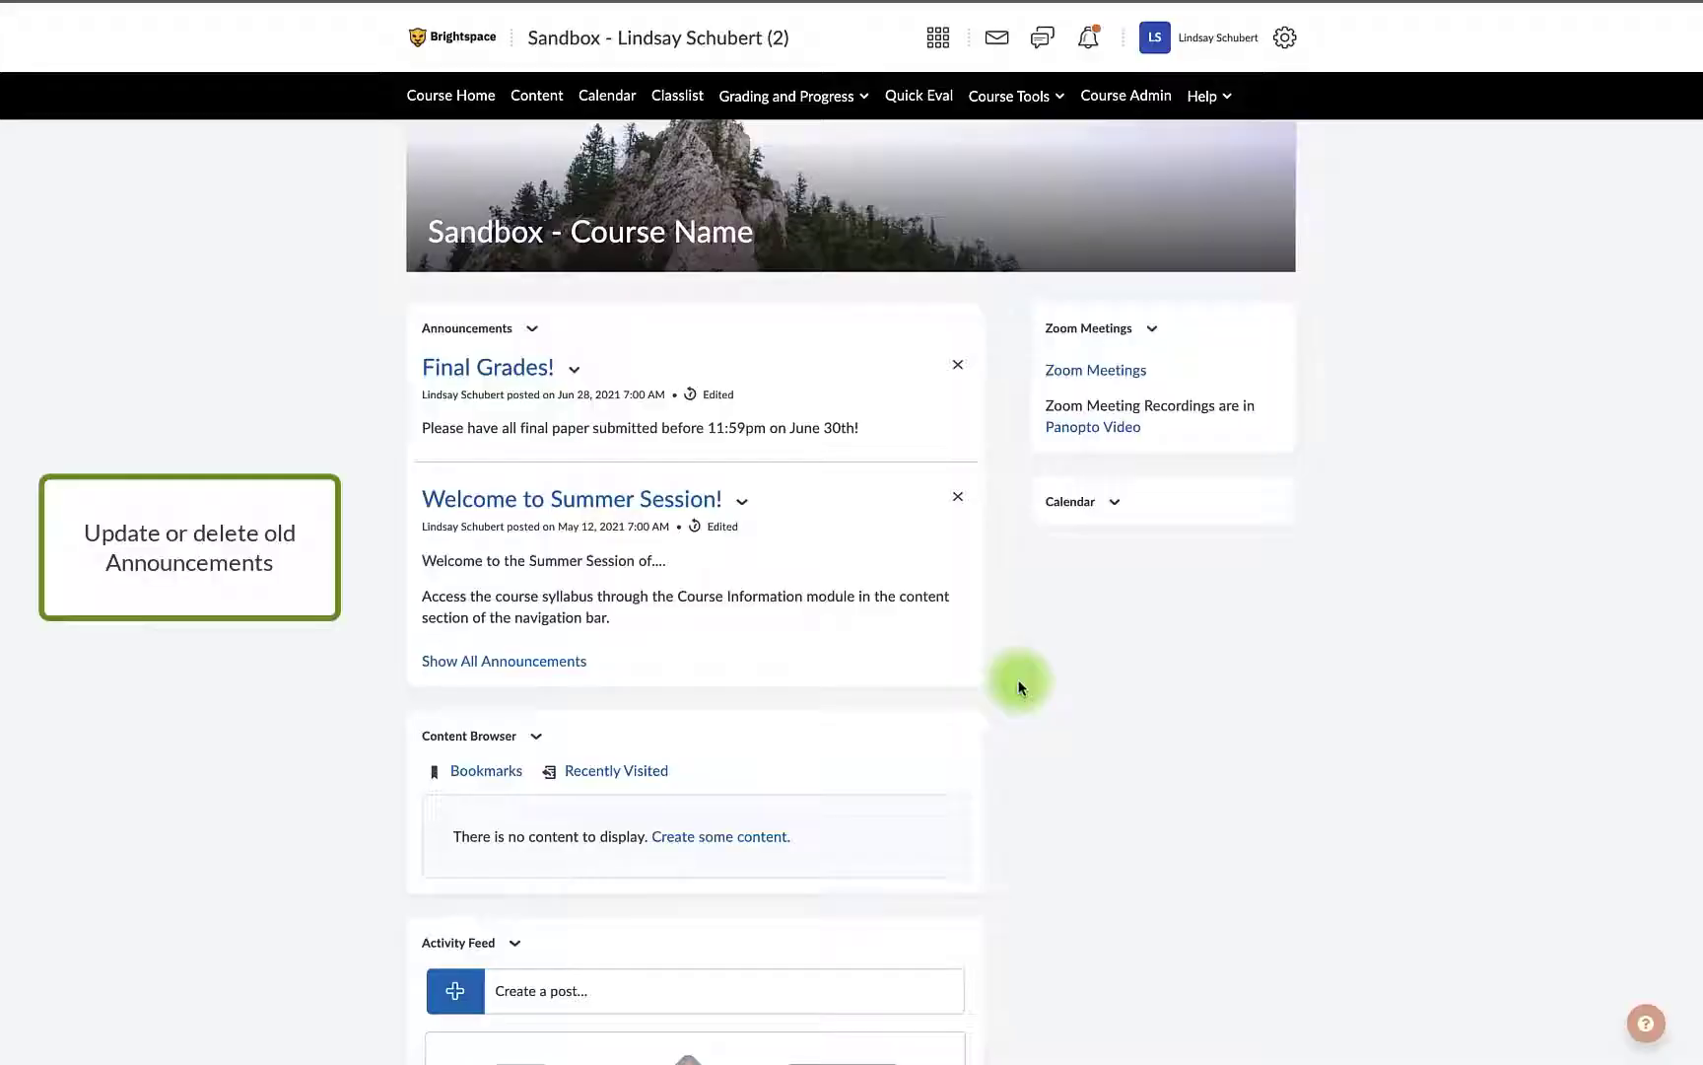
Step: Edit the Welcome to Summer Session! announcement, changing its headline to "Welcome to the Fall Session!" and "Summer" to "Fall" in its content
click(742, 501)
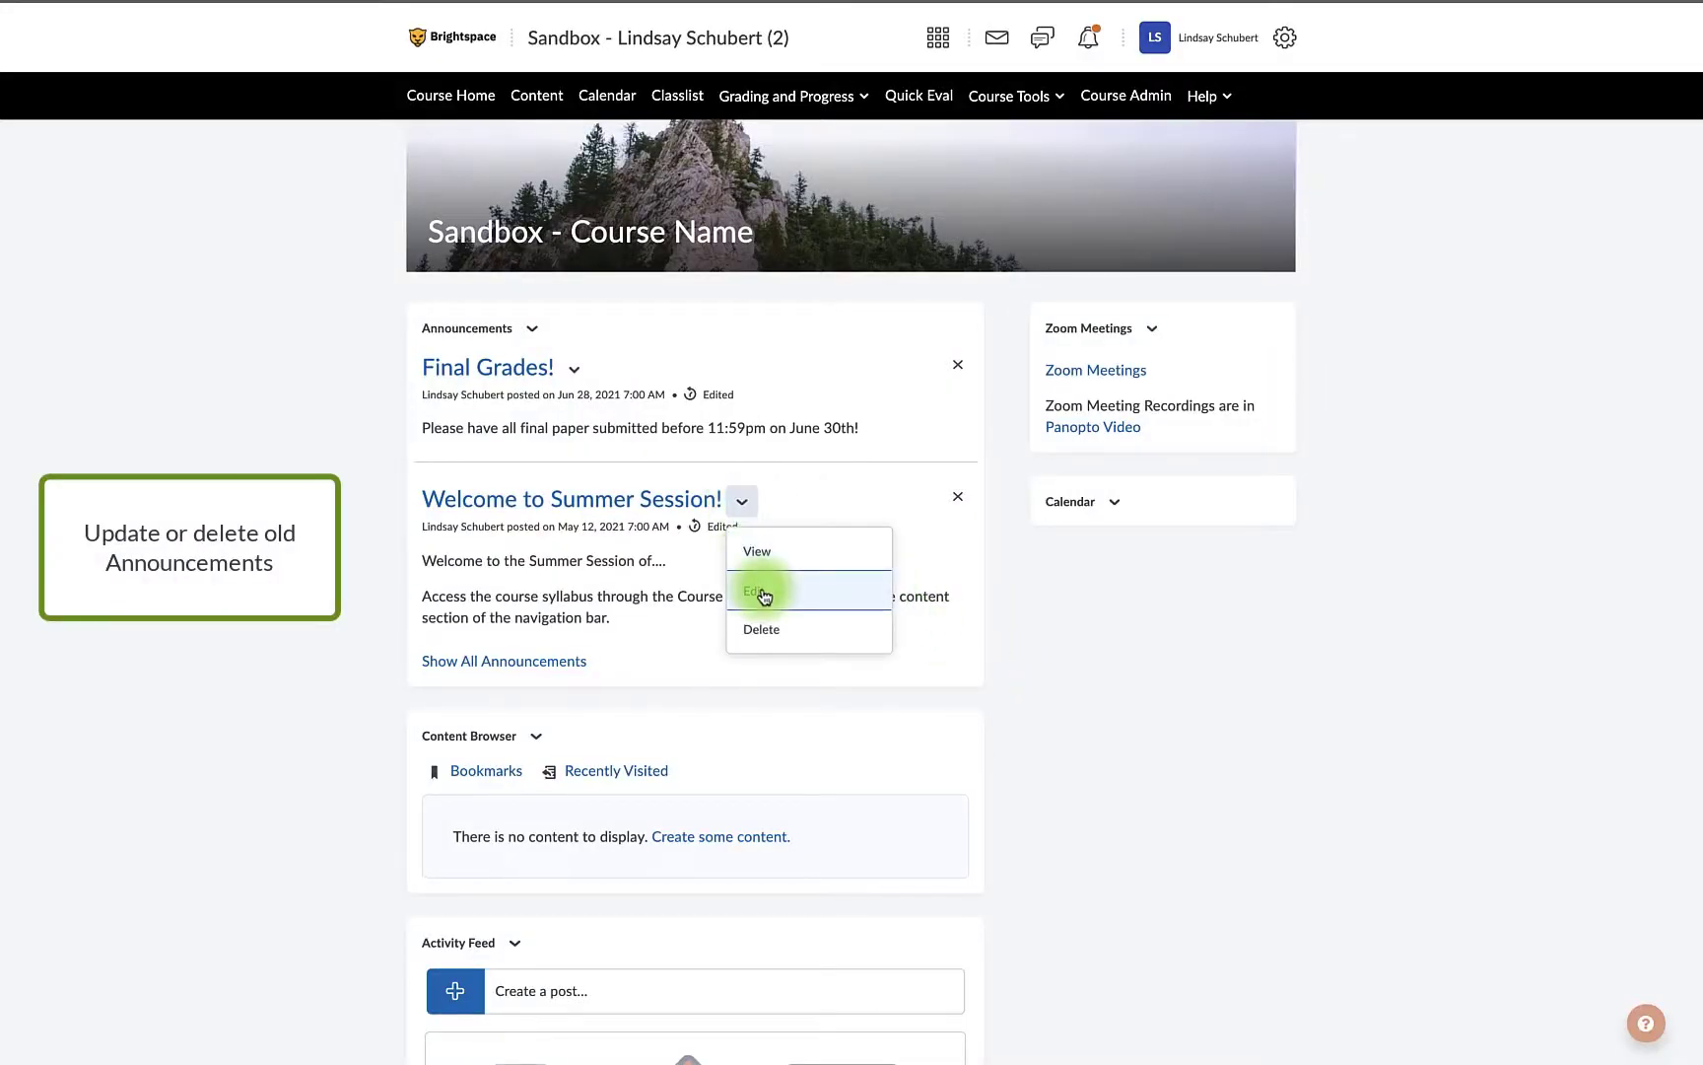
click(759, 591)
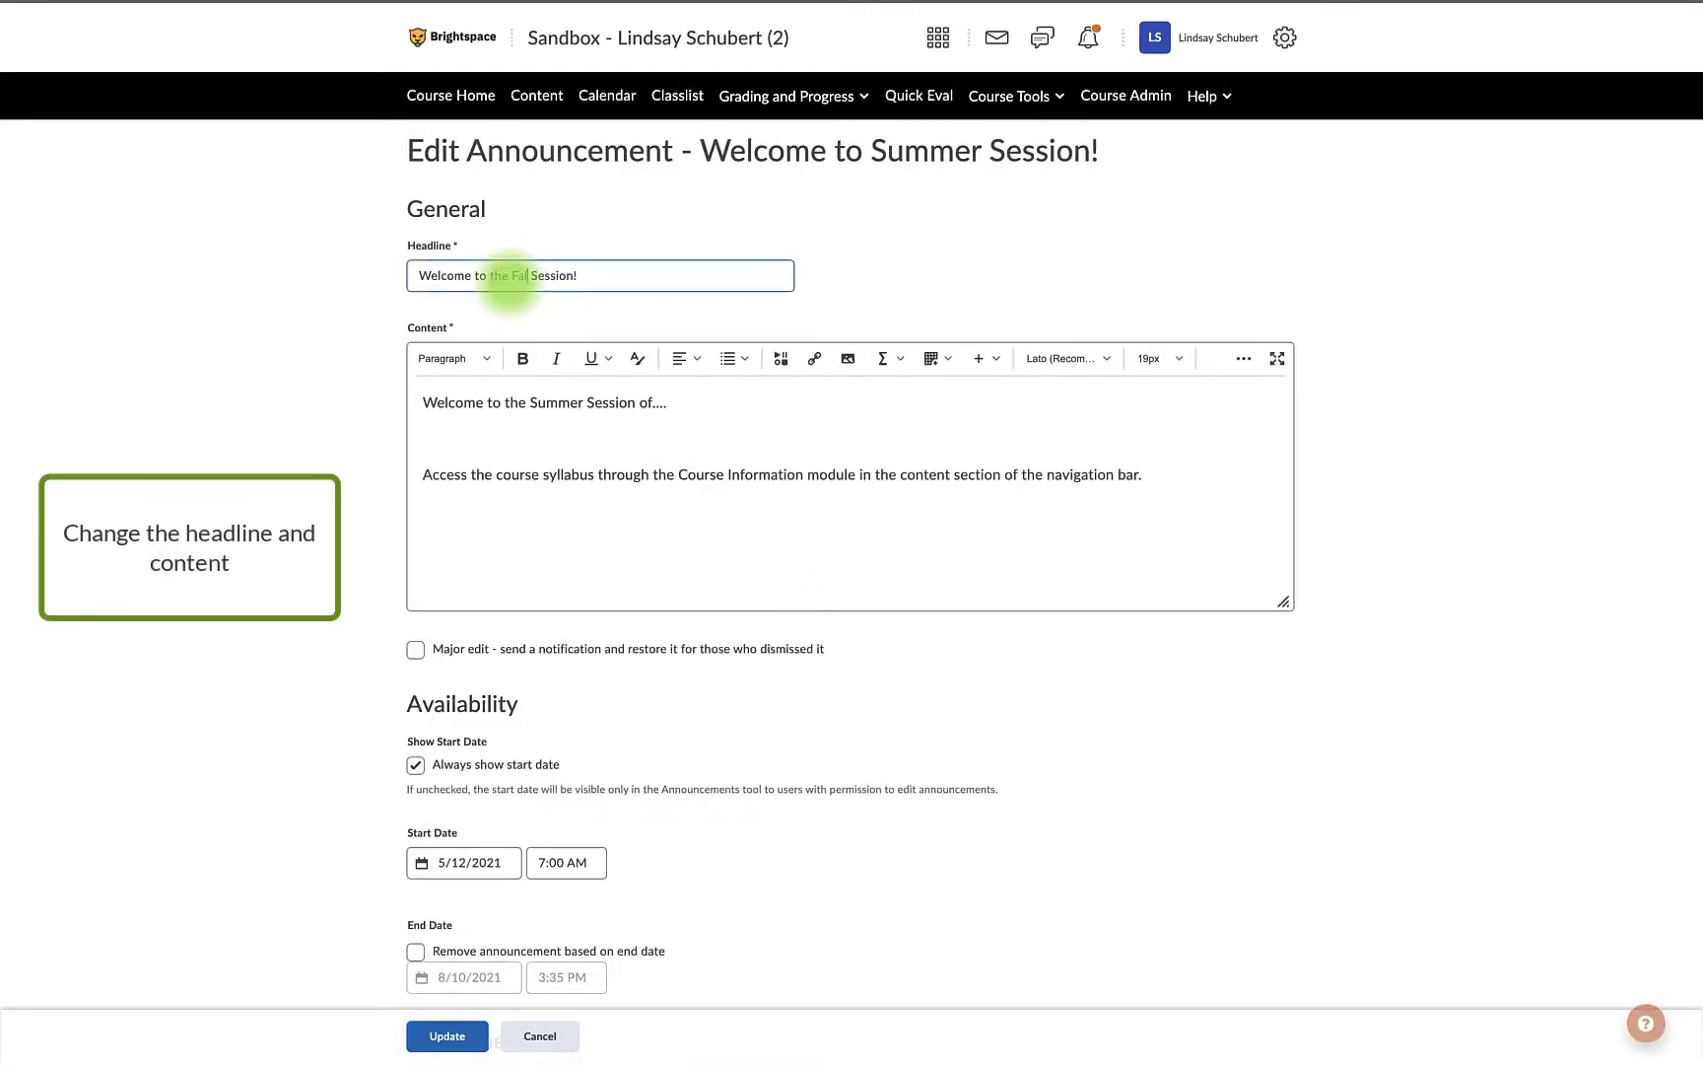
double_click(557, 403)
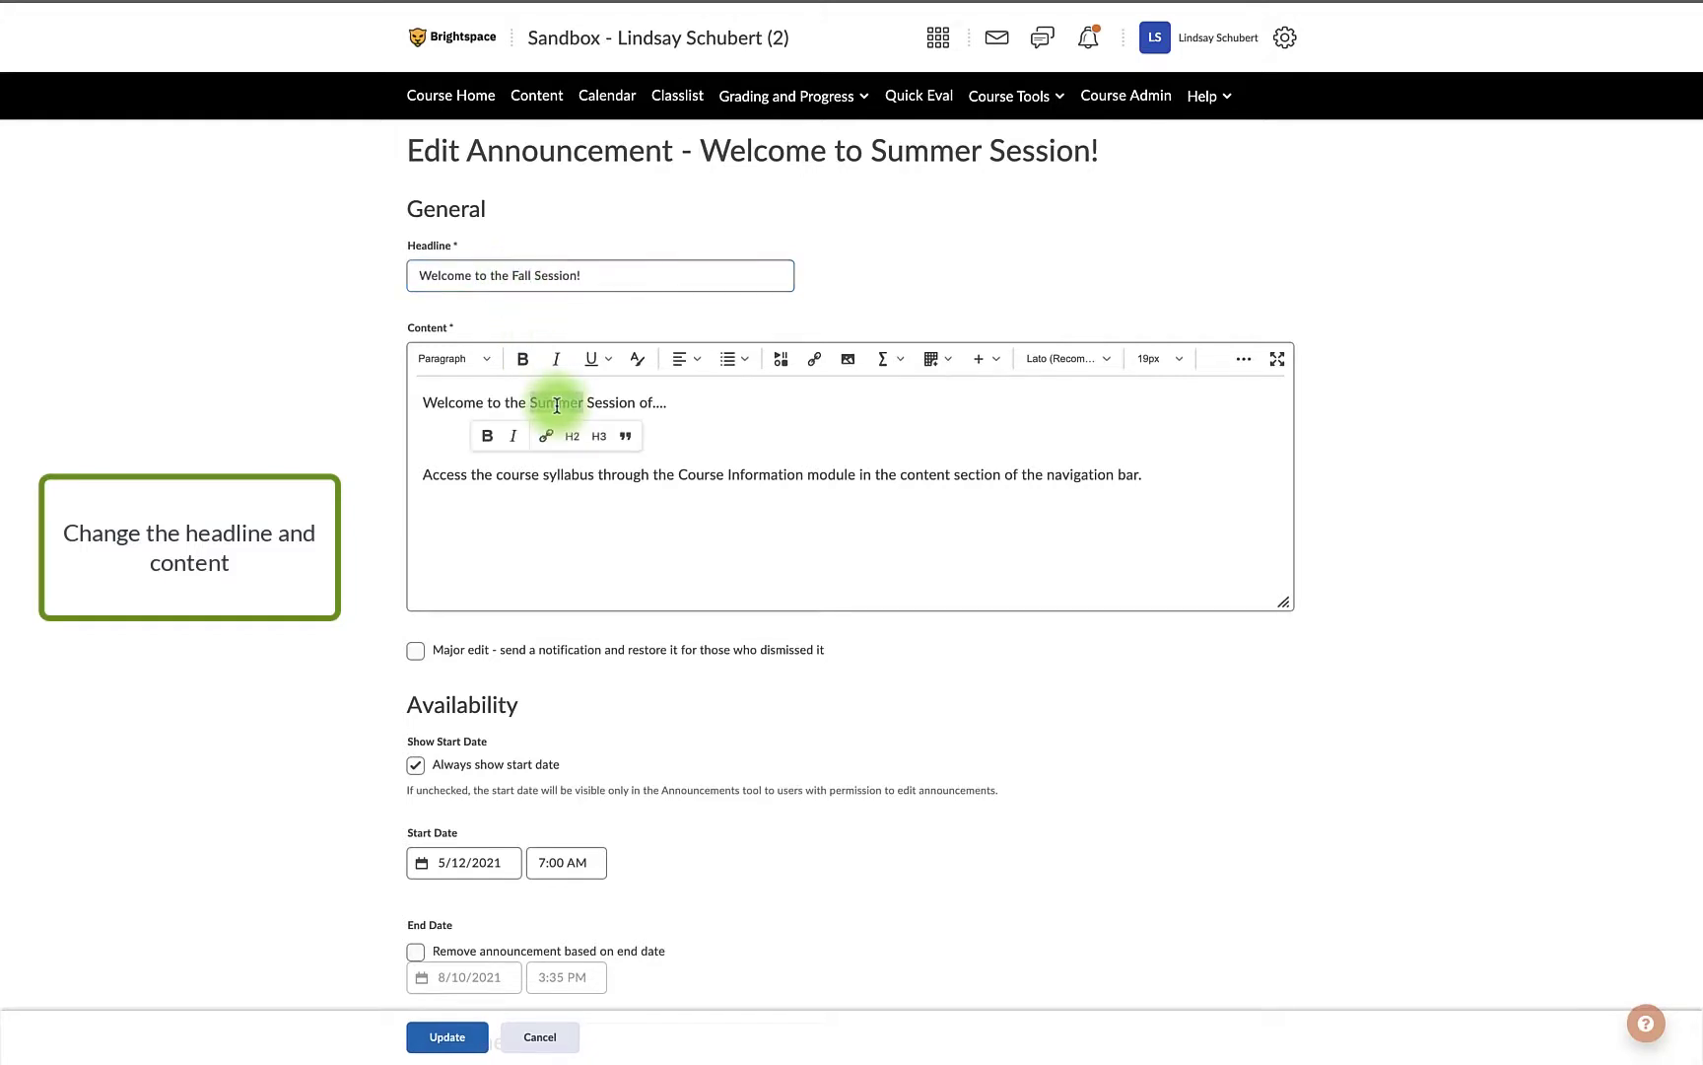
text(Fall)
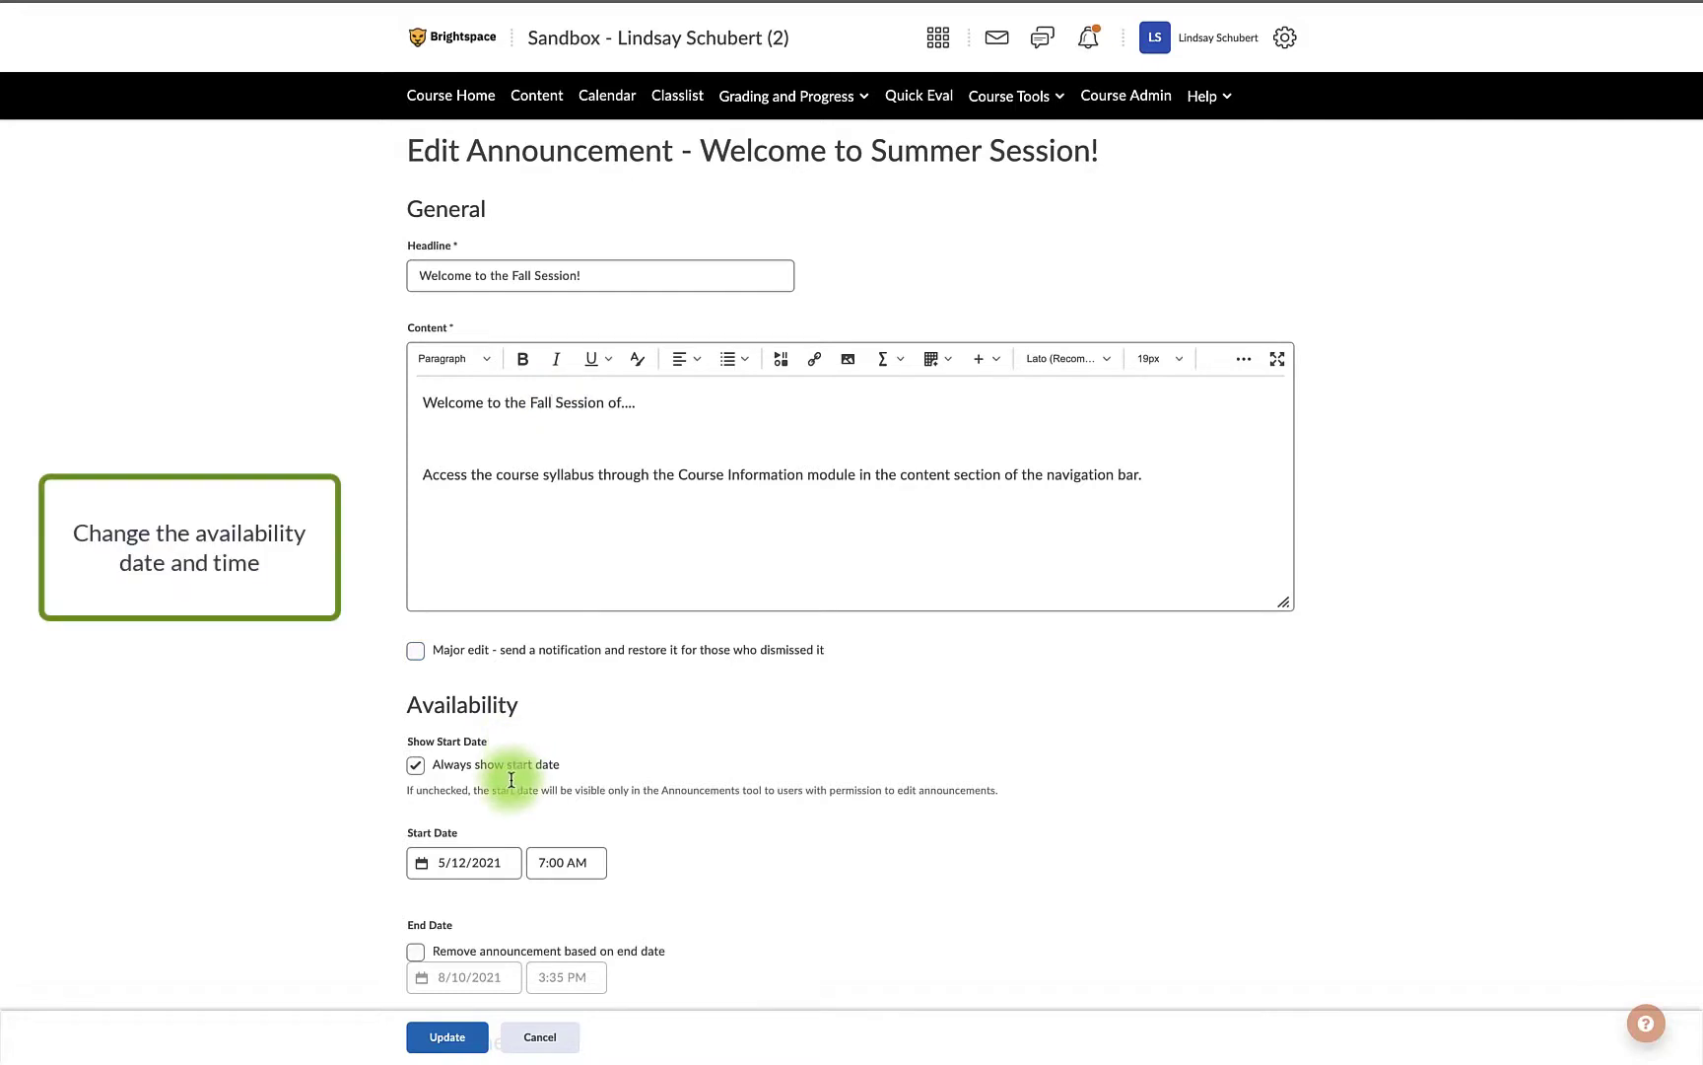
Step: Set the welcome announcement's start date to 9/7/2021 and save the update
scroll(510, 776, down, 1)
click(503, 733)
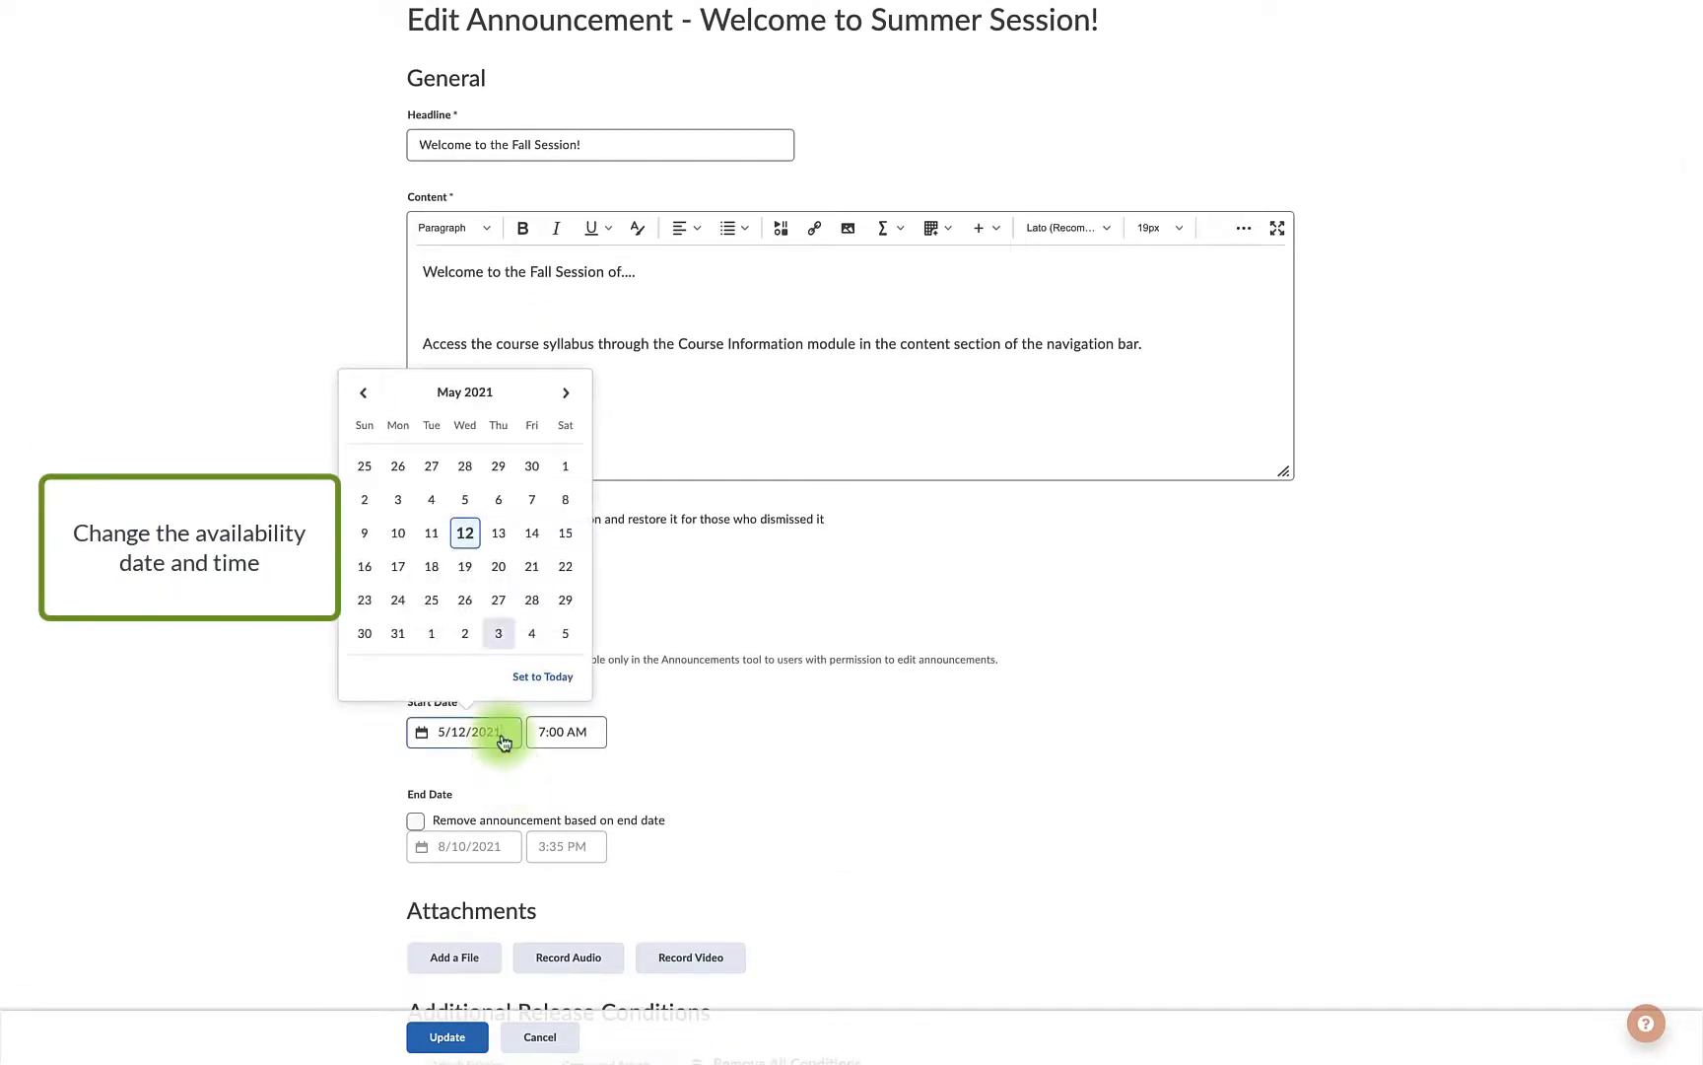
click(566, 394)
click(566, 429)
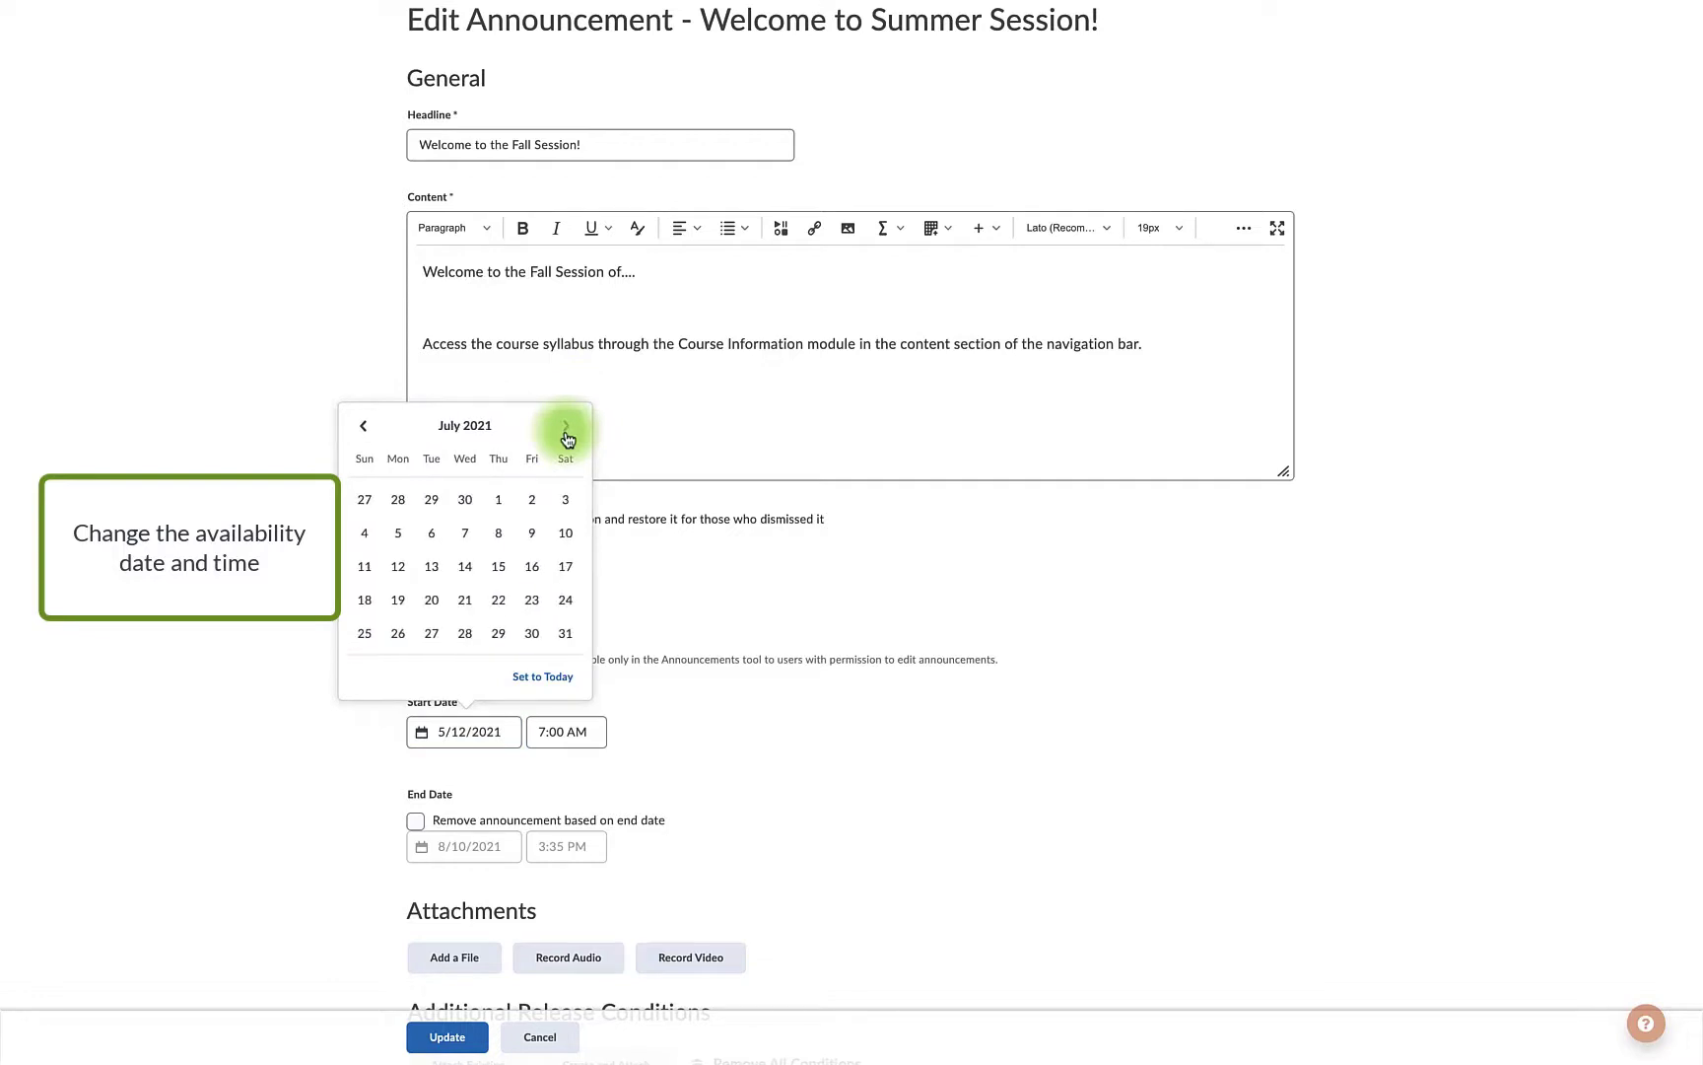
click(567, 430)
click(566, 430)
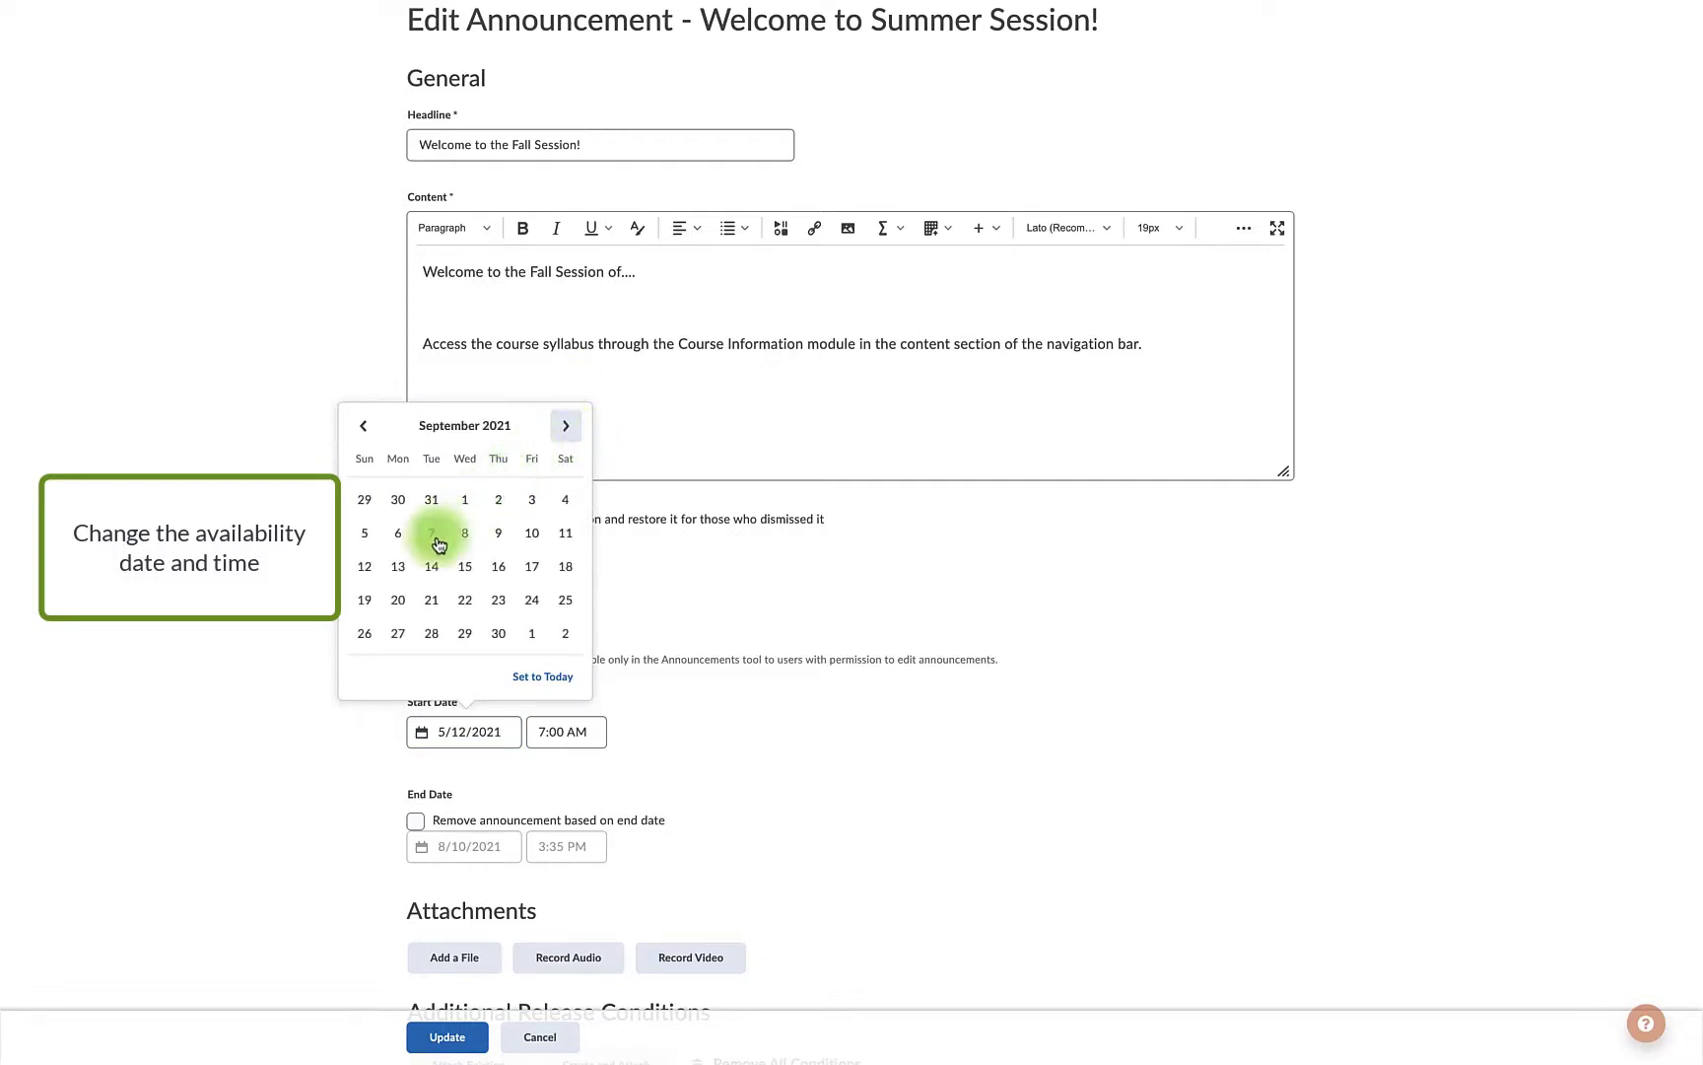
click(434, 537)
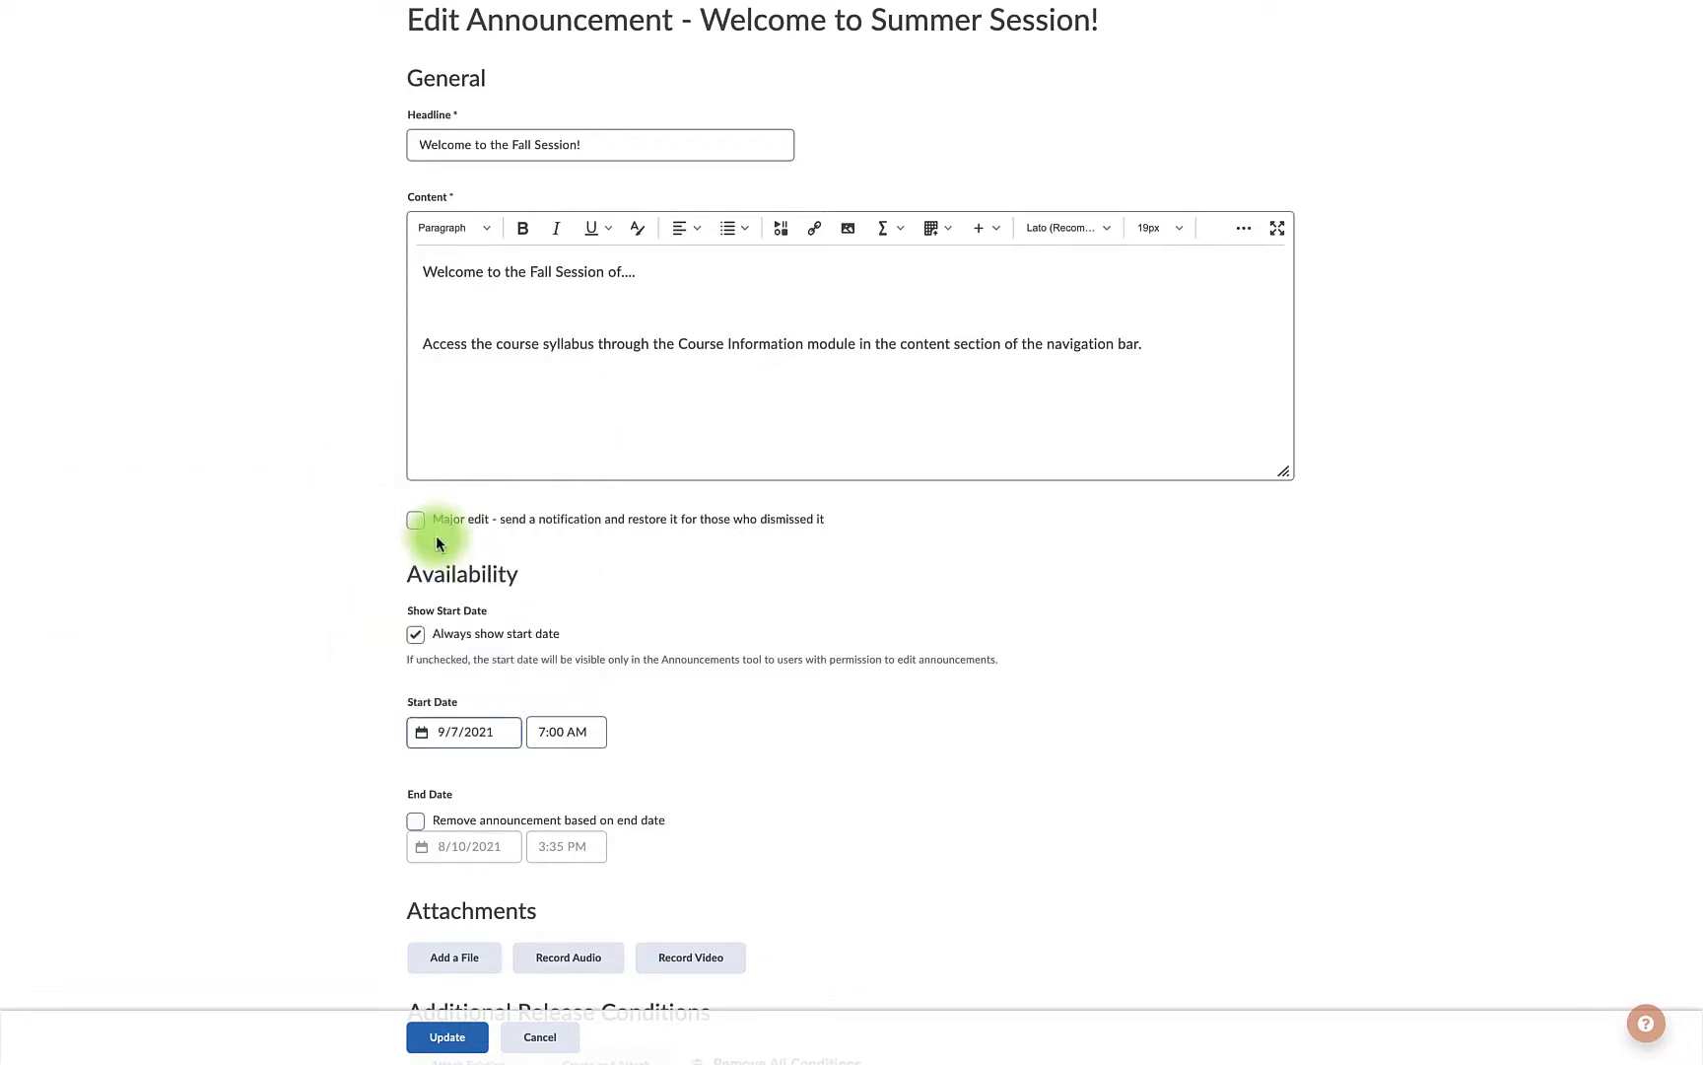
click(447, 1040)
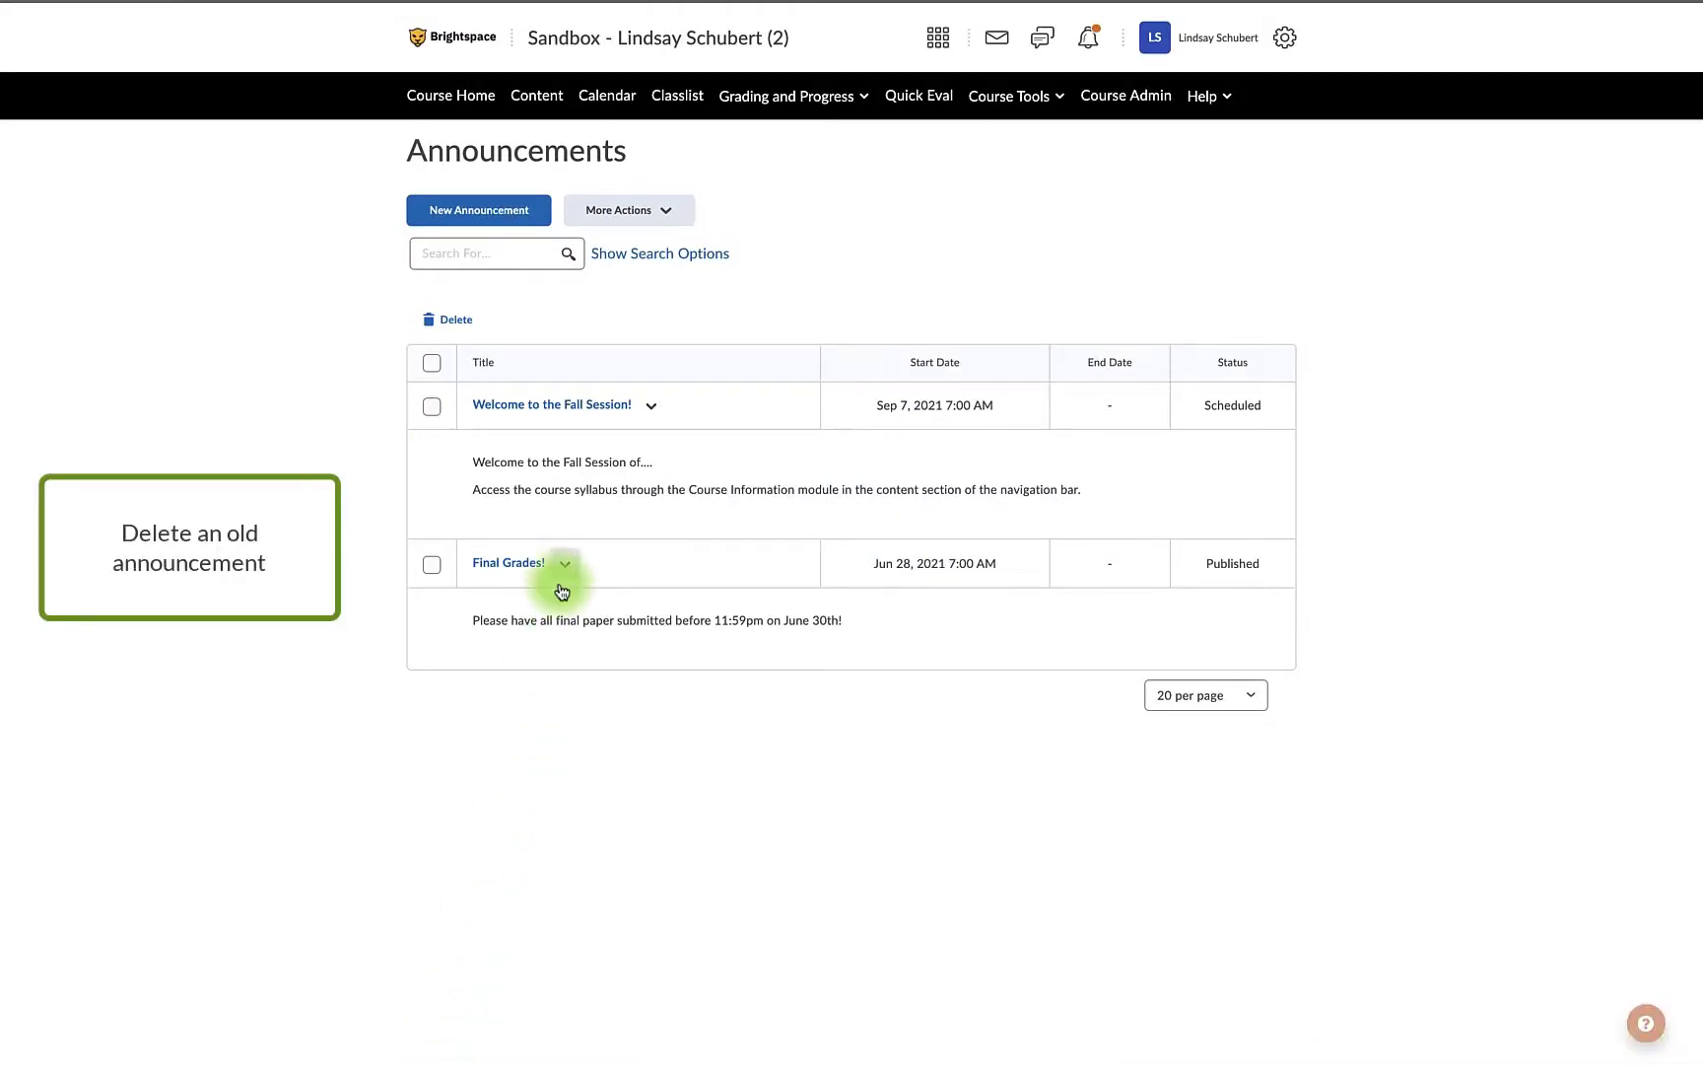
Step: Delete the old Final Grades! announcement
click(431, 565)
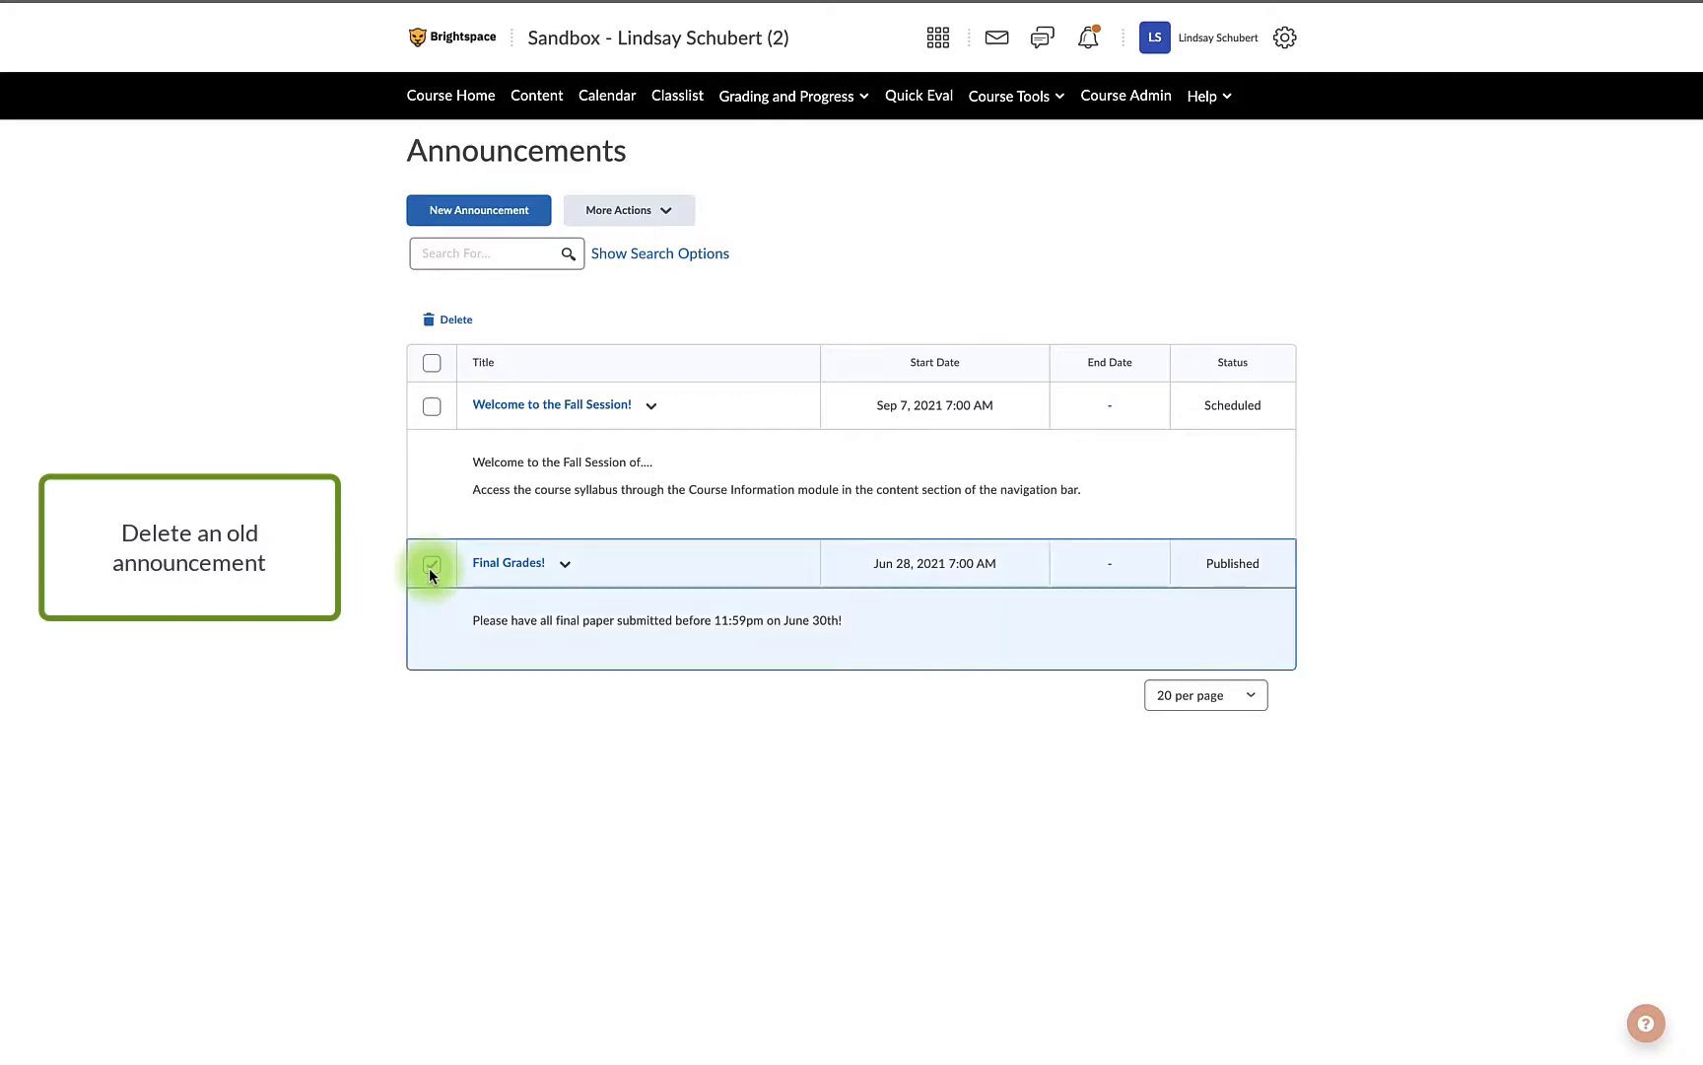
click(454, 321)
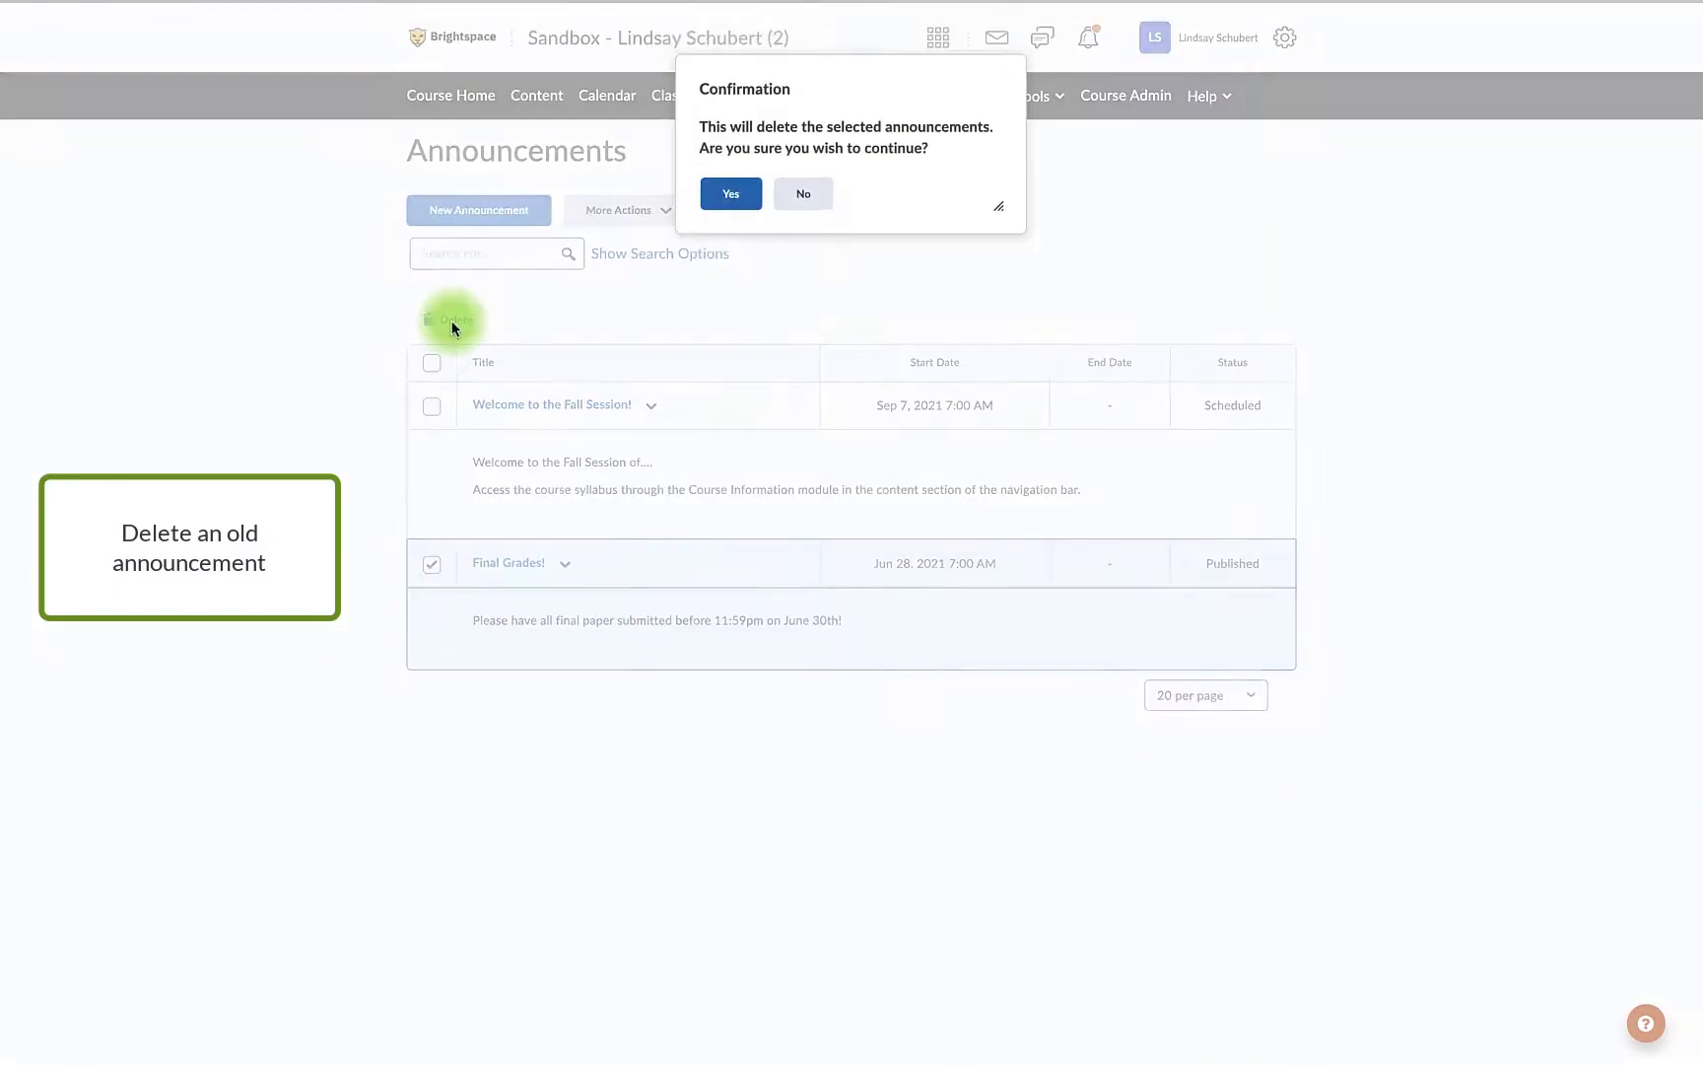
click(734, 195)
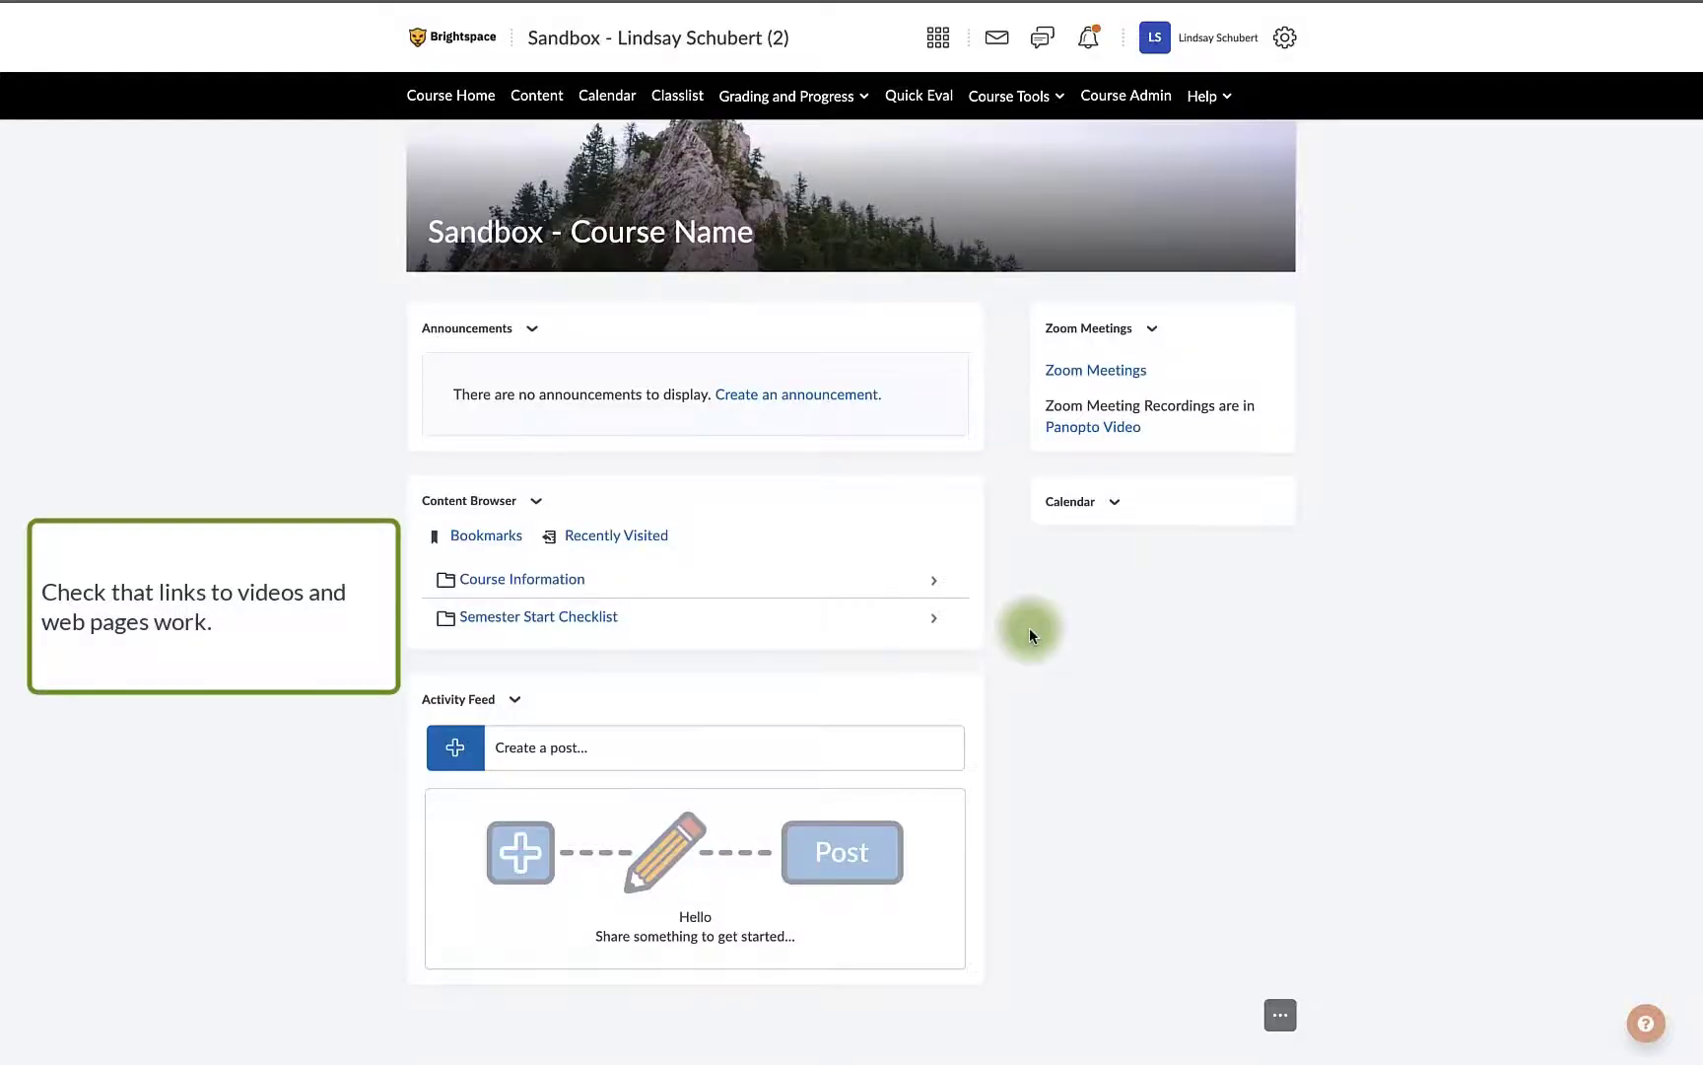
click(548, 102)
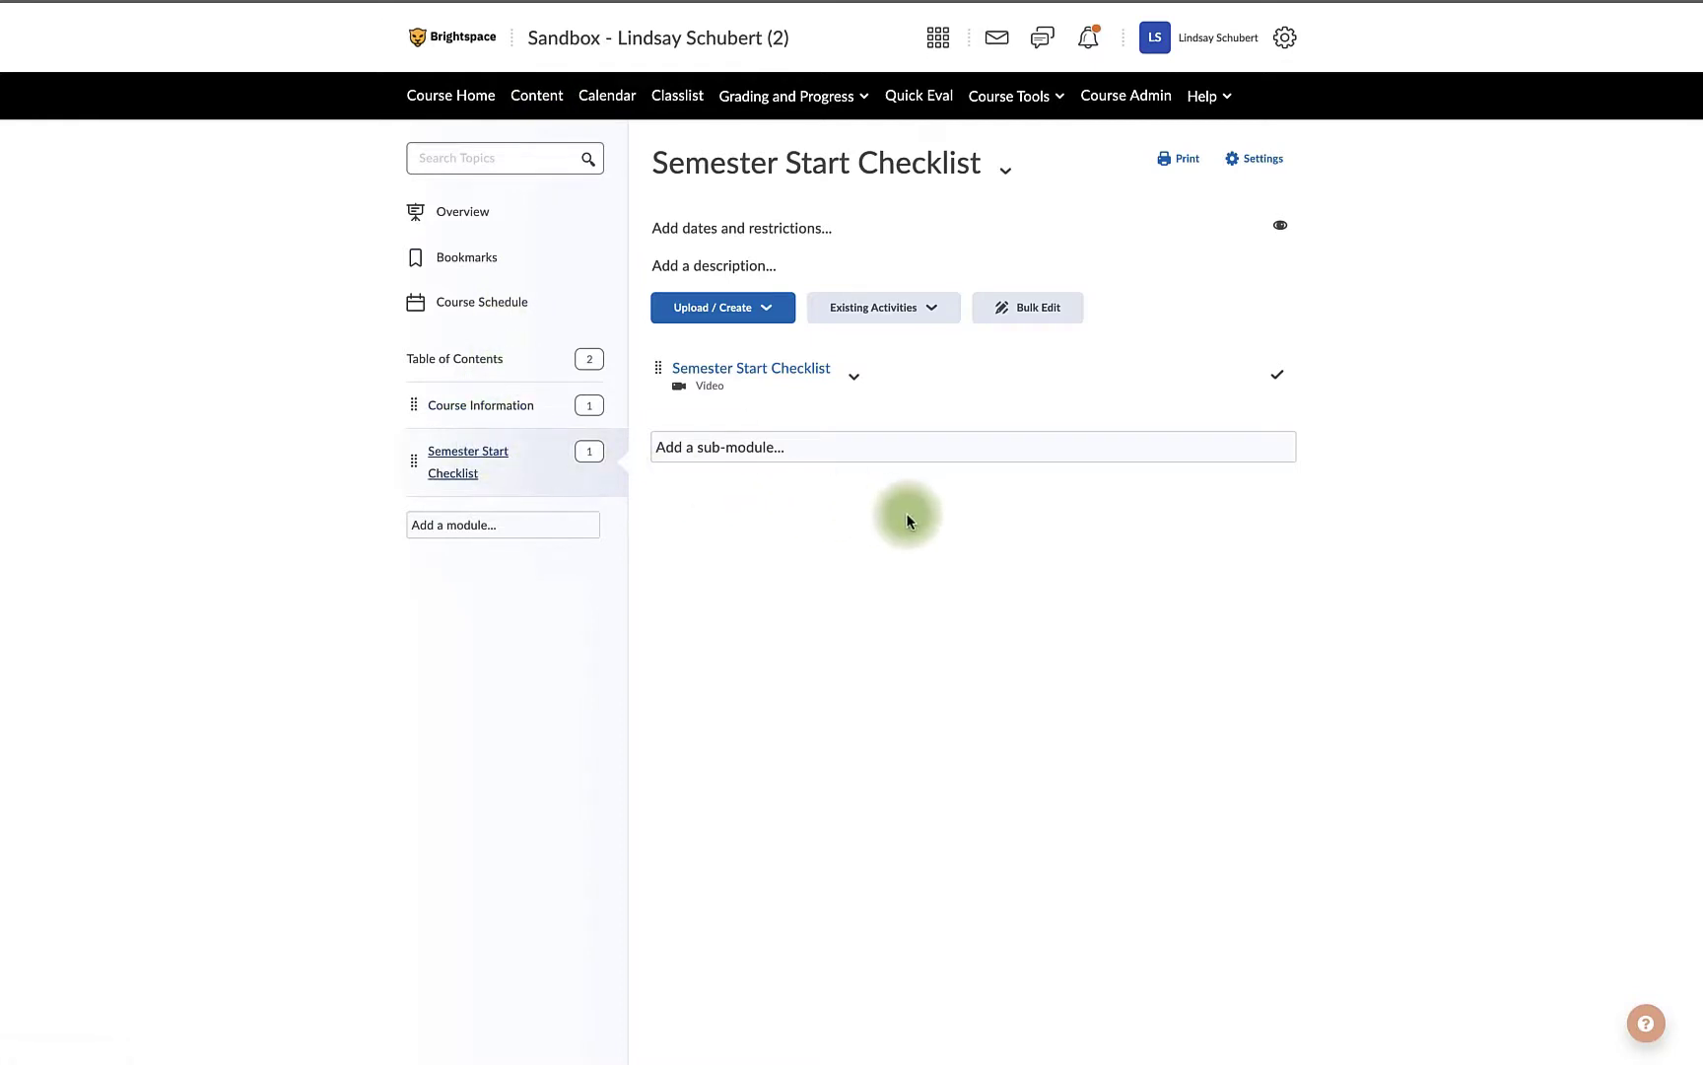
click(805, 376)
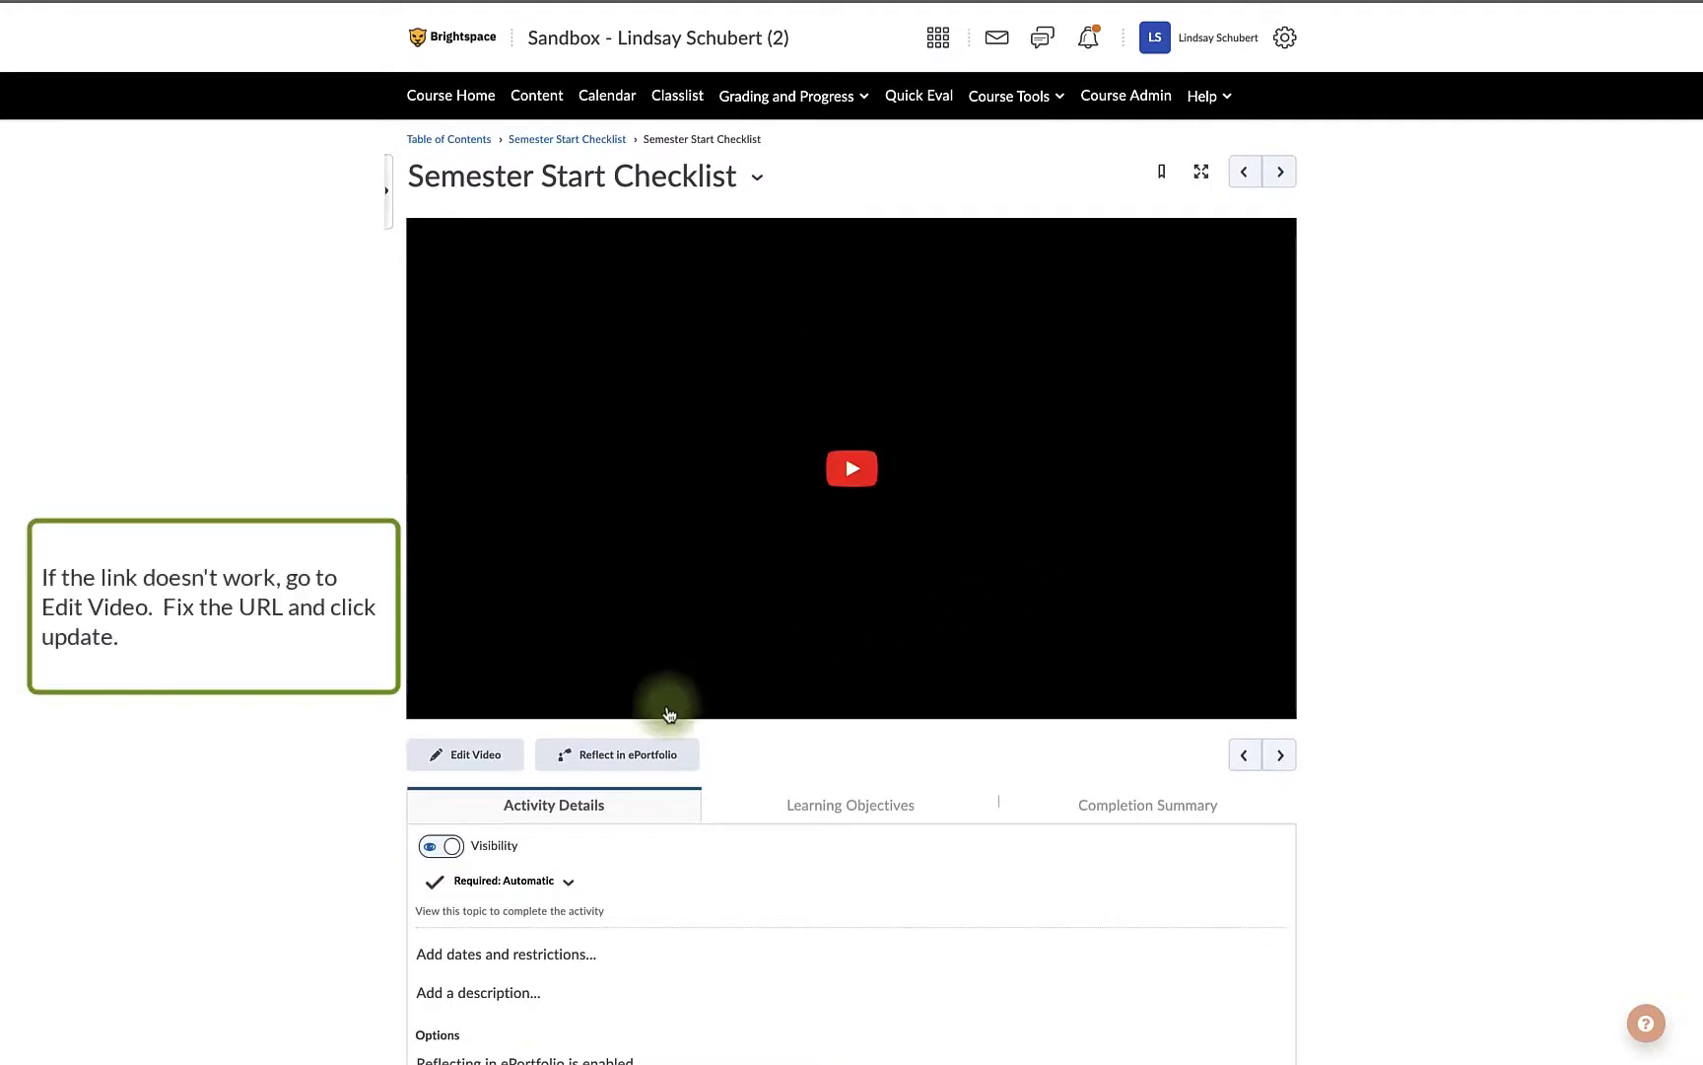
click(496, 758)
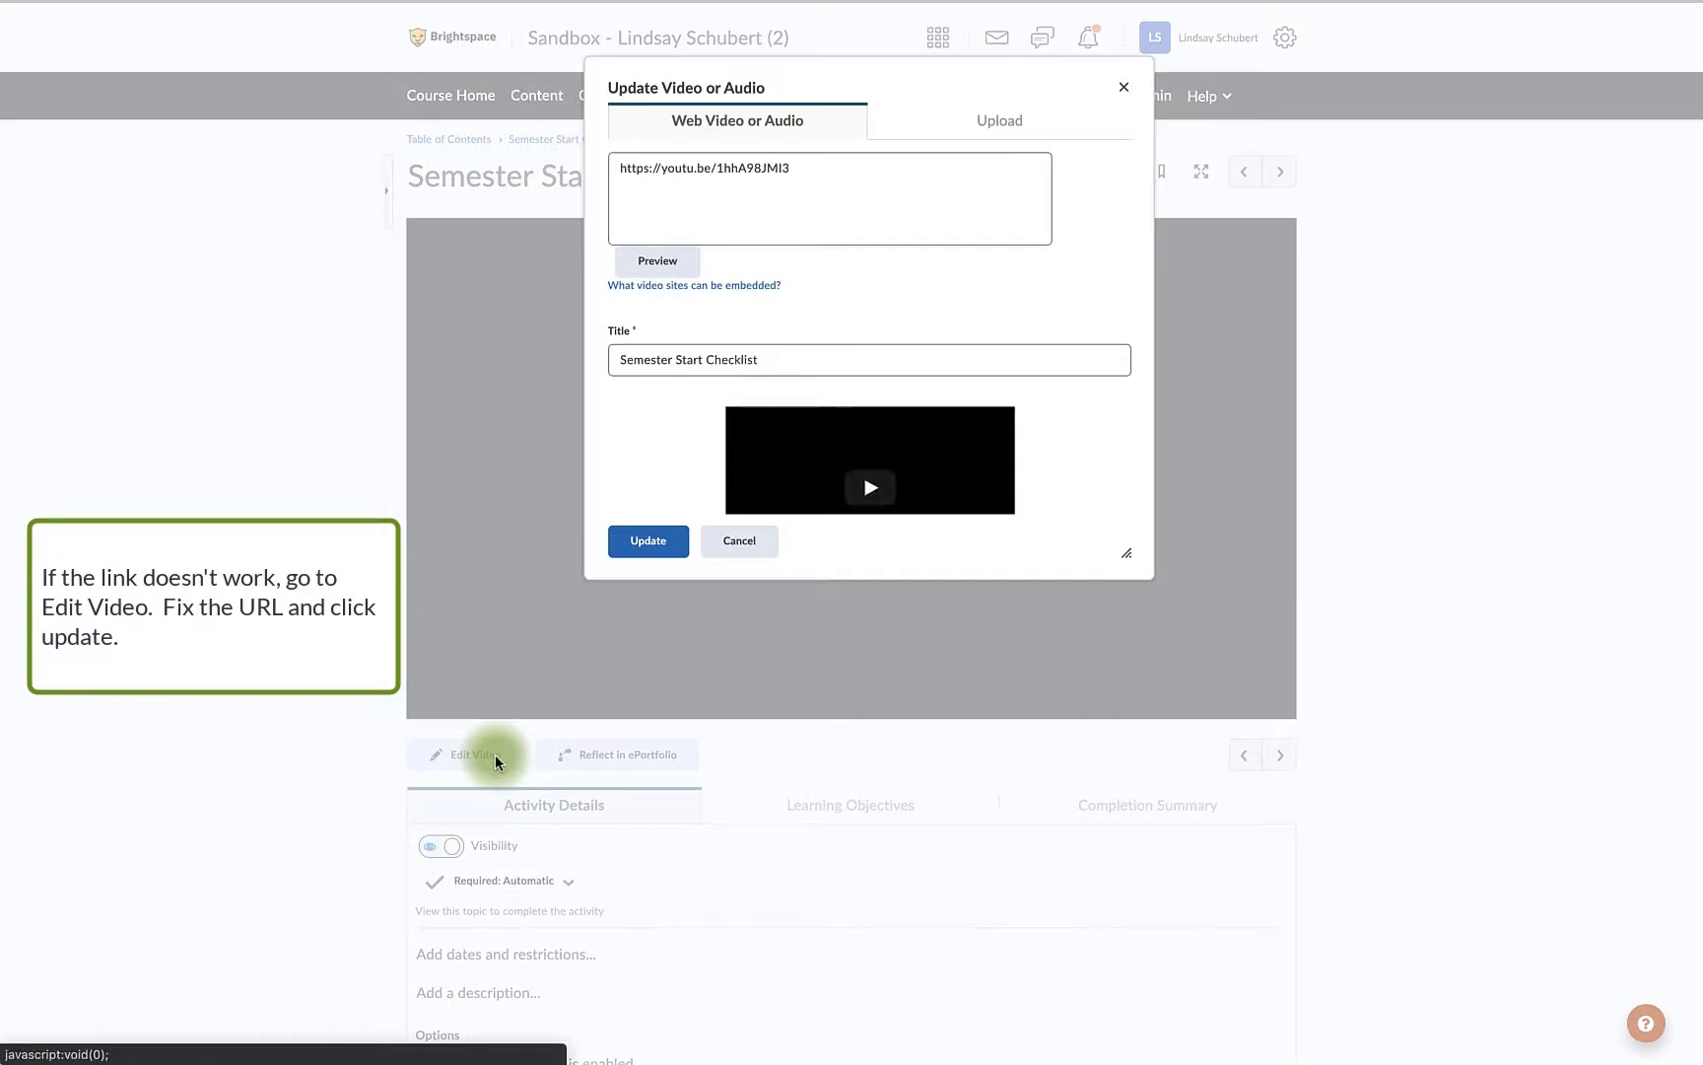
click(852, 175)
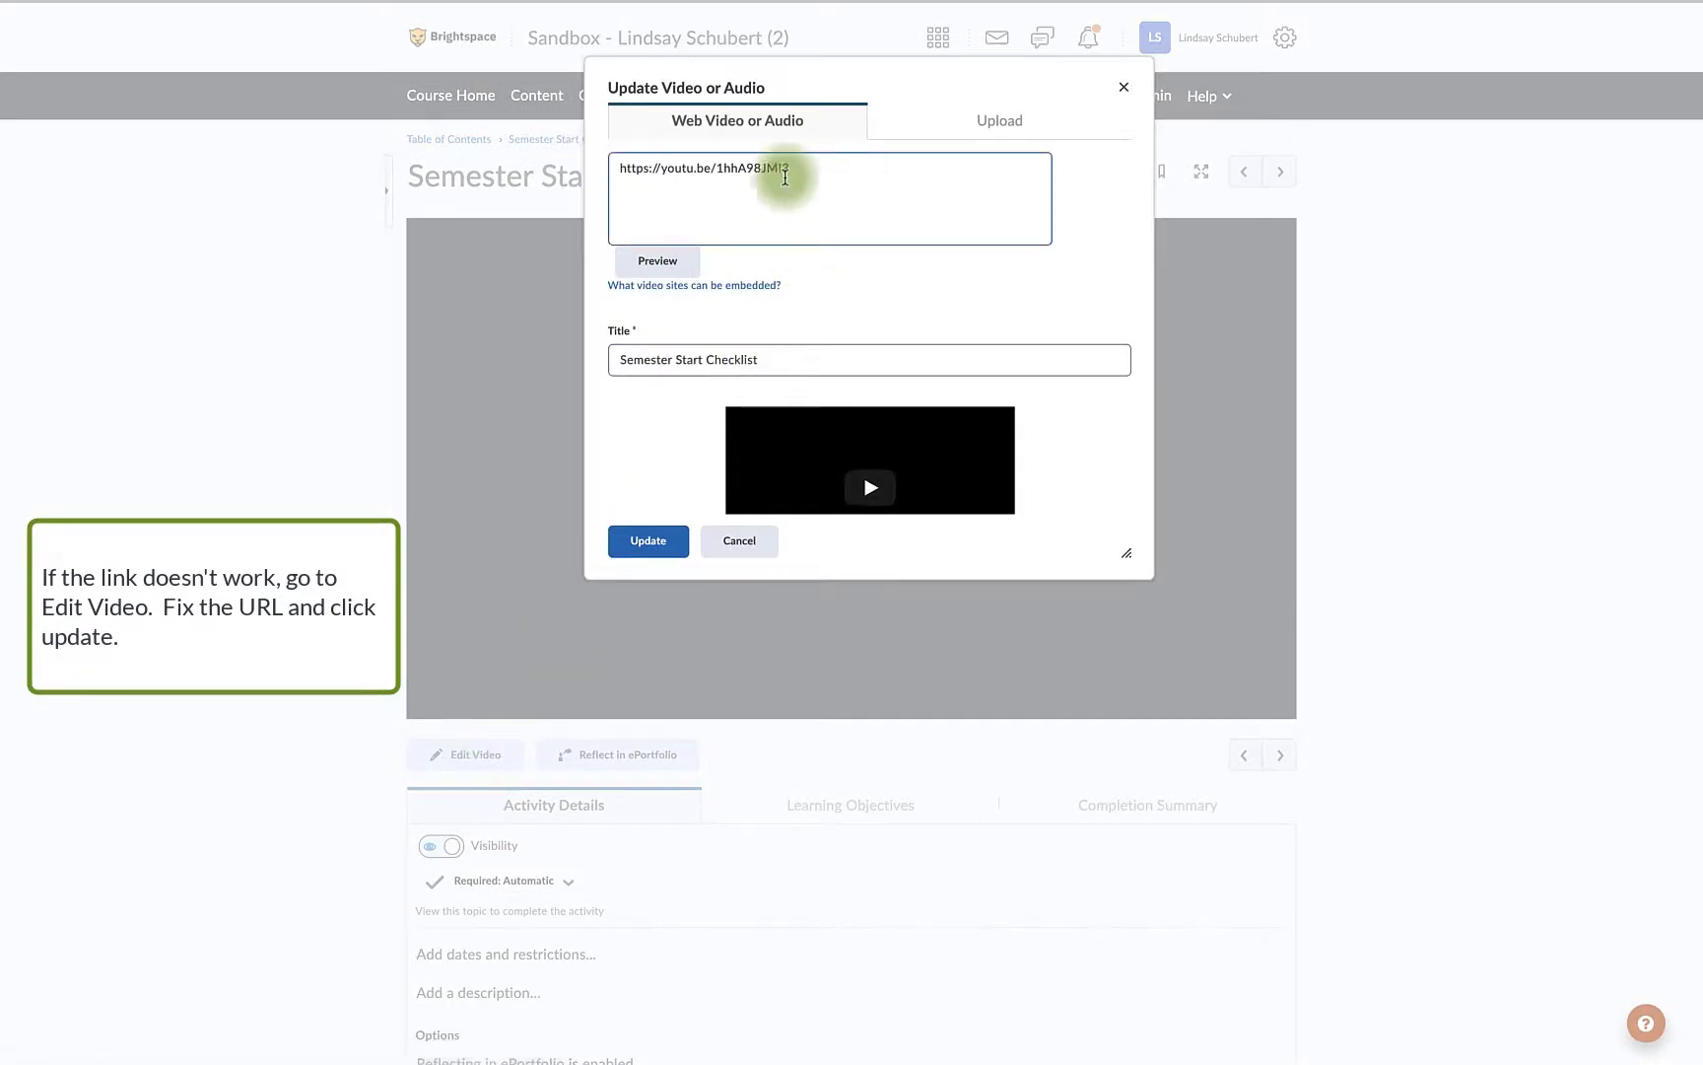
drag(785, 177, 574, 174)
key(End)
text(c)
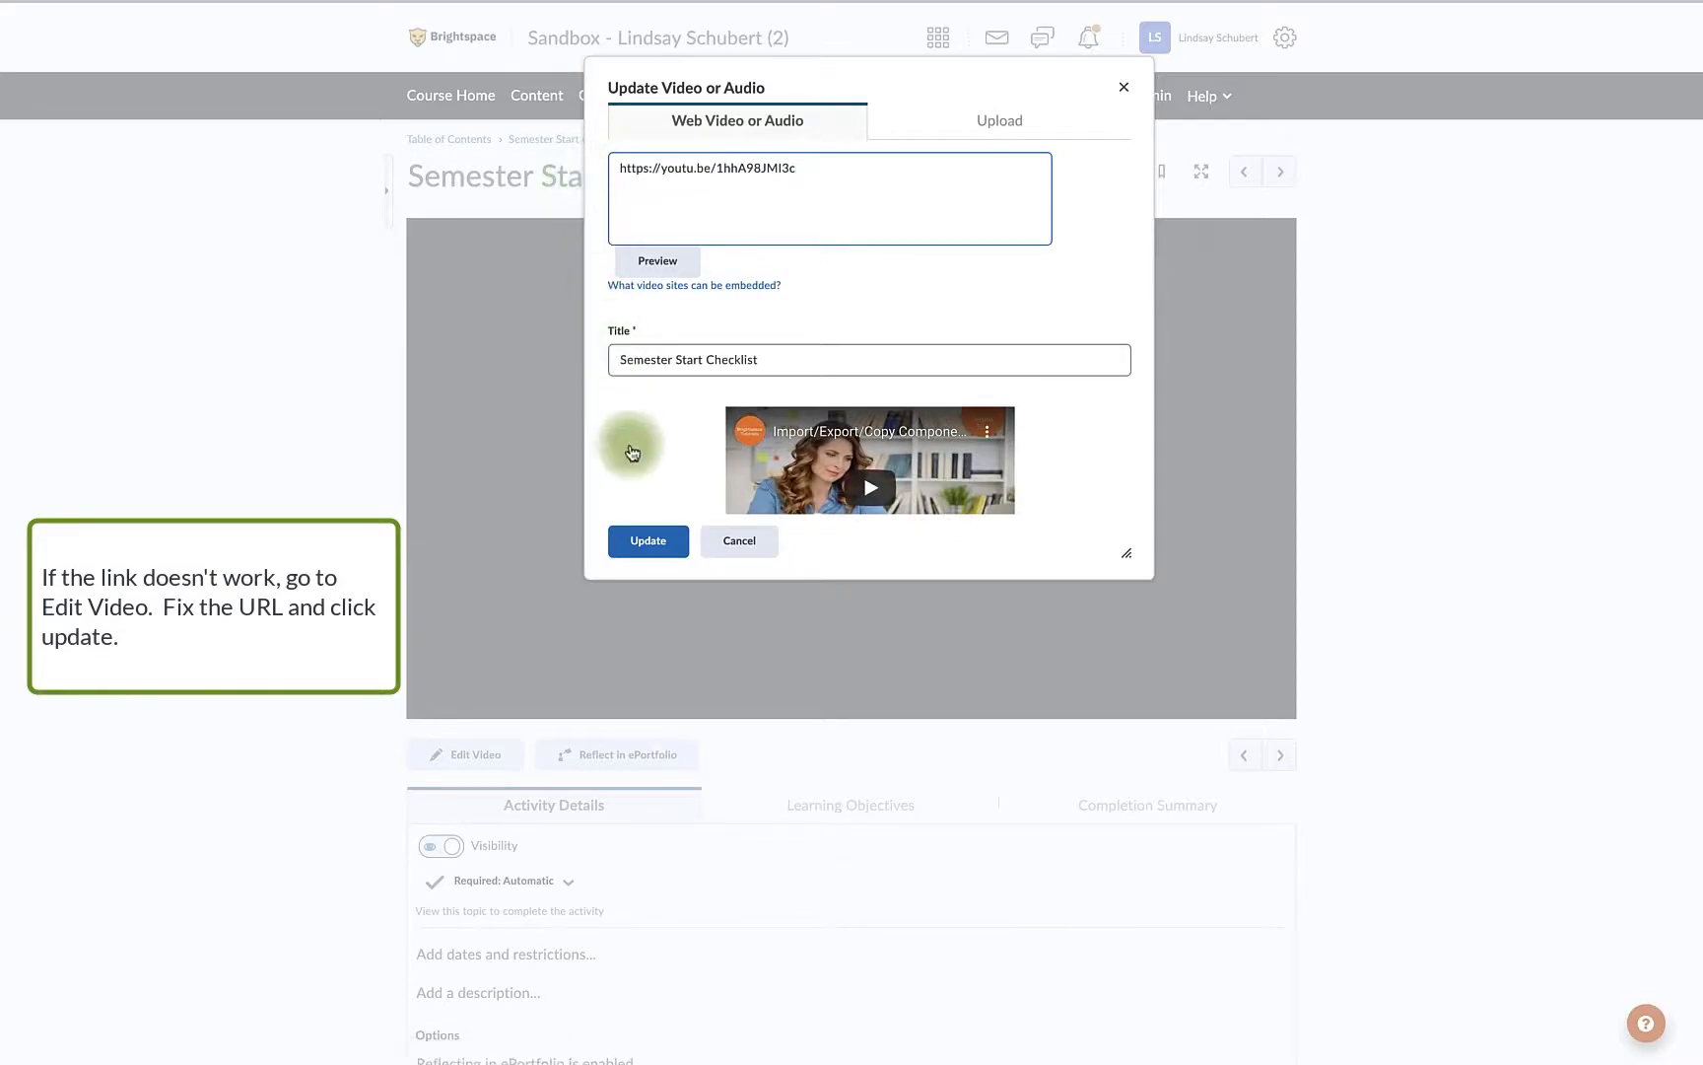
click(649, 542)
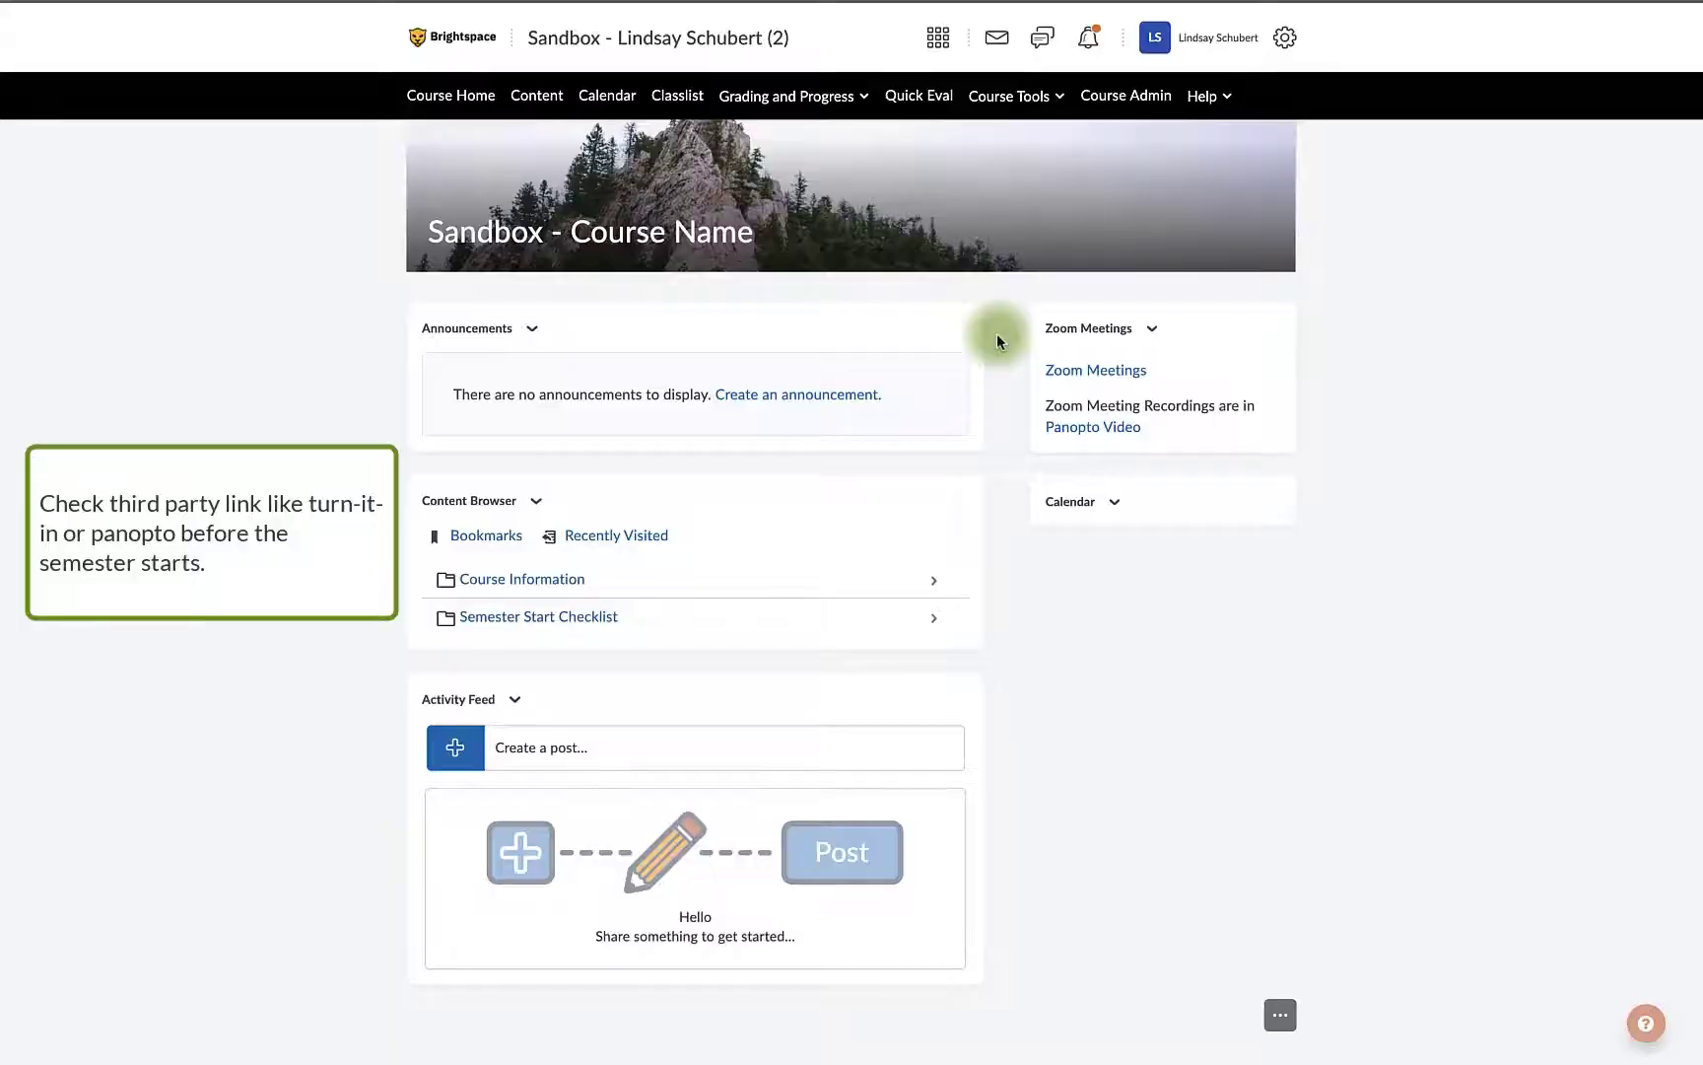
Step: Check the Turnitin integration settings of Drawing Assignment 1, save them, and save and close the assignment
click(1051, 104)
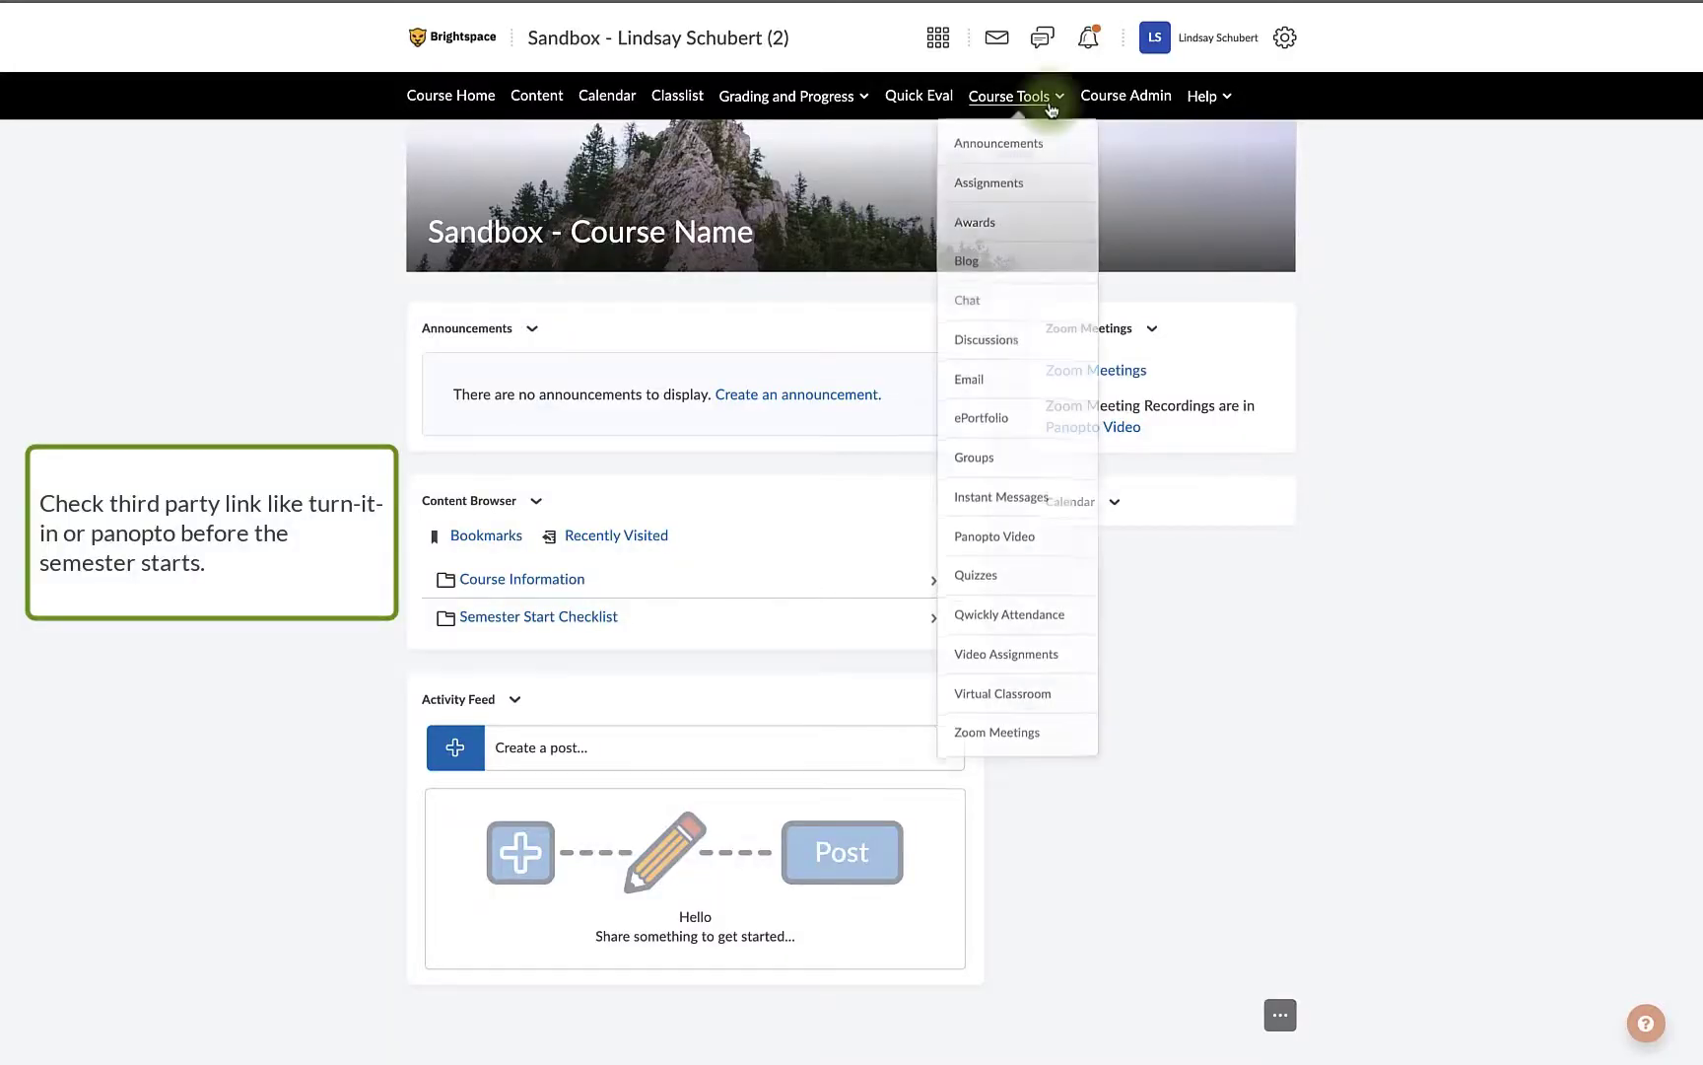
click(1058, 187)
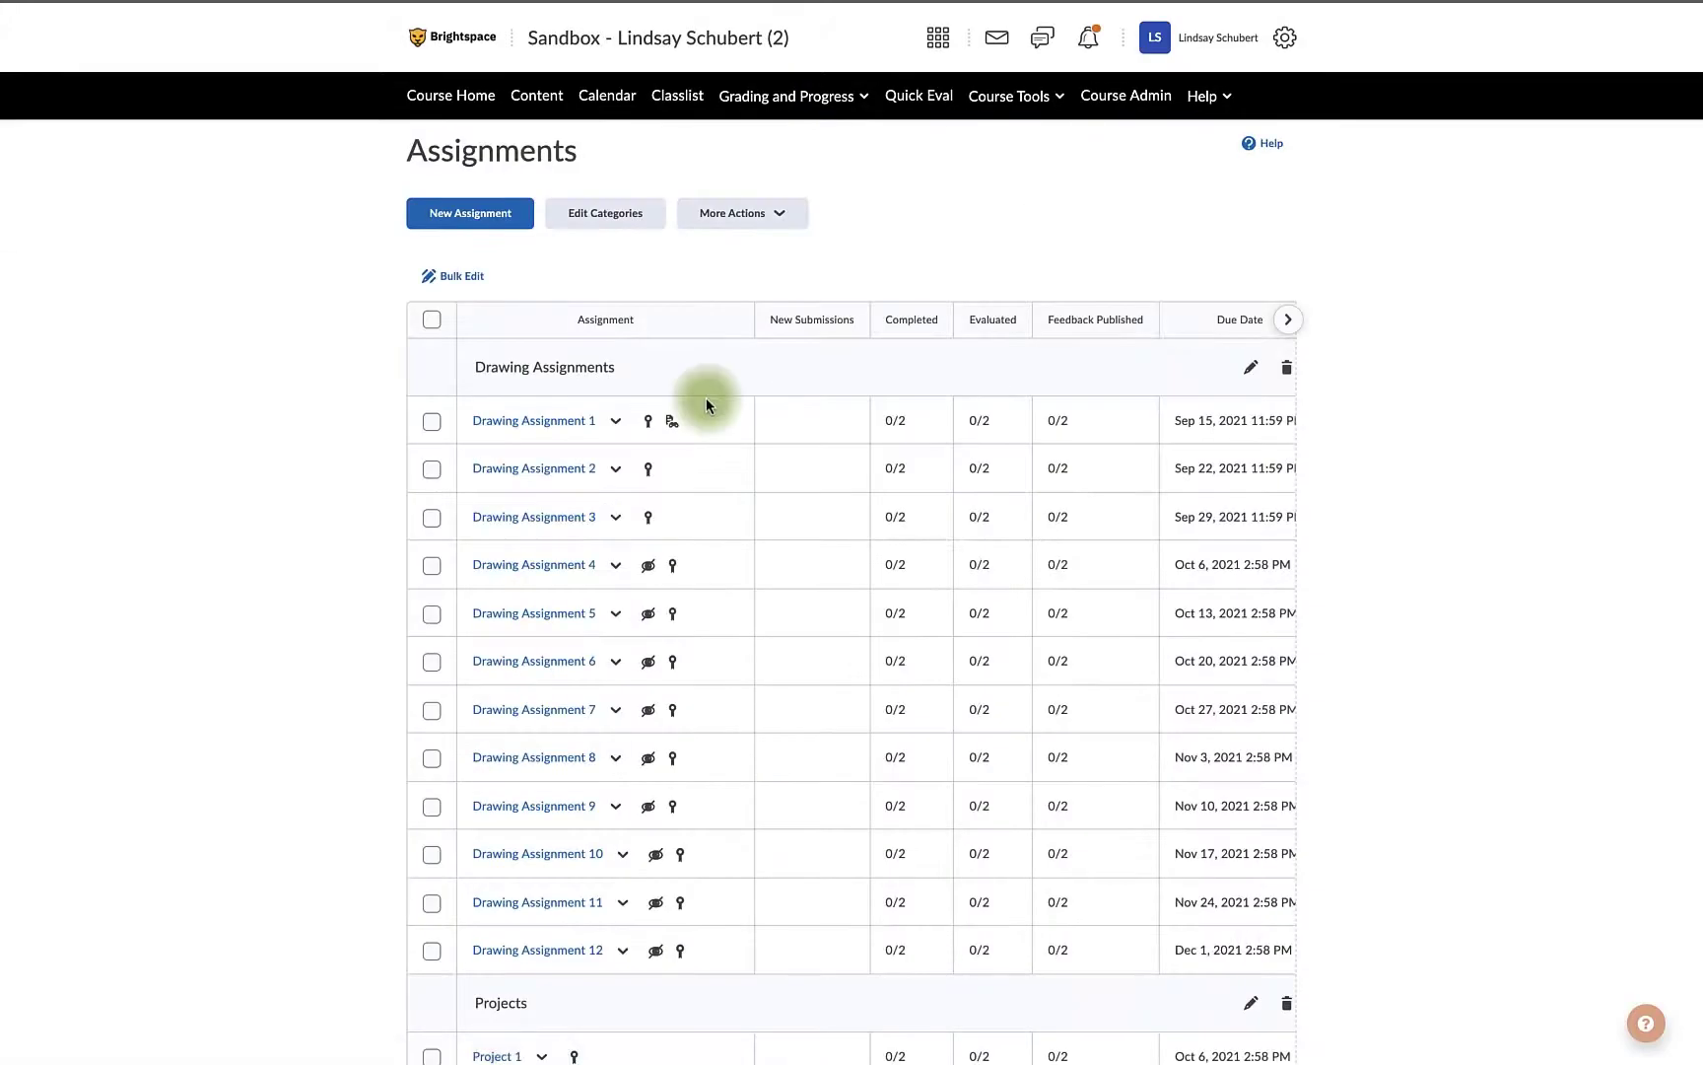
click(616, 422)
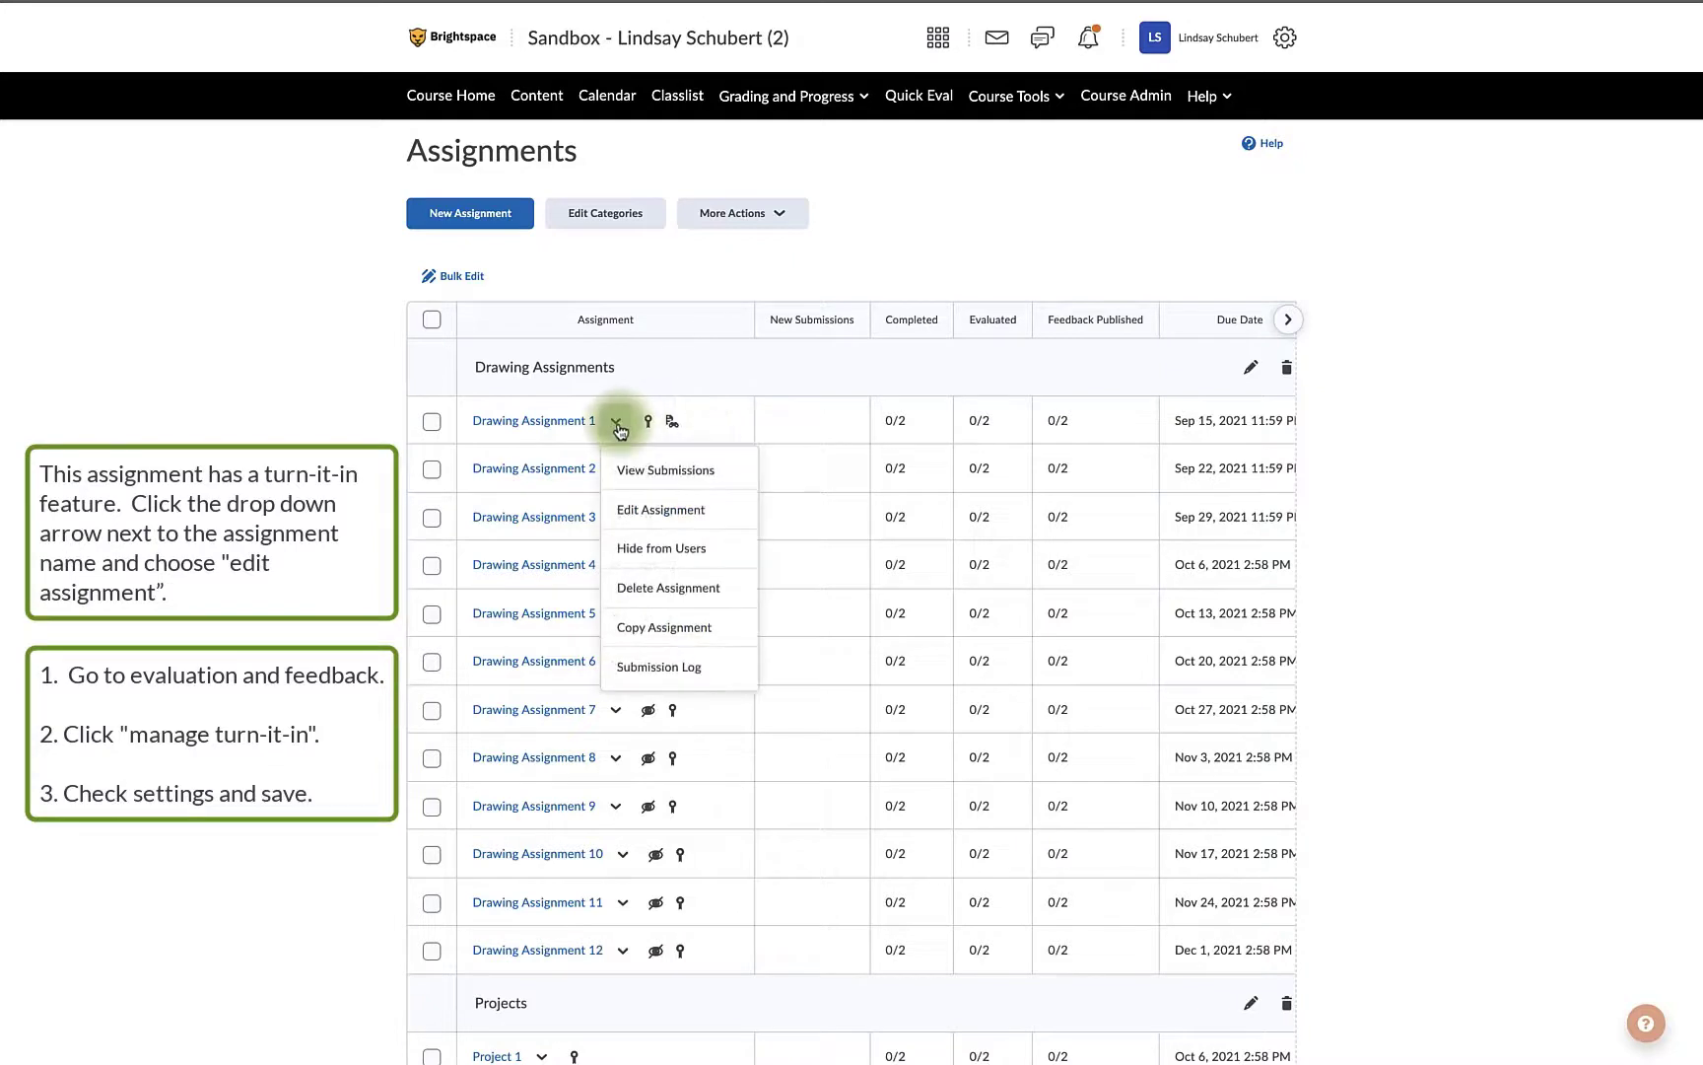
click(629, 513)
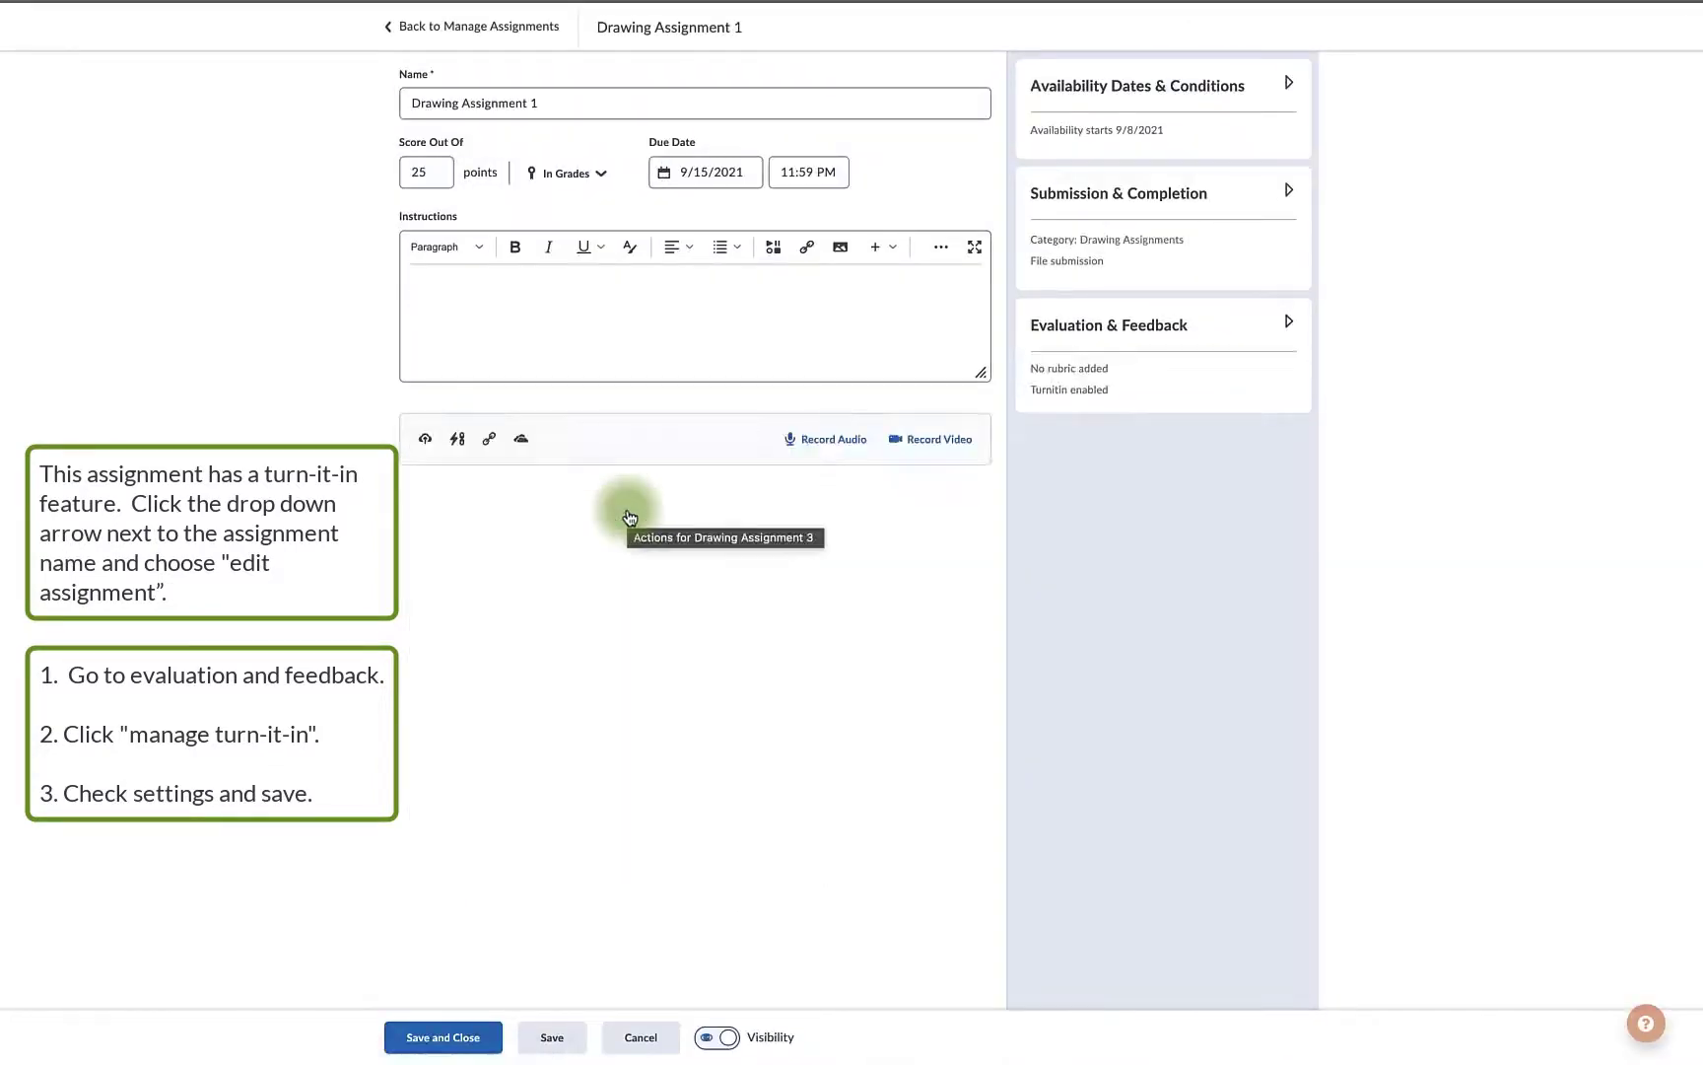
click(1202, 340)
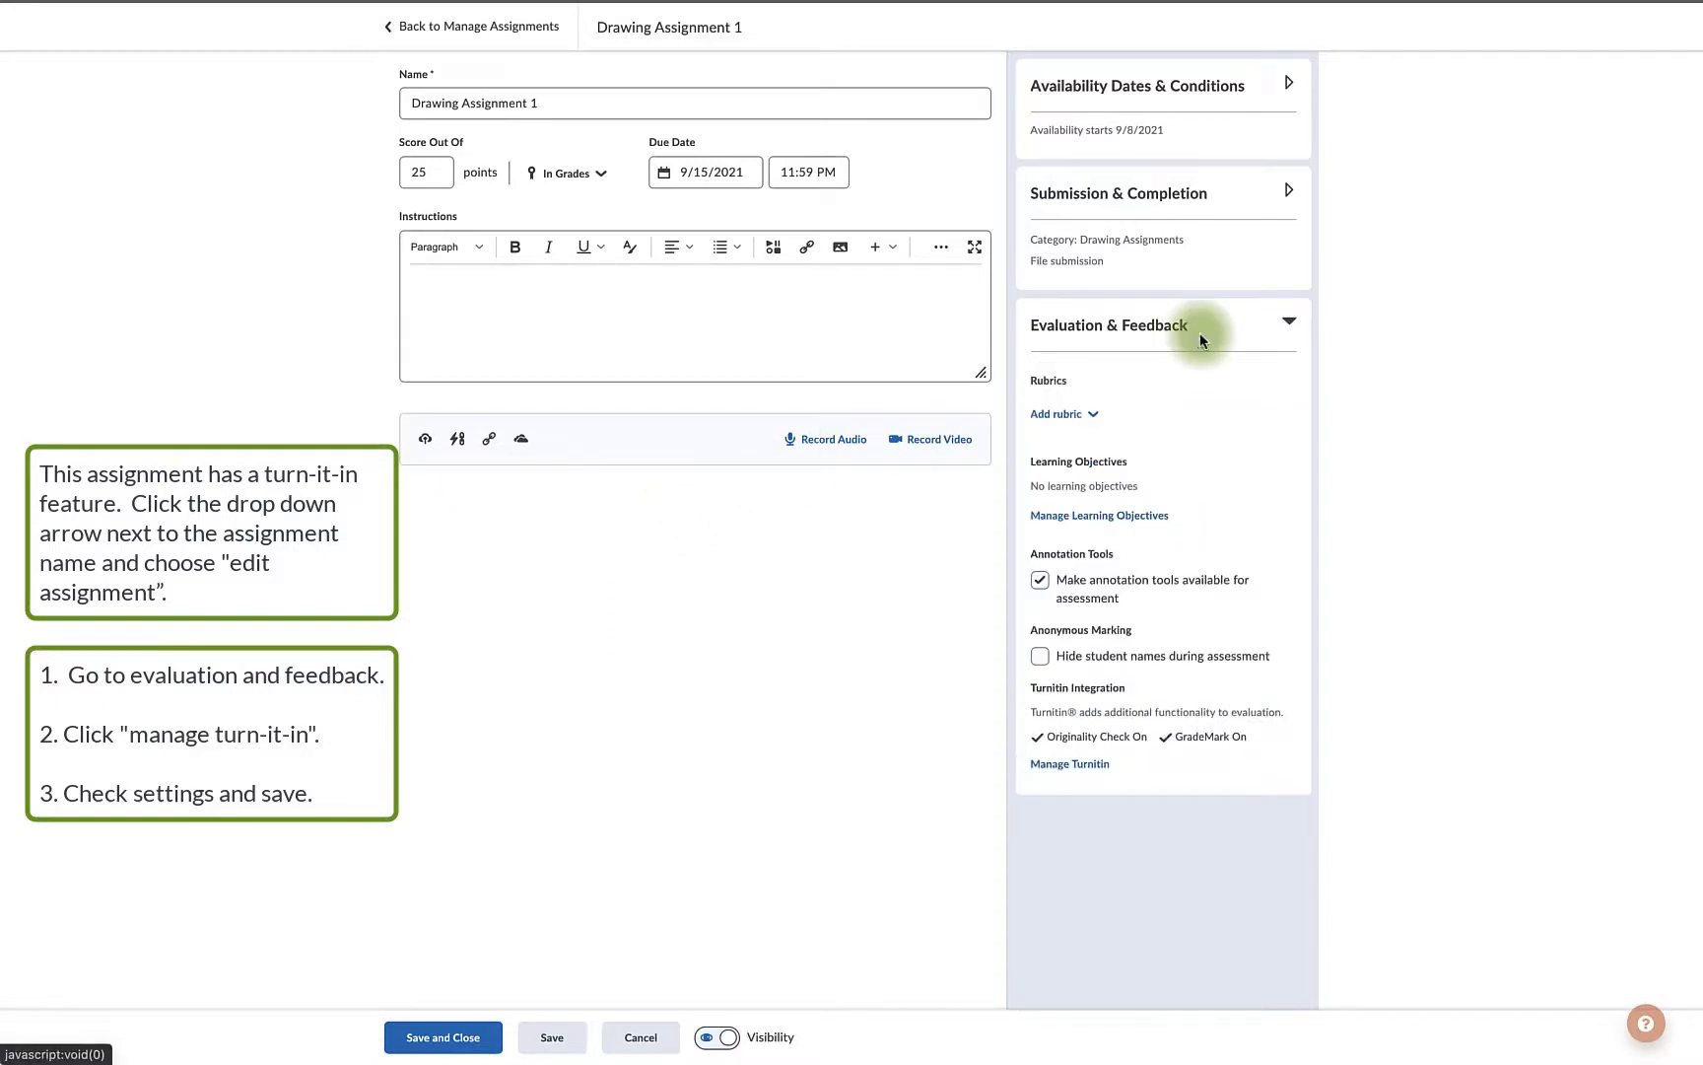
click(1101, 771)
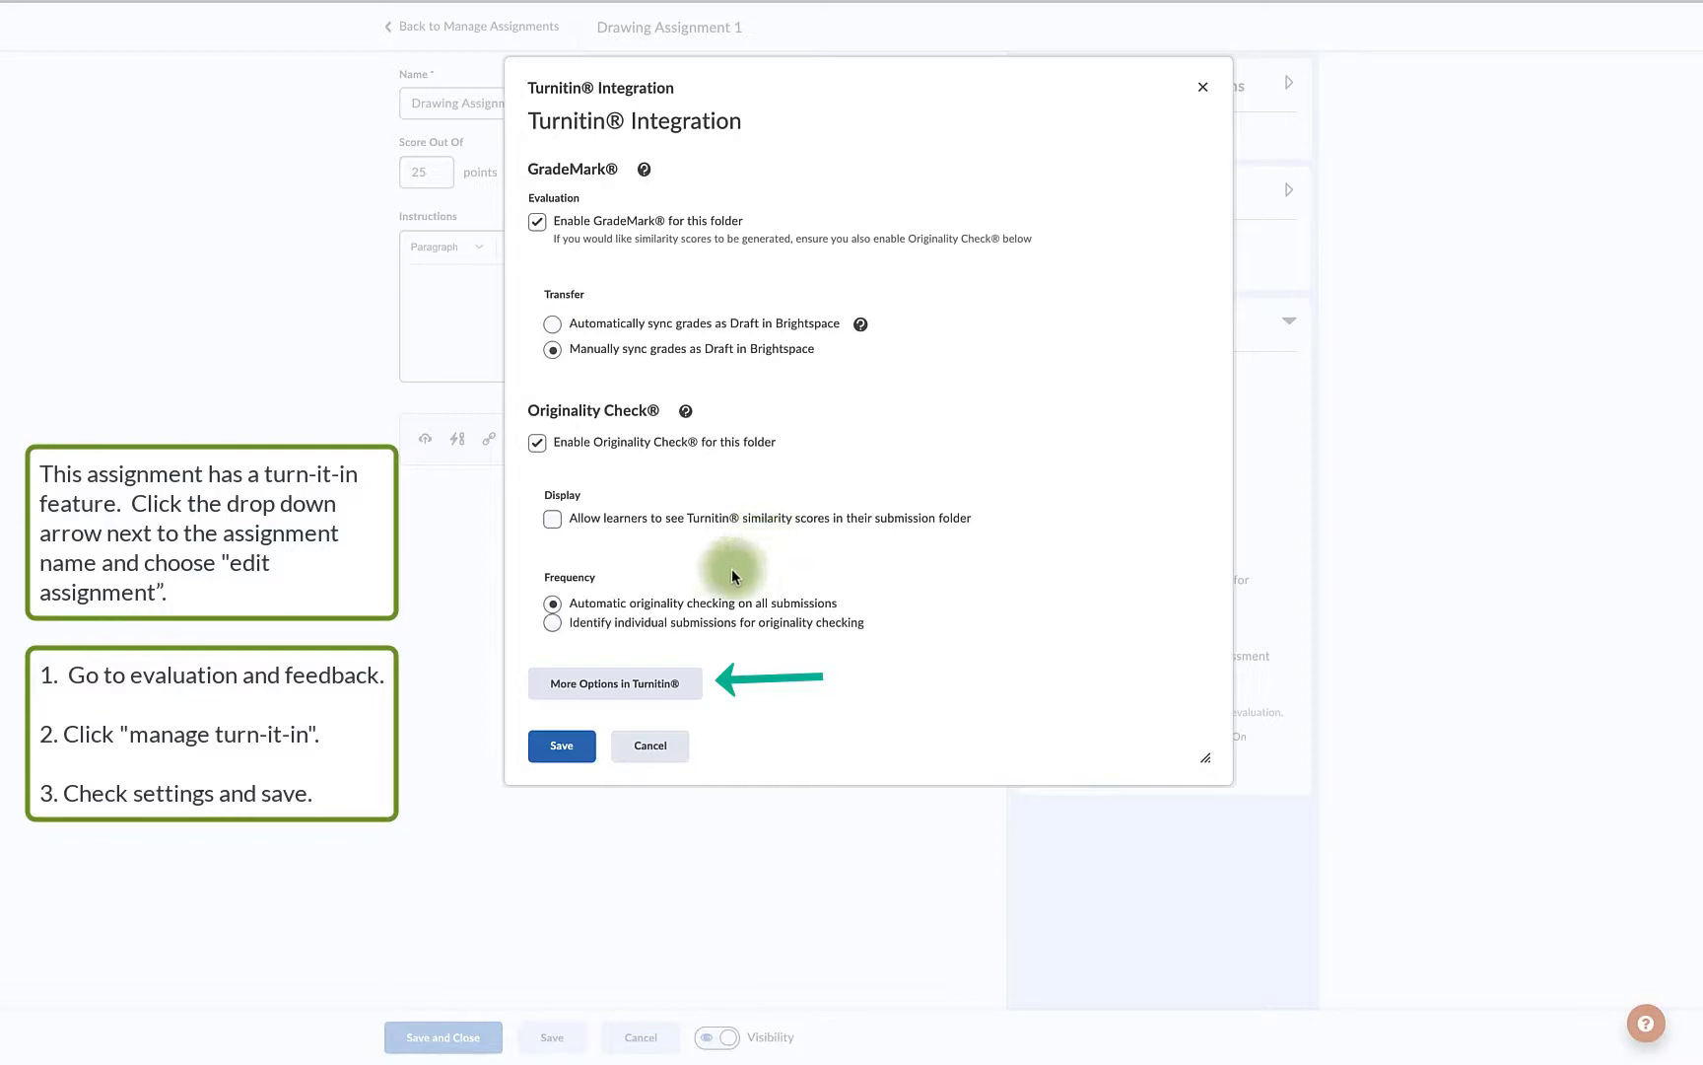
click(562, 746)
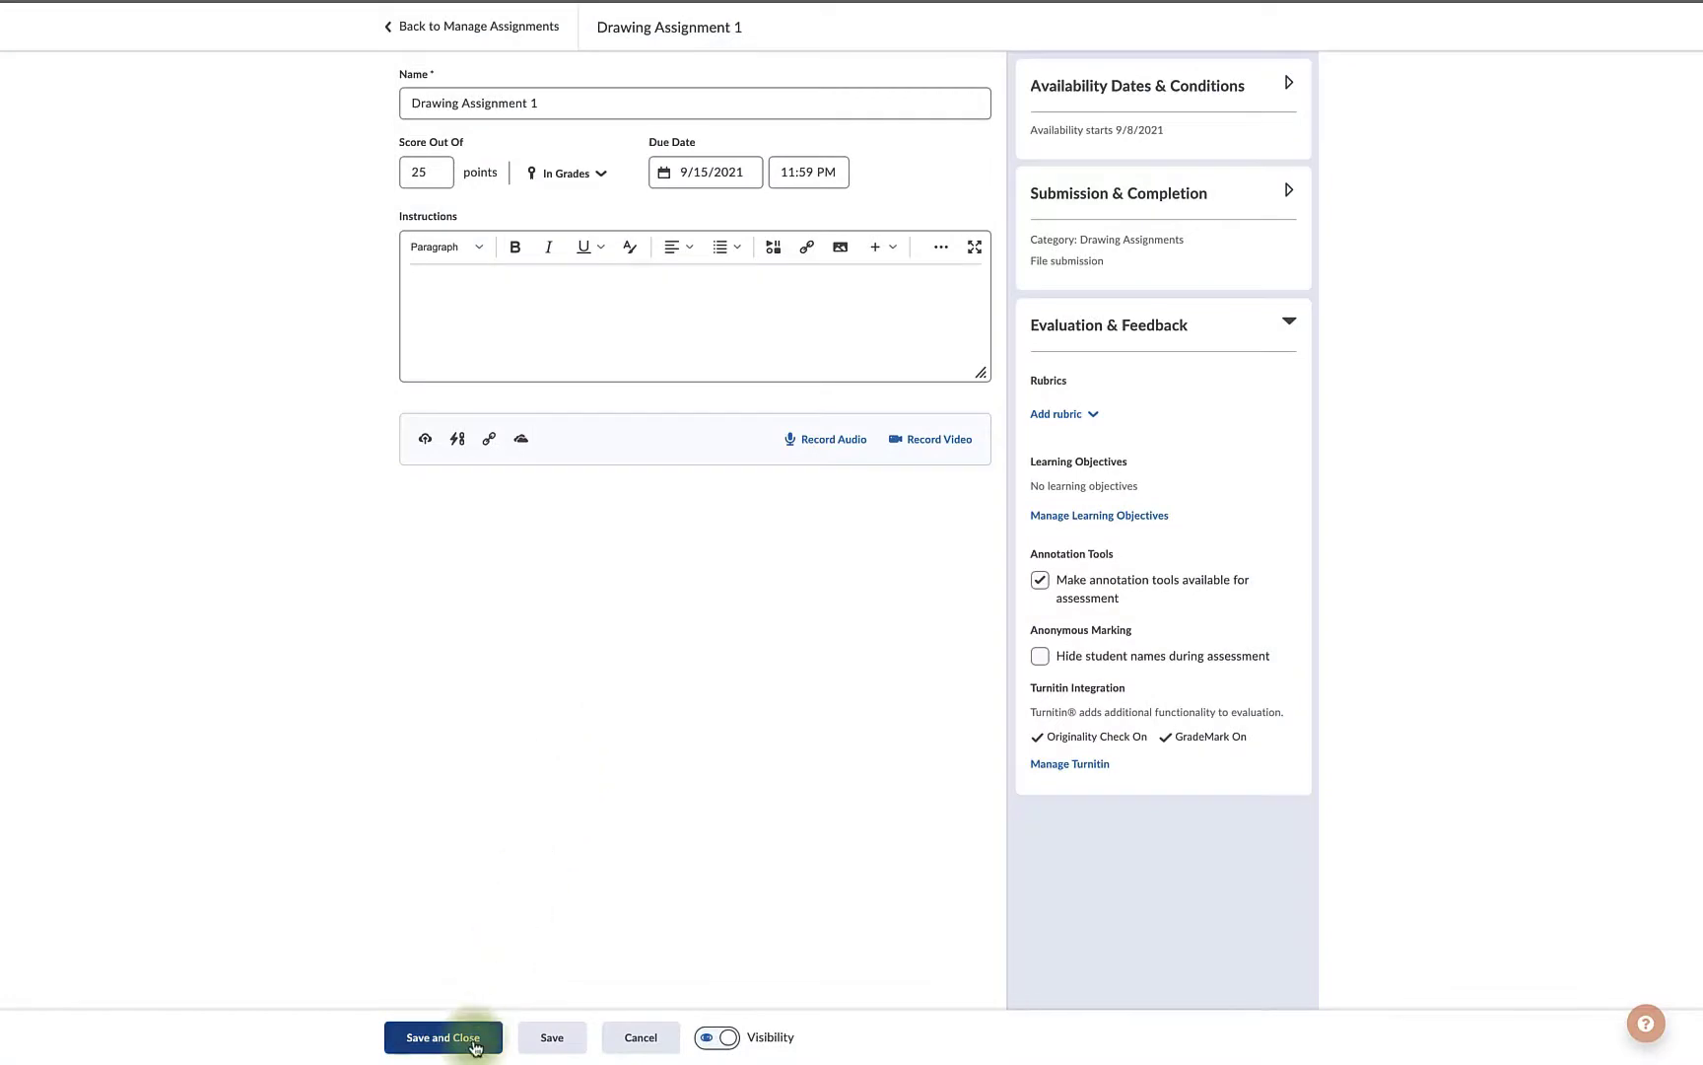
click(475, 1043)
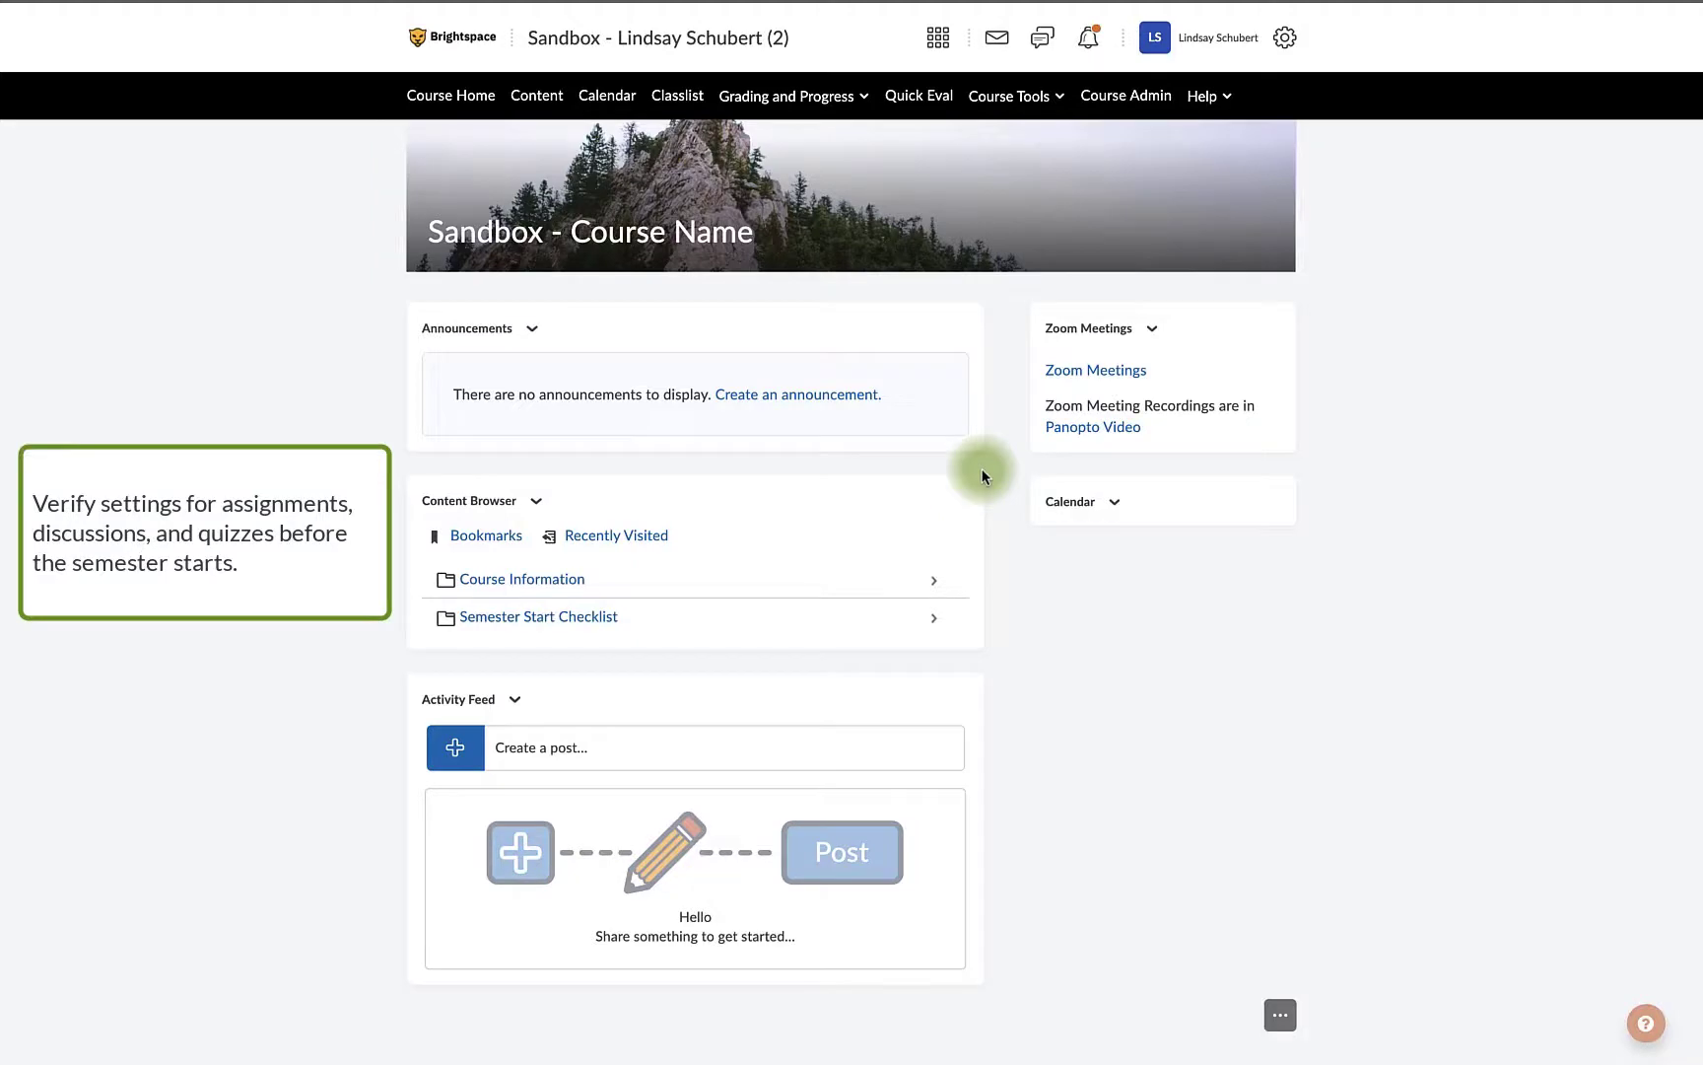
Step: Make Drawing Assignment 2 and Drawing Assignment 3 visible to users in the course's assignments
click(1021, 97)
click(1020, 186)
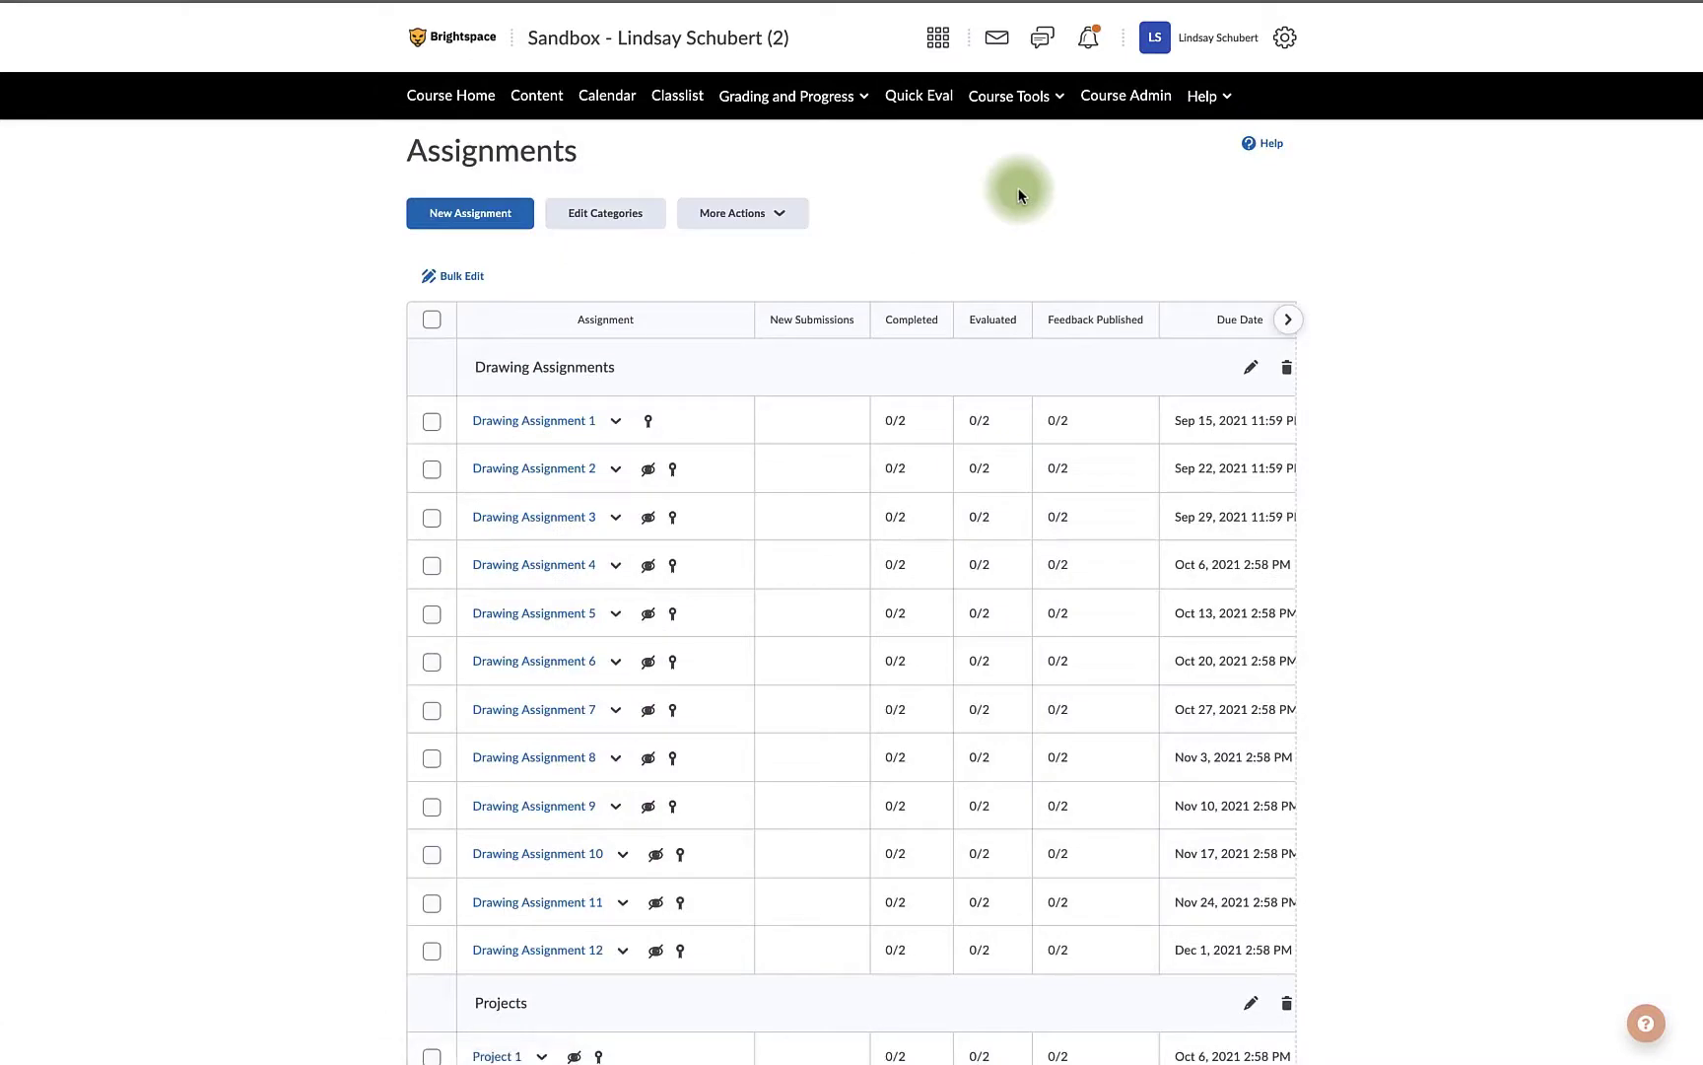
click(614, 470)
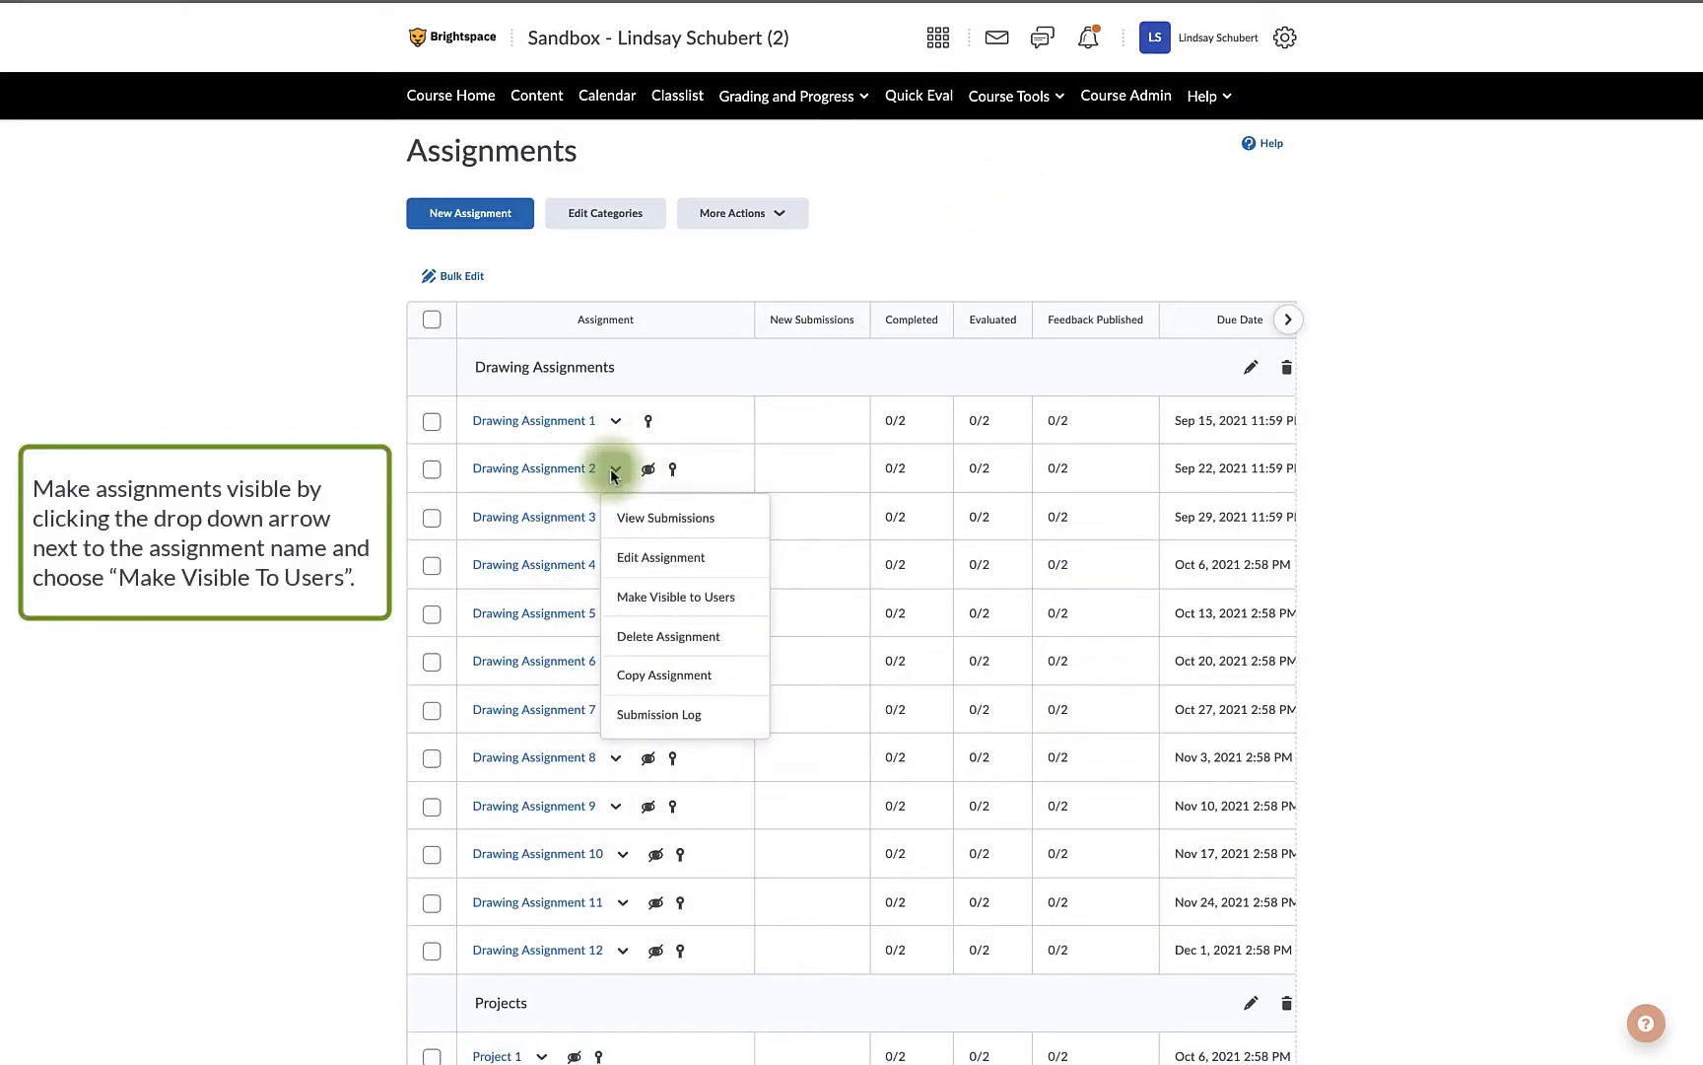
click(672, 613)
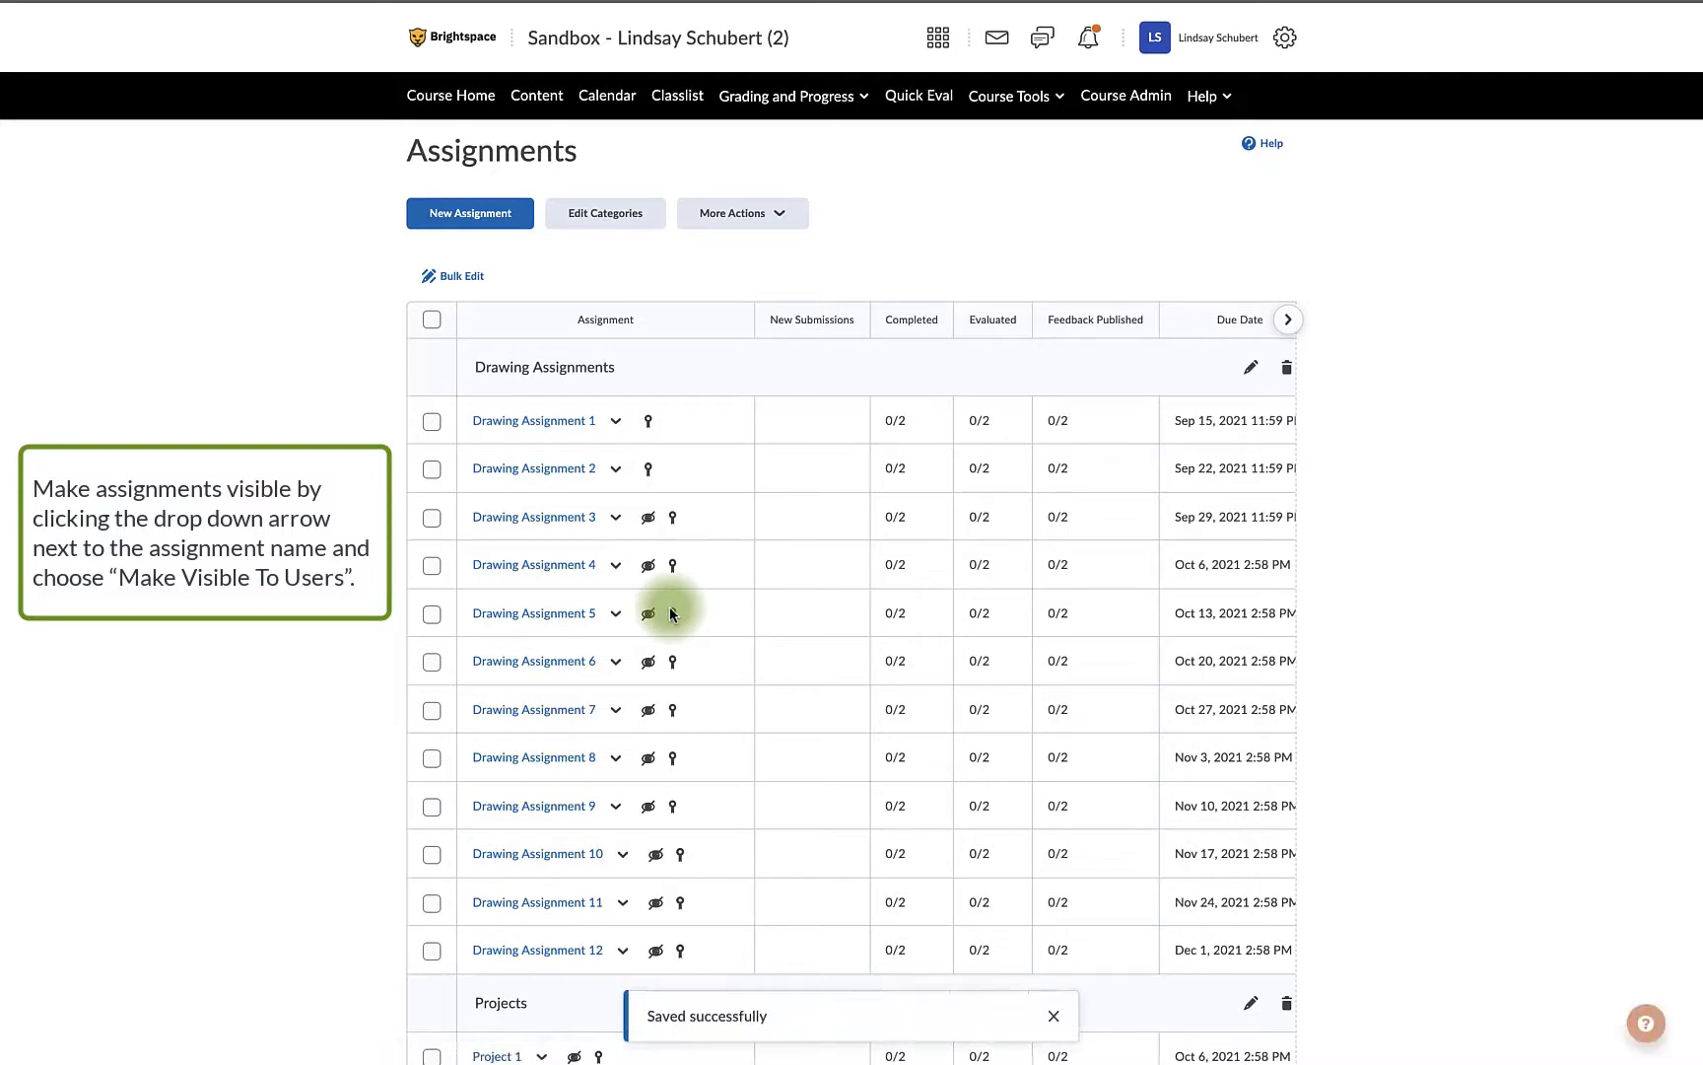
click(618, 522)
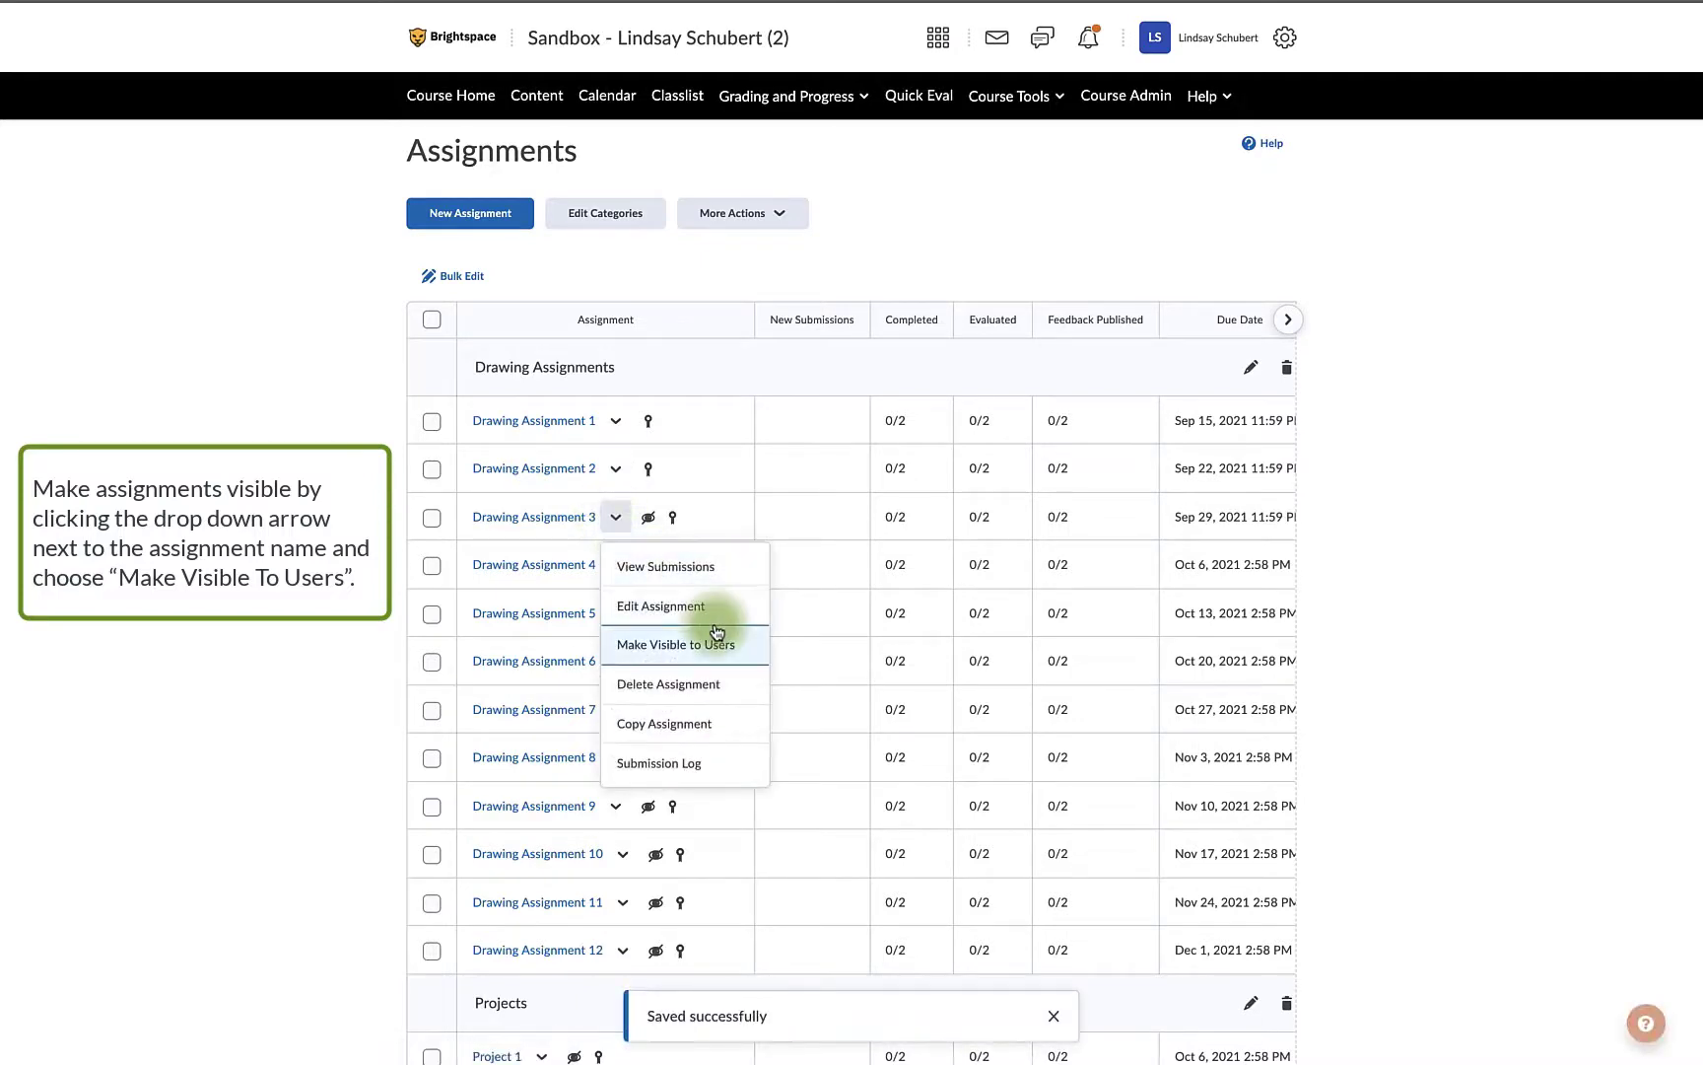
click(746, 639)
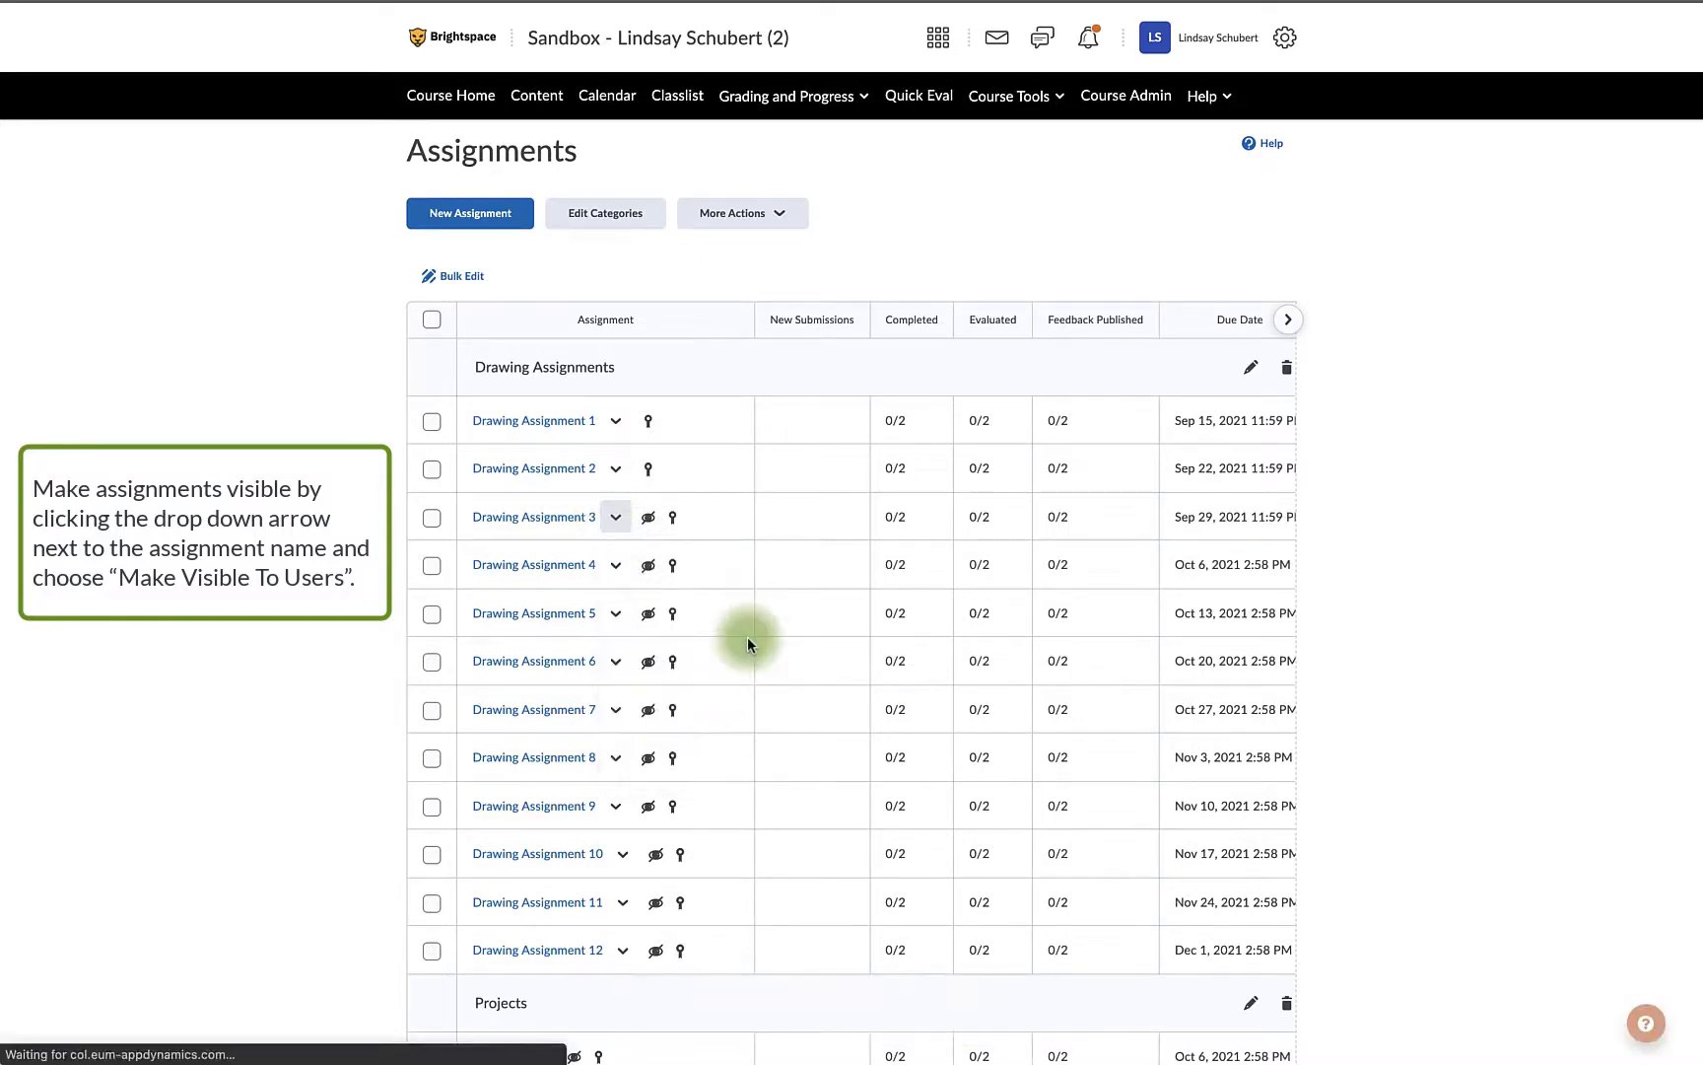
Step: Make Project 1 in the Projects category visible to users
scroll(746, 643, down, 3)
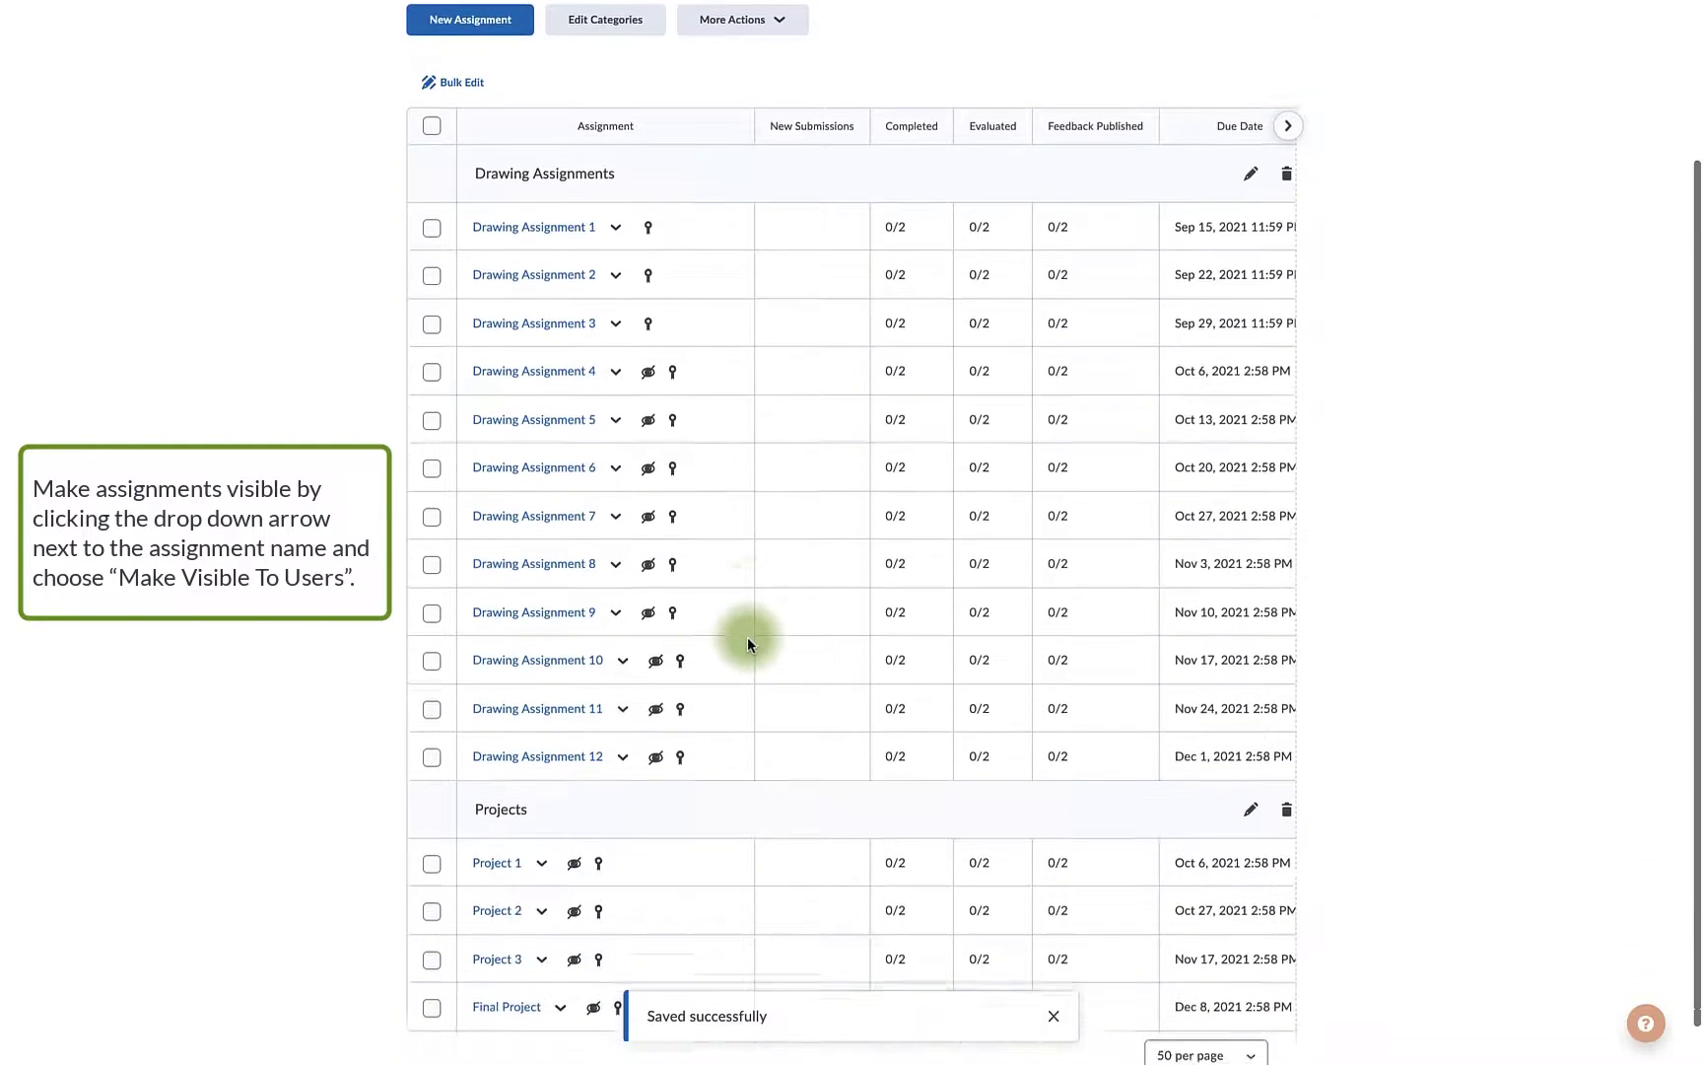
click(541, 813)
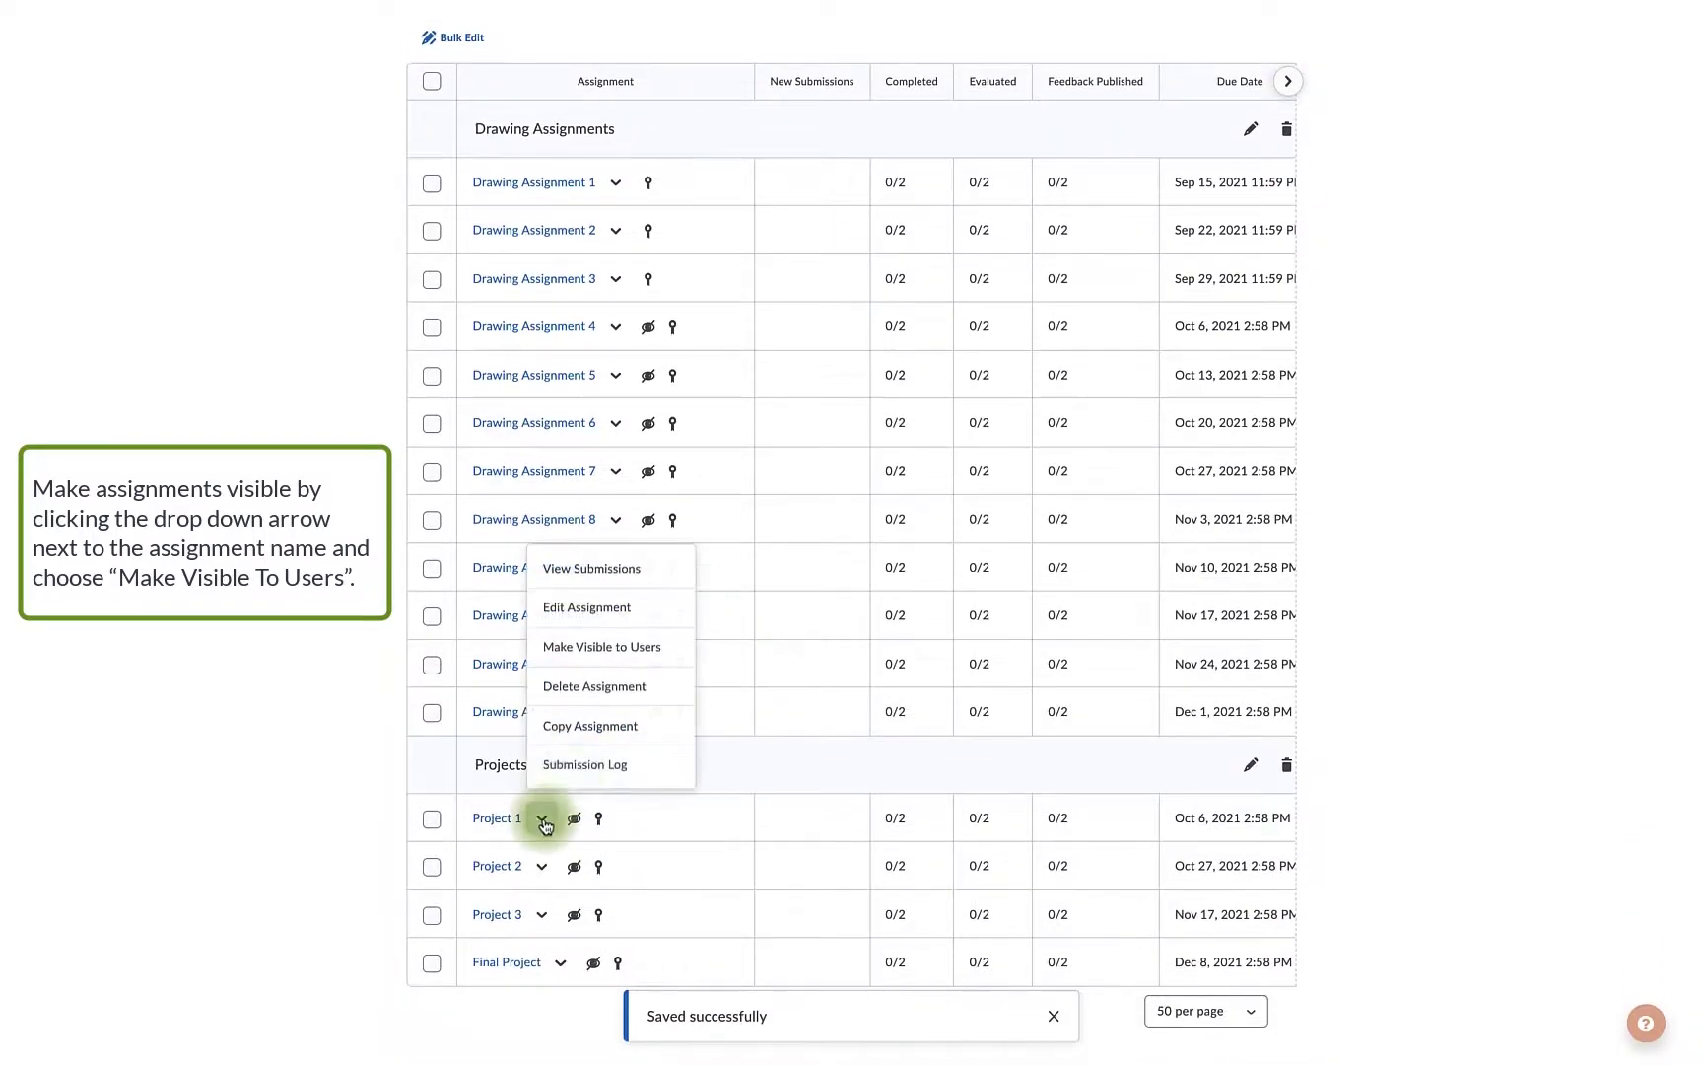
click(669, 649)
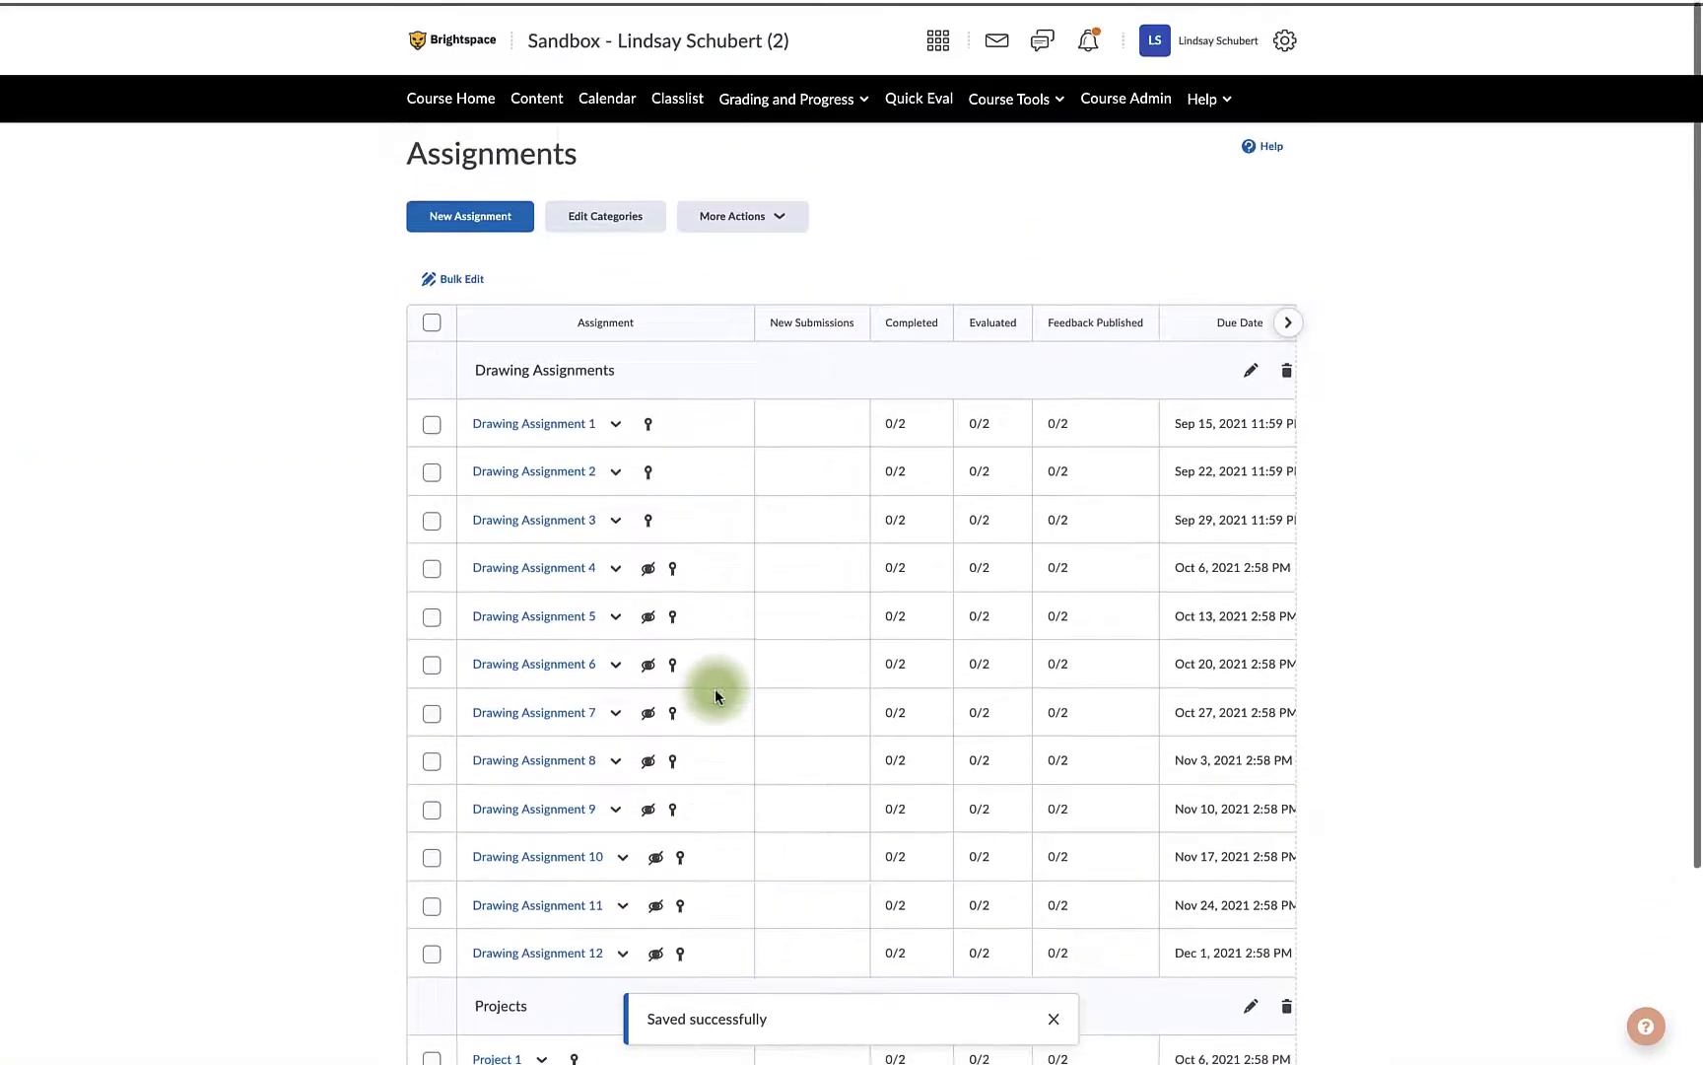
Step: Unlock the Introduce Yourself & Class Takeaways discussion topic through its restrictions, and save and close it
click(1044, 99)
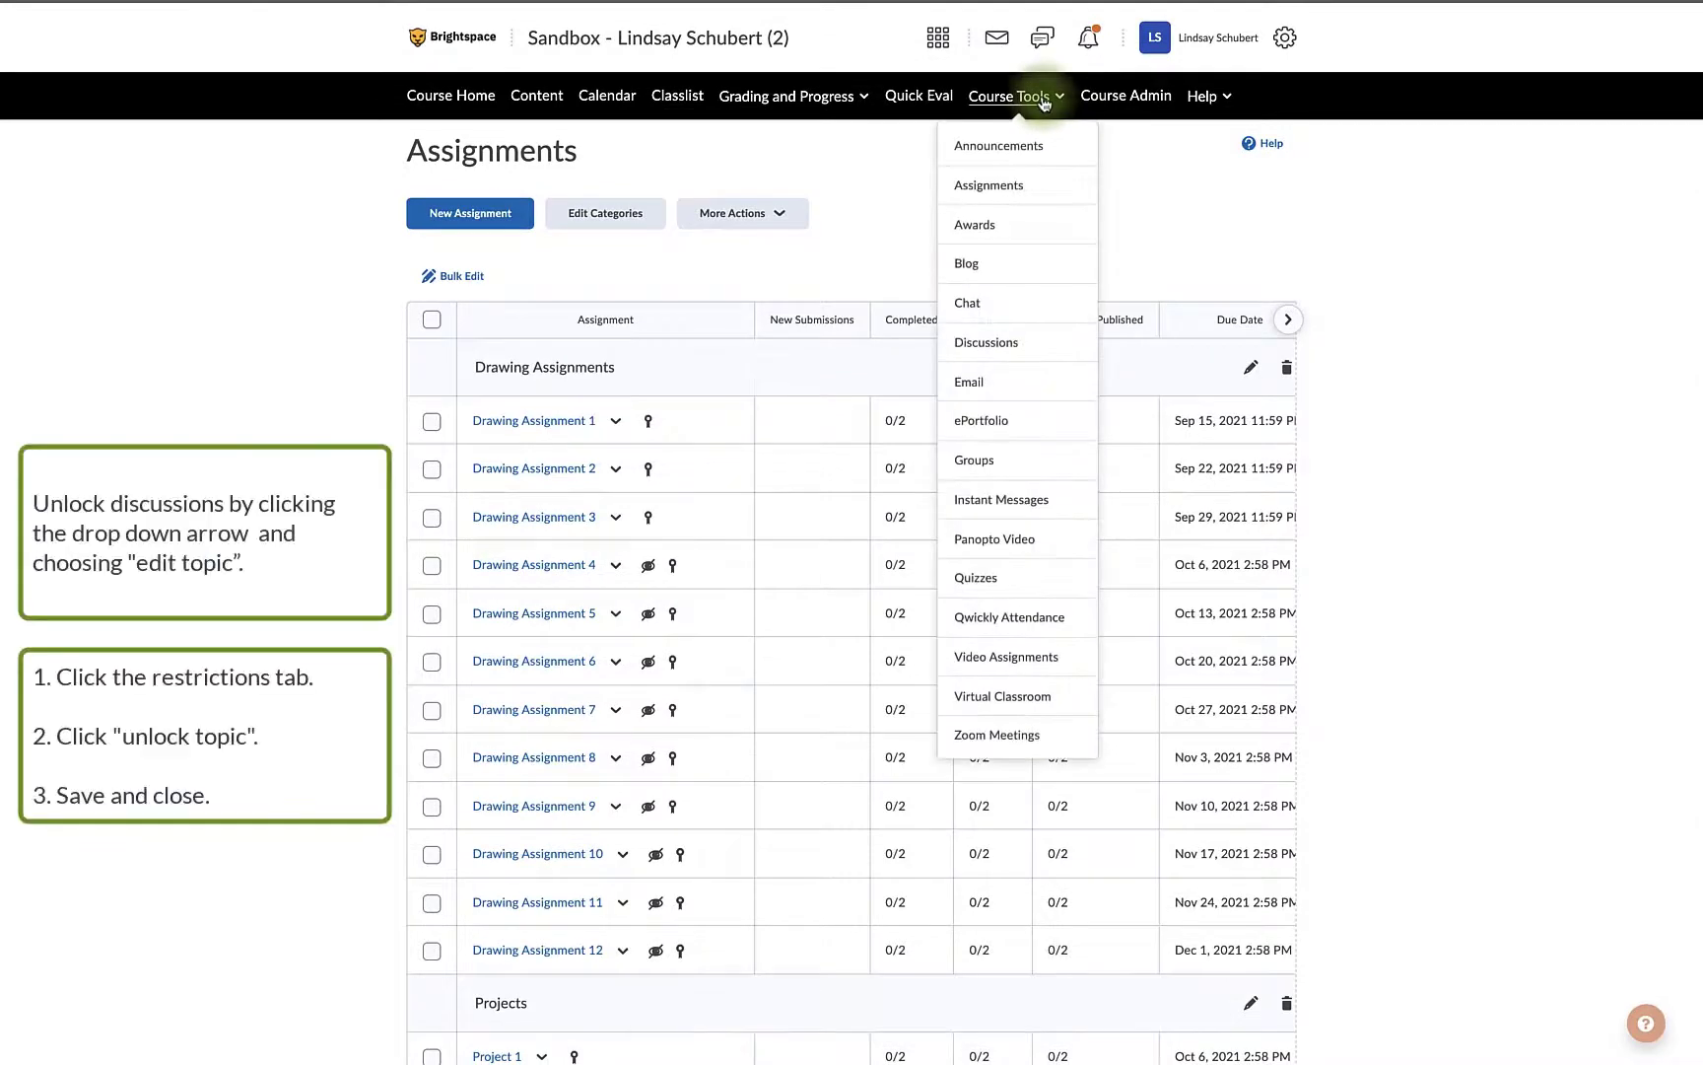
click(1040, 345)
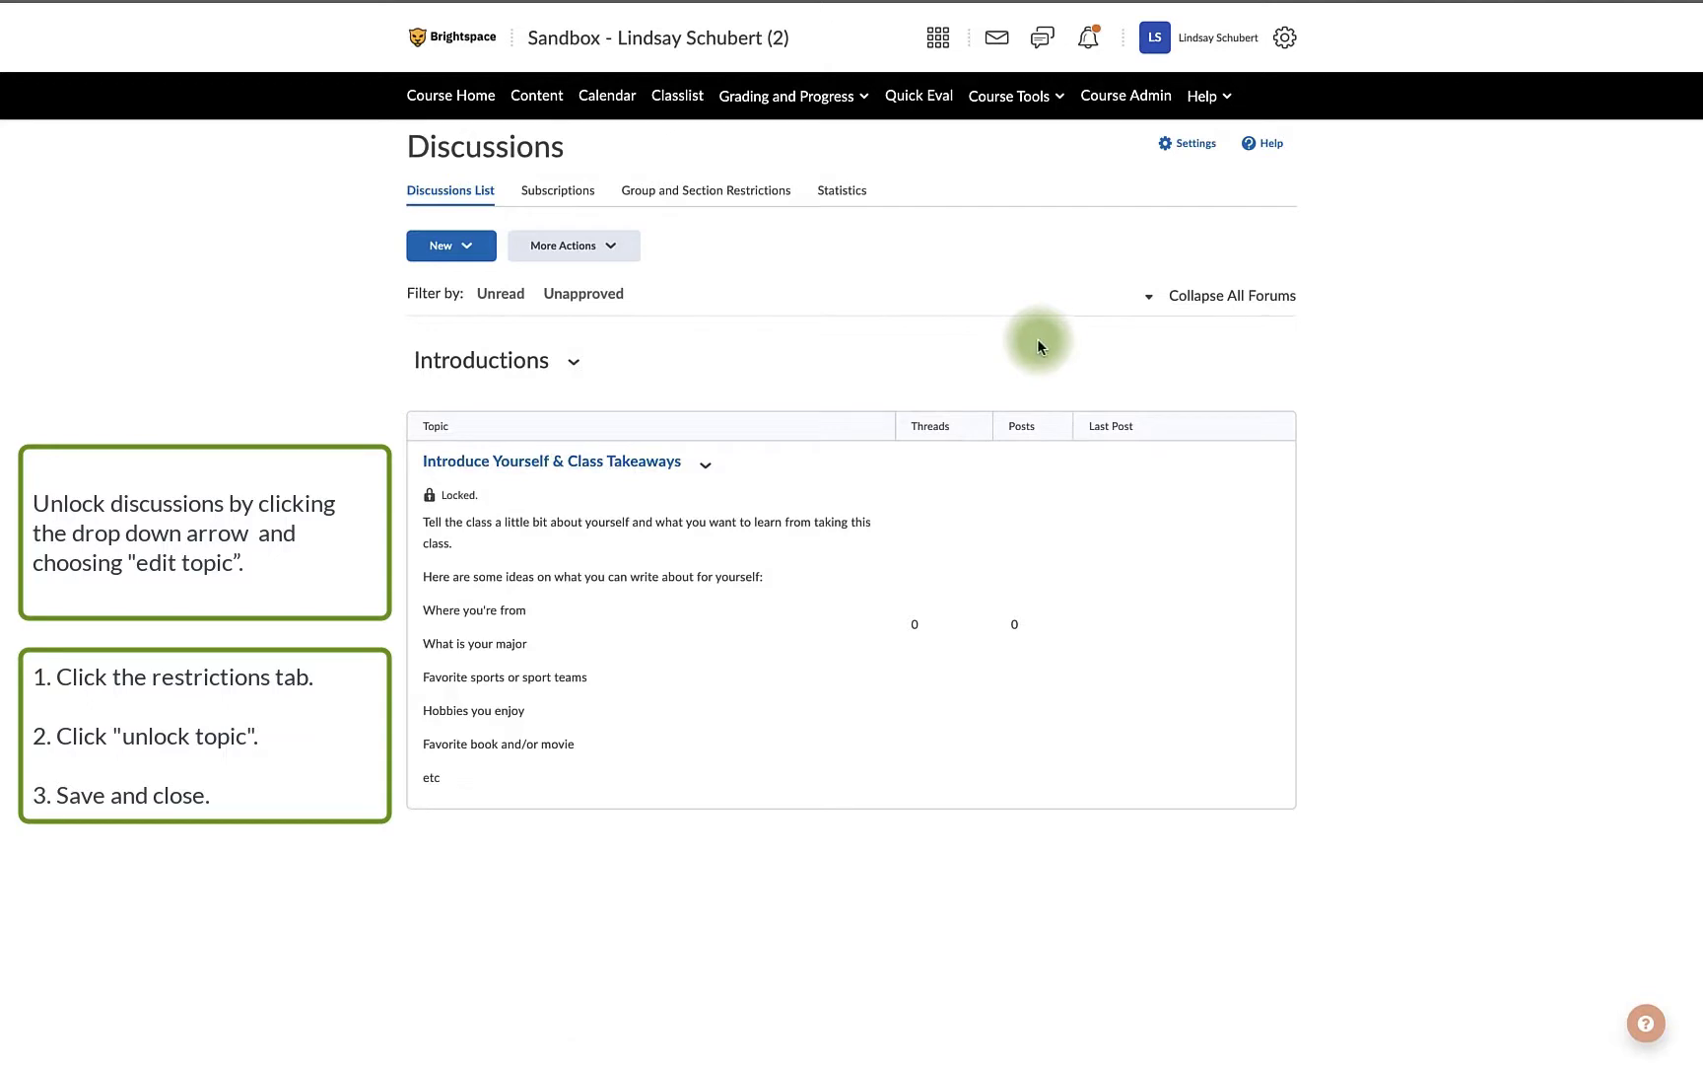
click(706, 465)
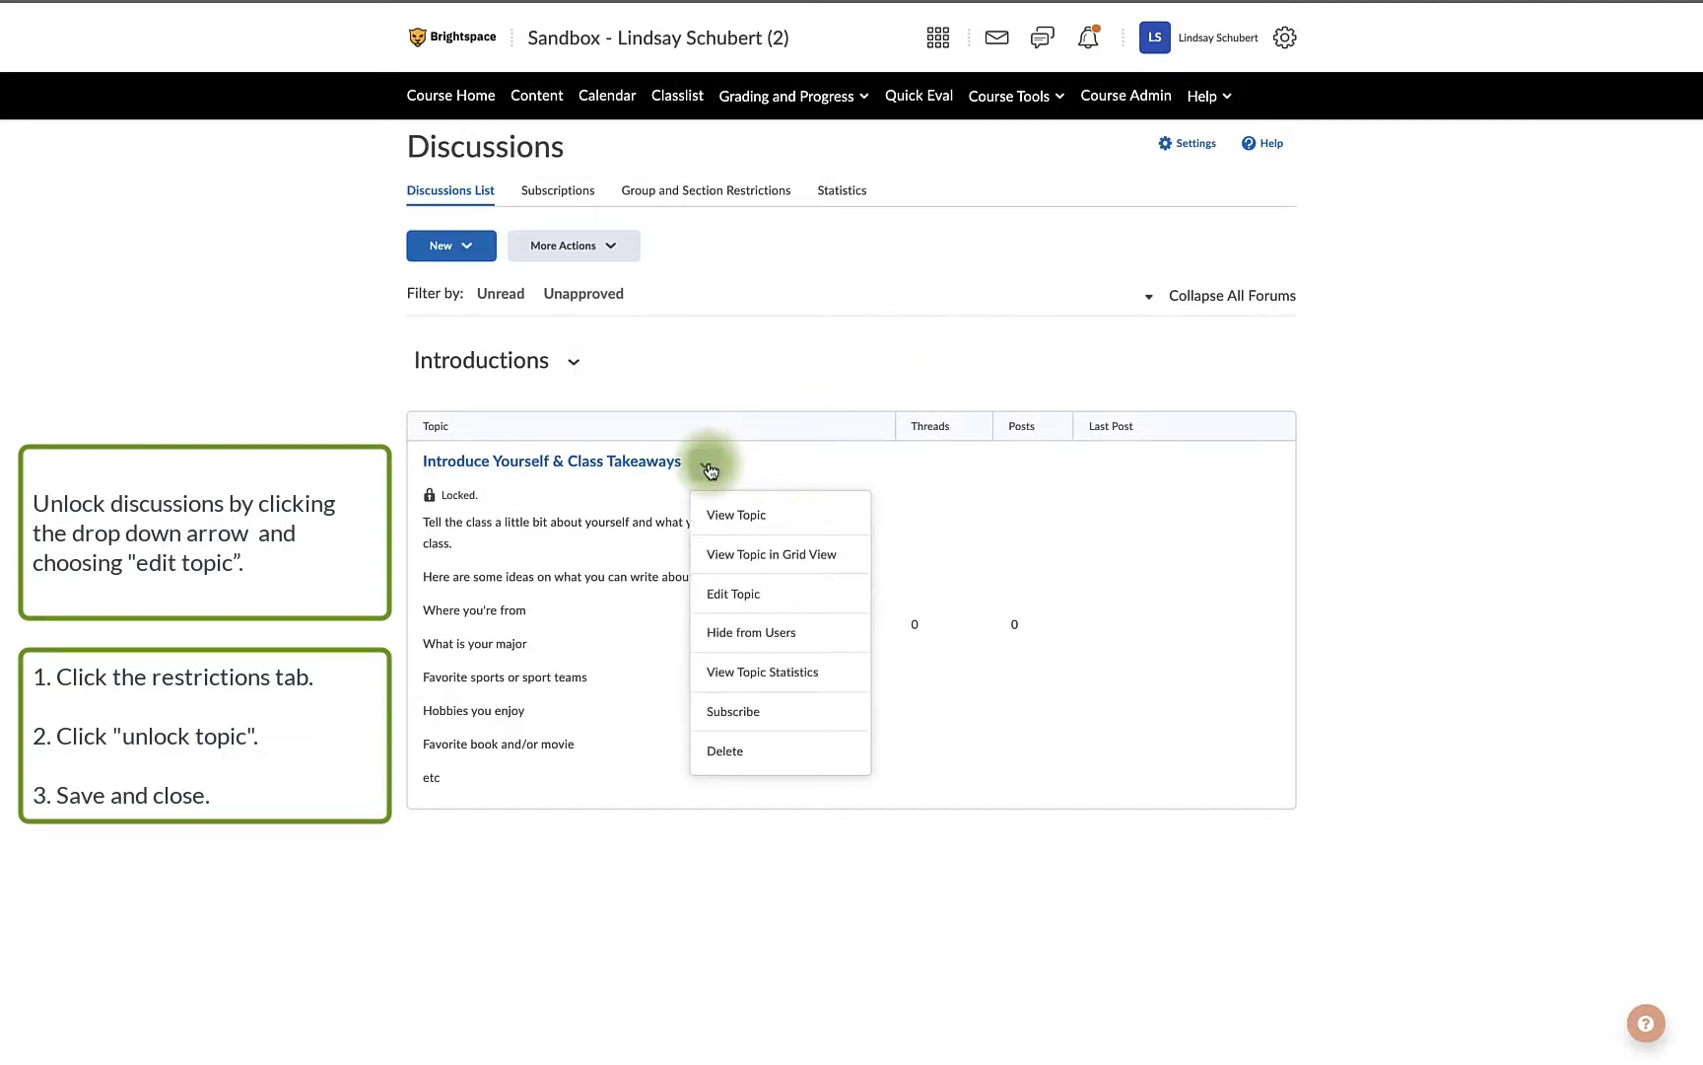
click(725, 589)
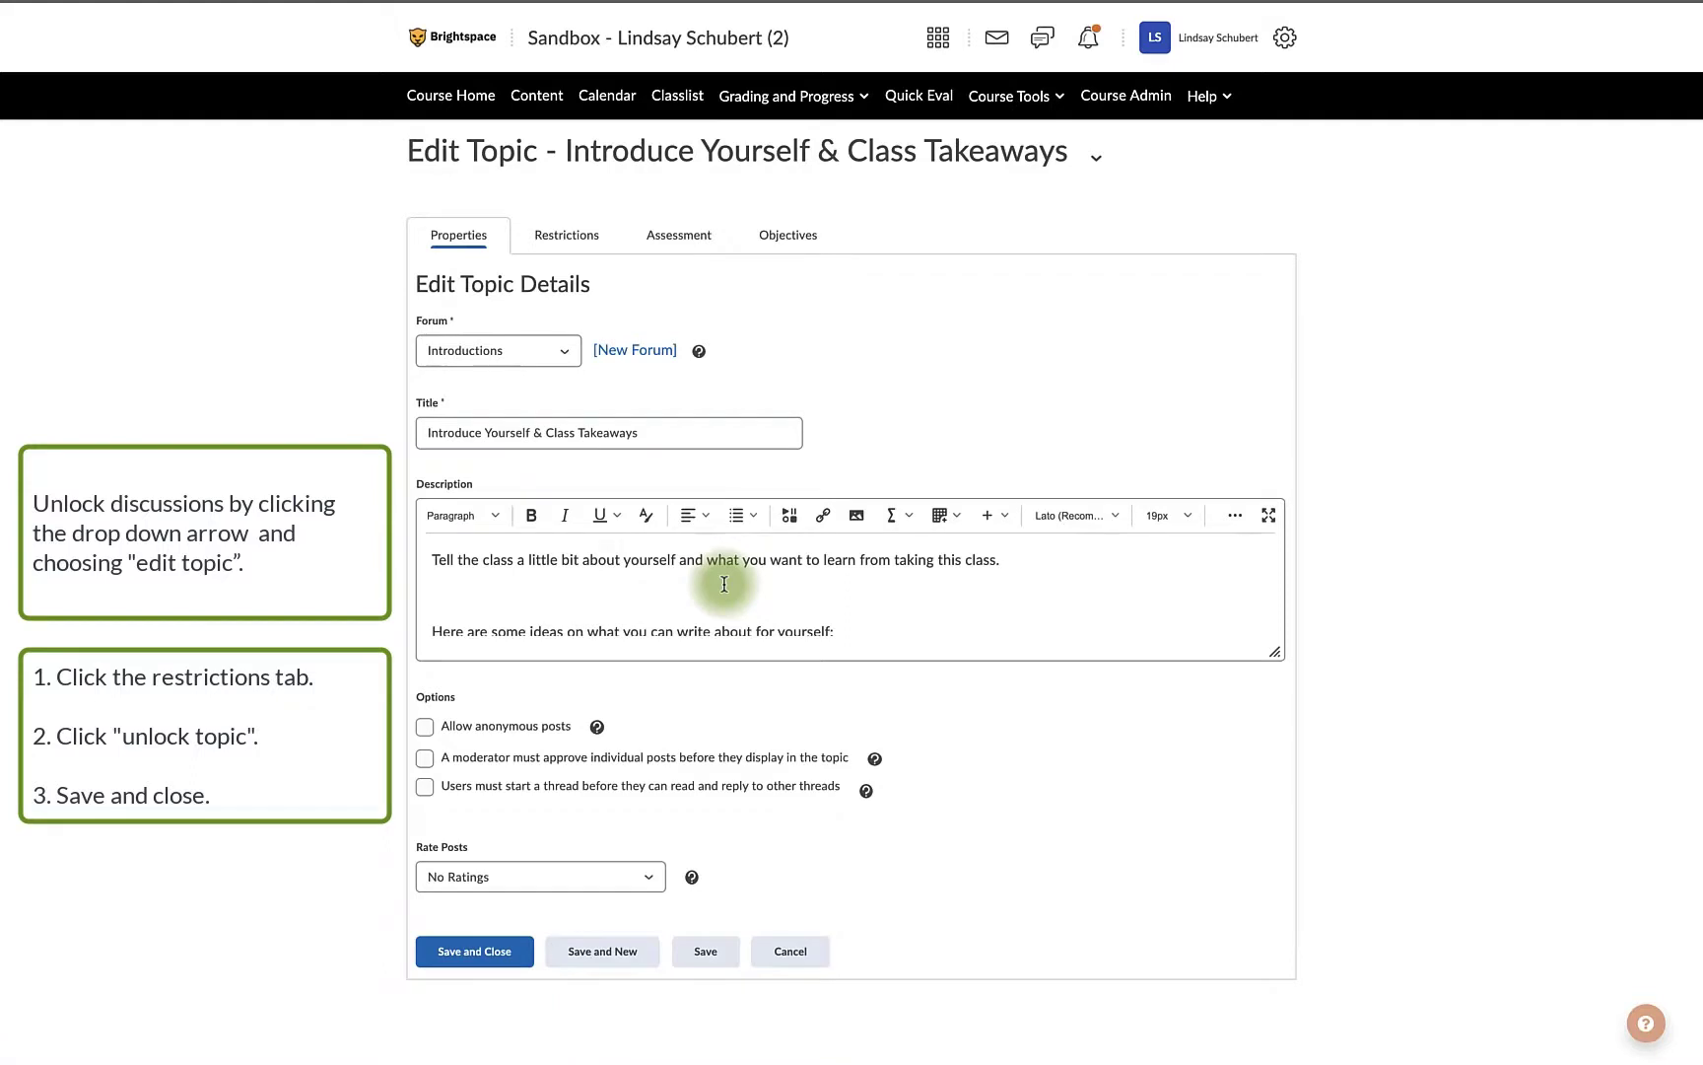
click(596, 243)
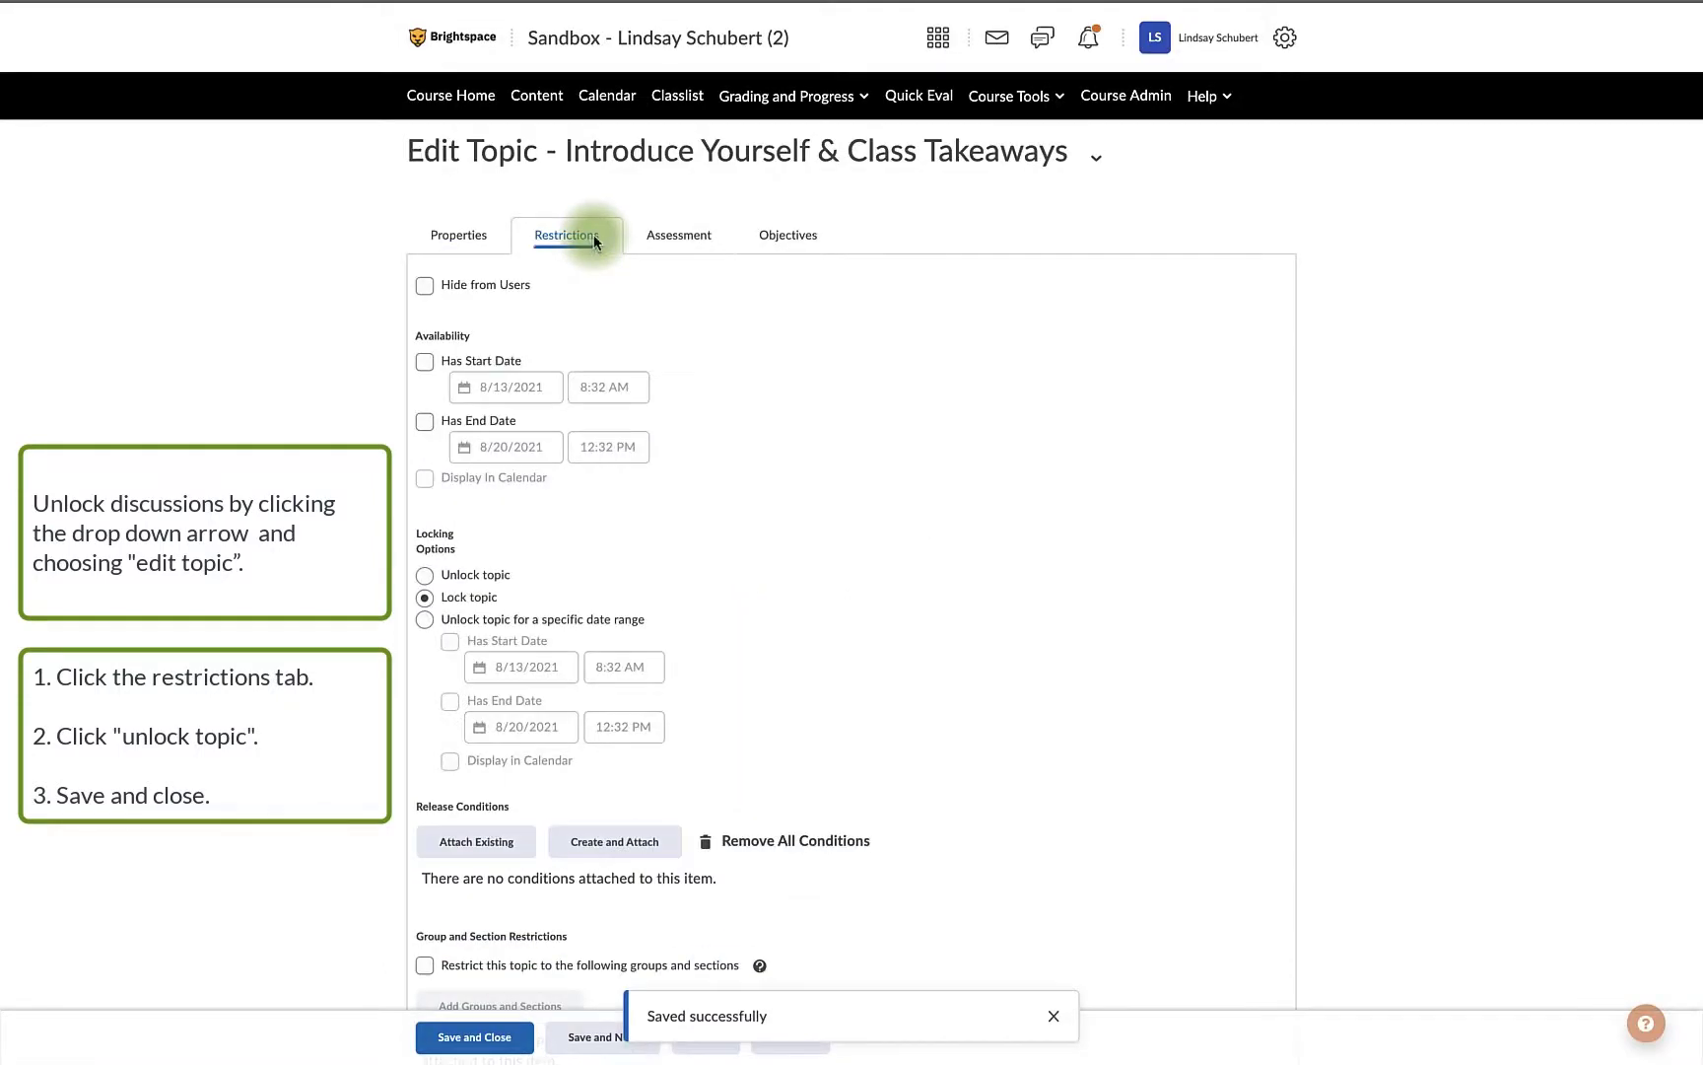
click(480, 576)
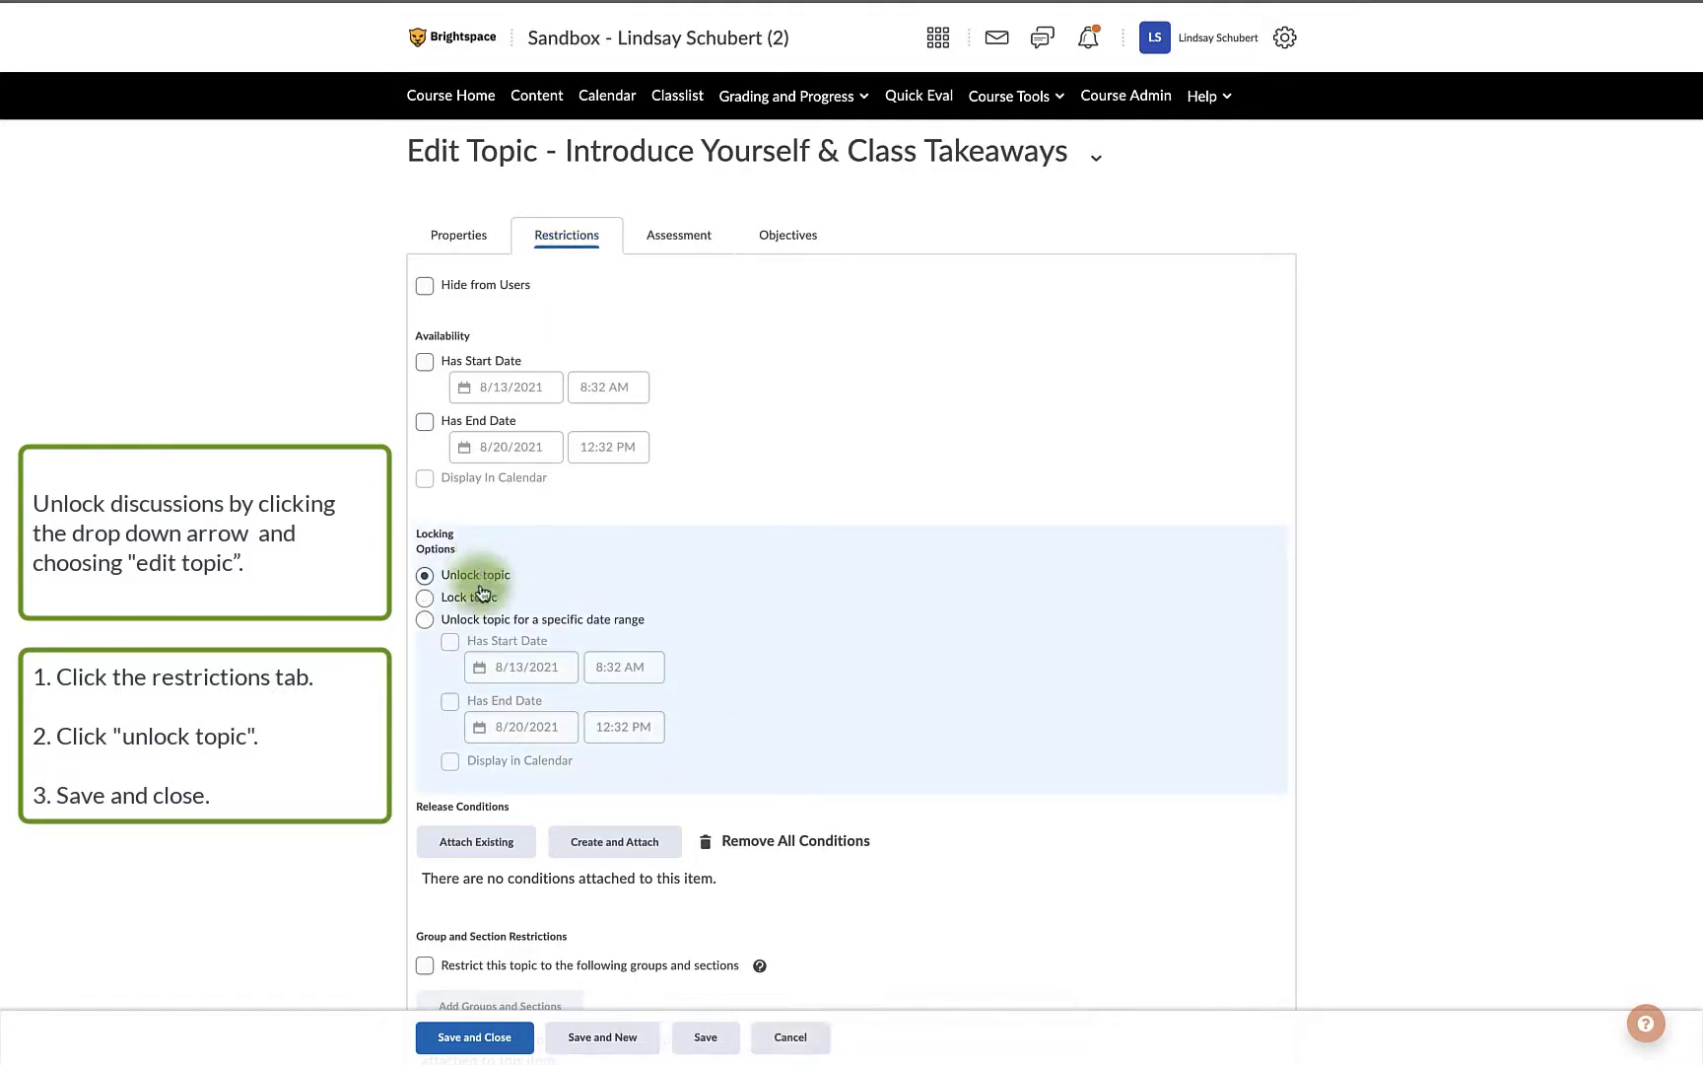
click(511, 1041)
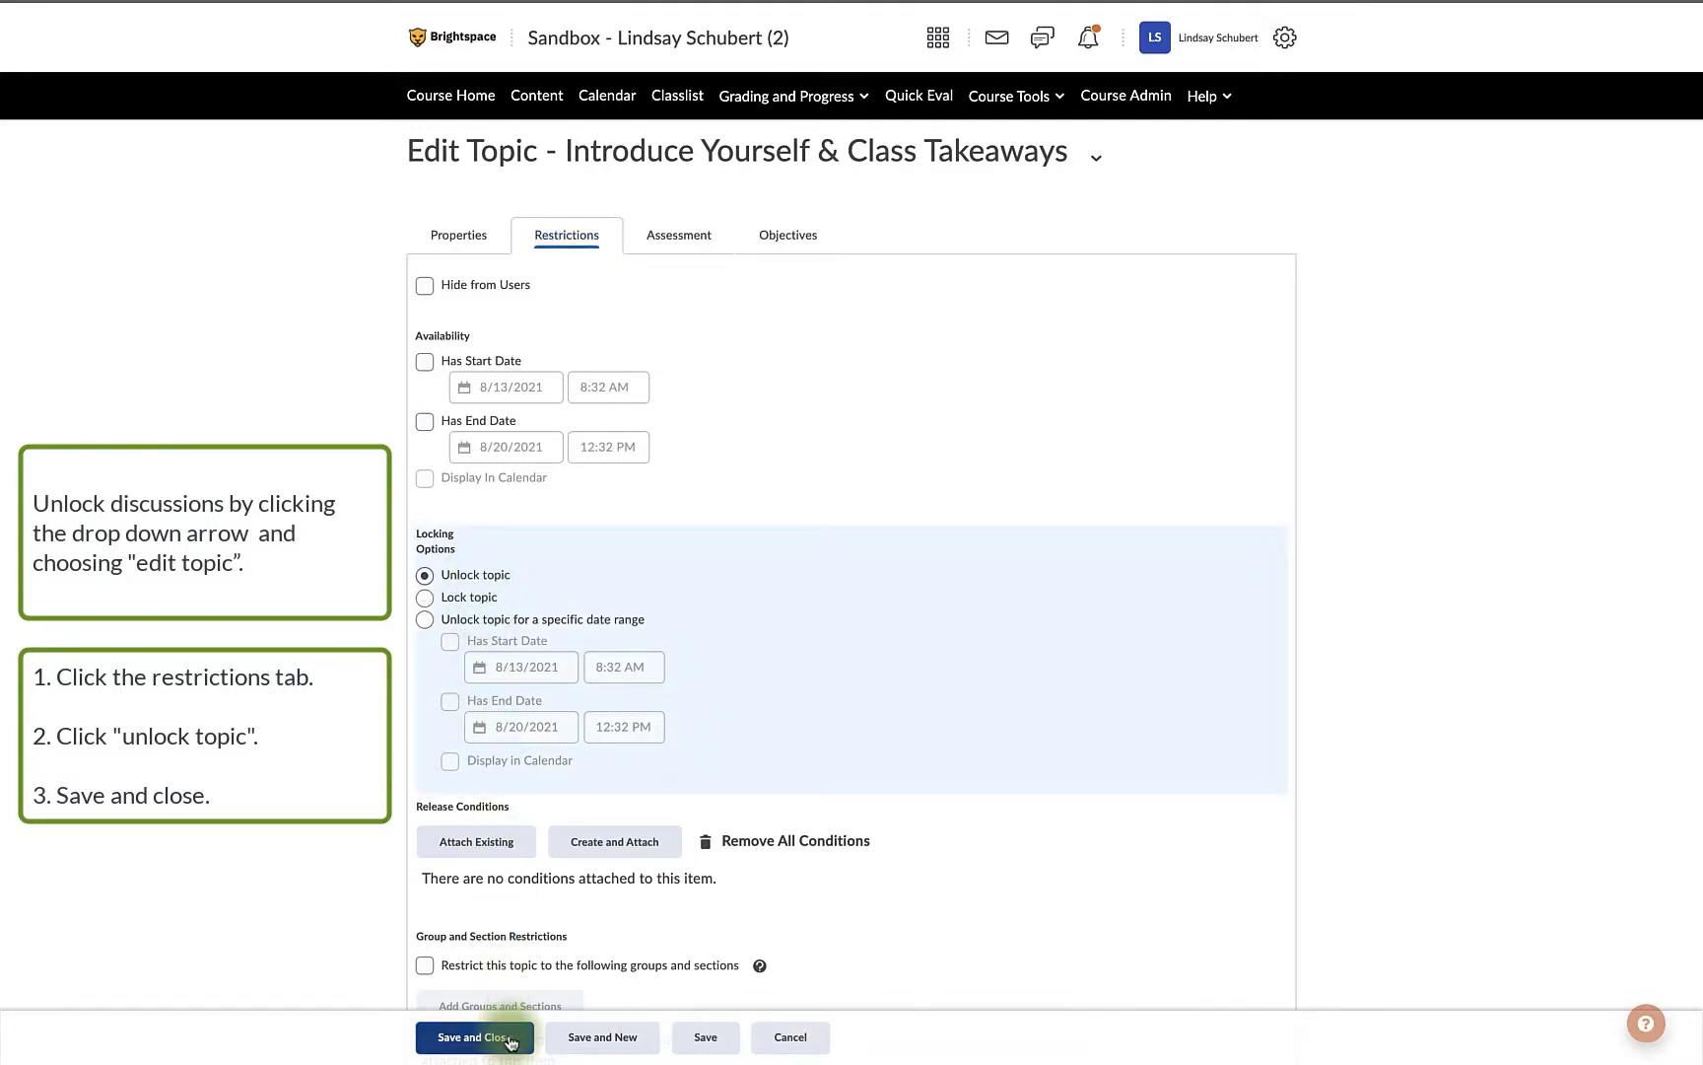